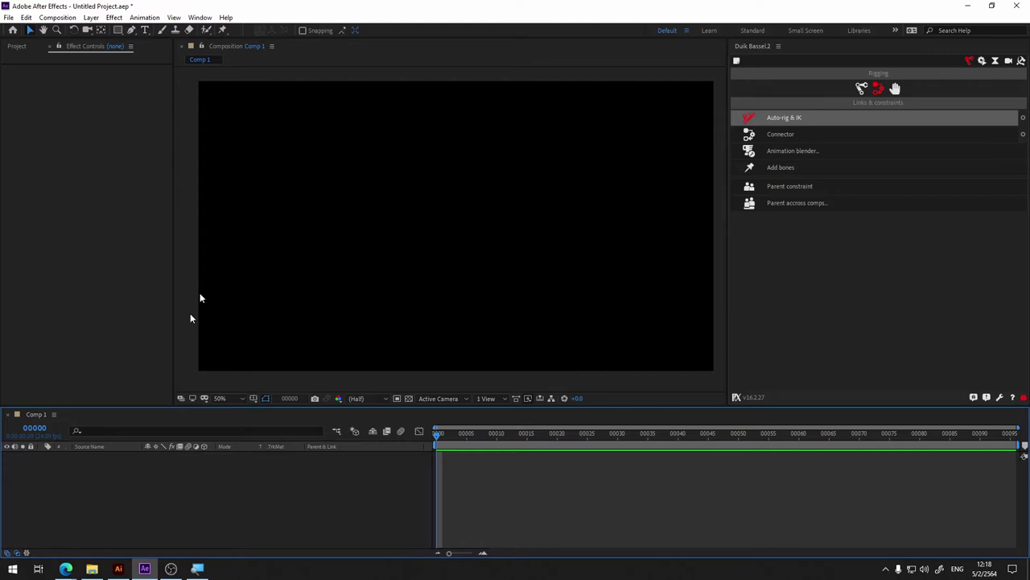
- Draw a tall upright pink rectangle as Shape Layer 1, then switch to the Puppet Pin tool
left_click(117, 30)
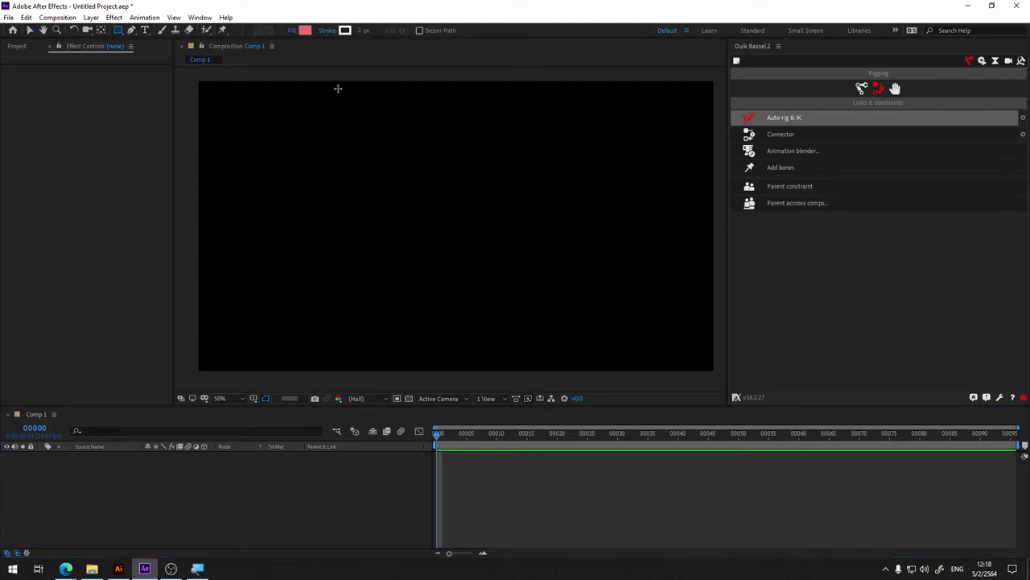
left_click_drag(338, 88, 370, 358)
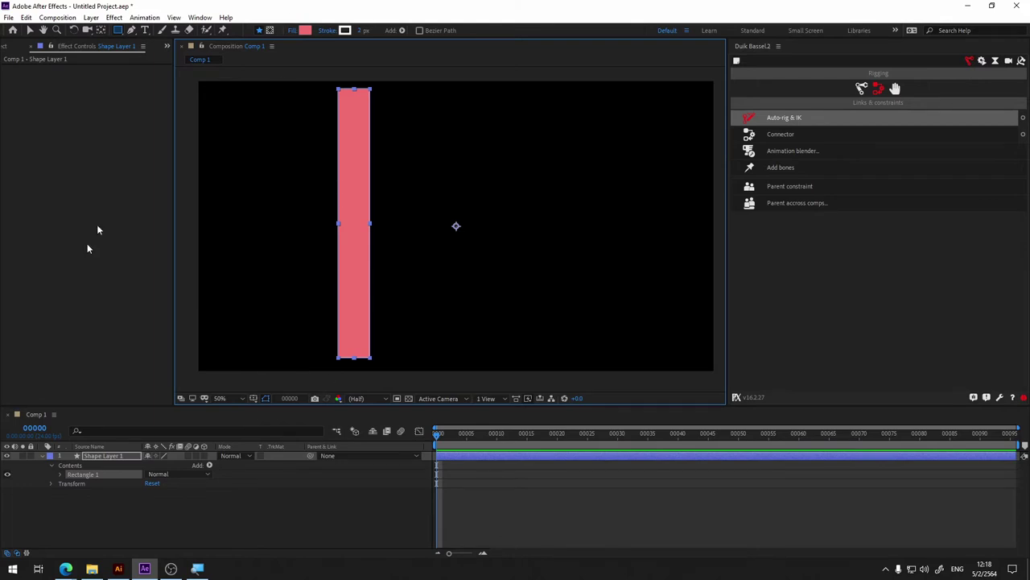
left_click(222, 30)
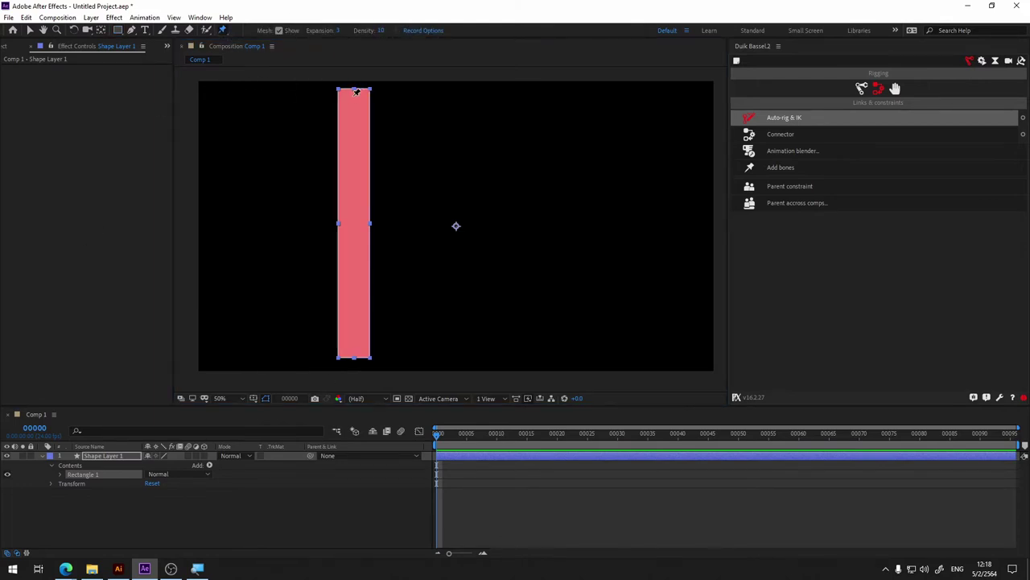
- Place puppet pins at the bar's top, middle and bottom, and set Puppet Engine to Legacy
left_click(353, 96)
left_click(354, 225)
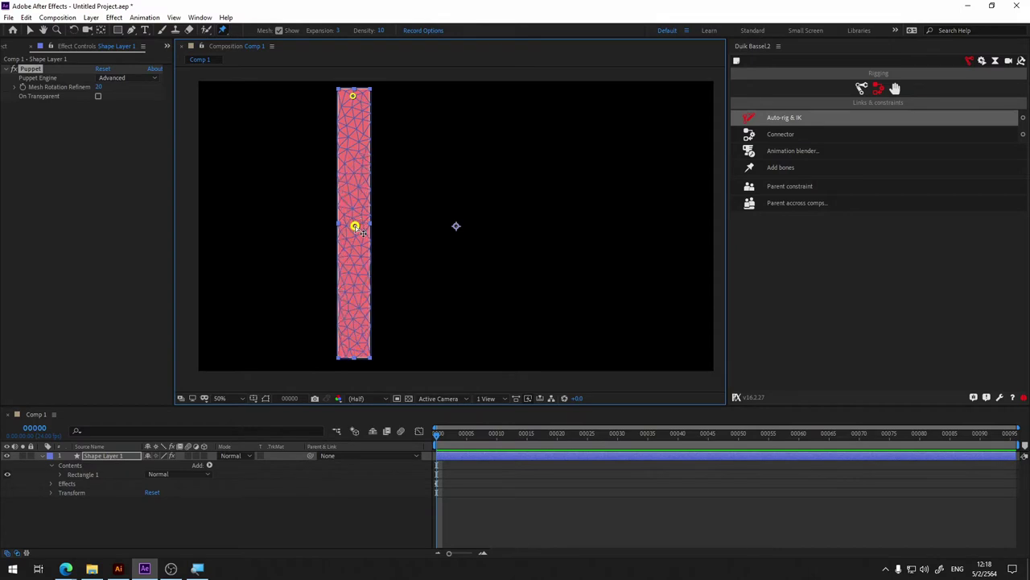
left_click(353, 347)
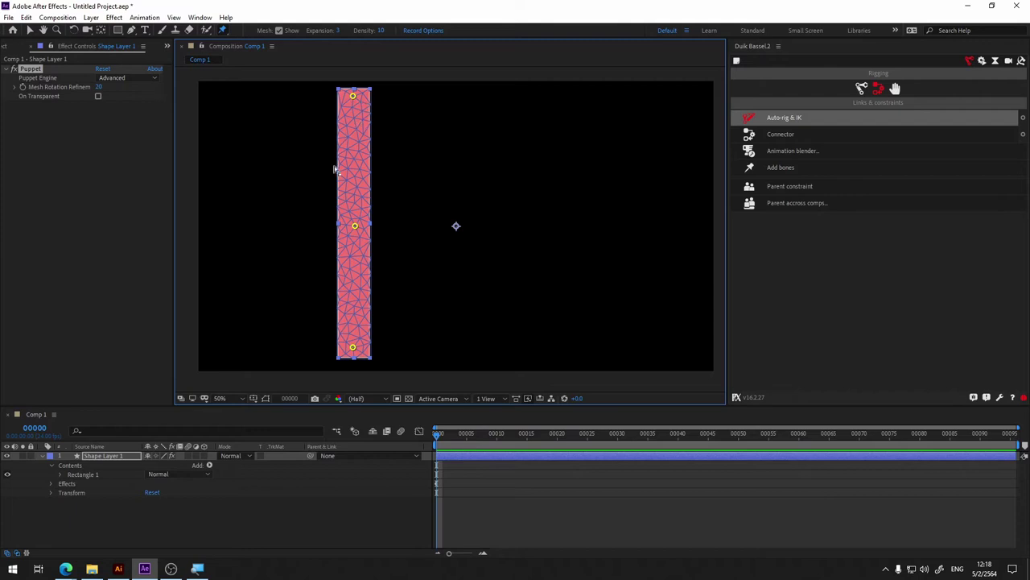
left_click(122, 77)
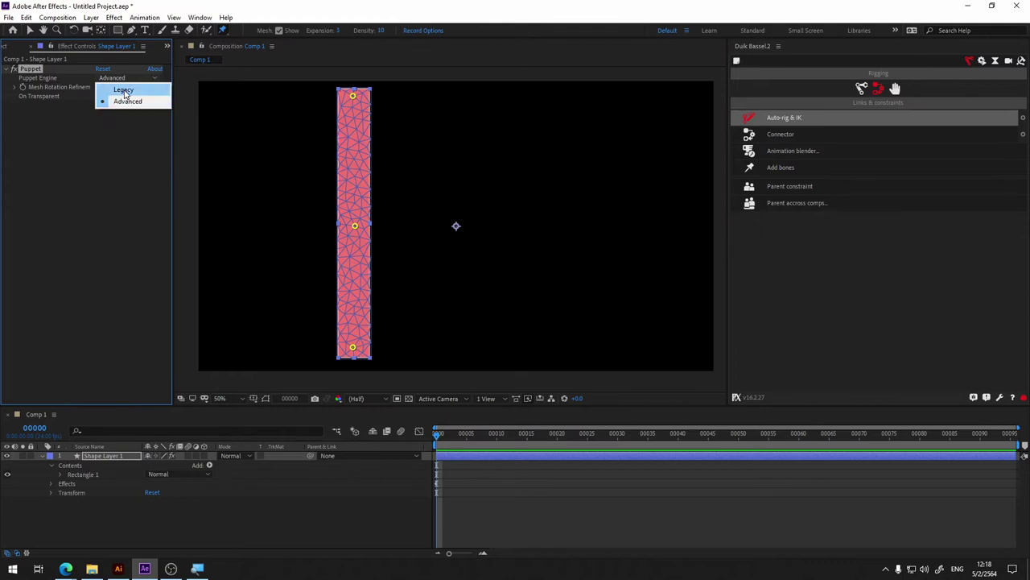
left_click(124, 90)
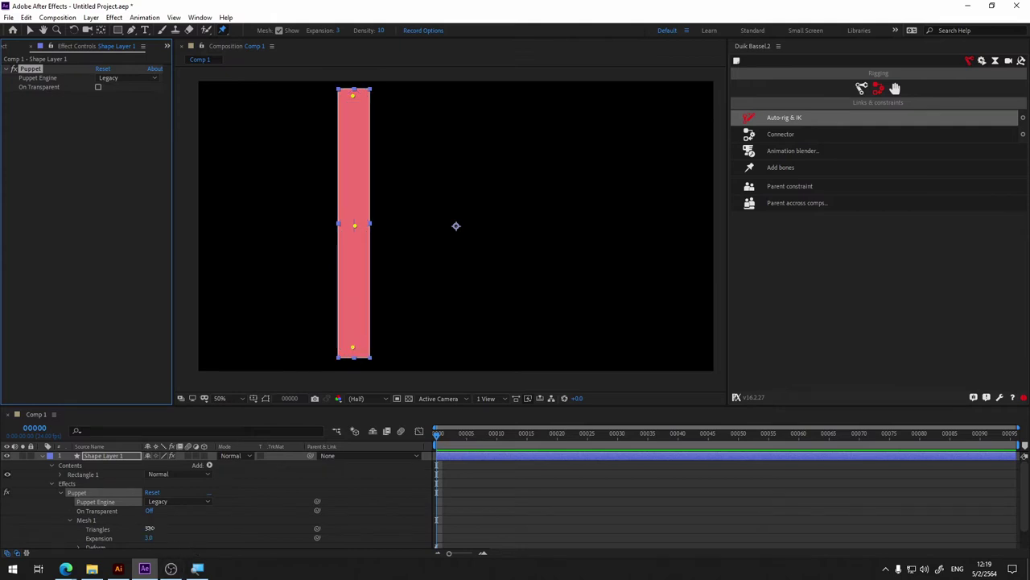
- Set the puppet mesh Triangles value to 490
left_click(167, 532)
type("490")
key("Return")
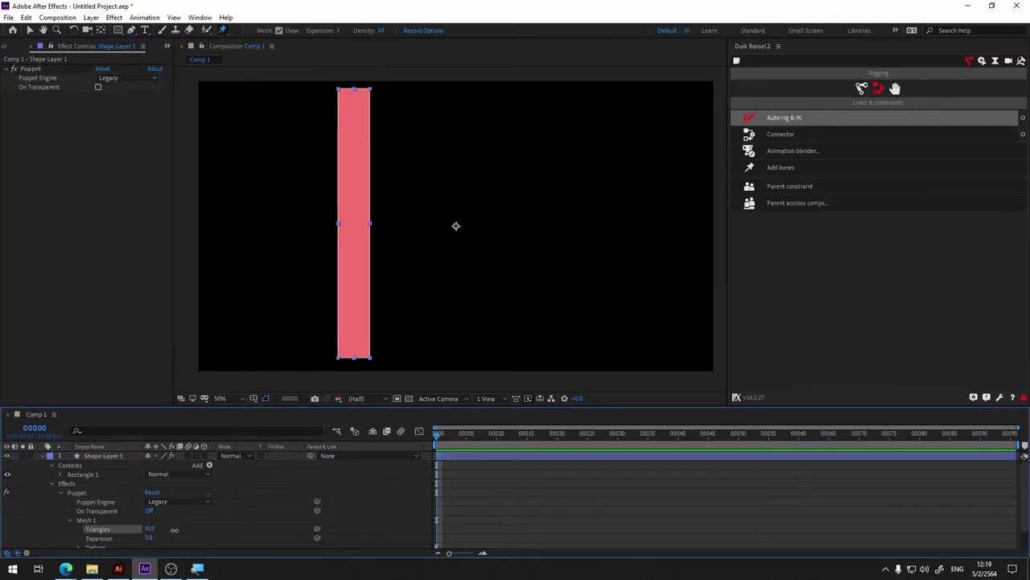
- Select the shape layer's Puppet effect so bones can be created
left_click(353, 348)
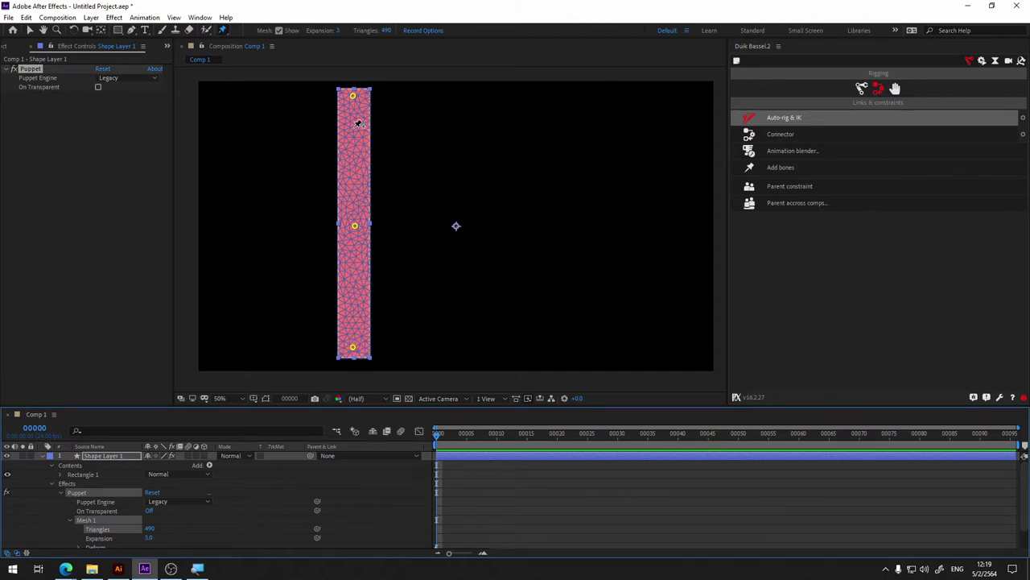
left_click(358, 227)
left_click(609, 272)
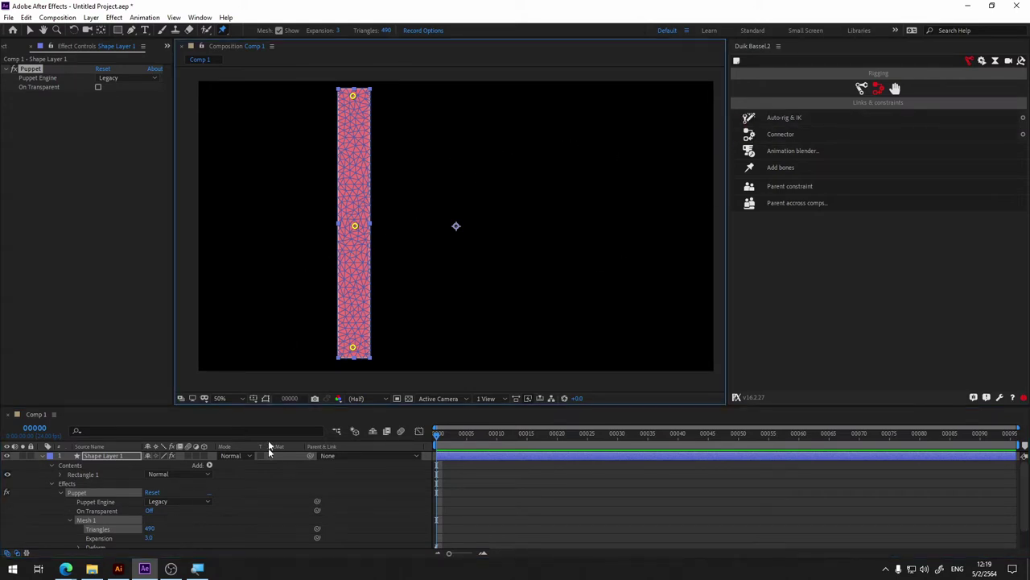
scroll(123, 532, "down", 1)
left_click(112, 480)
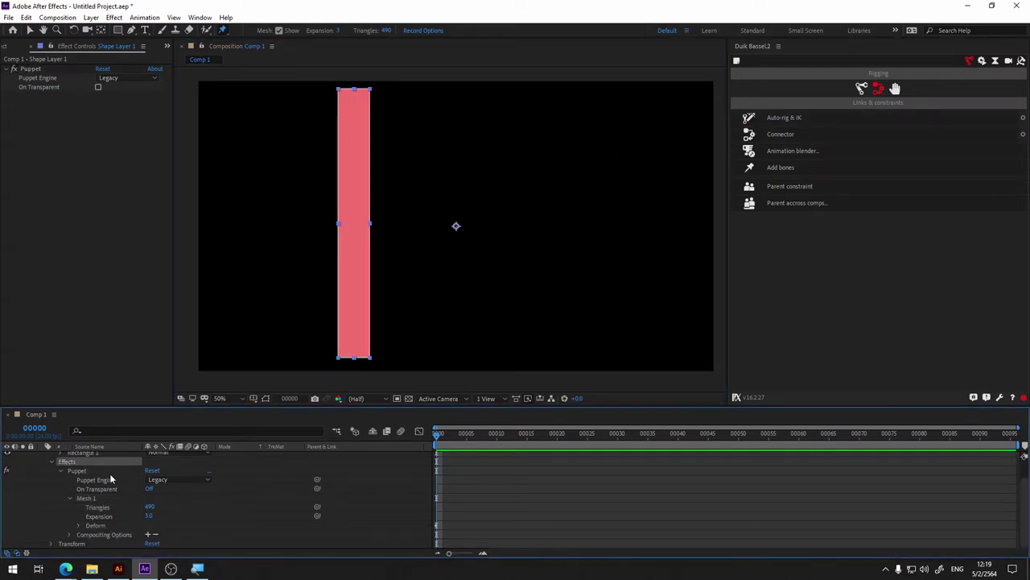
left_click(113, 480)
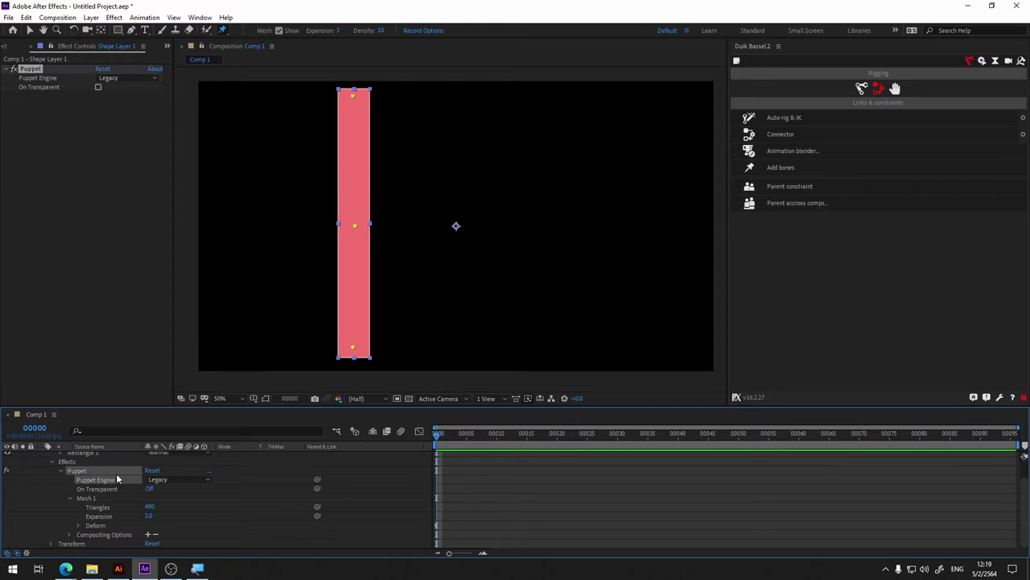
- Add bones to the three puppet pins, then build an Auto-rig & IK chain from them
left_click(780, 168)
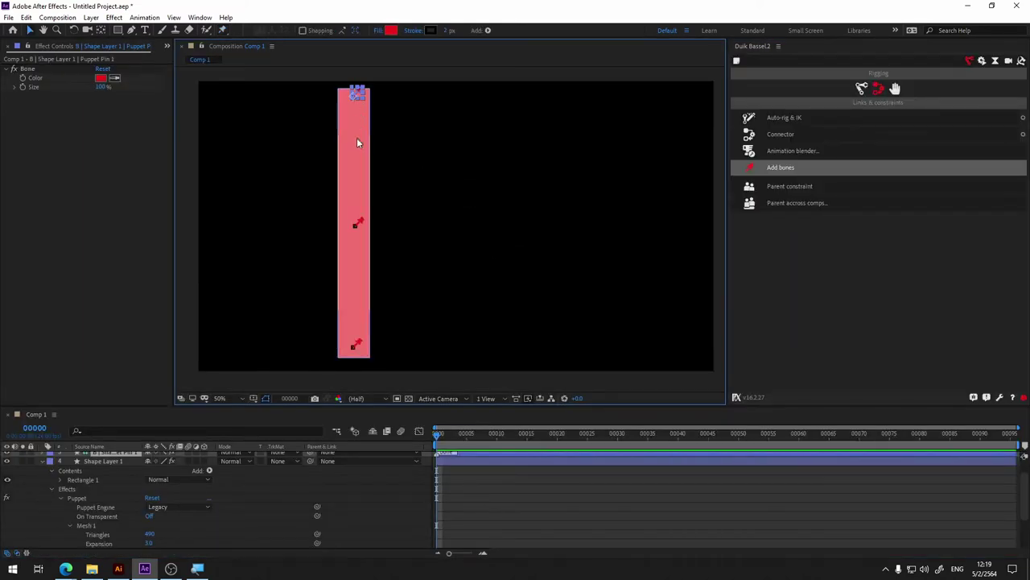
scroll(129, 511, "up", 2)
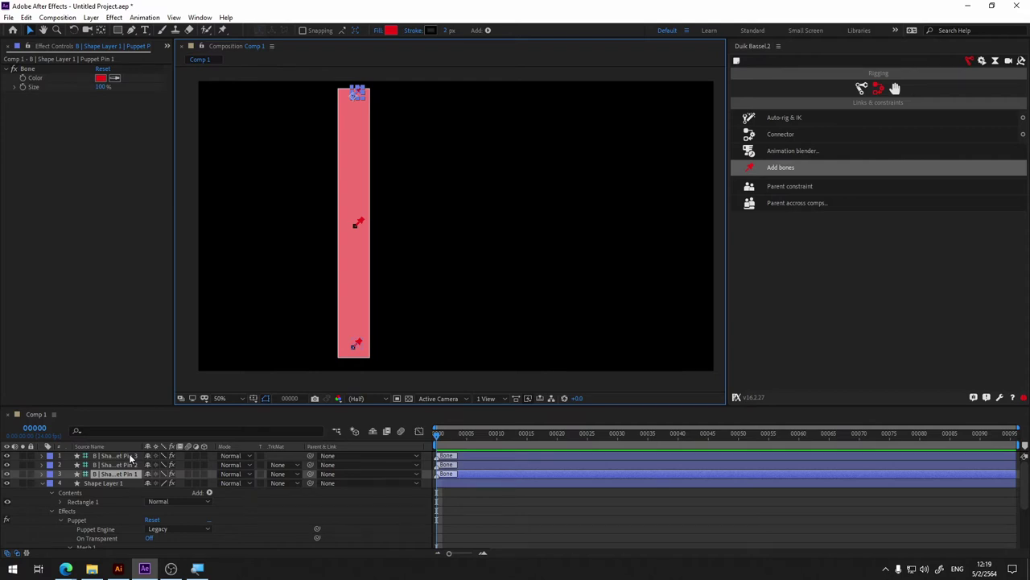
left_click(130, 458, "shift")
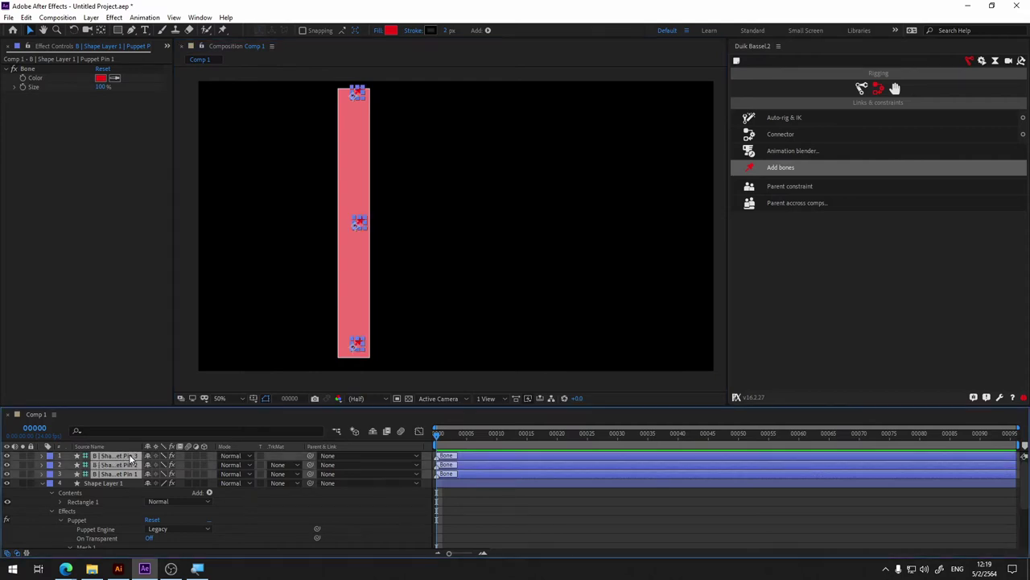
left_click(789, 119)
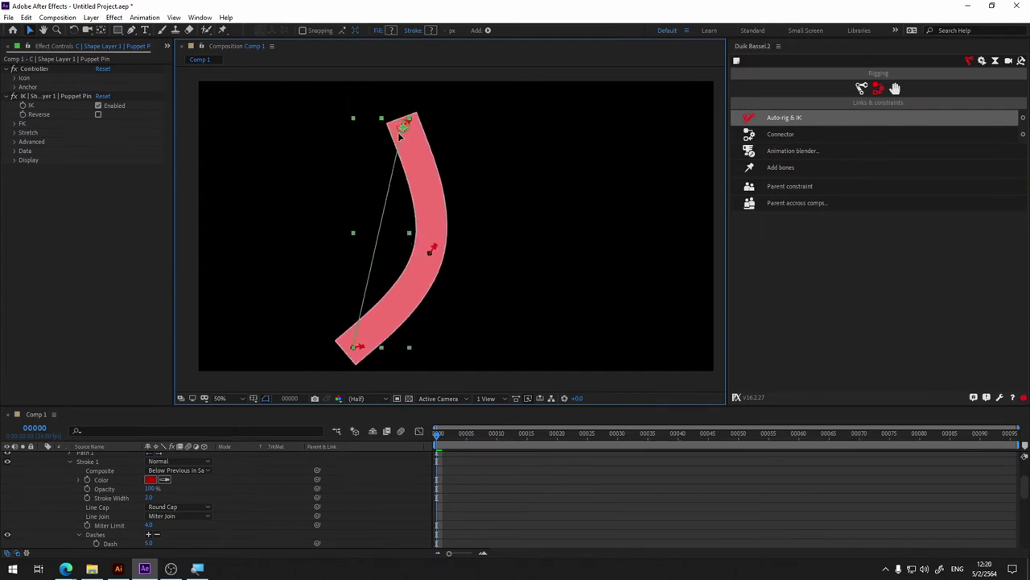
- Bend the bar into a D-shaped curve with the IK controller and set mesh Triangles to 500
mouse_move(356, 97)
left_mouse_down()
mouse_move(359, 179)
mouse_move(583, 217)
mouse_move(271, 209)
left_mouse_up()
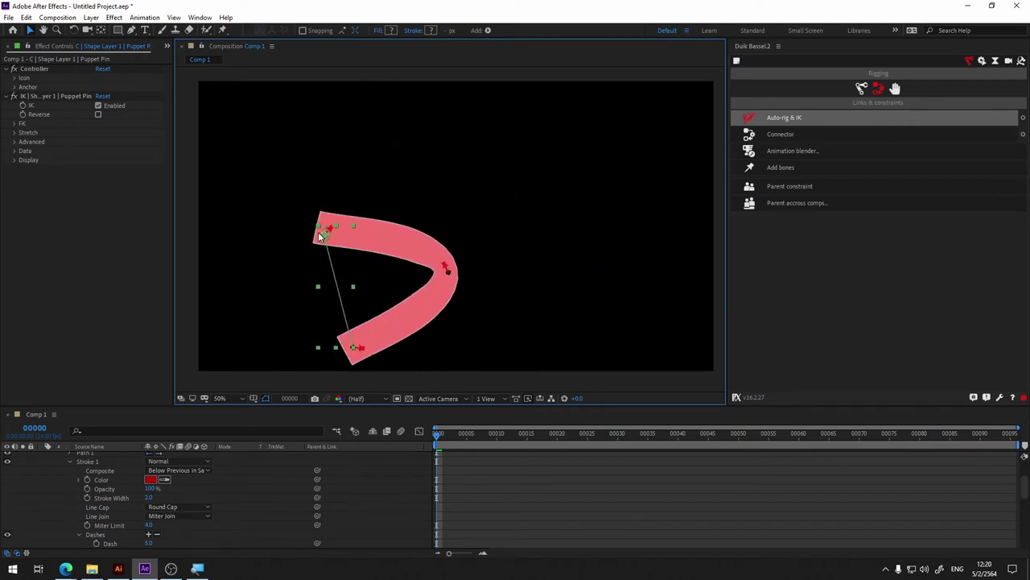
left_click_drag(271, 210, 323, 229)
left_click(150, 516)
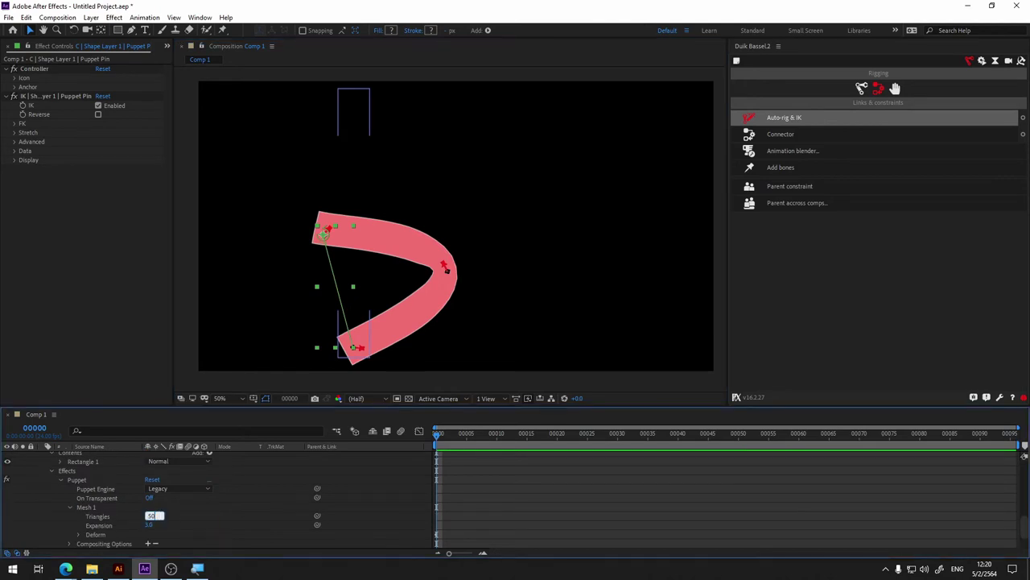
left_click(207, 506)
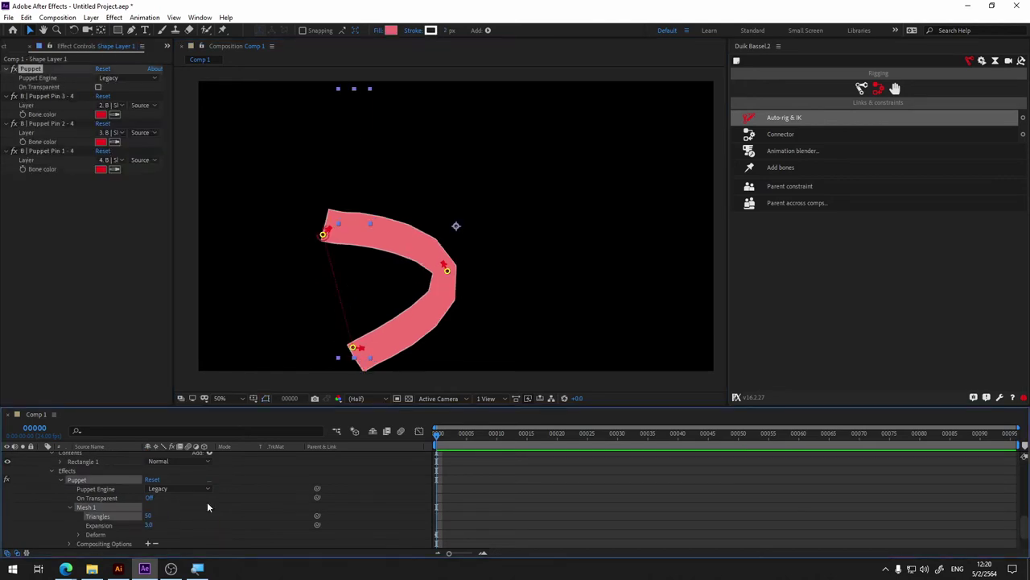
left_click(322, 234)
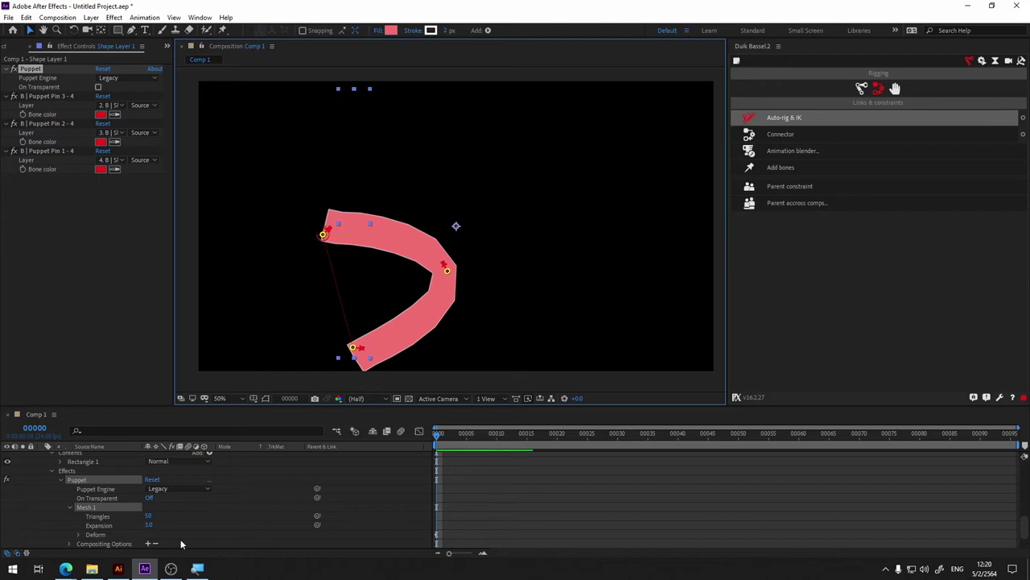
left_click(152, 516)
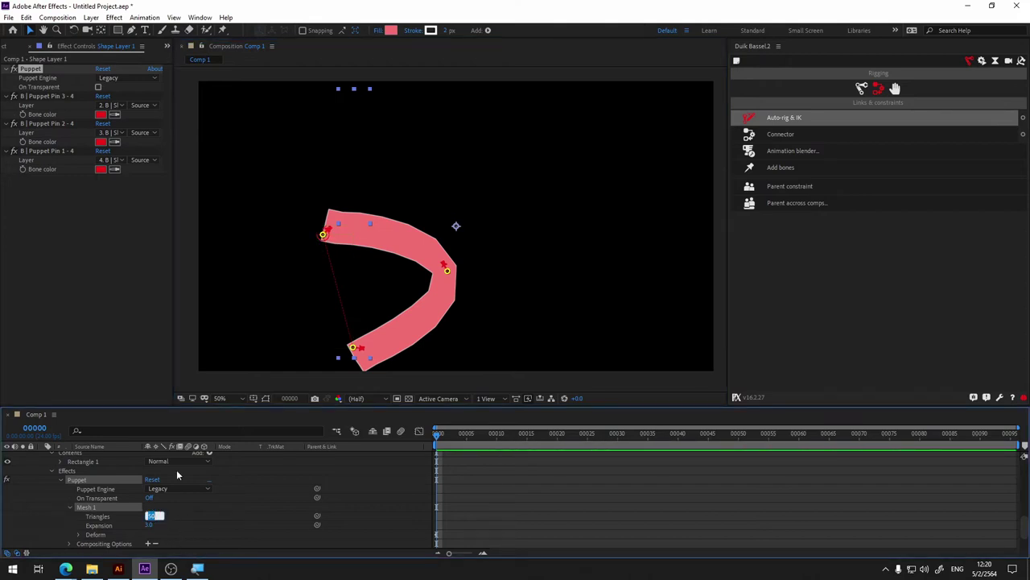
type("500")
key("Return")
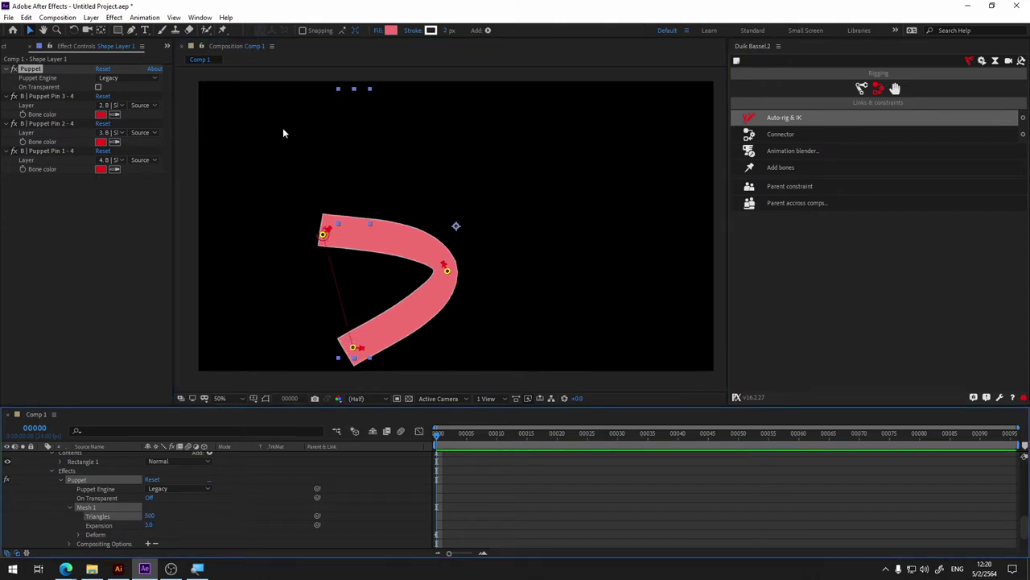
- Check the upper-left puppet pin, then undo the Triangles change
left_click(323, 234)
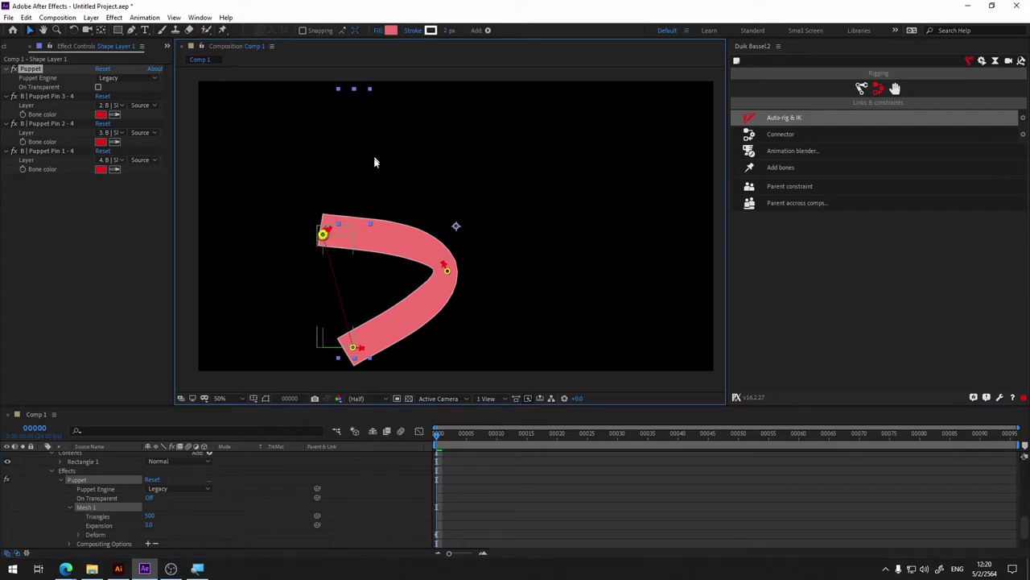
left_click(333, 271)
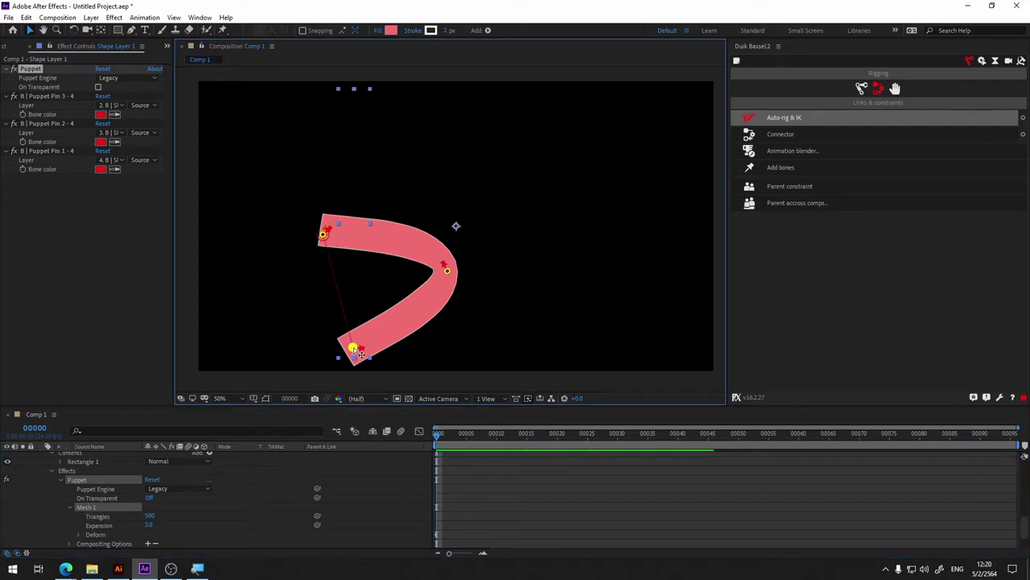
left_click(323, 233)
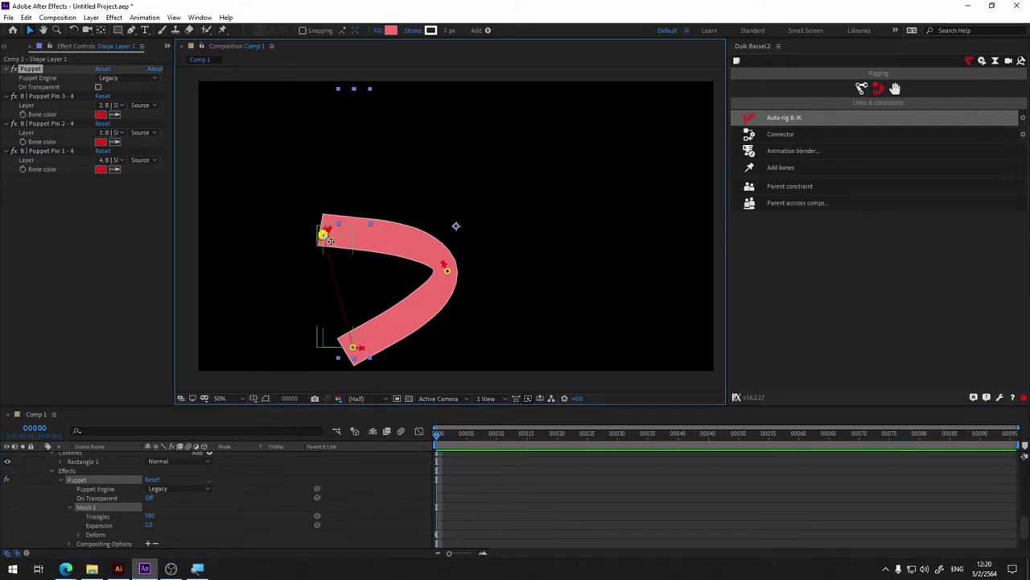
left_click(246, 188)
key("ctrl+z")
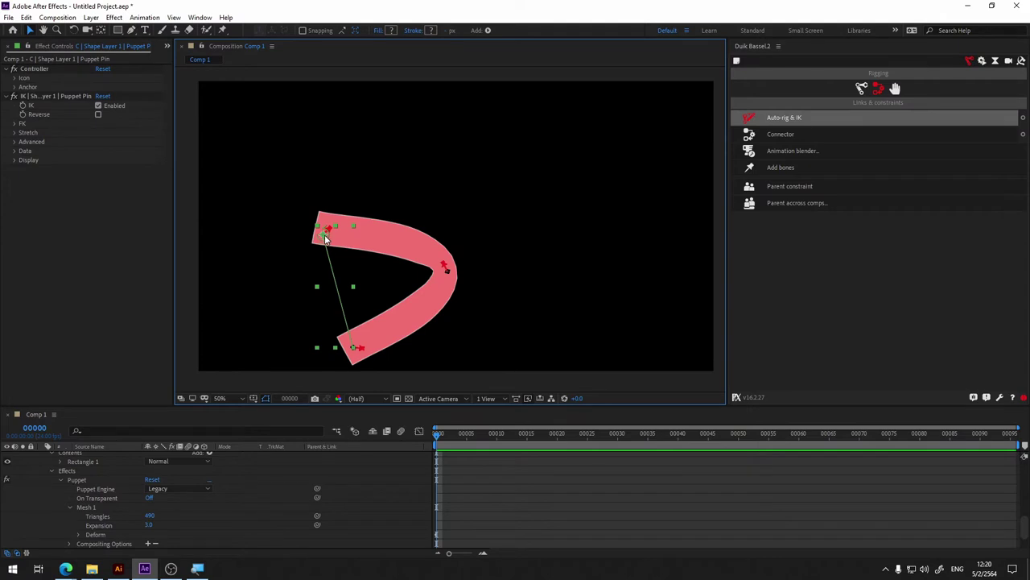
- Swing the limb through several bends, leaving it in a gentle curved arc
left_click_drag(325, 238, 501, 145)
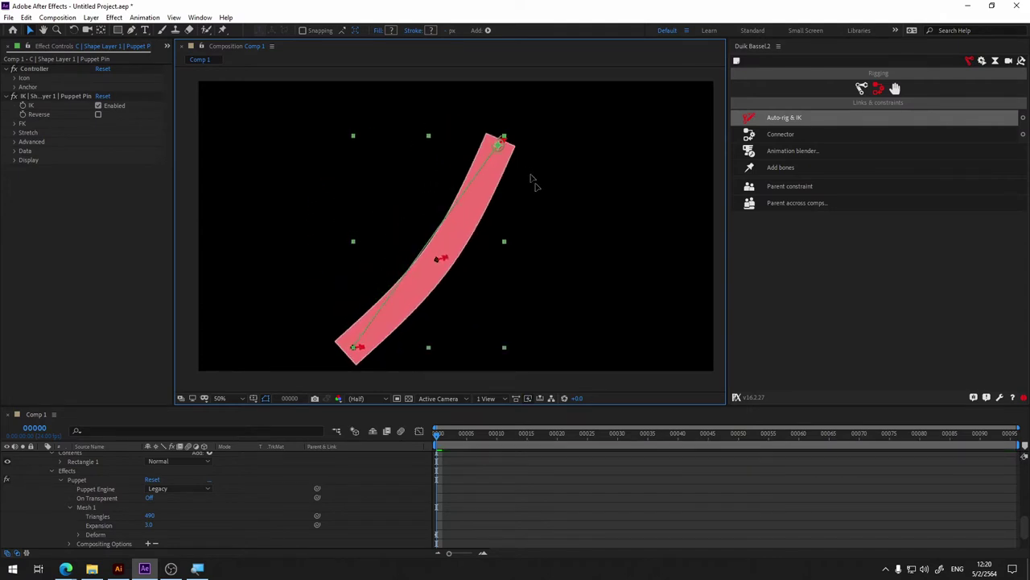
mouse_move(531, 179)
left_mouse_down()
mouse_move(496, 127)
mouse_move(428, 149)
mouse_move(365, 196)
mouse_move(239, 259)
left_mouse_up()
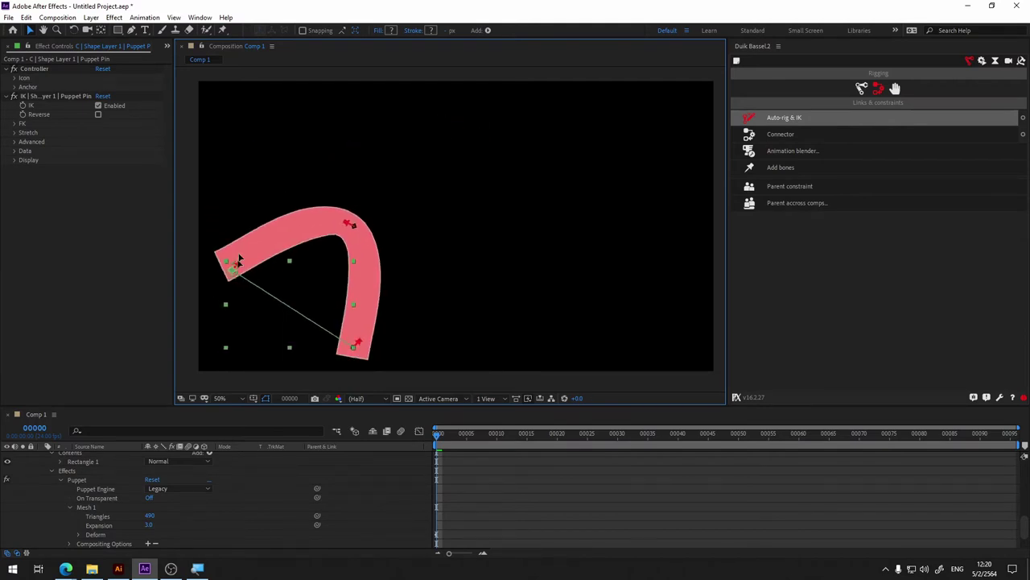
mouse_move(238, 260)
left_mouse_down()
mouse_move(494, 106)
mouse_move(353, 238)
left_mouse_up()
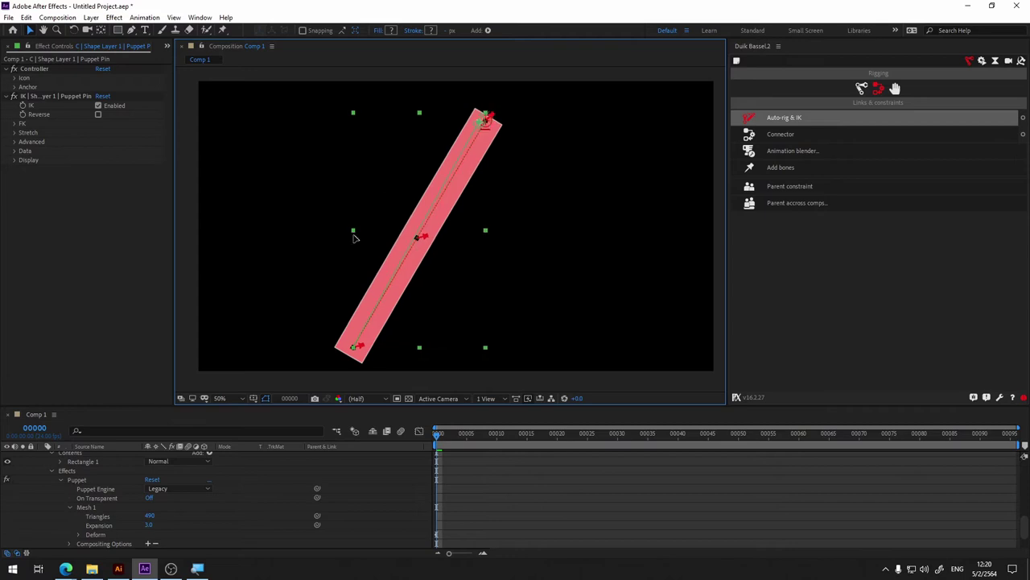
left_click_drag(354, 237, 349, 186)
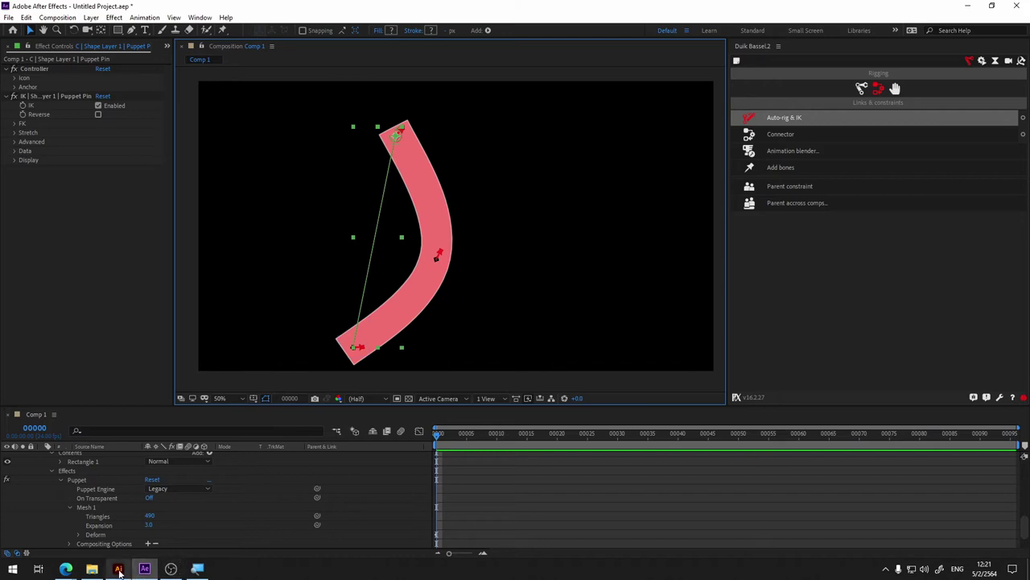
- Bring the BusinessMan.ai artwork forward in Illustrator and pan to the character's head
left_click(120, 570)
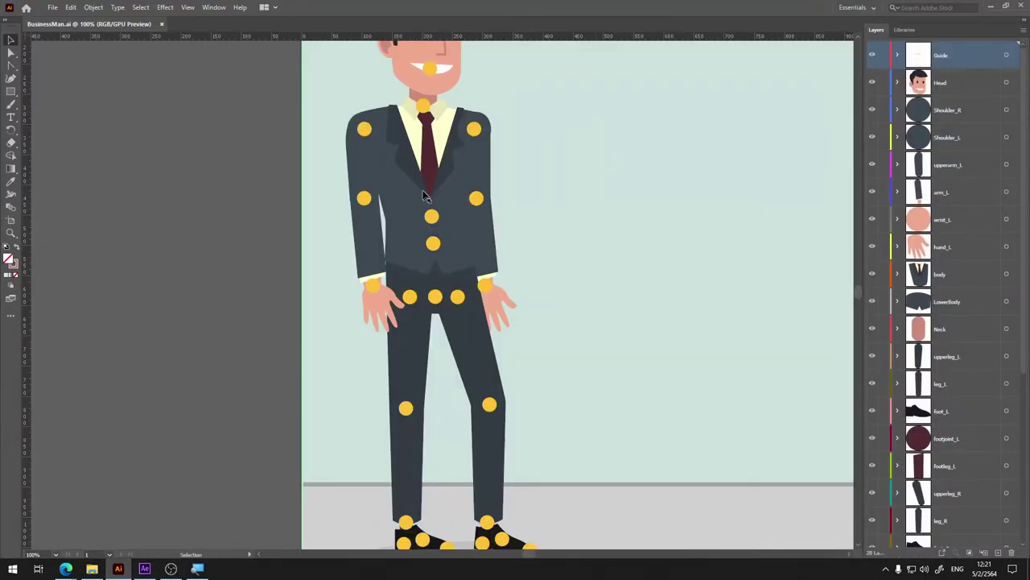
mouse_move(528, 149)
left_mouse_down()
mouse_move(507, 169)
mouse_move(446, 151)
left_mouse_up()
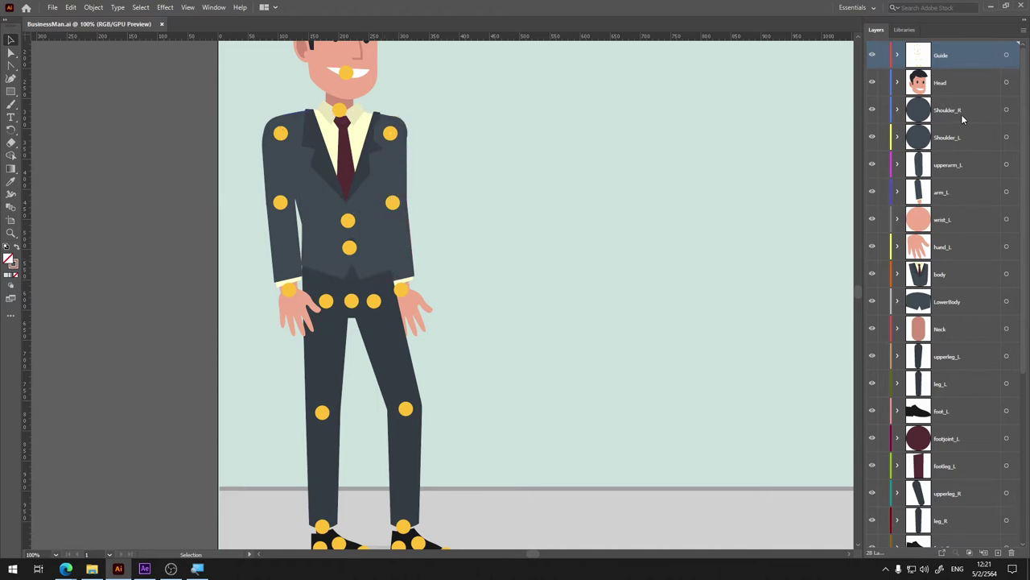
- Save the document as BusinessMan_Puppet.ai, accepting the default Illustrator options
left_click(53, 8)
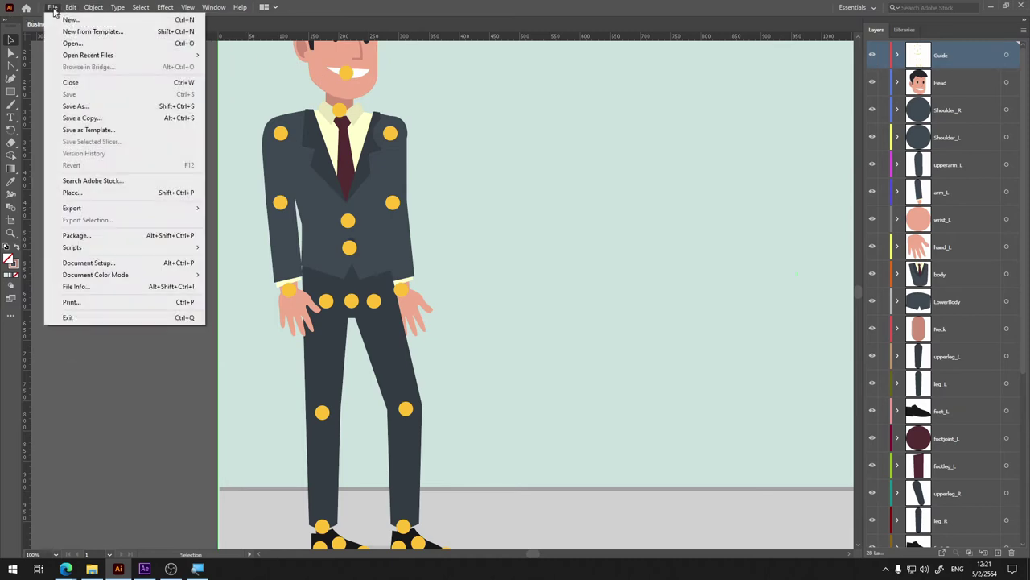
left_click(108, 112)
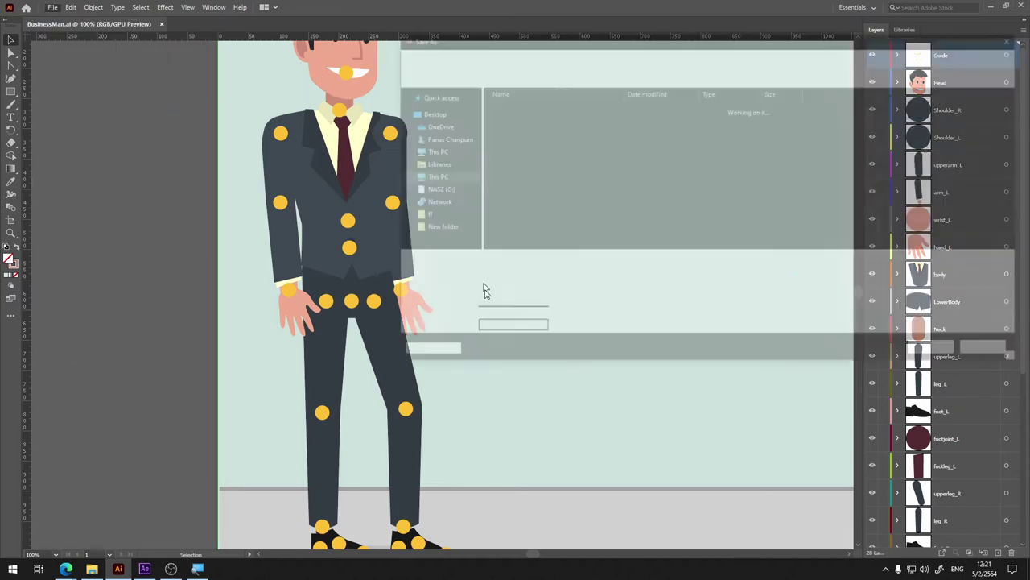
left_click(494, 263)
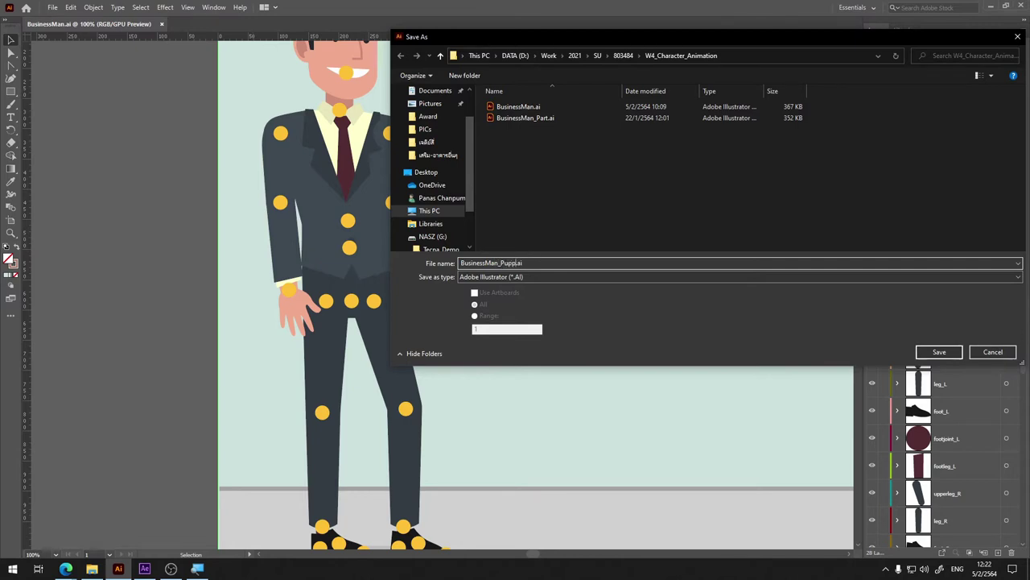
type("et")
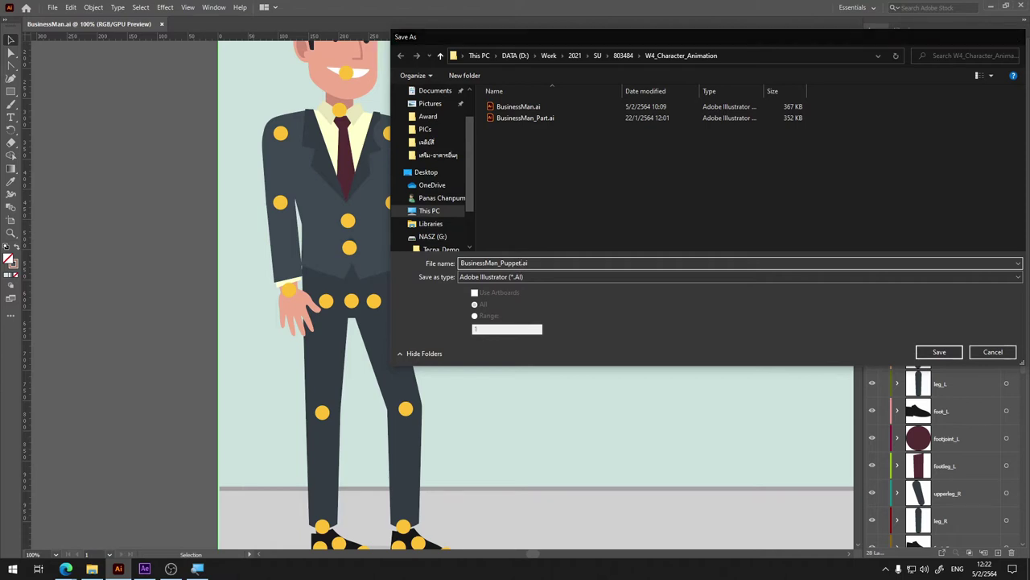
key("Return")
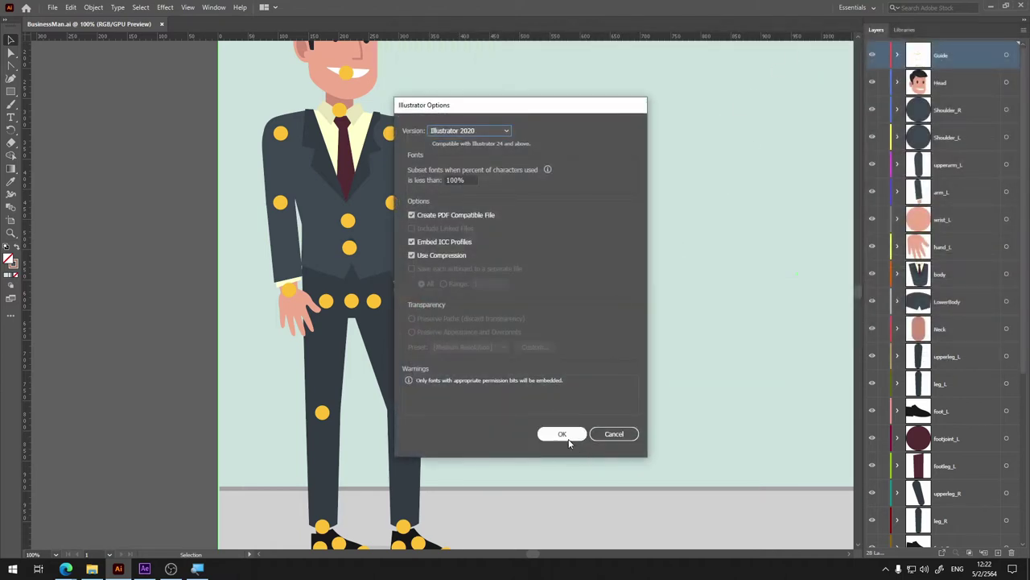
left_click(580, 436)
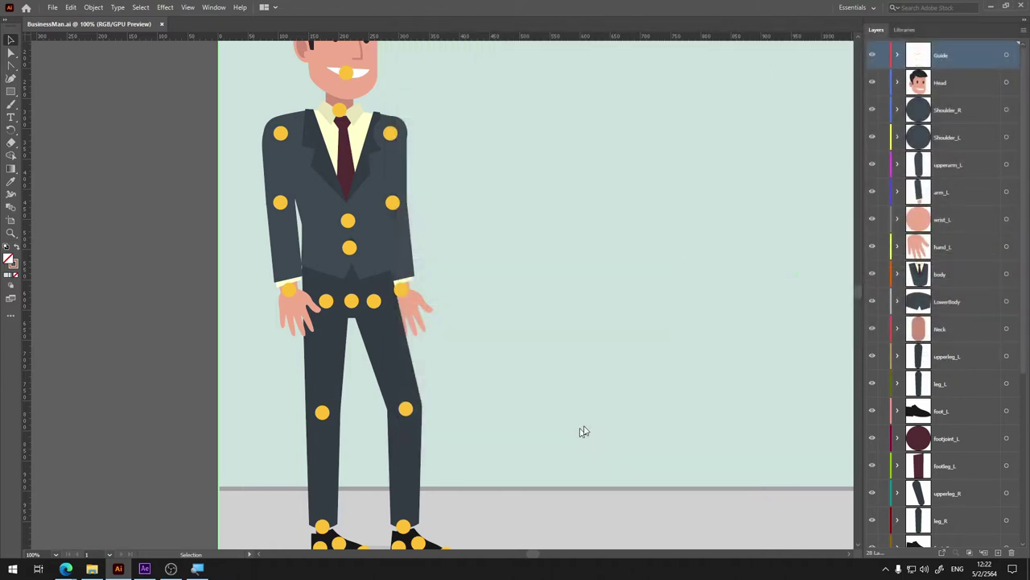
- Nest arm_L inside upperarm_L and make the left arm visible again
left_click(956, 115)
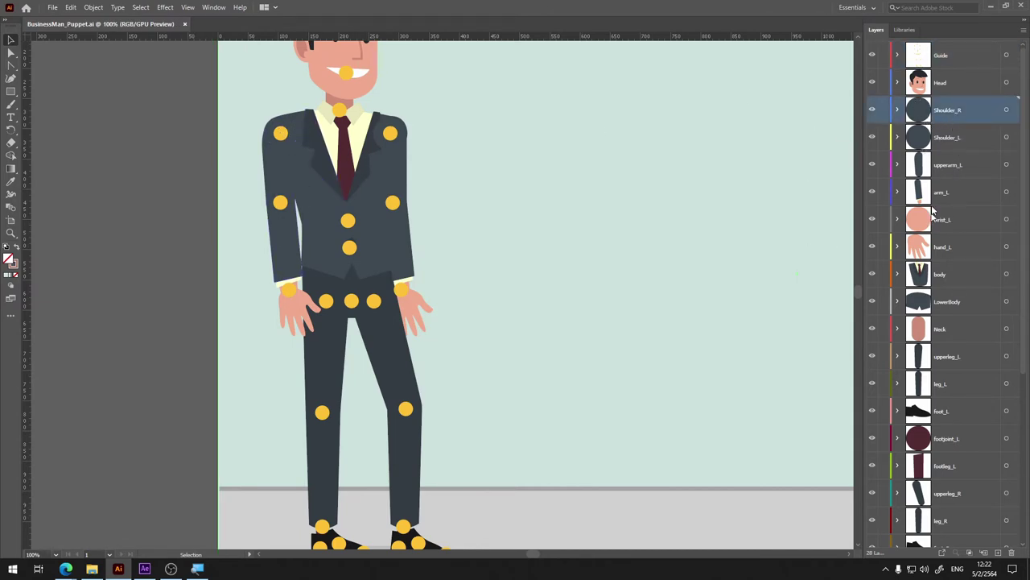
left_click(952, 172)
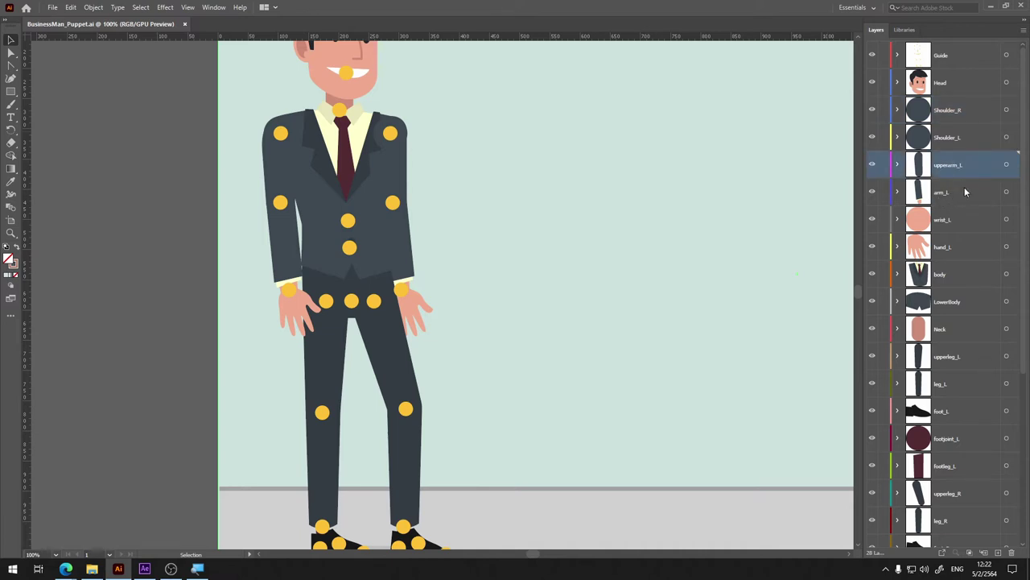
left_click_drag(955, 198, 953, 171)
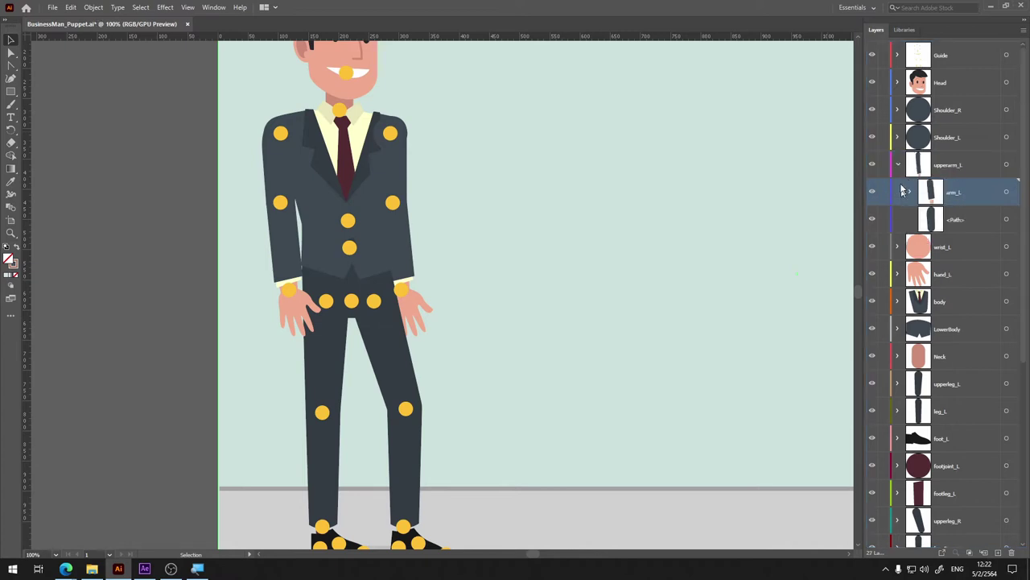
left_click(872, 166)
- Identify the two shoulder layers and rename them Shoulder_L and Shoulder_R
left_click(970, 139)
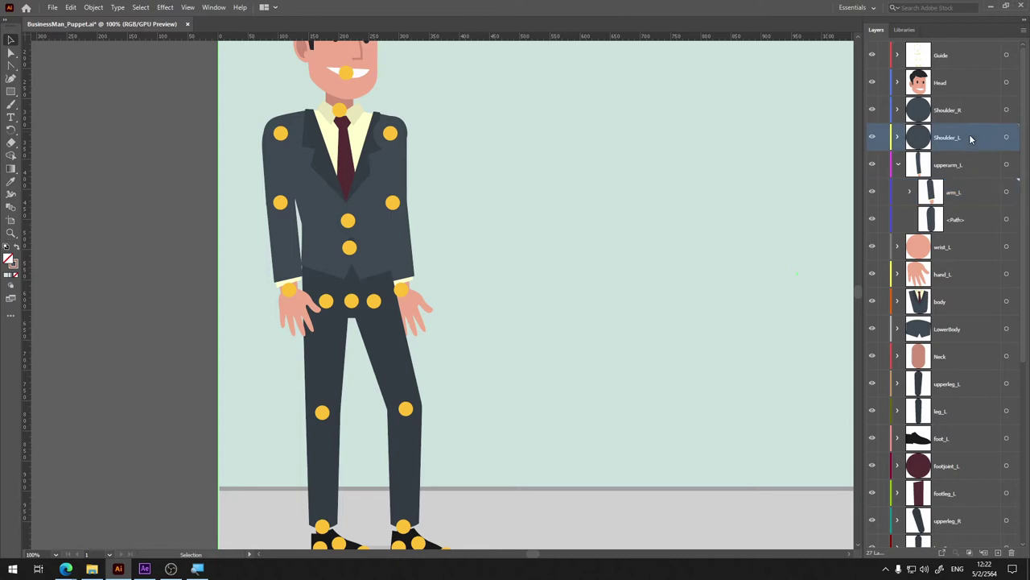
left_click(872, 137)
left_click(872, 137)
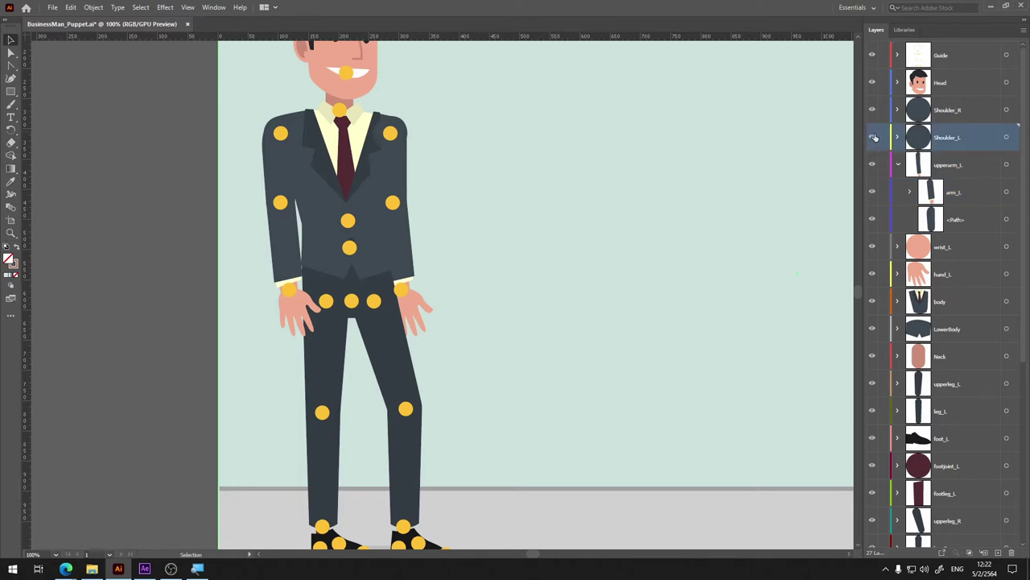
double_click(957, 111)
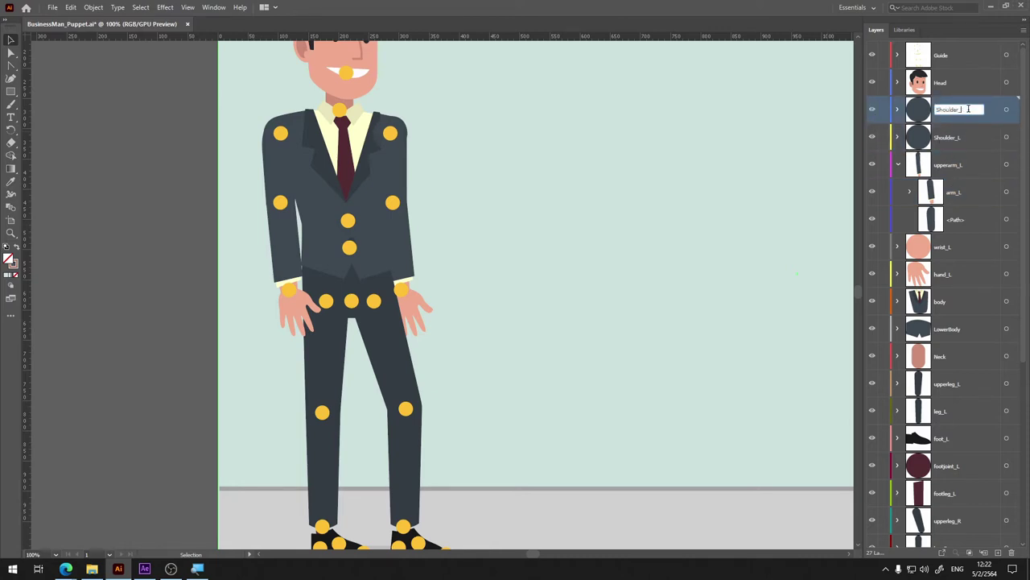
type("L")
key("Return")
double_click(959, 137)
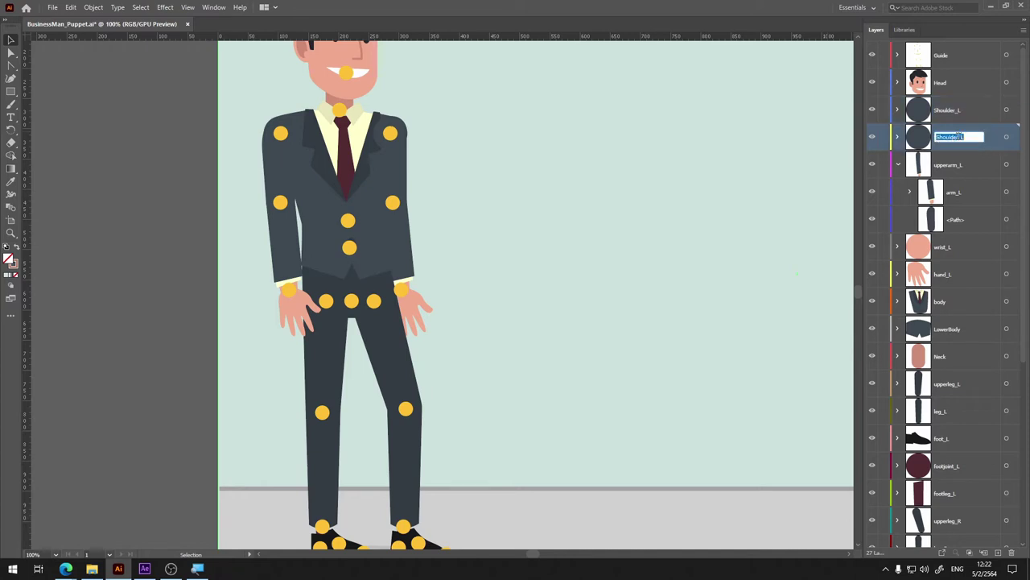
type("R")
key("Return")
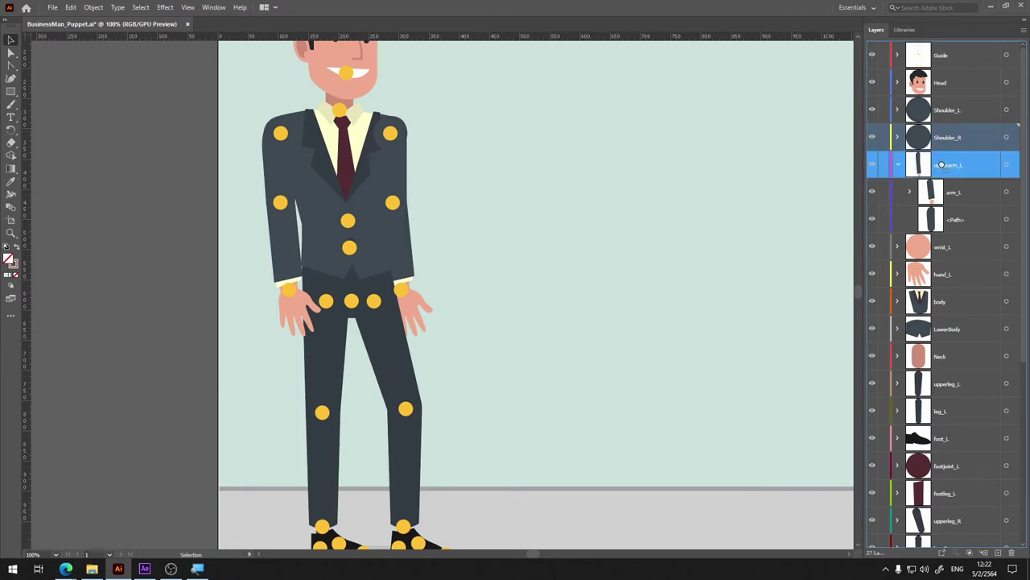
- Nest the shoulder layers inside the upperarm_L group
mouse_move(941, 143)
left_mouse_down()
mouse_move(943, 165)
mouse_move(964, 153)
left_mouse_up()
left_click(957, 114)
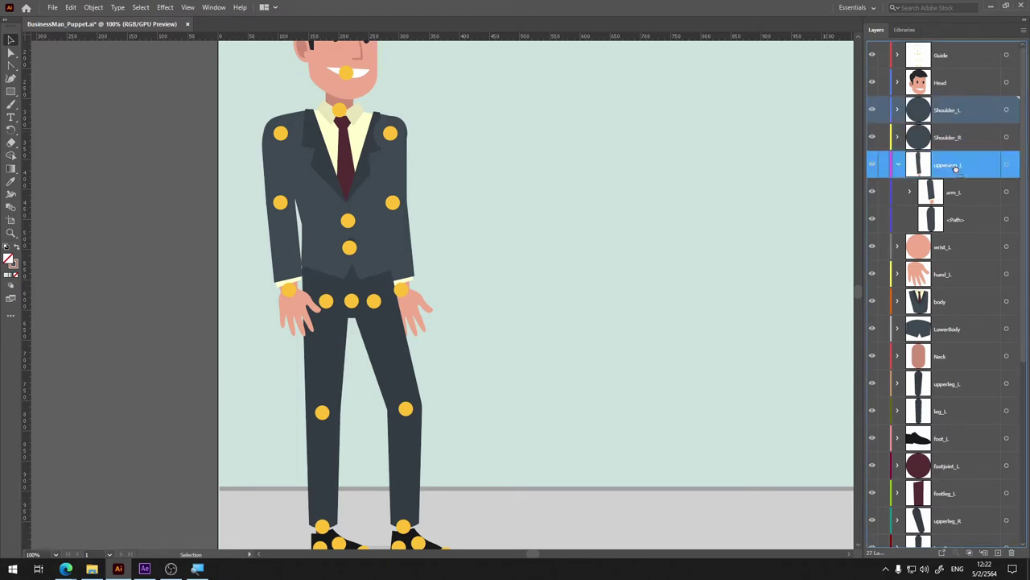
left_click_drag(958, 114, 959, 171)
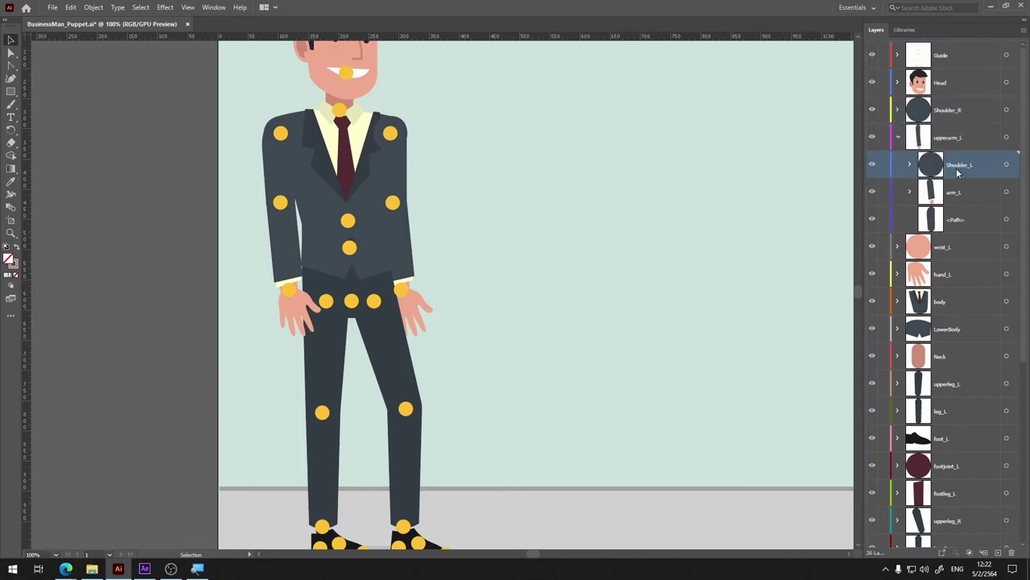
left_click(899, 138)
- Move Shoulder_R down to the right-arm layers and nest arm_R inside upperarm_R
left_click(955, 111)
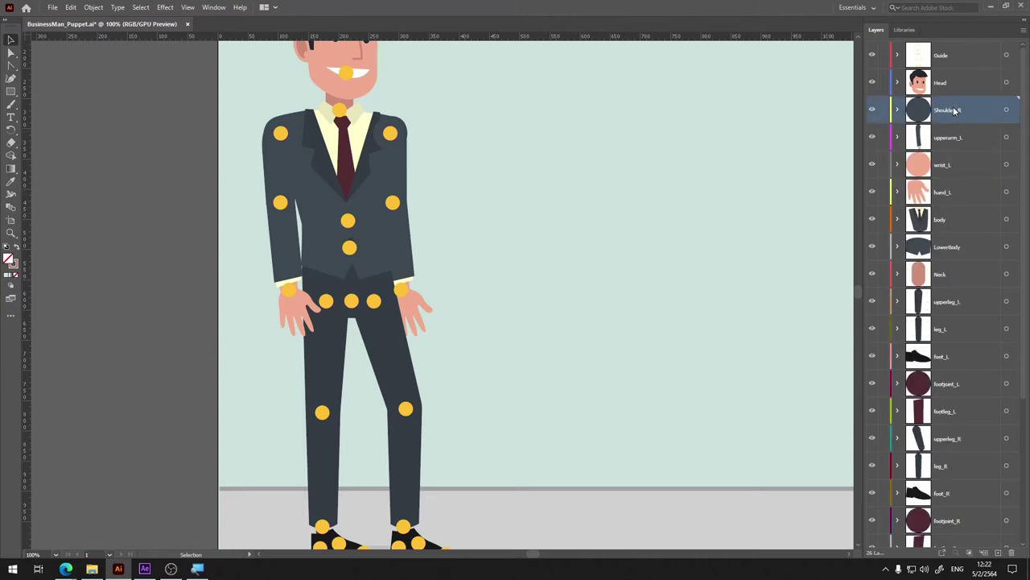
left_click_drag(953, 115, 968, 483)
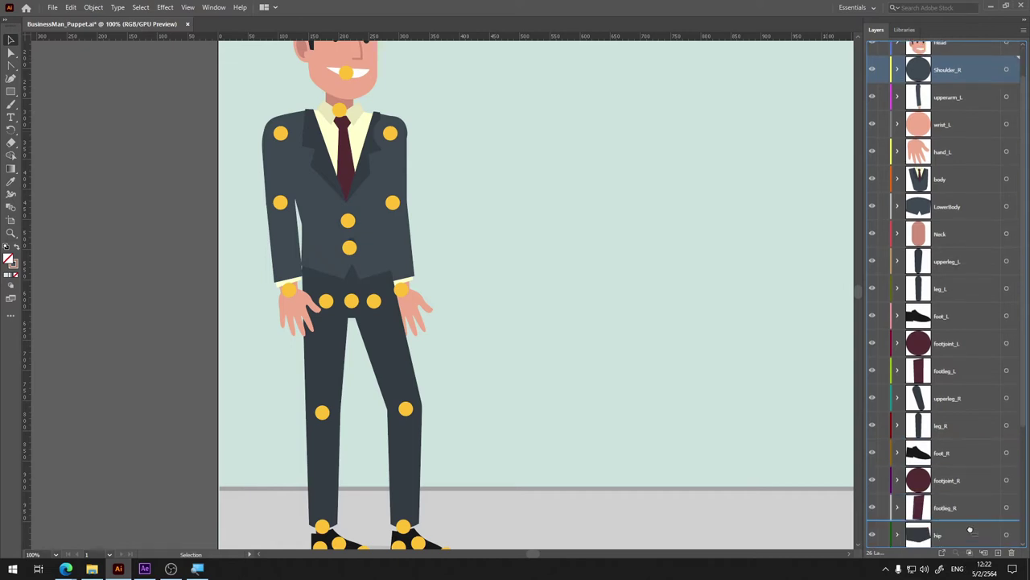
mouse_move(968, 483)
left_mouse_down()
mouse_move(969, 552)
mouse_move(975, 501)
left_mouse_up()
scroll(975, 502, "down", 3)
left_click(950, 431)
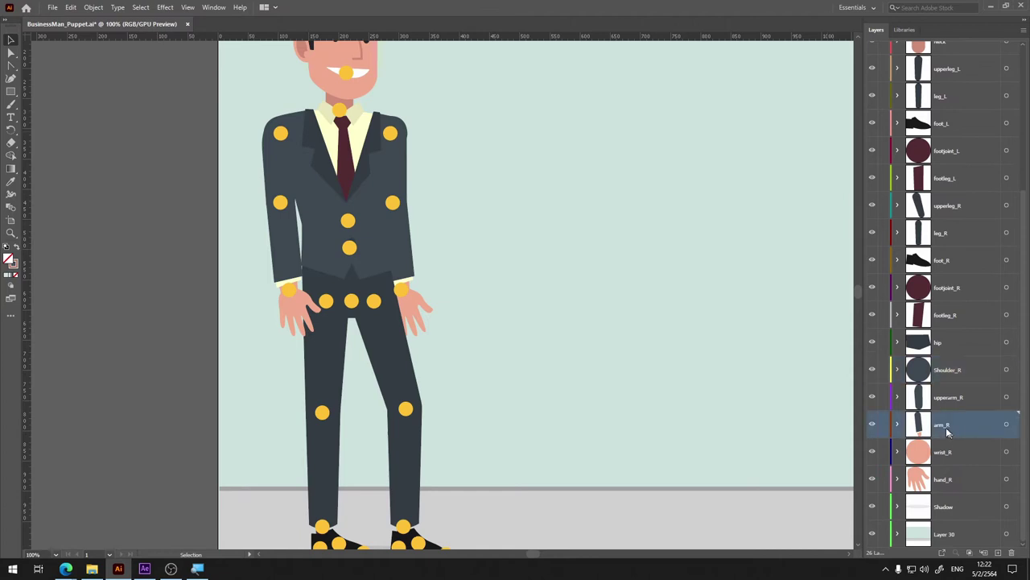
left_click_drag(943, 398, 949, 412)
left_click(899, 372)
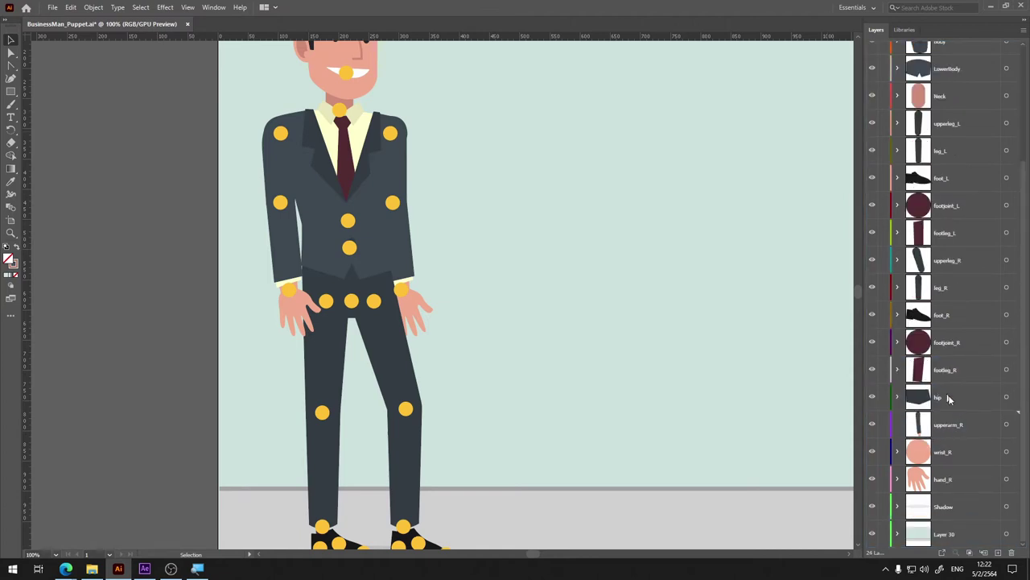
scroll(938, 395, "up", 5)
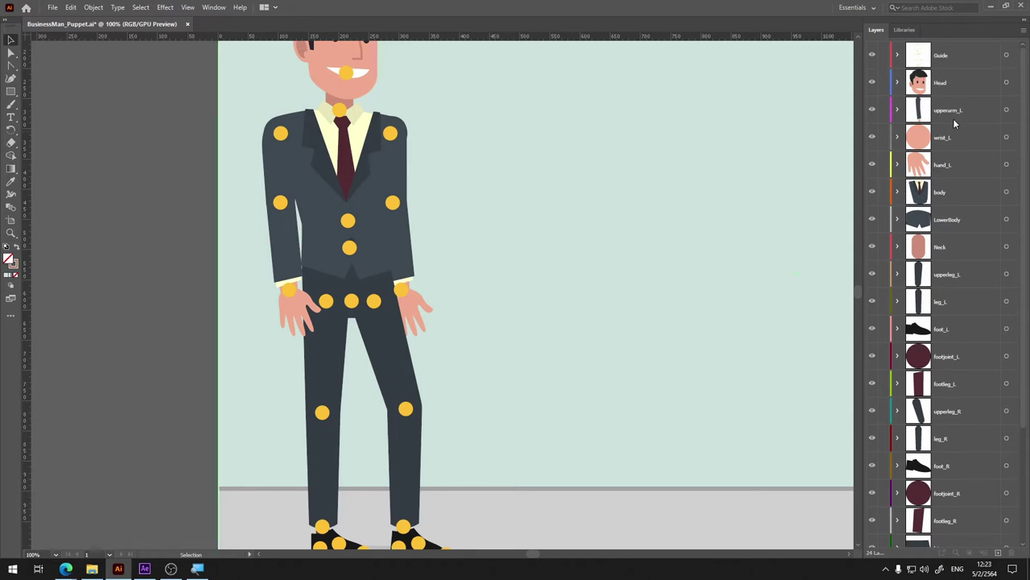
- Nest wrist_L inside the hand_L layer
left_click(956, 138)
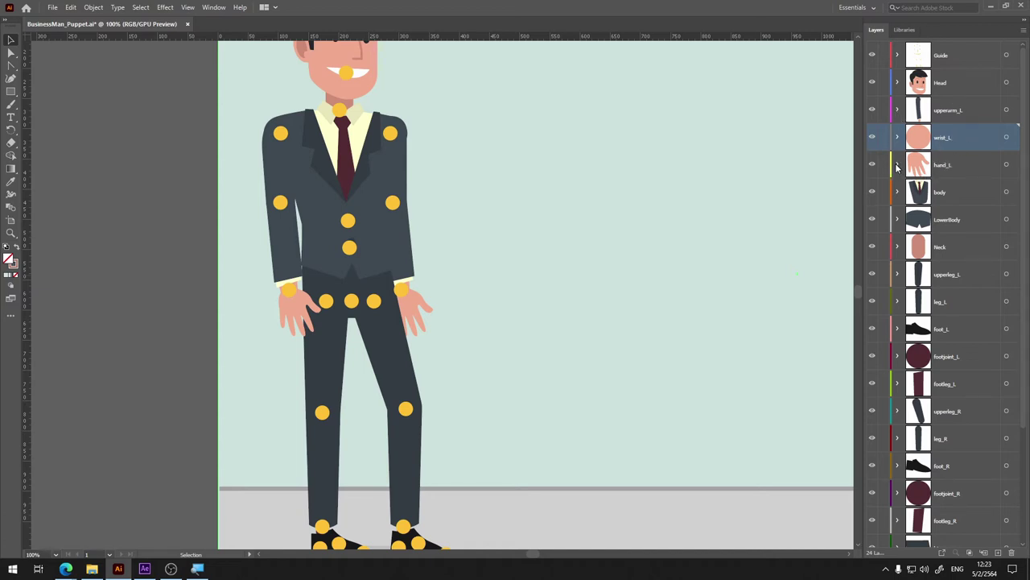
left_click(898, 164)
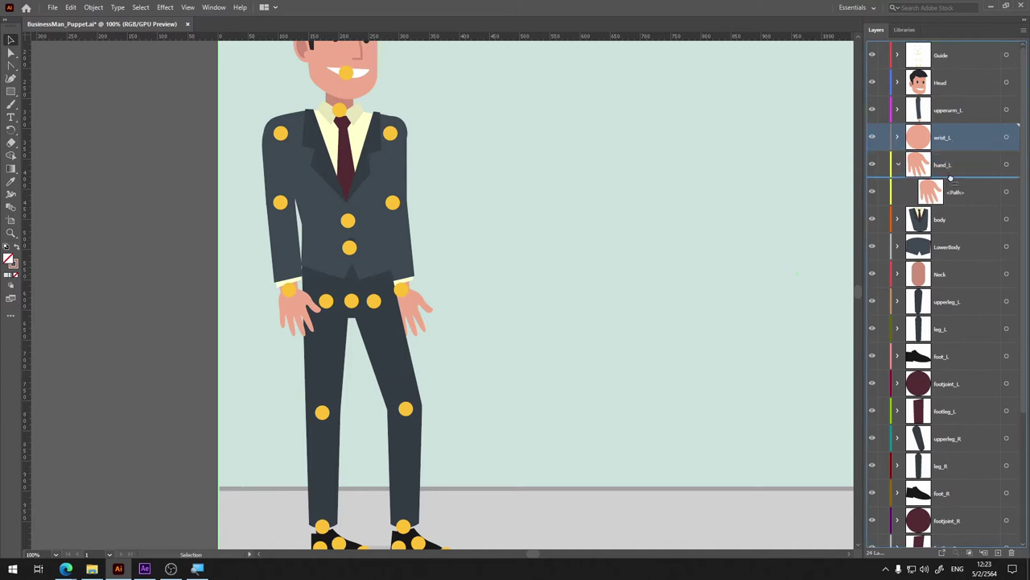
left_click_drag(952, 145, 949, 178)
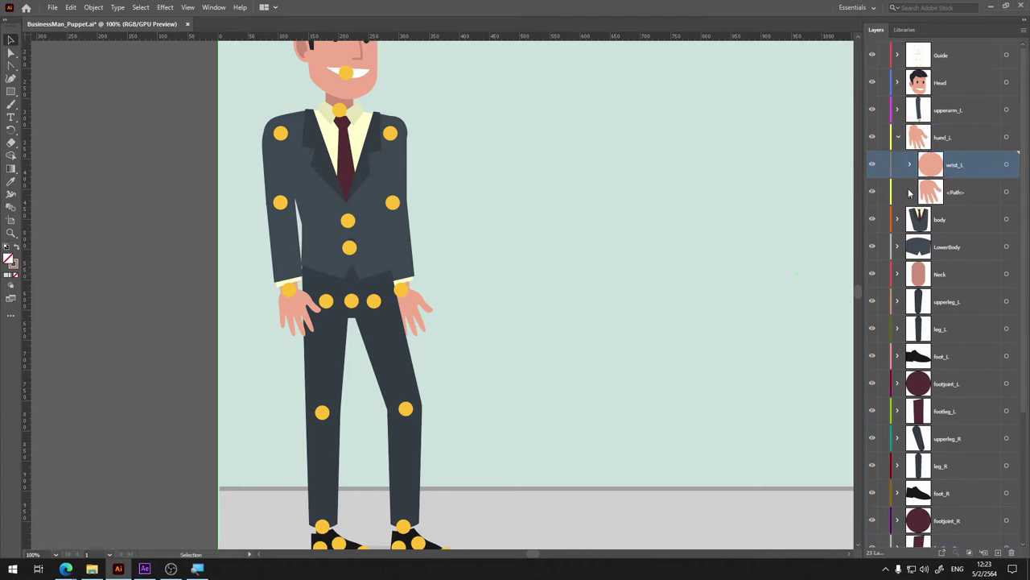
left_click(898, 138)
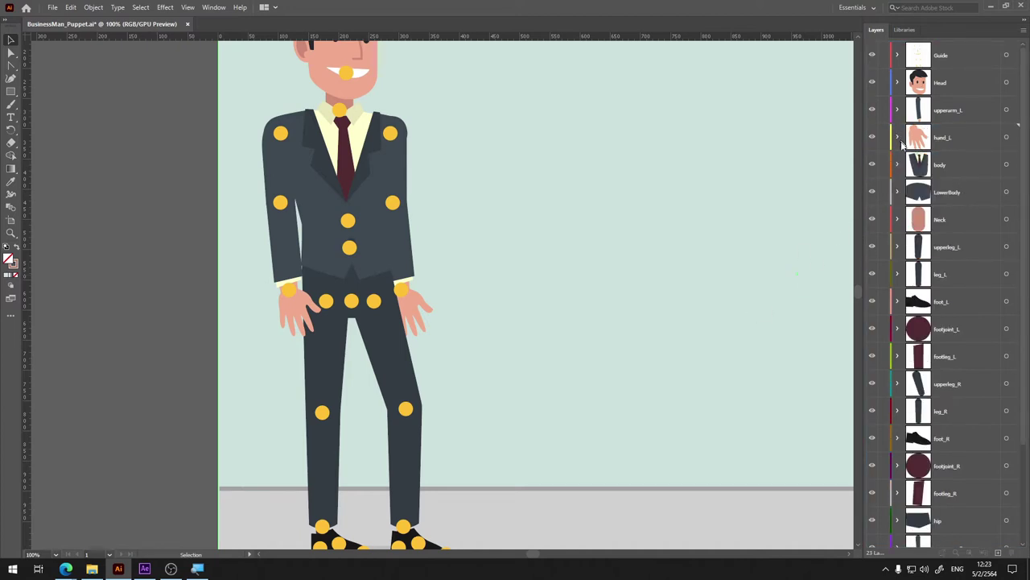
- Nest LowerBody inside the body group, below Layer 4
left_click(946, 165)
left_click(953, 194)
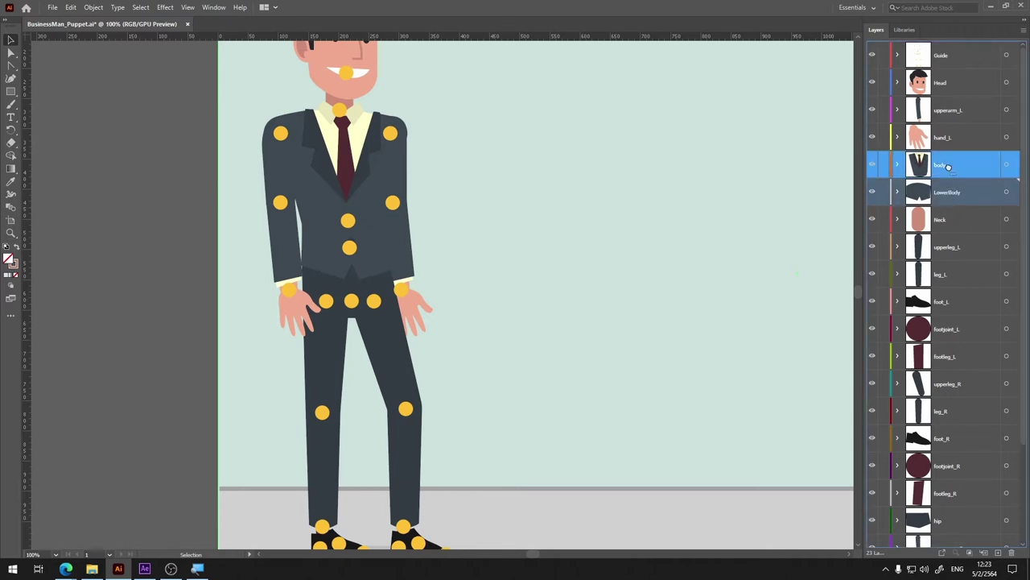
left_click_drag(944, 197, 948, 166)
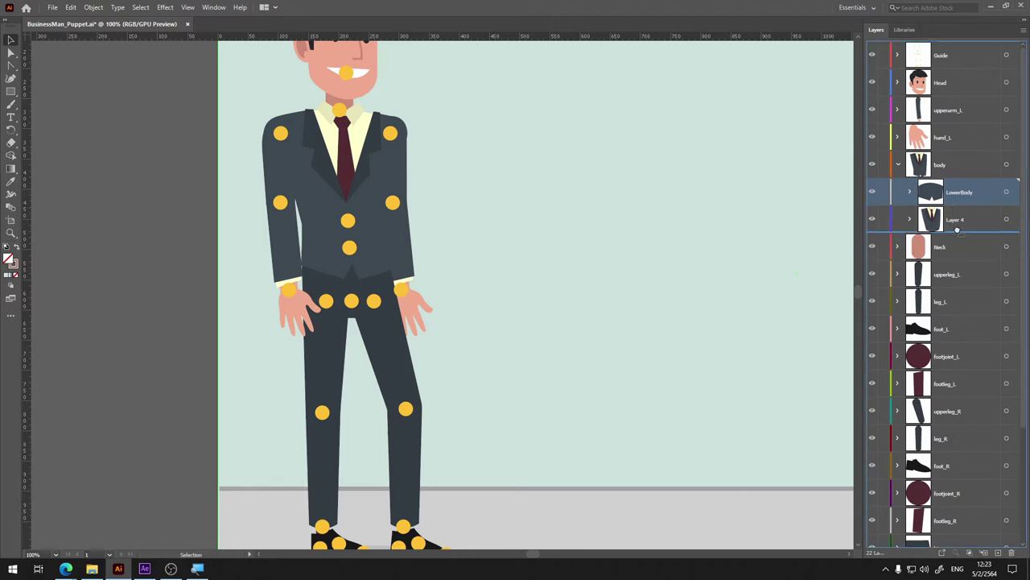
left_click_drag(950, 201, 926, 231)
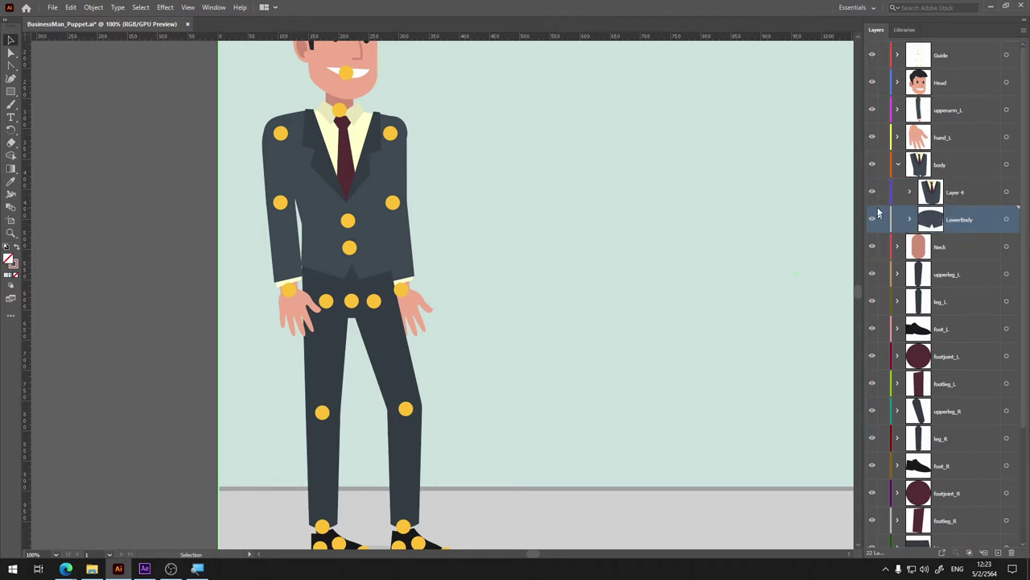
left_click(898, 165)
- Nest leg_L inside the upperleg_L layer
left_click(948, 200)
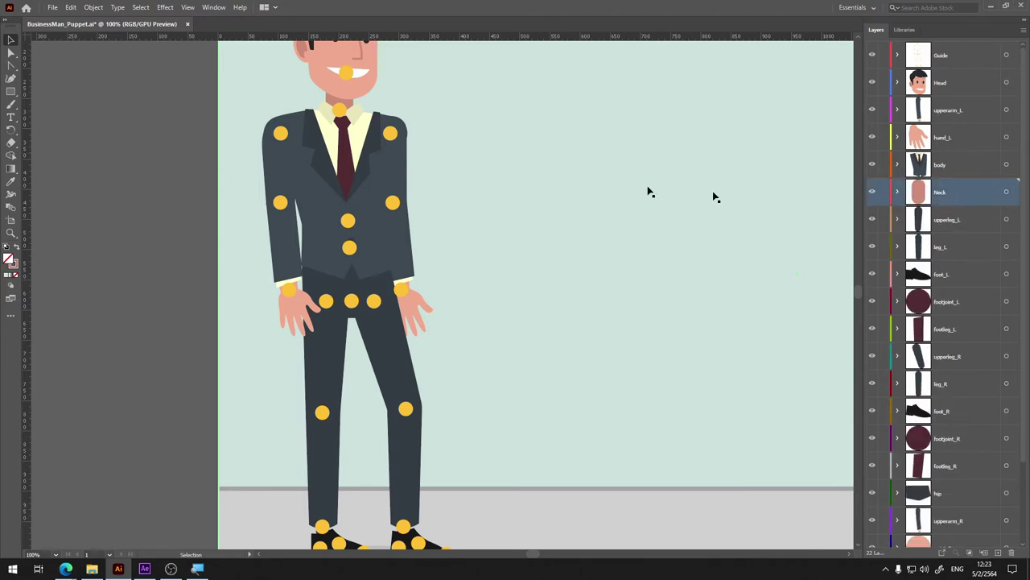
left_click(961, 224)
left_click(951, 248)
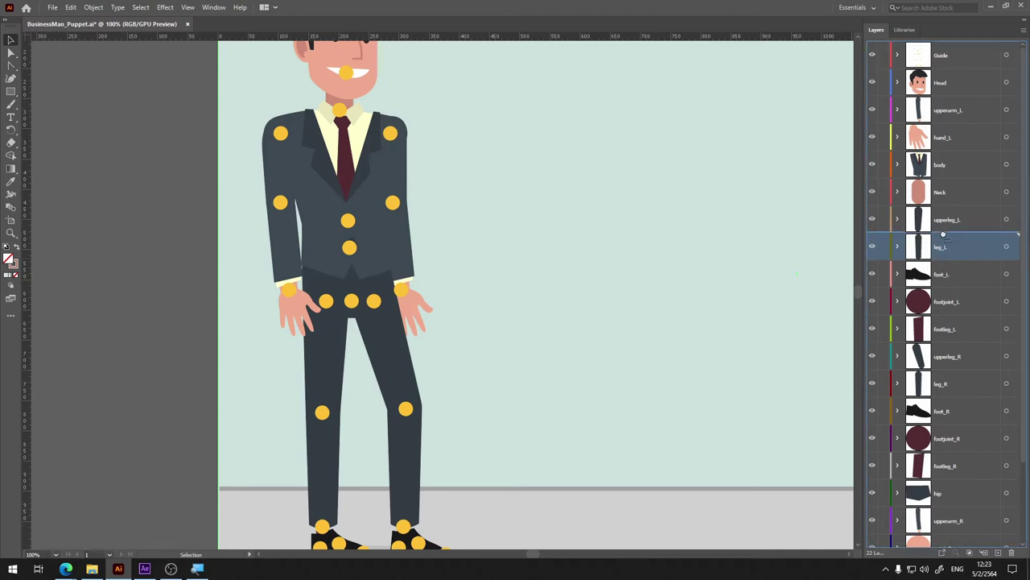
left_click_drag(953, 246, 947, 225)
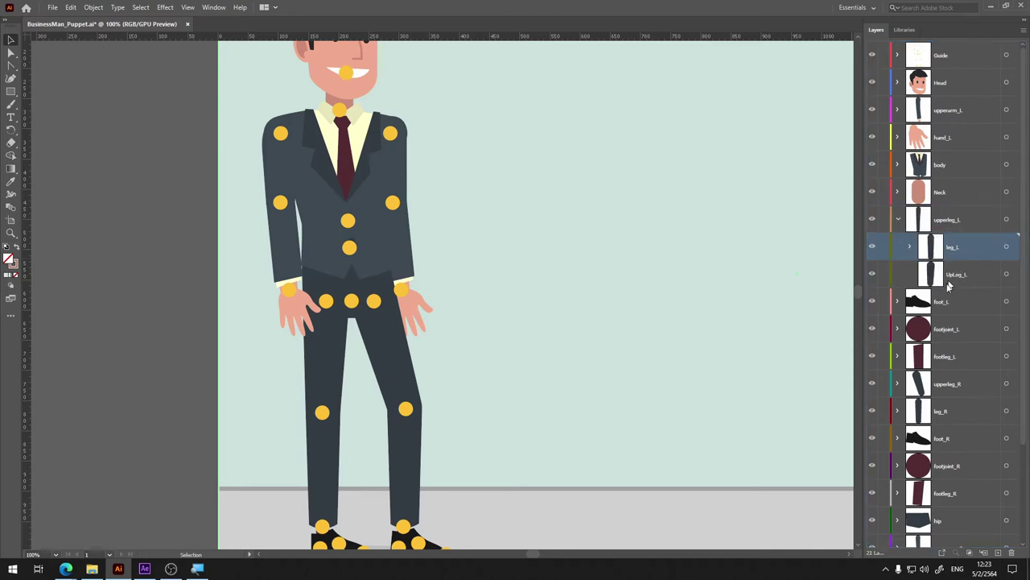
- Try moving footjoint_L and footleg_L into upperleg_L, then undo the move
left_click(953, 337)
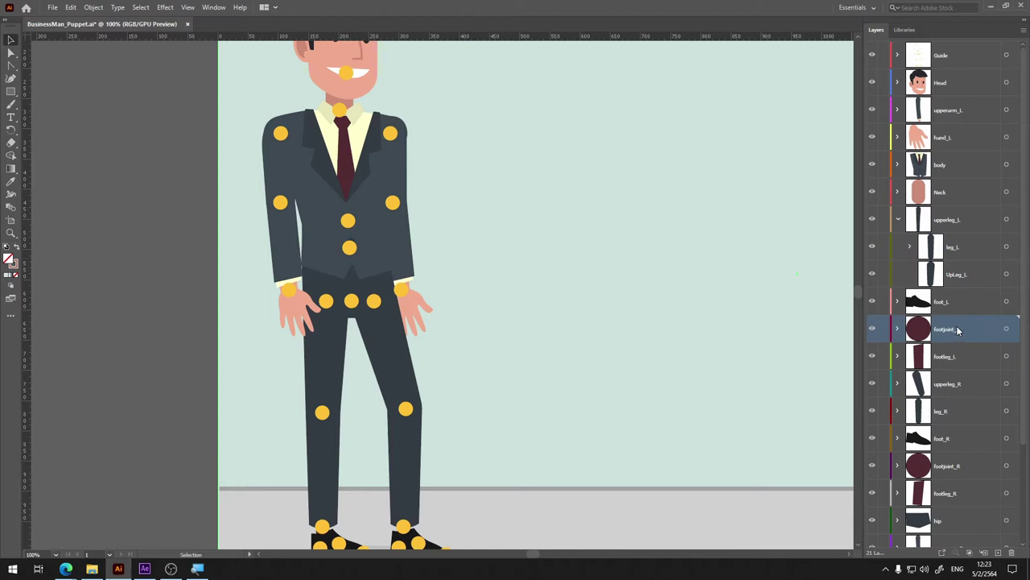
left_click_drag(960, 330, 959, 288)
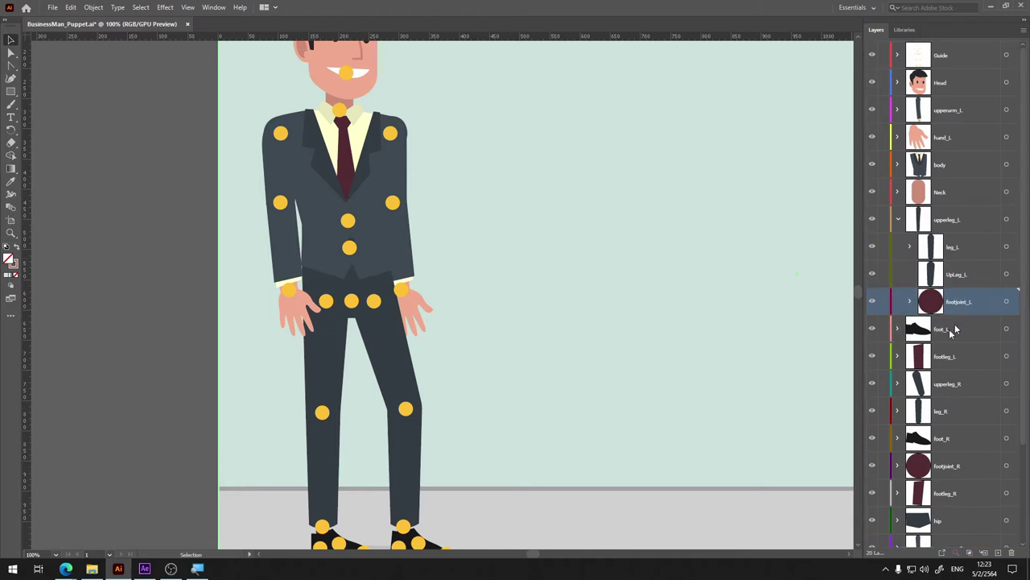
left_click_drag(959, 291, 962, 317)
left_click_drag(952, 352, 957, 292)
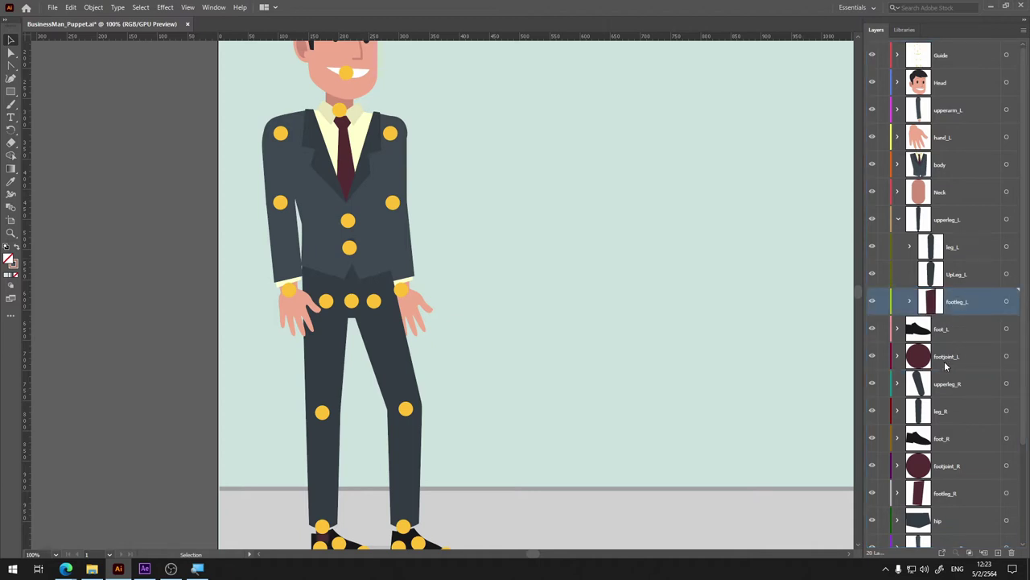
left_click(950, 362)
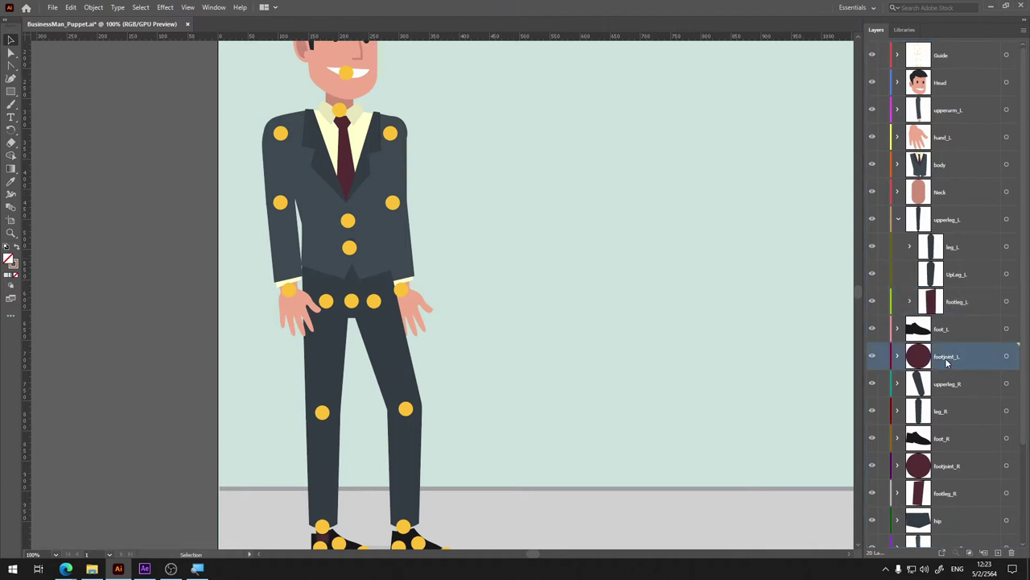
key("ctrl+z")
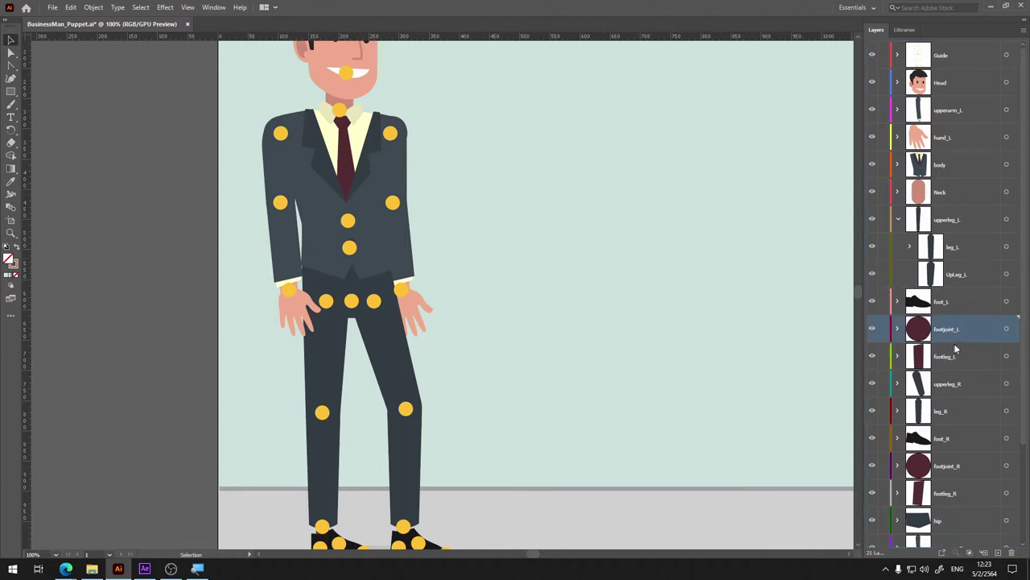
- Nest footjoint_L and footleg_L inside foot_L, below the shoe path
left_click(950, 312)
left_click(953, 333)
left_click(958, 359, "shift")
left_click_drag(947, 330, 946, 301)
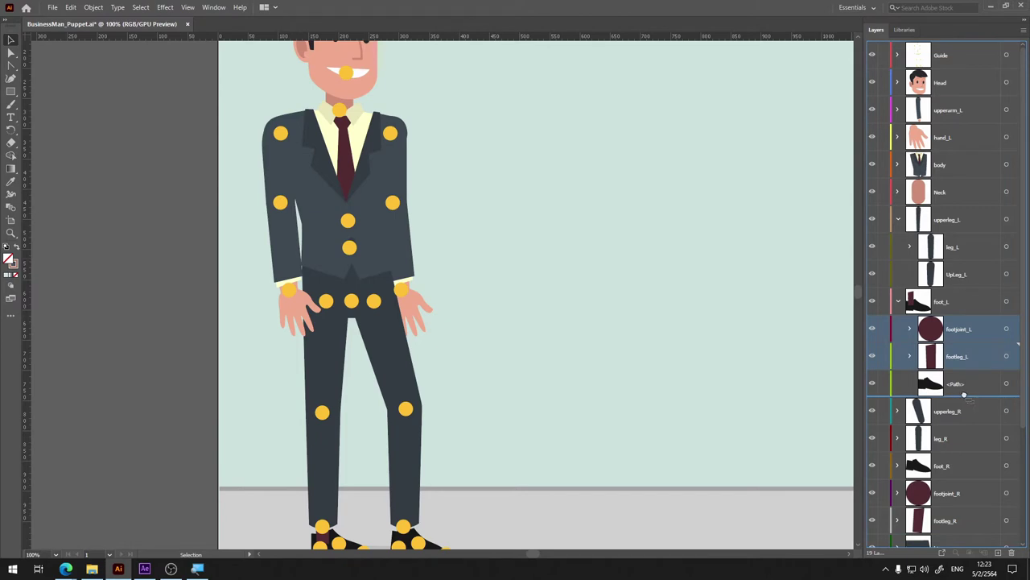
left_click_drag(963, 384, 964, 395)
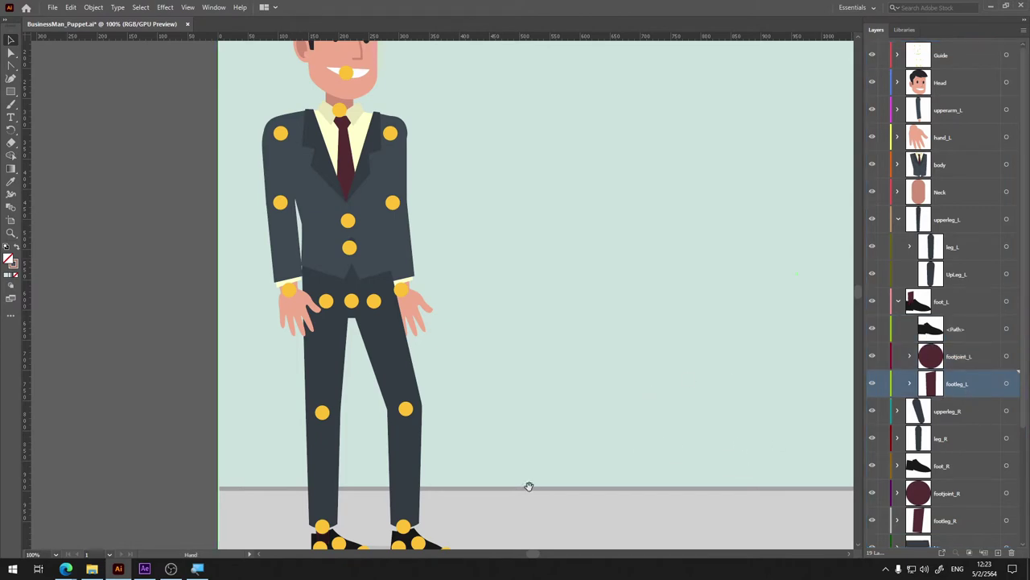
left_click_drag(529, 485, 539, 361)
left_click_drag(702, 248, 675, 345)
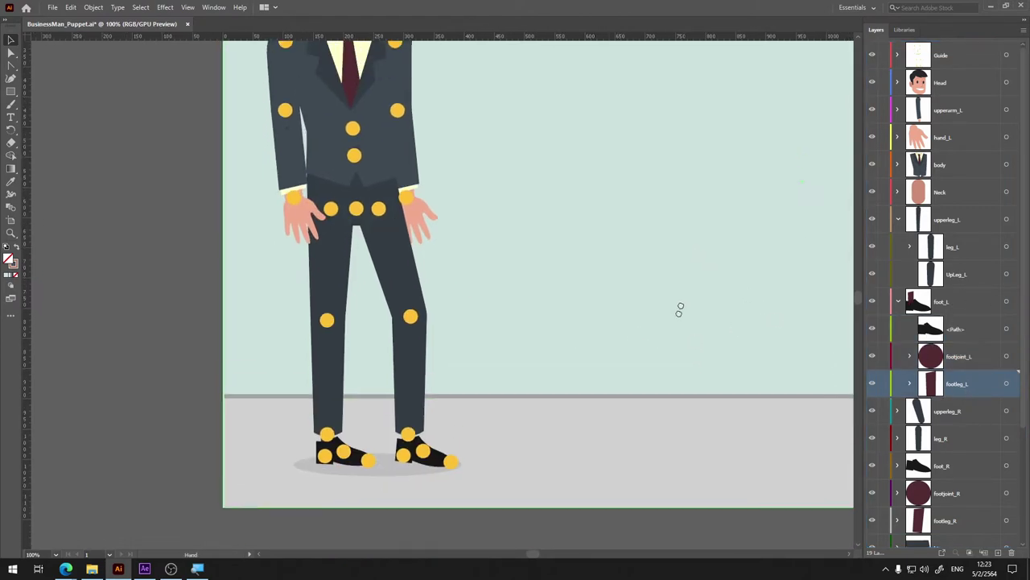
- Hide the Guide layer's dots and toggle the left upper leg's visibility to check it
left_click(871, 56)
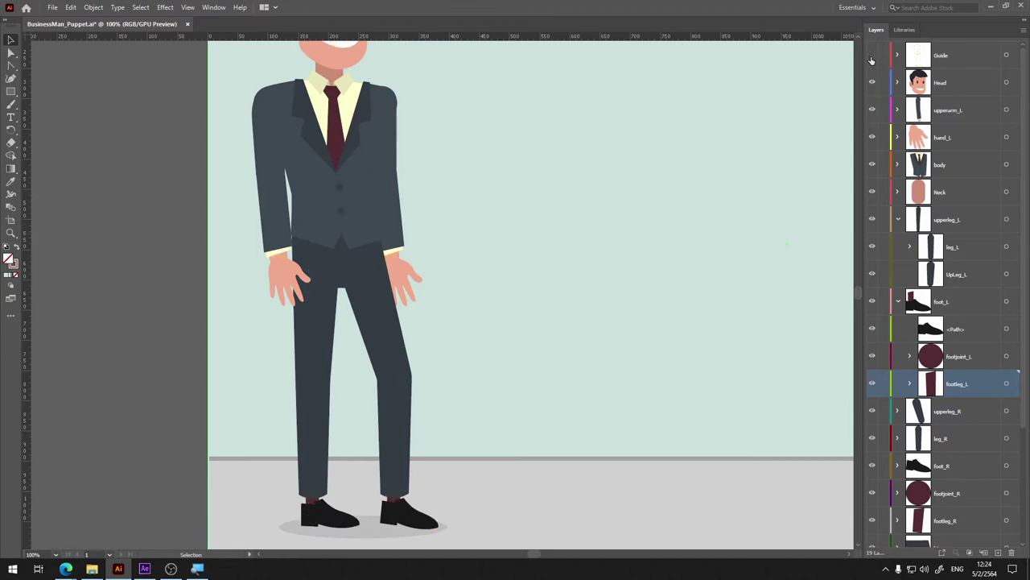
left_click(899, 219)
left_click(872, 219)
left_click(872, 219)
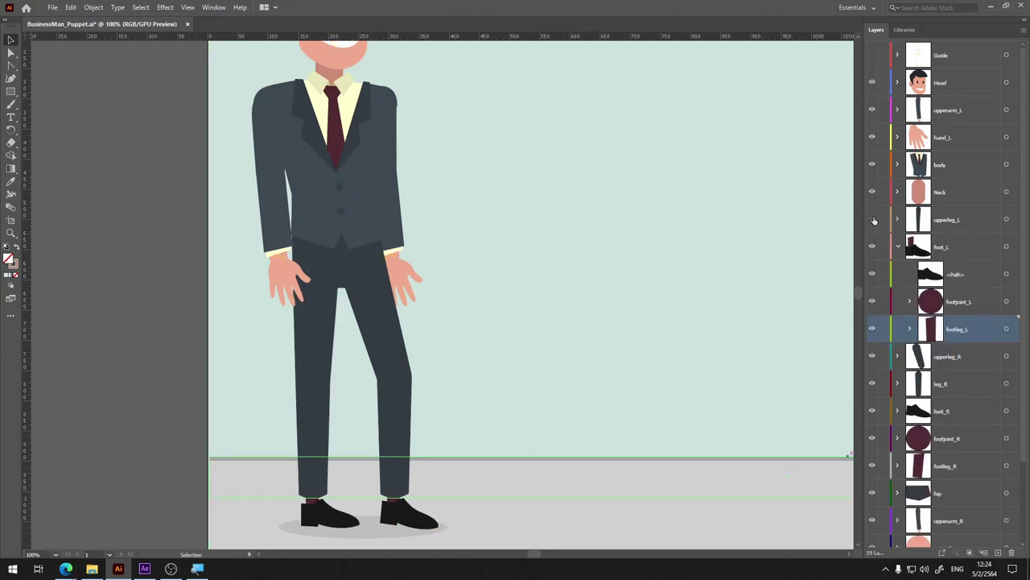
left_click(872, 219)
left_click(873, 219)
left_click(899, 246)
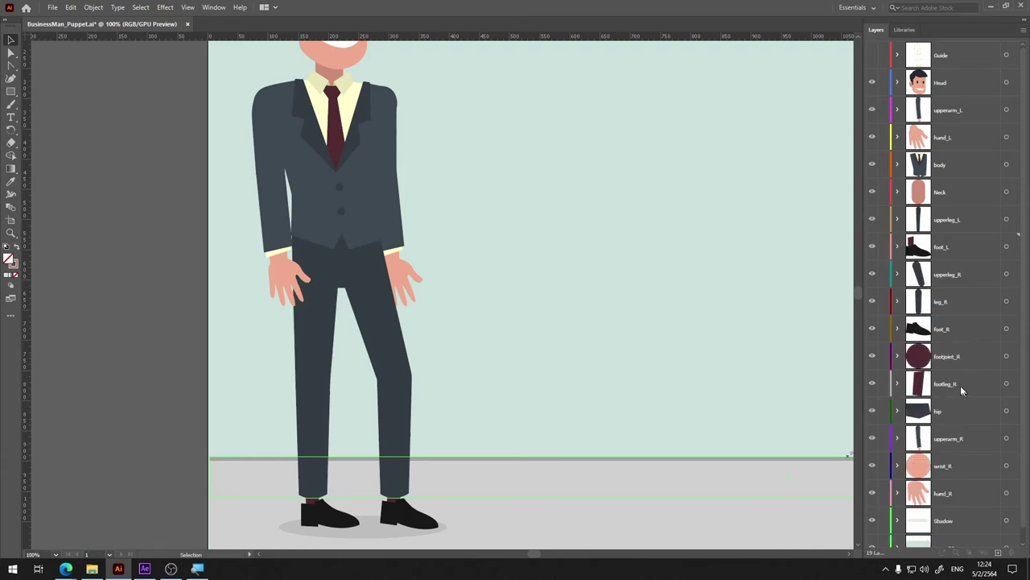
- Nest leg_R in upperleg_R, and footjoint_R and footleg_R in foot_R below the shoe path
left_click(950, 306)
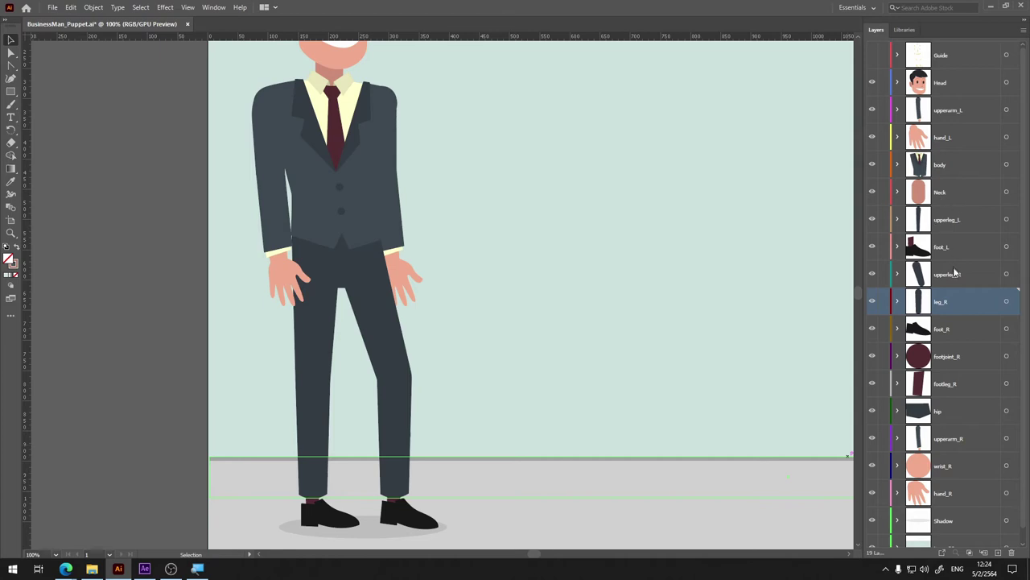
left_click_drag(947, 305, 952, 277)
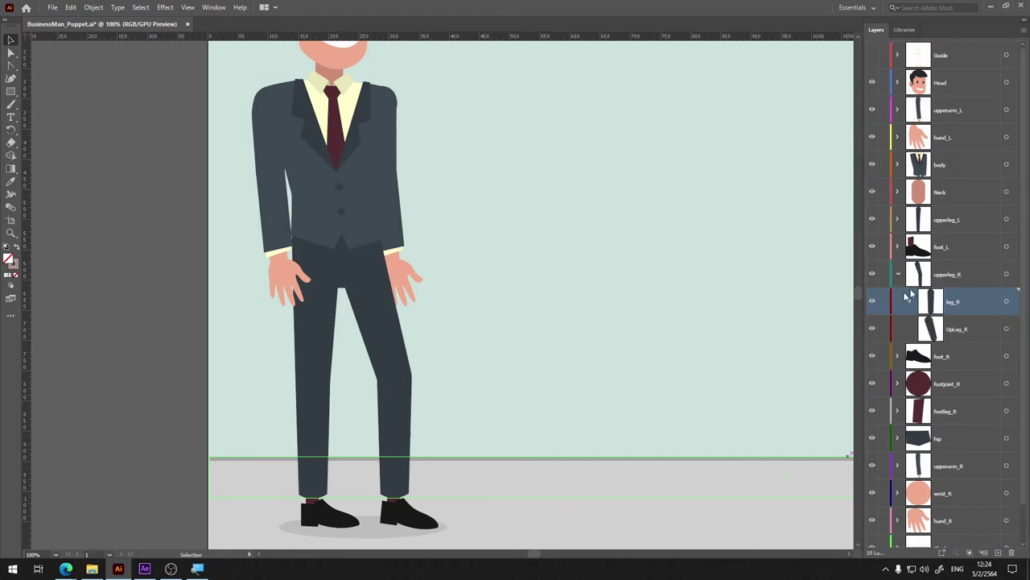
left_click(948, 359)
left_click(956, 416)
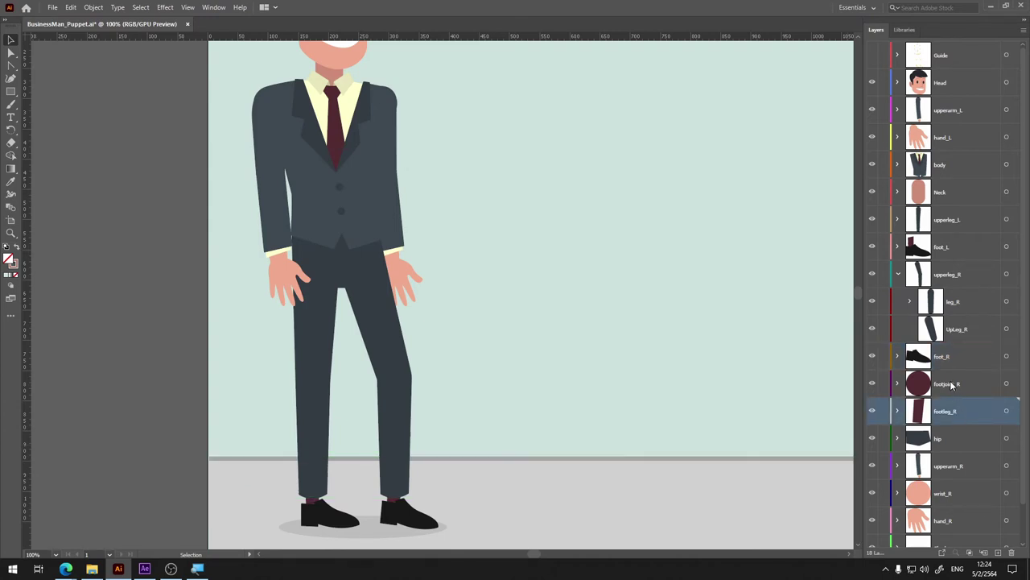
left_click(952, 387, "shift")
left_click_drag(948, 389, 948, 359)
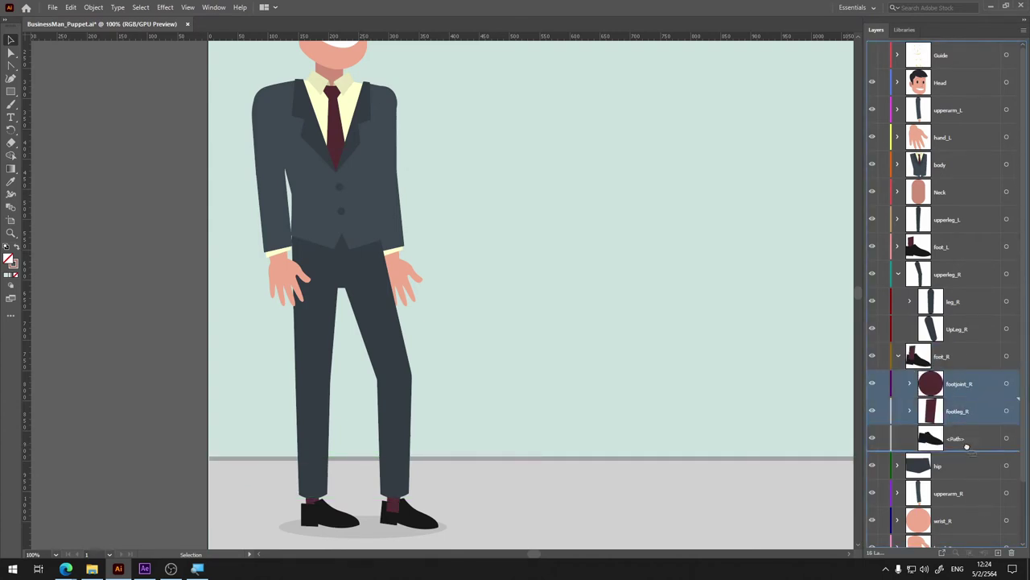
left_click_drag(964, 424, 968, 449)
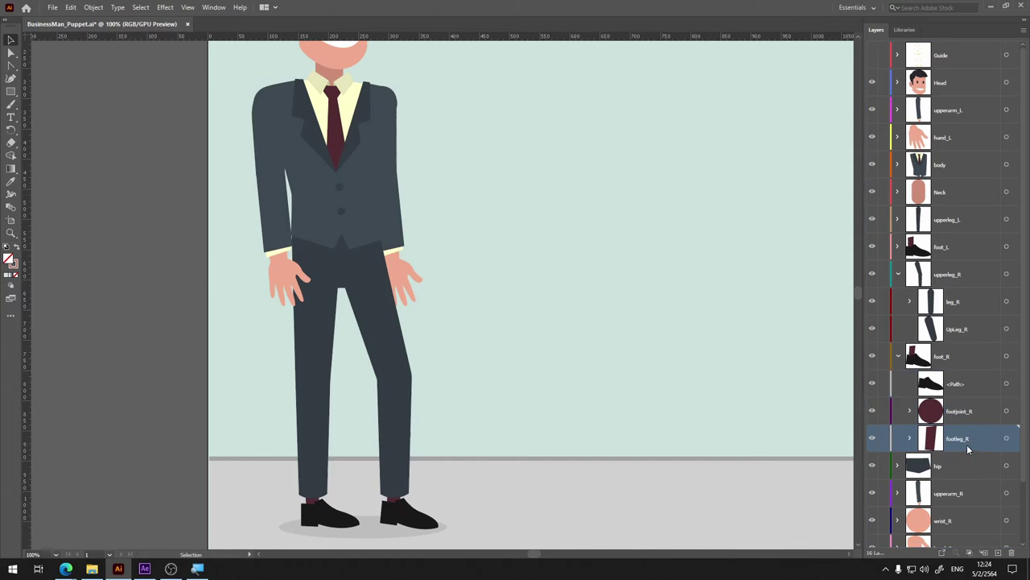
left_click(898, 355)
left_click(898, 275)
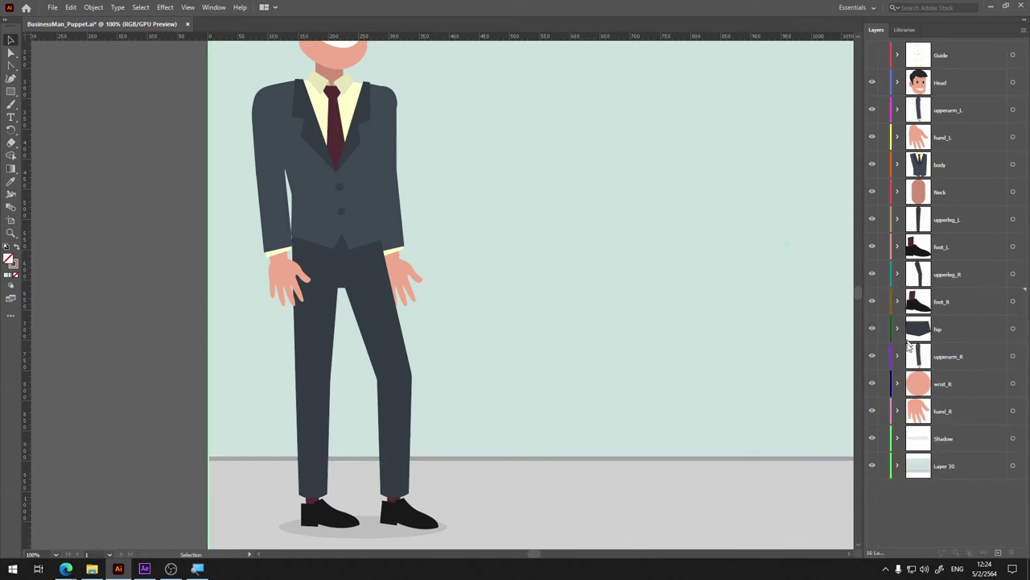
- Move the hip layer into the body group, below LowerBody
left_click(937, 334)
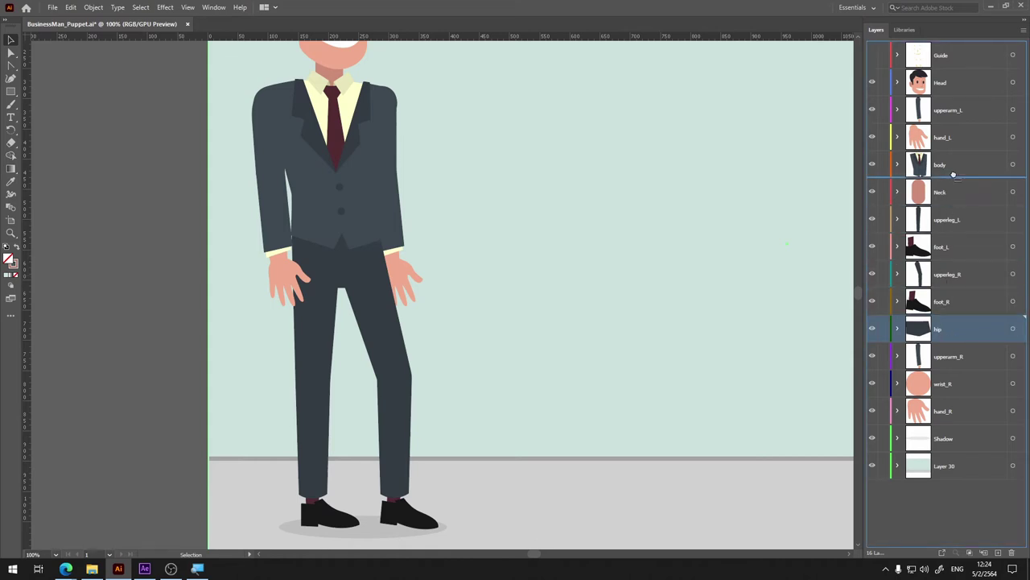
mouse_move(942, 332)
left_mouse_down()
mouse_move(950, 178)
mouse_move(940, 168)
left_mouse_up()
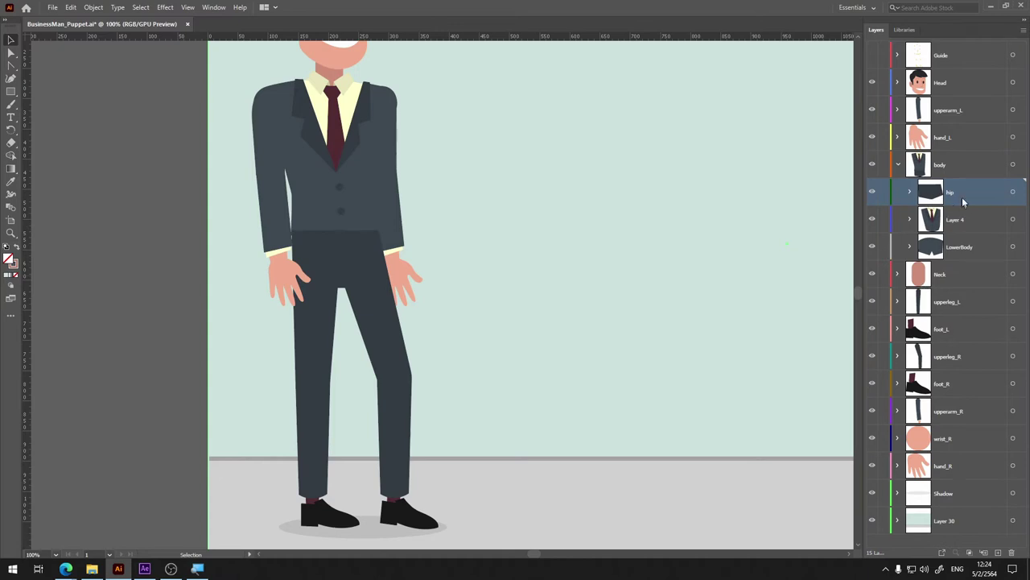
left_click_drag(974, 263, 974, 264)
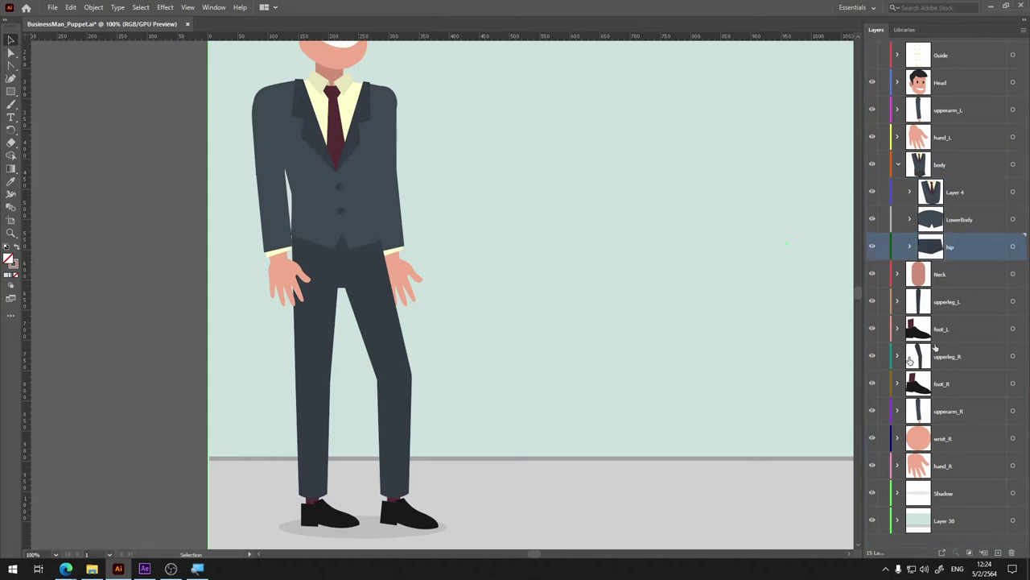
left_click(898, 165)
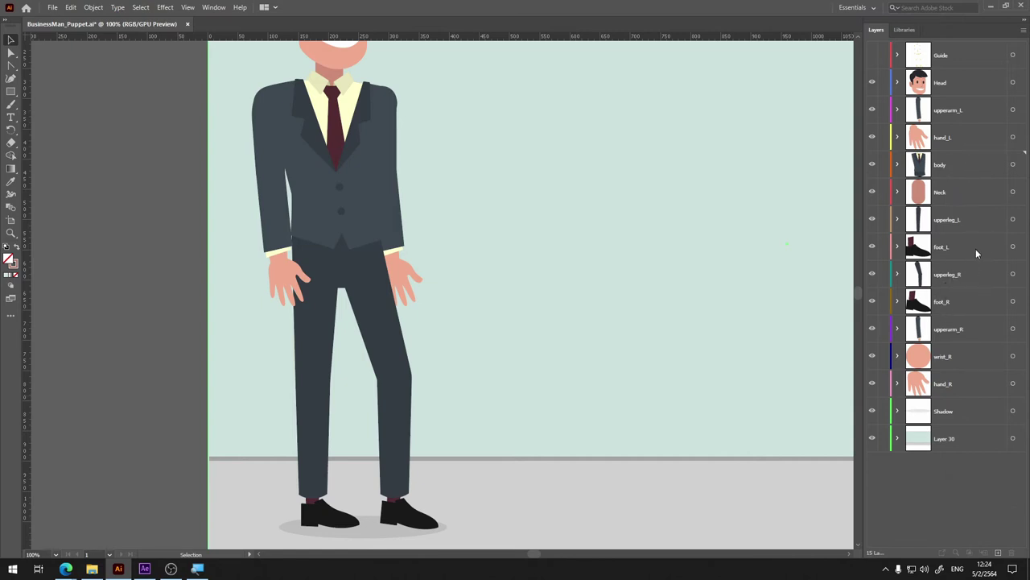
- Nest hand_R inside wrist_R and hide the background and floor layer
left_click(951, 366)
left_click_drag(944, 389, 952, 358)
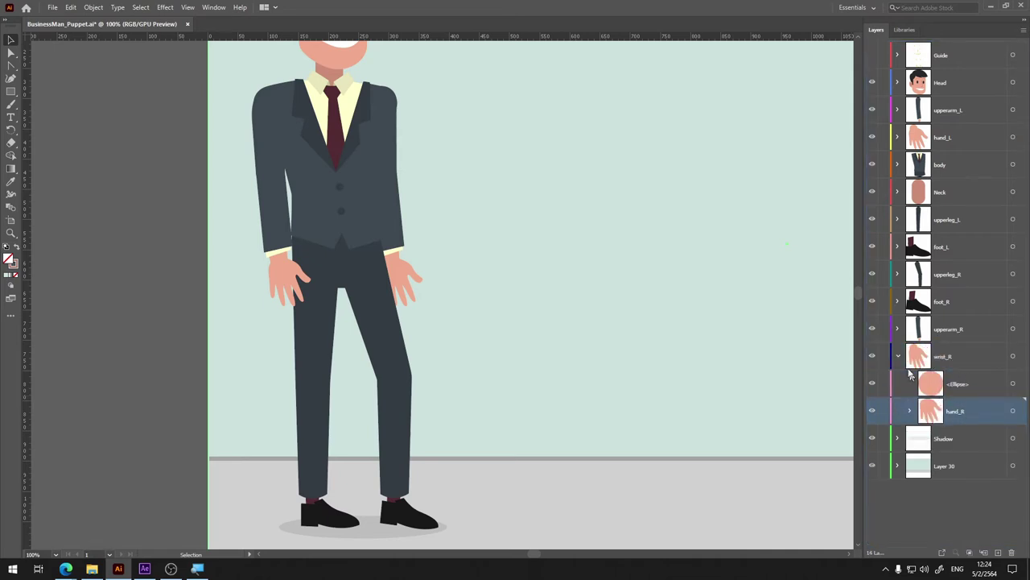
left_click(897, 356)
left_click(948, 359)
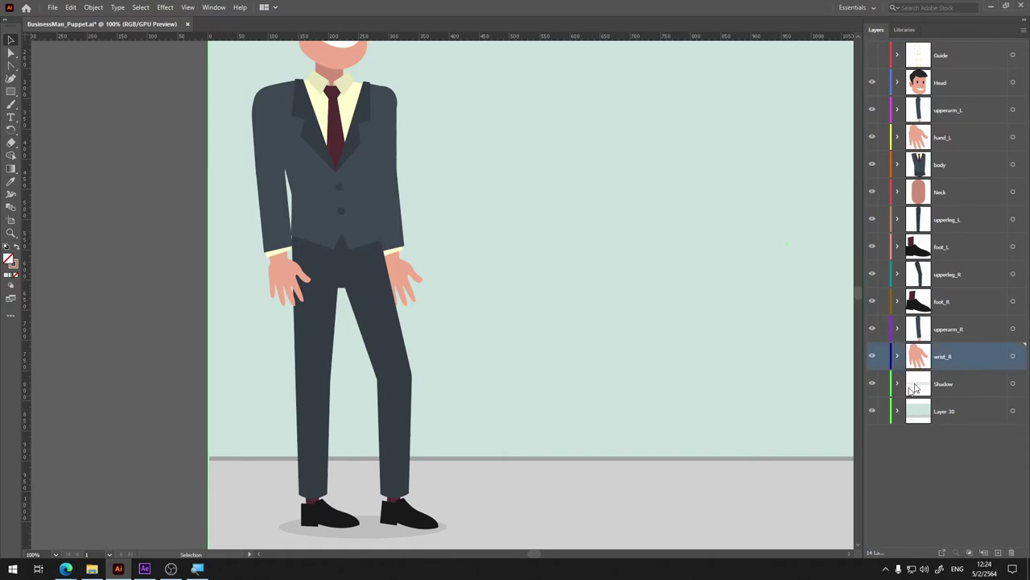
left_click(873, 411)
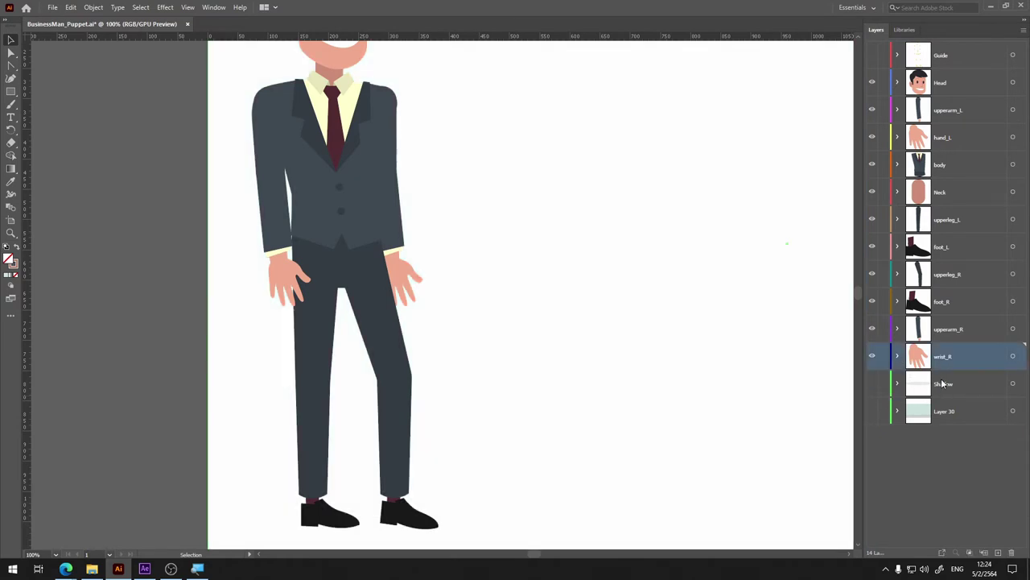
- Rename upperarm_L to ARM_L, upperleg_L to Leg_L and upperleg_R to Leg_R
double_click(950, 110)
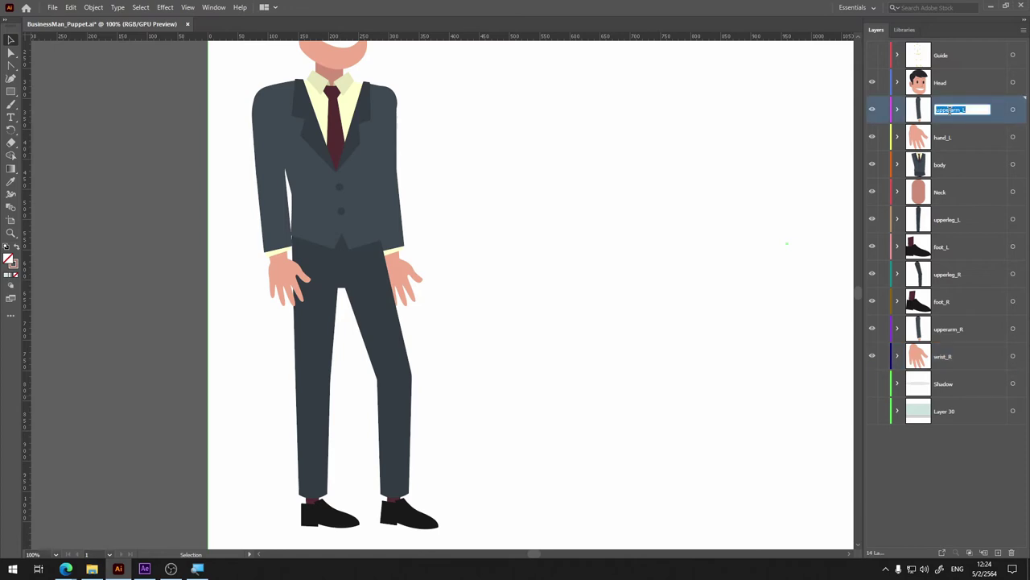
type("ARM")
key("Return")
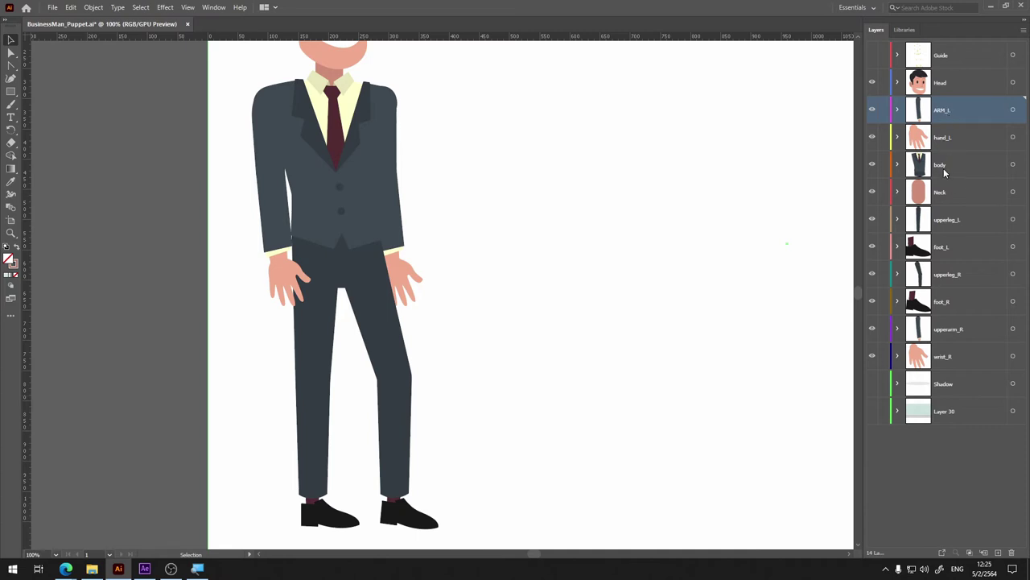
double_click(950, 219)
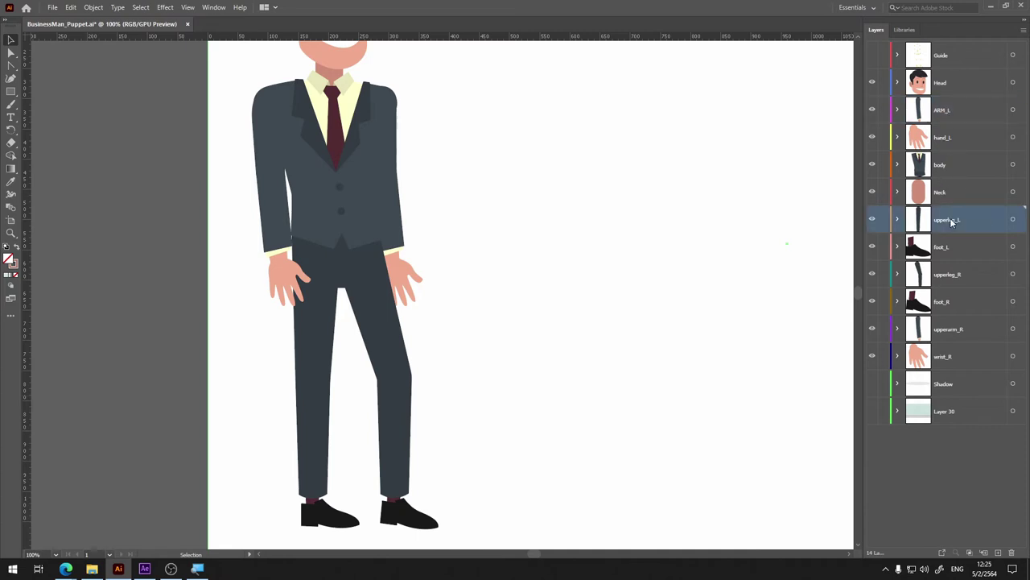
type("l")
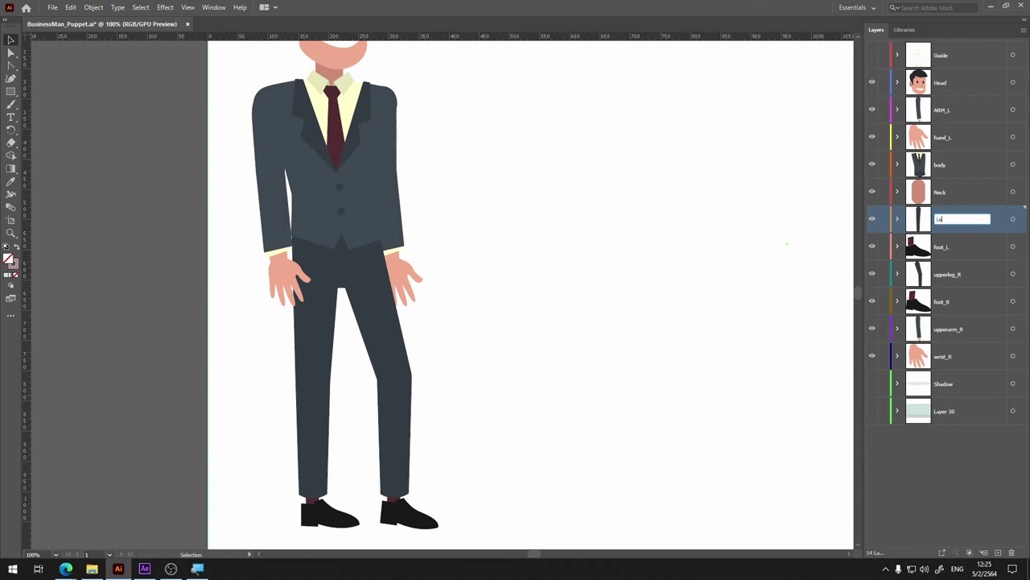
key("Return")
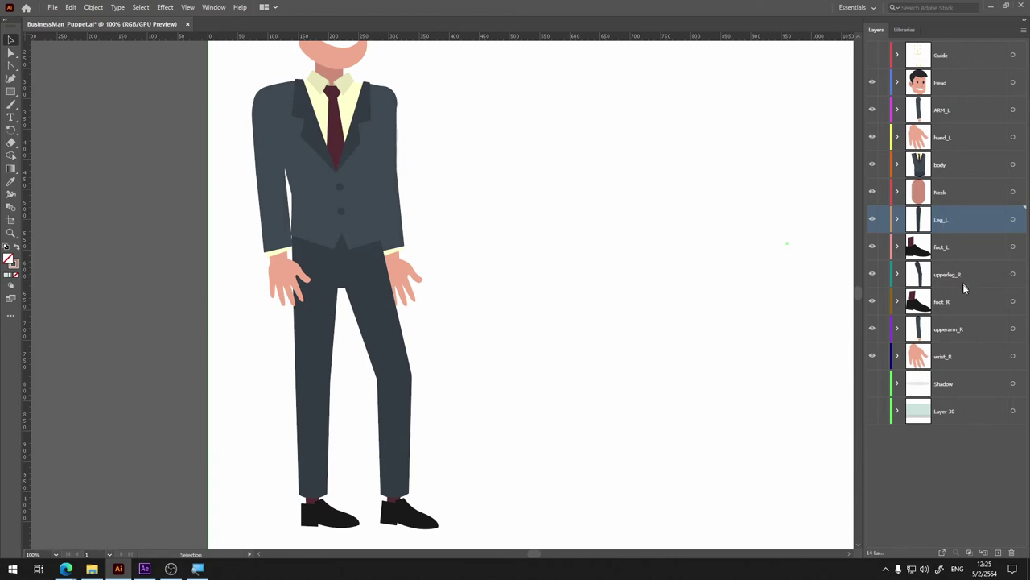
double_click(950, 274)
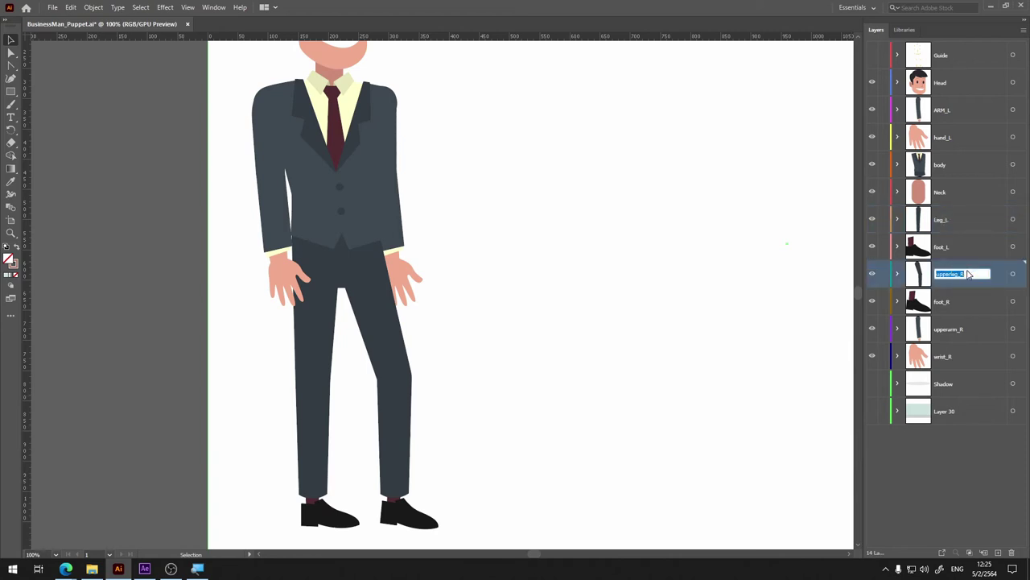
type("L")
key("Return")
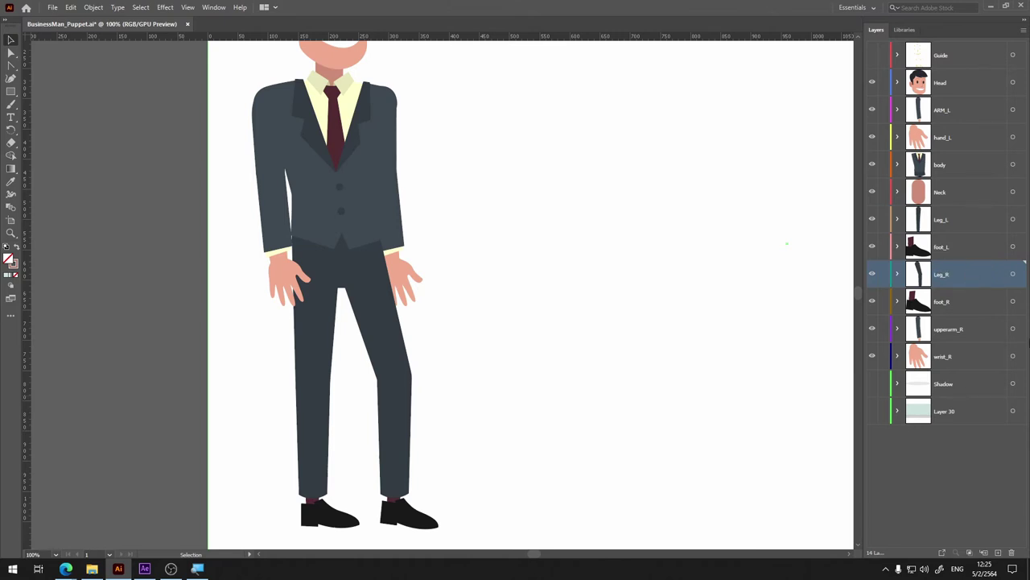
- Rename upperarm_R to ARM_R and wrist_R to Hand_R
double_click(949, 329)
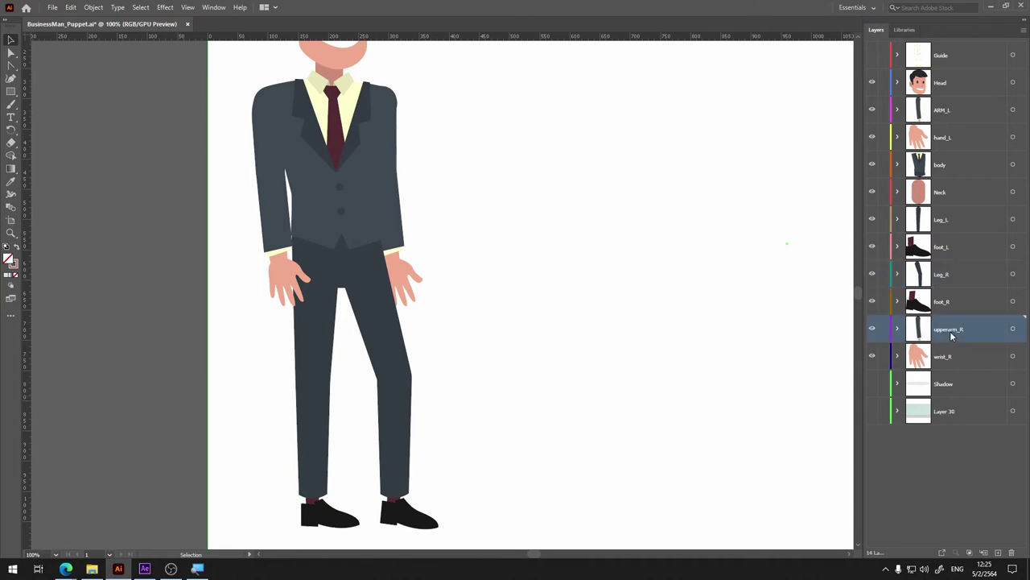
type("ARM_R")
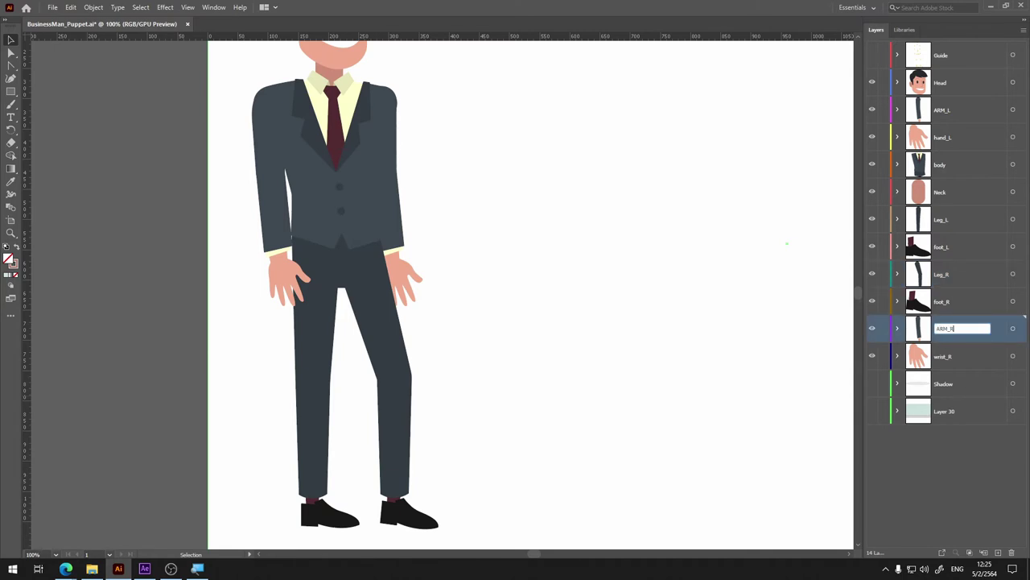
key("Return")
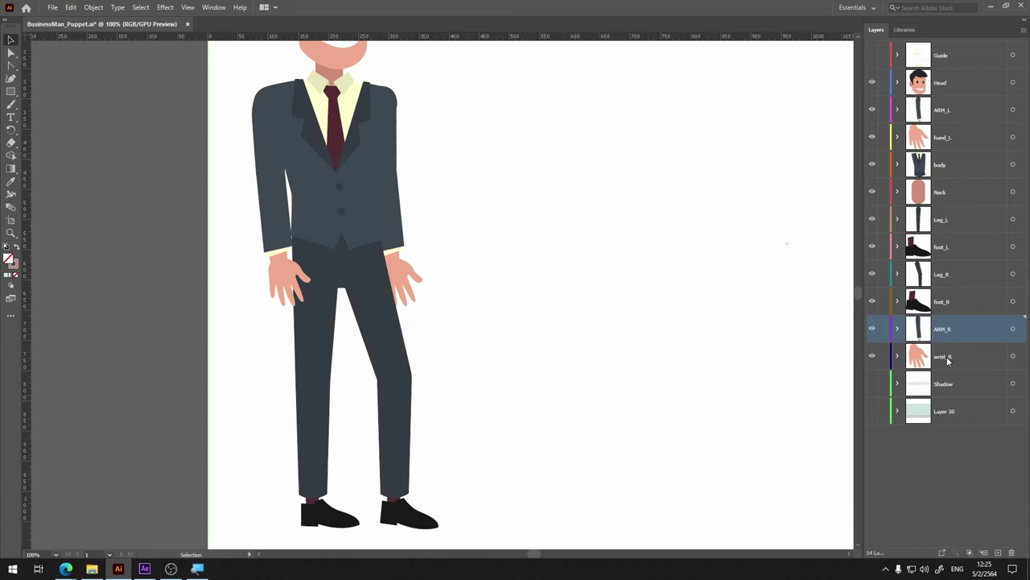
double_click(947, 359)
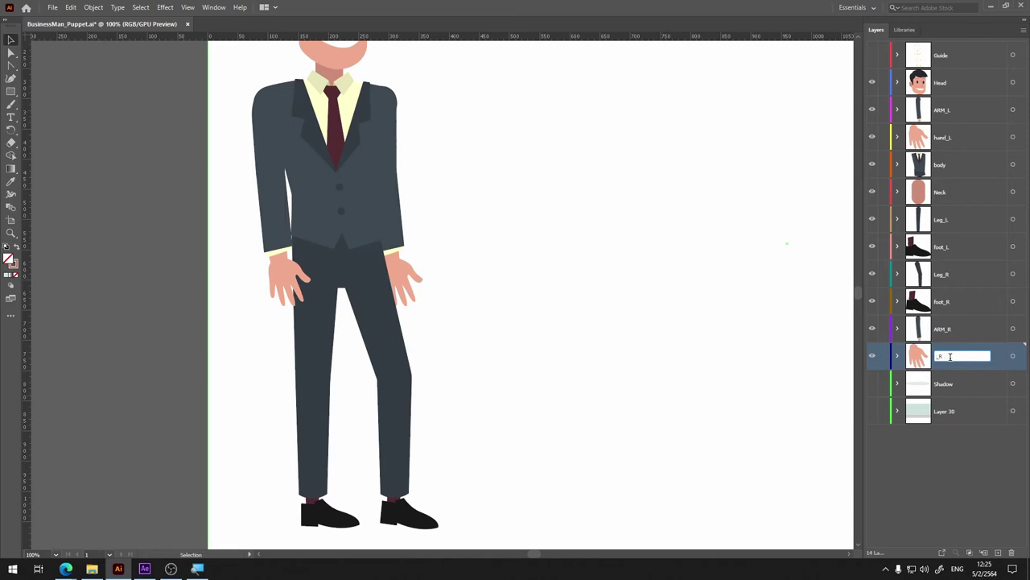
type("Hand")
key("Return")
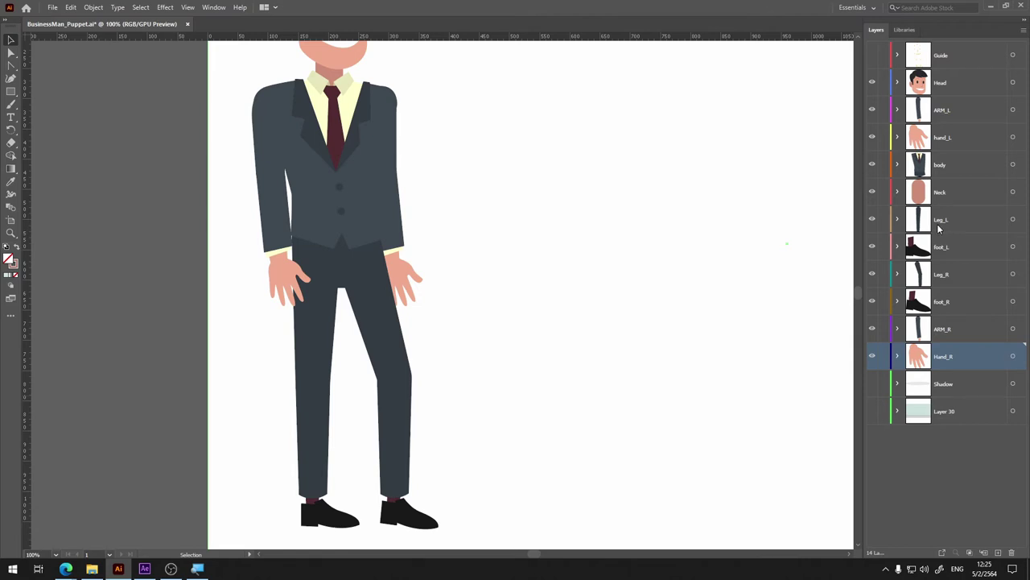
left_click(955, 198)
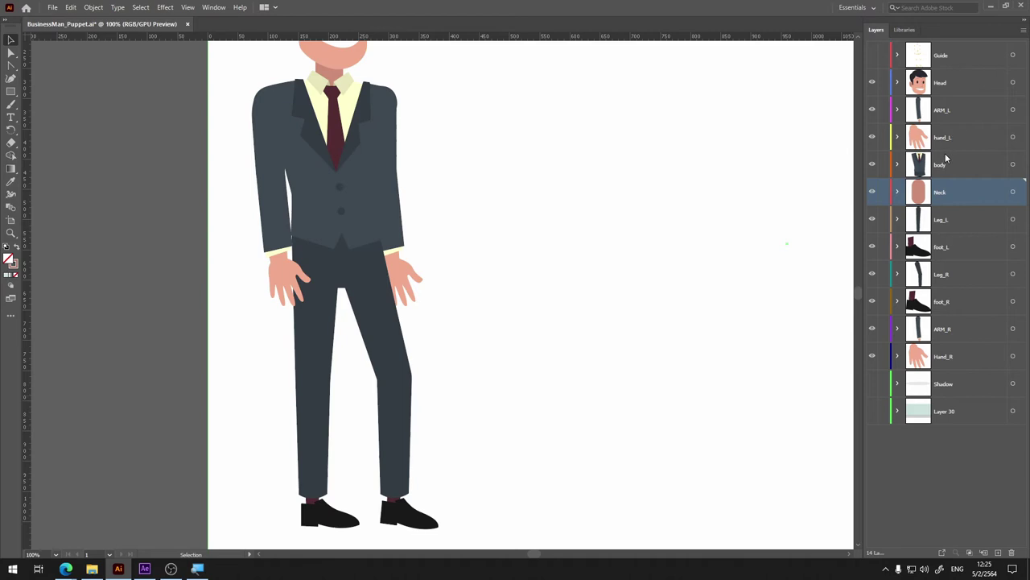
- Move the Neck layer into the body group just below Layer 4
left_click(947, 84)
left_click(942, 193)
left_click_drag(941, 193, 953, 80)
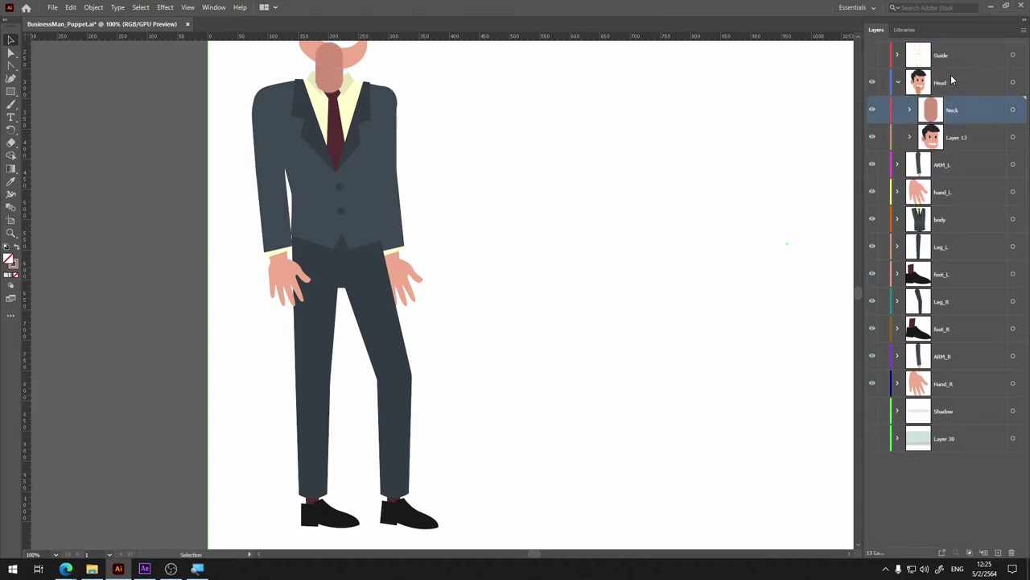
mouse_move(970, 123)
left_mouse_down()
mouse_move(968, 153)
mouse_move(946, 123)
mouse_move(956, 248)
left_mouse_up()
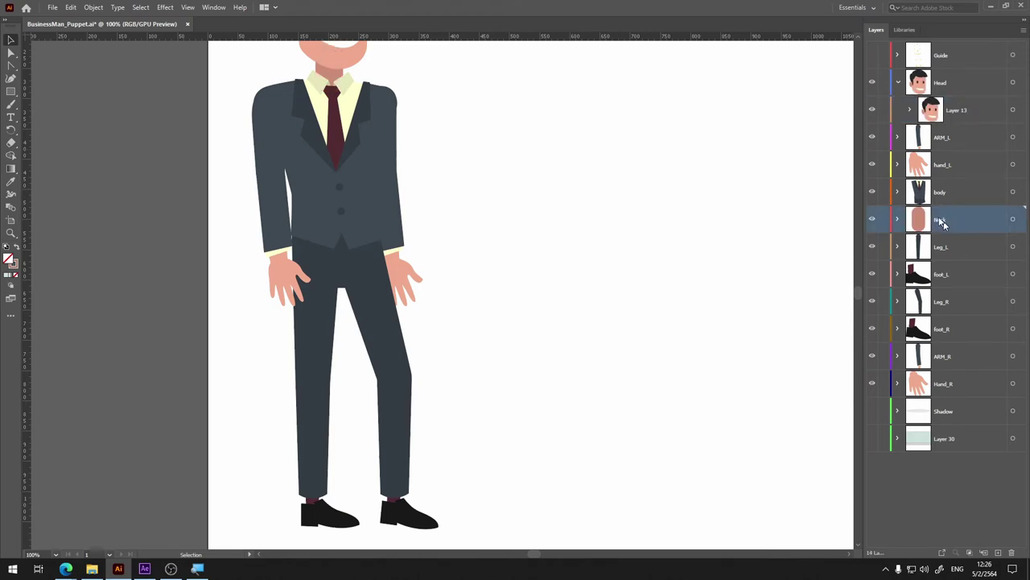
left_click(898, 191)
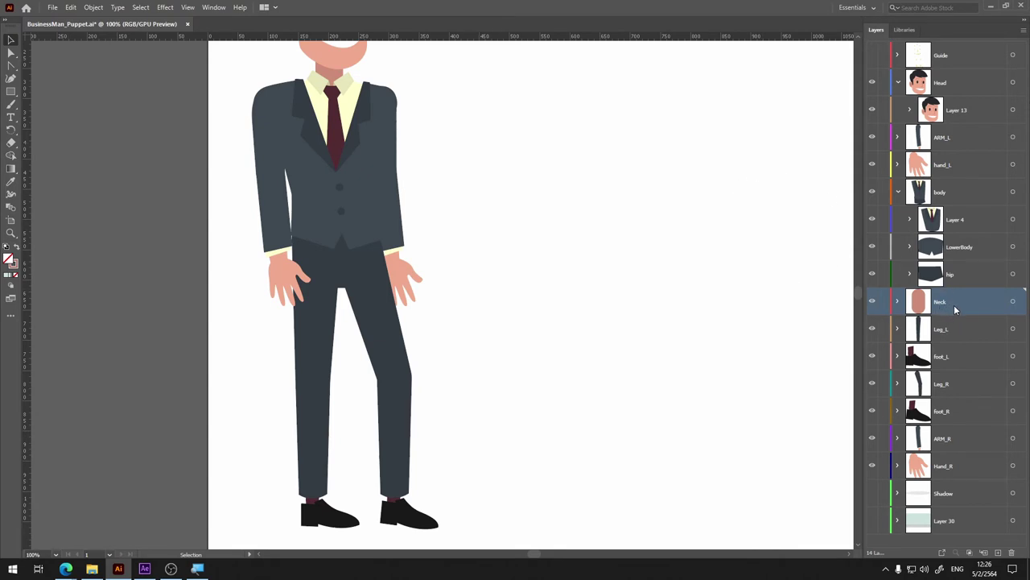
left_click_drag(957, 309, 972, 235)
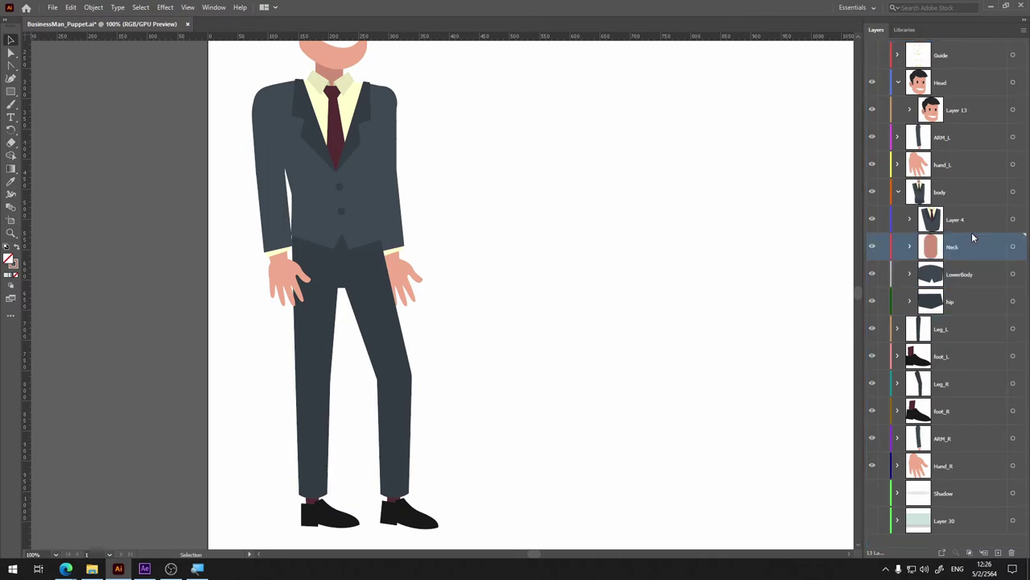
left_click(897, 193)
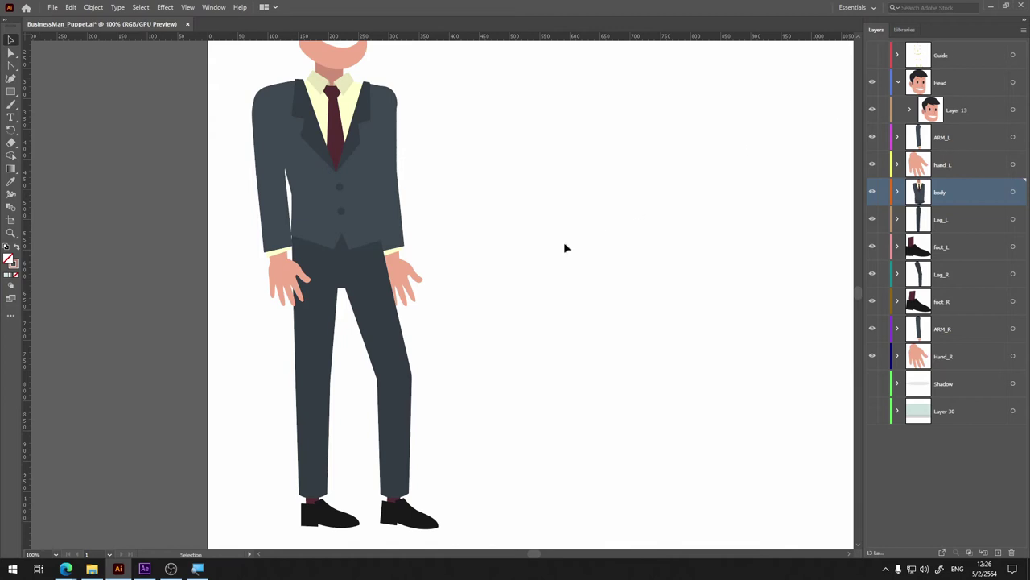
- Collapse the Head group and save BusinessMan_Puppet.ai
left_click_drag(539, 163, 547, 293)
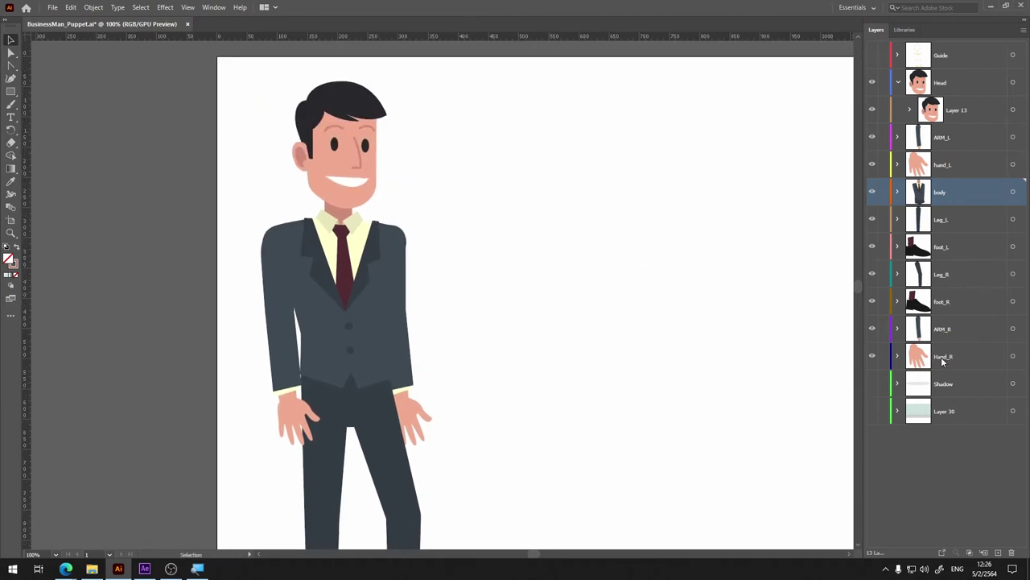
left_click(899, 83)
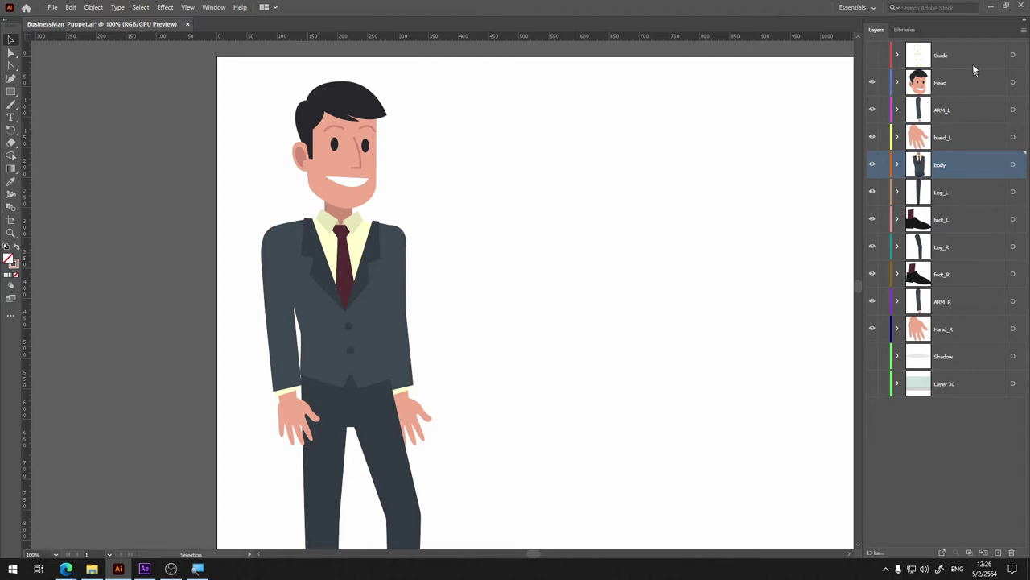
left_click(46, 8)
left_click(99, 95)
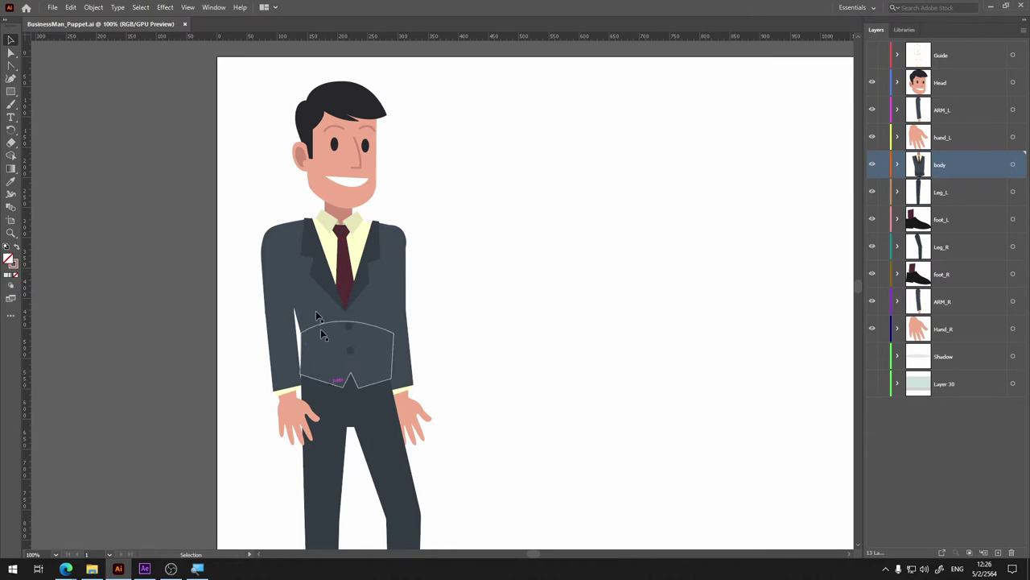
- In After Effects, create Comp 1 with default composition settings
left_click(144, 568)
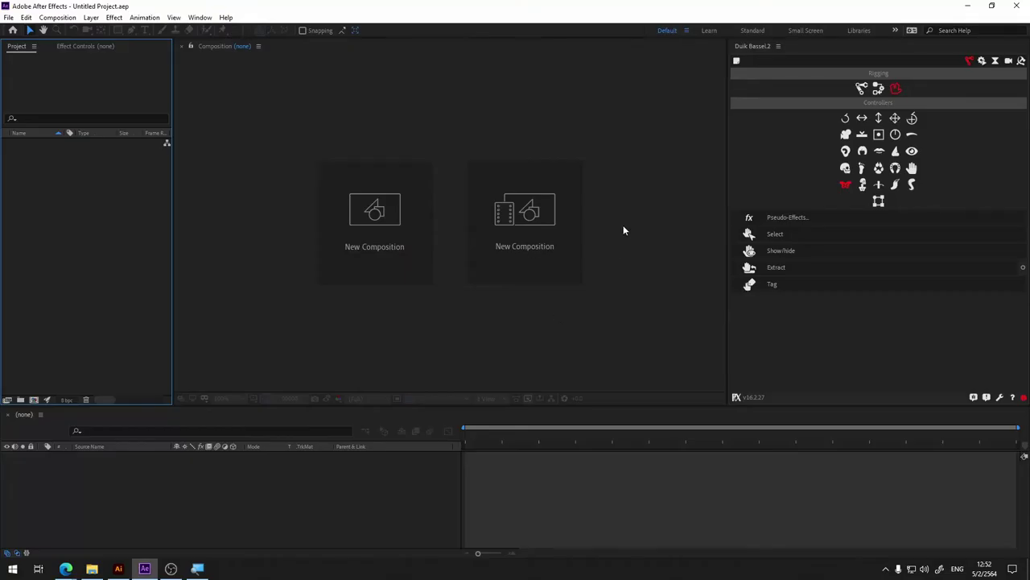
left_click(397, 218)
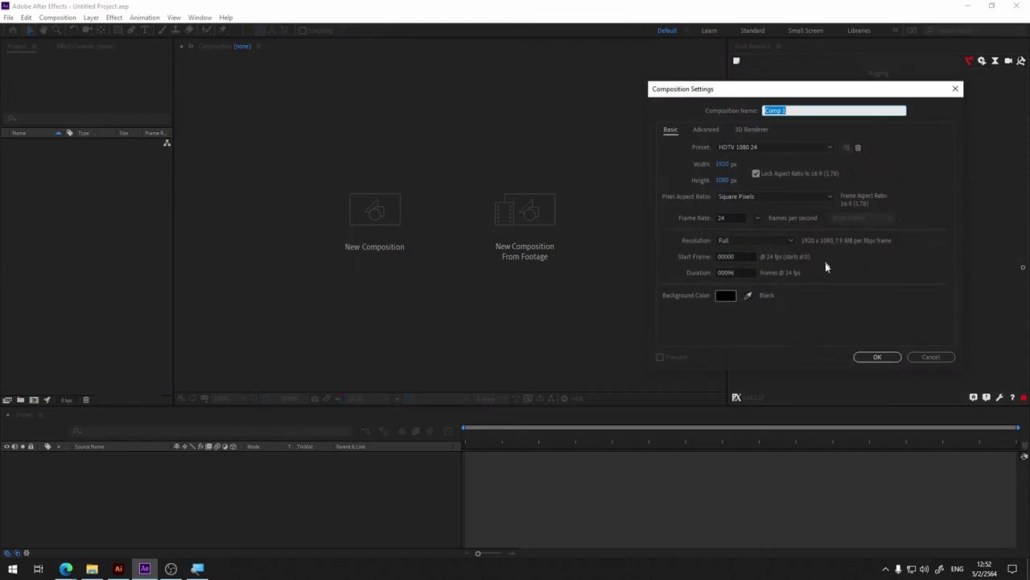
left_click(875, 357)
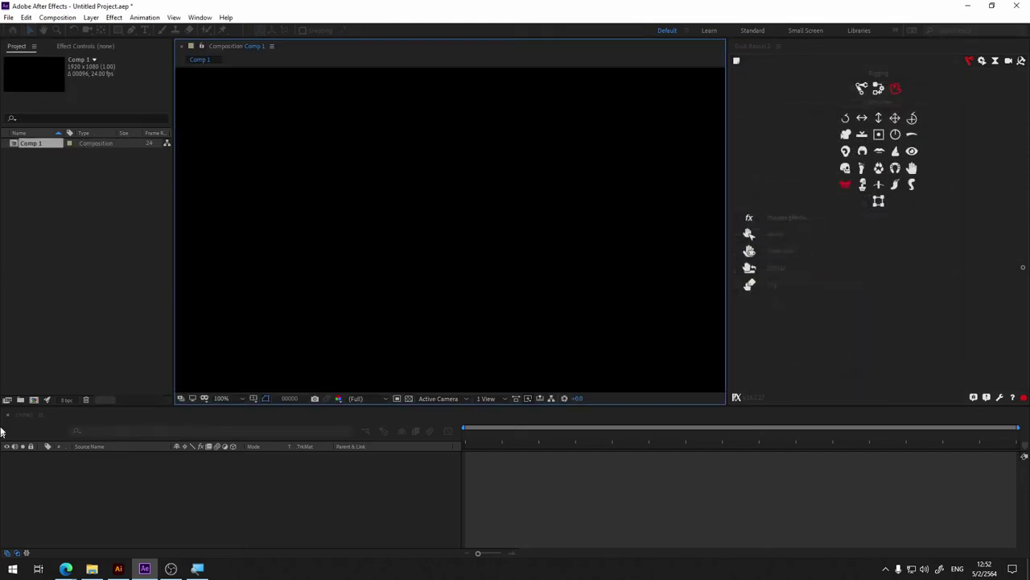
- Import BusinessMan_Puppet.ai into the project as footage
right_click(65, 191)
mouse_move(133, 234)
left_click(274, 239)
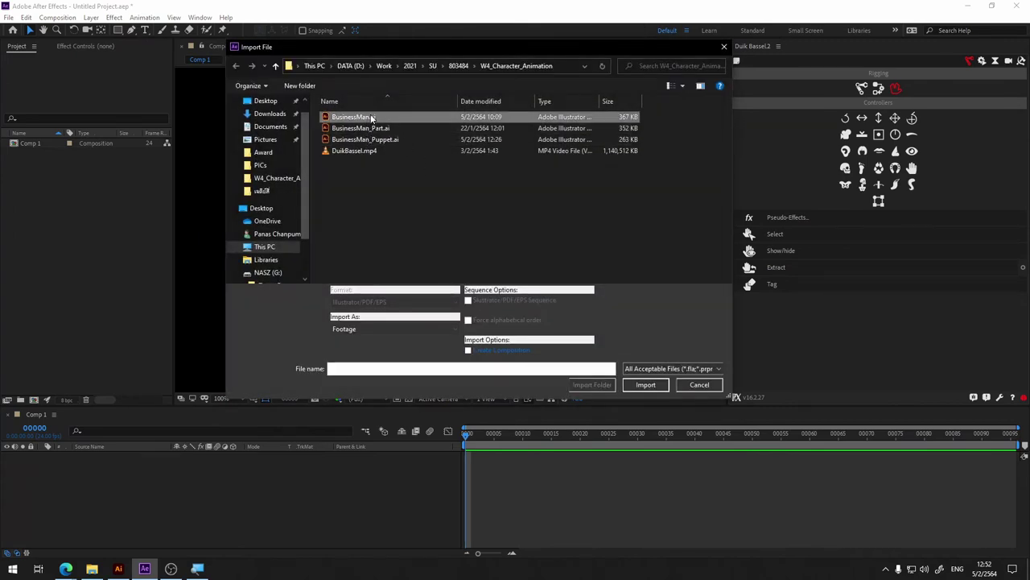
left_click(372, 119)
left_click(362, 139)
left_click(642, 385)
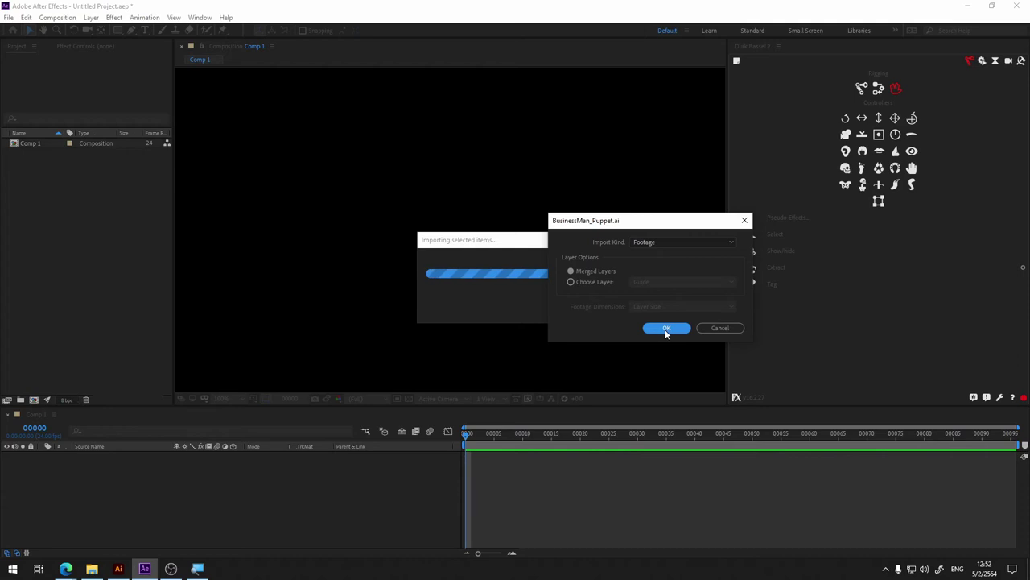
left_click(666, 329)
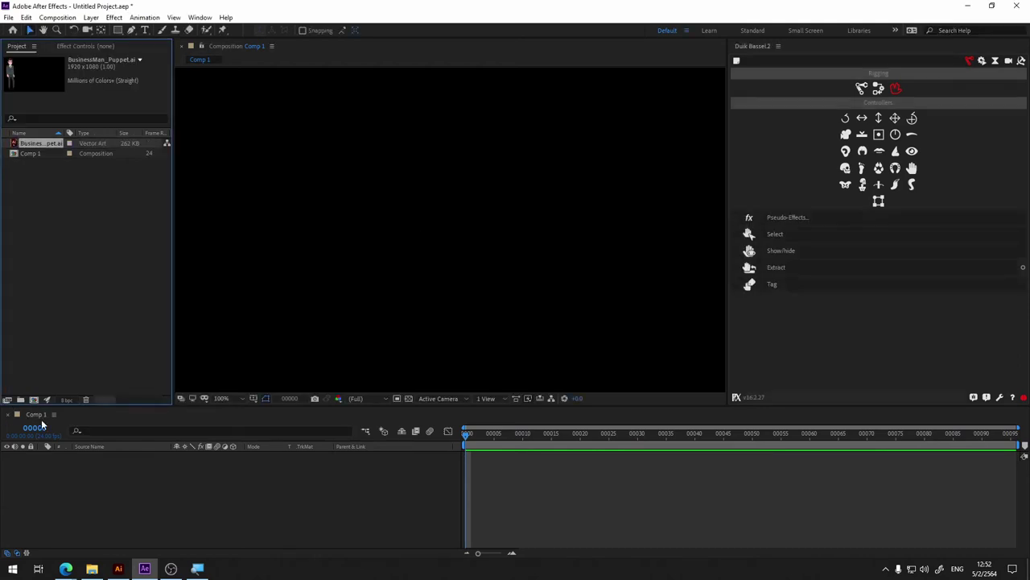
- Add BusinessMan_Puppet.ai to Comp 1, convert it to a layered comp, and open it
left_click_drag(36, 149, 92, 470)
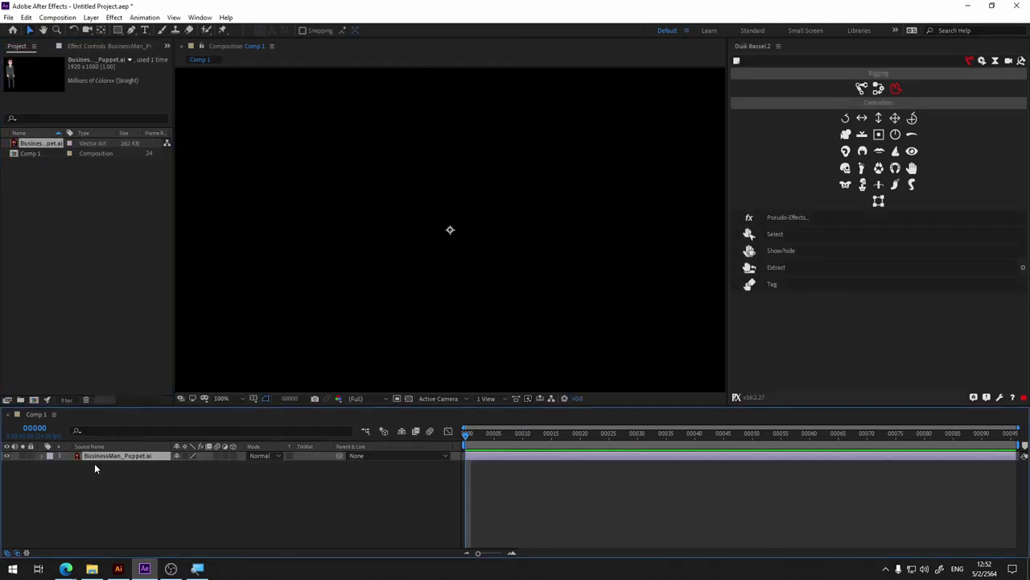
right_click(109, 456)
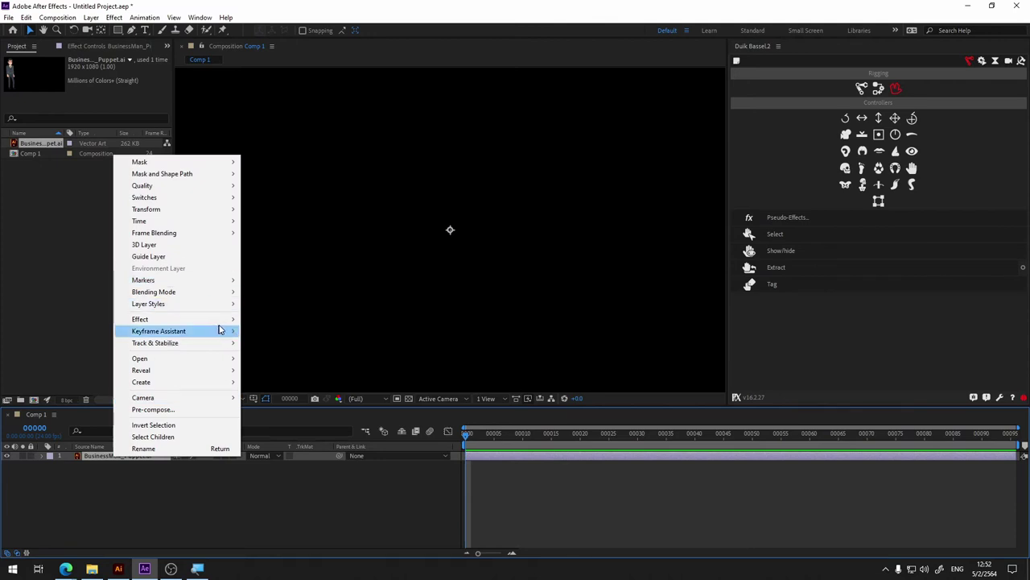
mouse_move(221, 320)
mouse_move(206, 384)
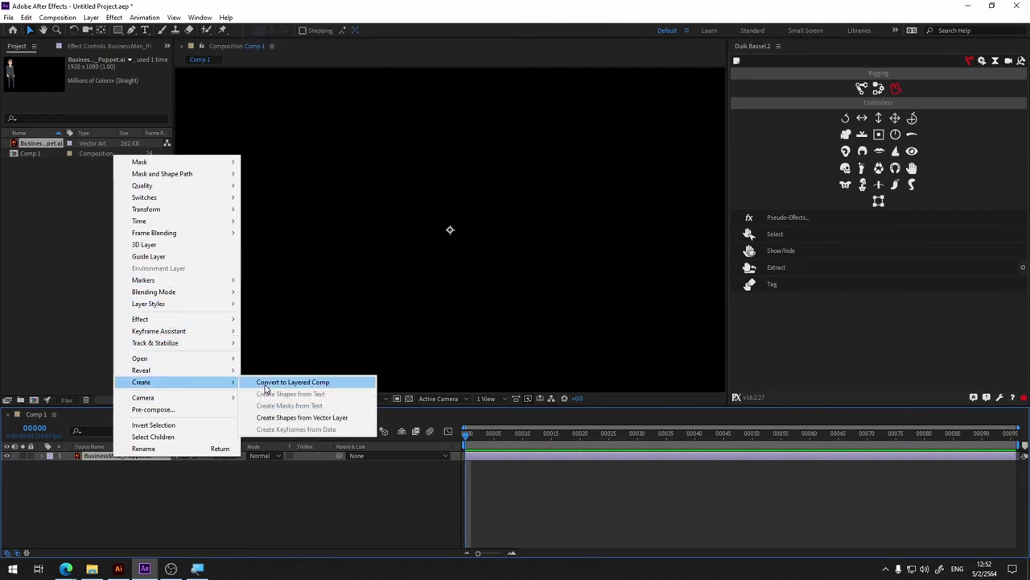
left_click(264, 384)
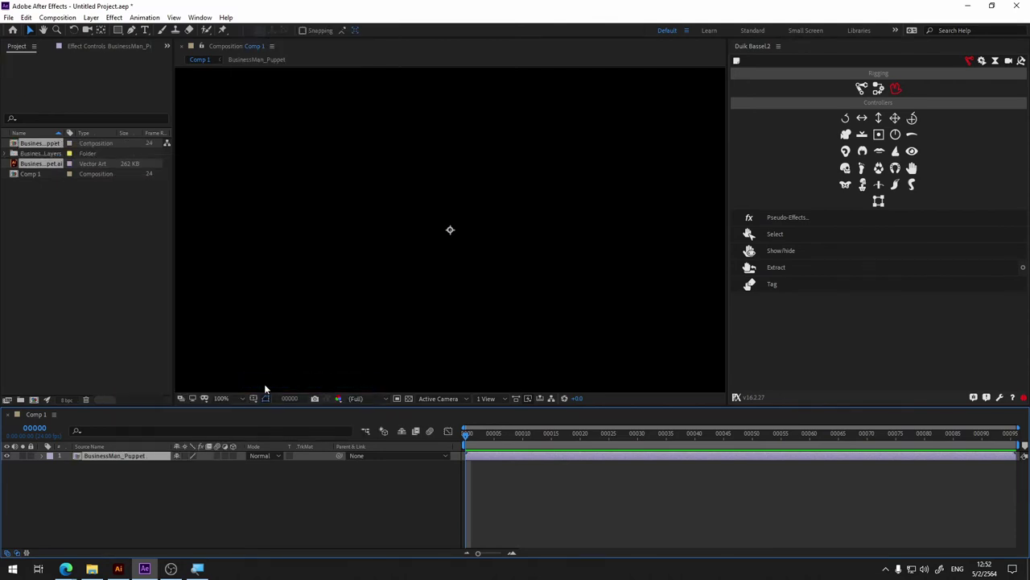
double_click(115, 455)
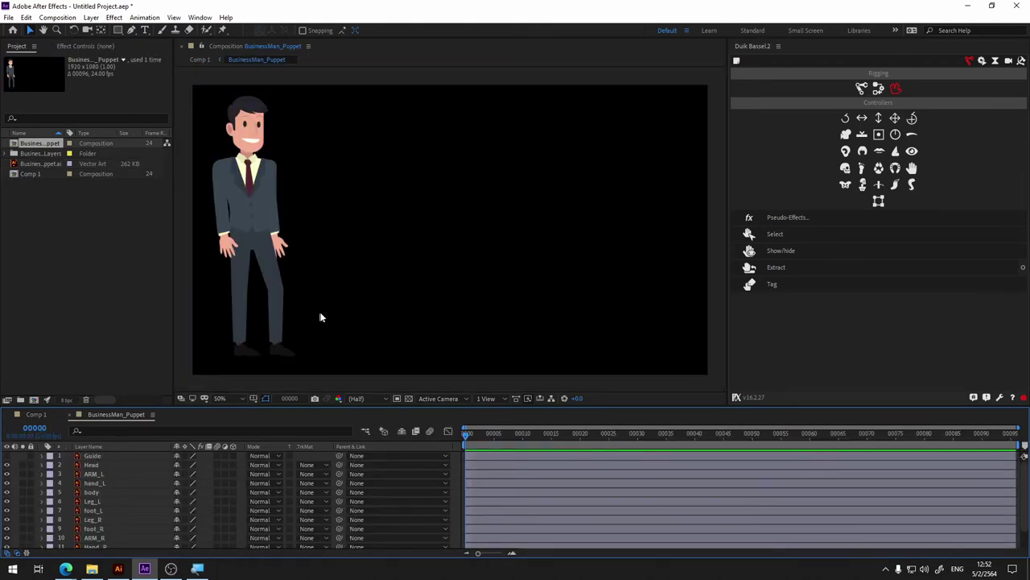
- Create a full Duik humanoid skeleton from the Structures panel
scroll(562, 304, "down", 2)
left_click(81, 465)
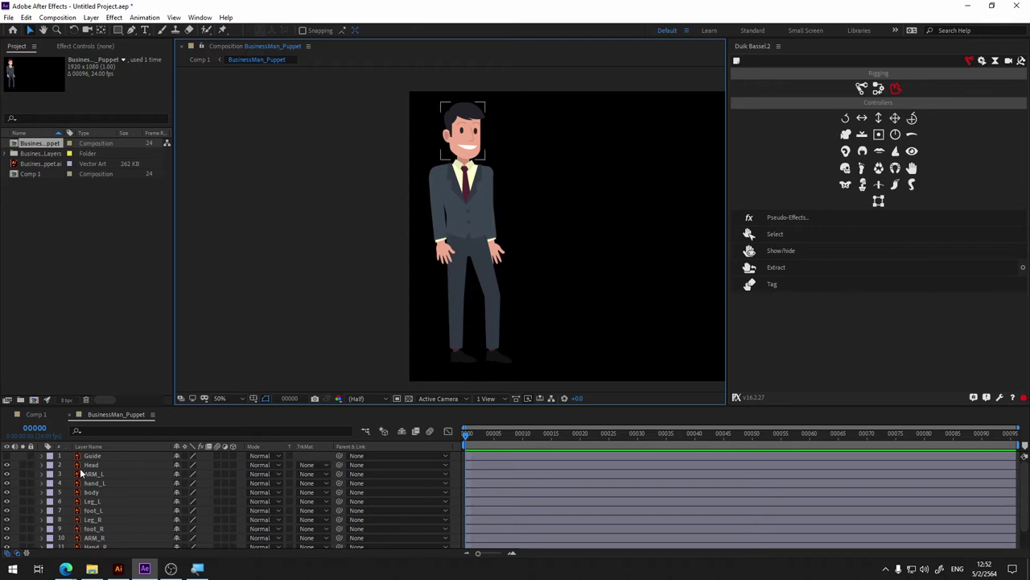
left_click(10, 460)
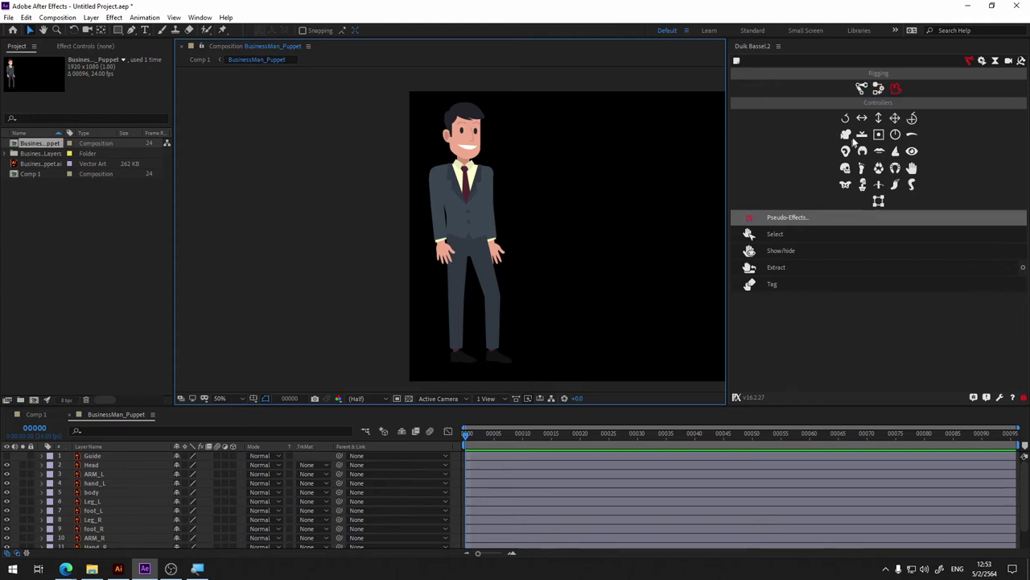
left_click(861, 88)
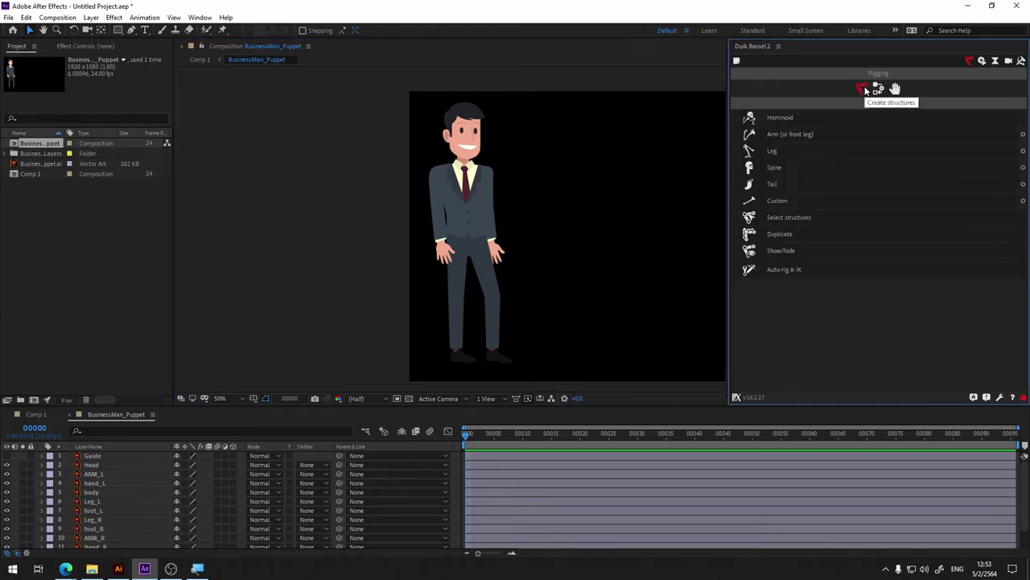
left_click(800, 119)
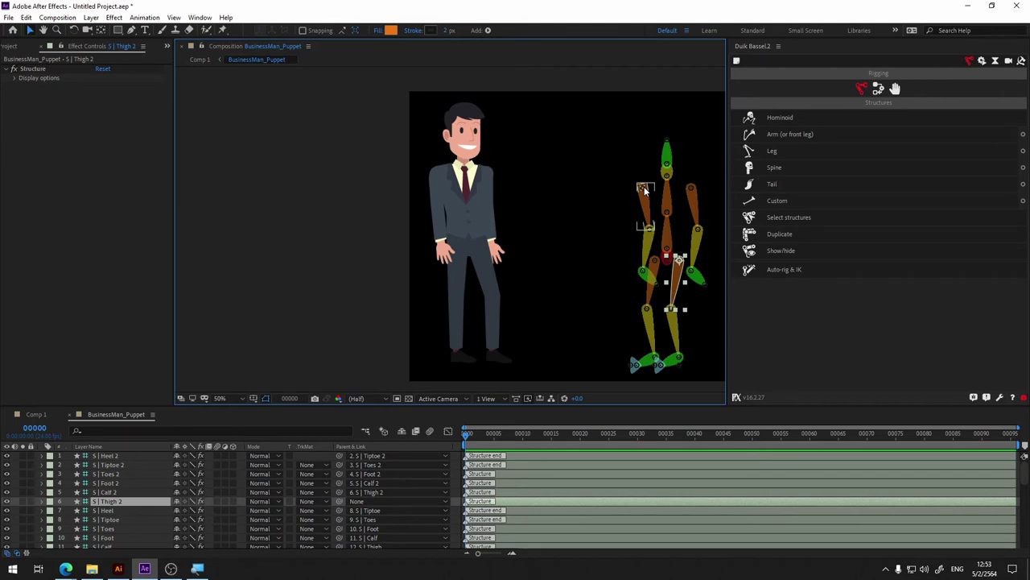
- Move the arm structure onto the character's shoulder and select the remaining skeleton bones
left_click_drag(644, 189, 435, 175)
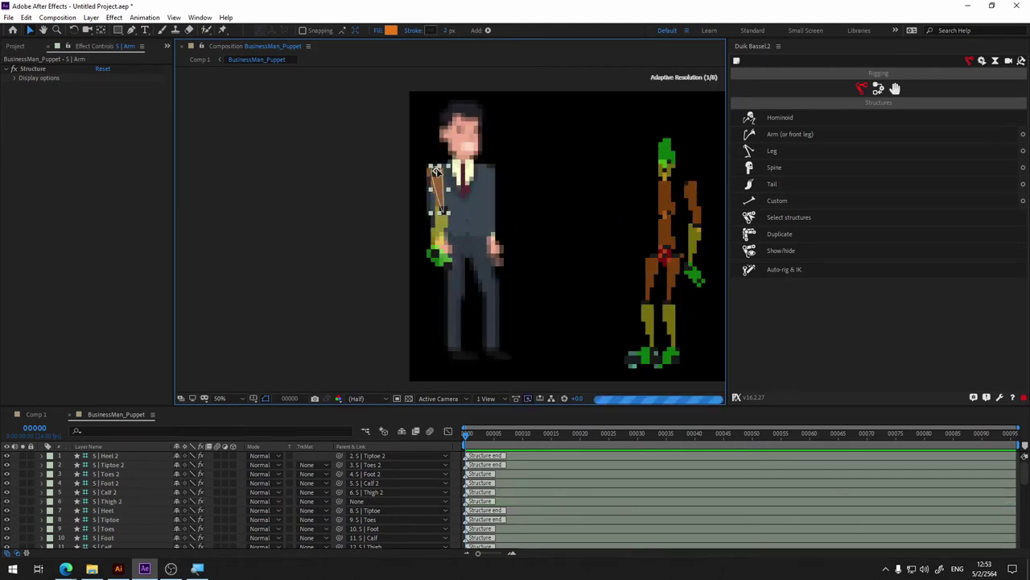
scroll(39, 482, "down", 2)
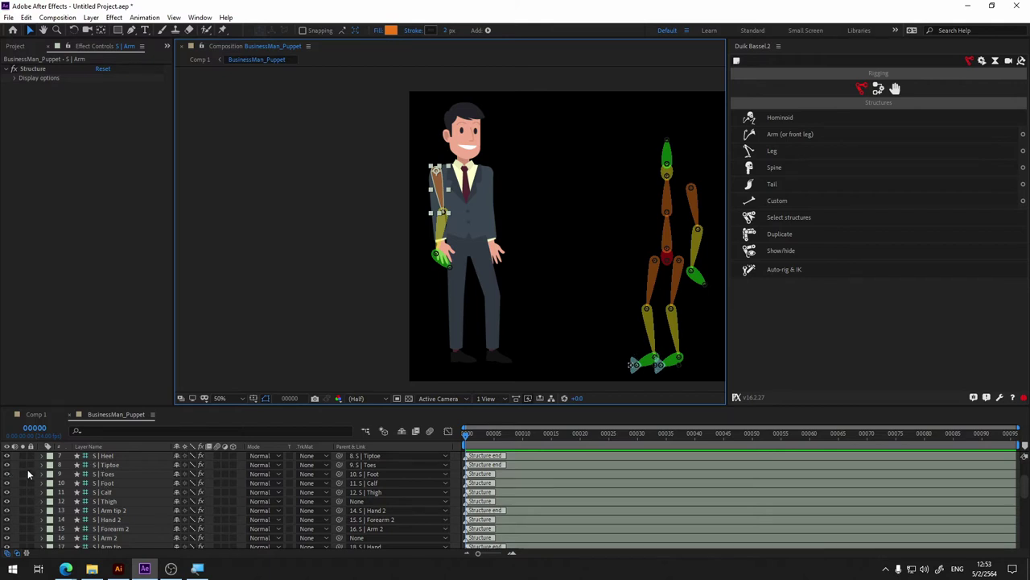
scroll(28, 475, "up", 2)
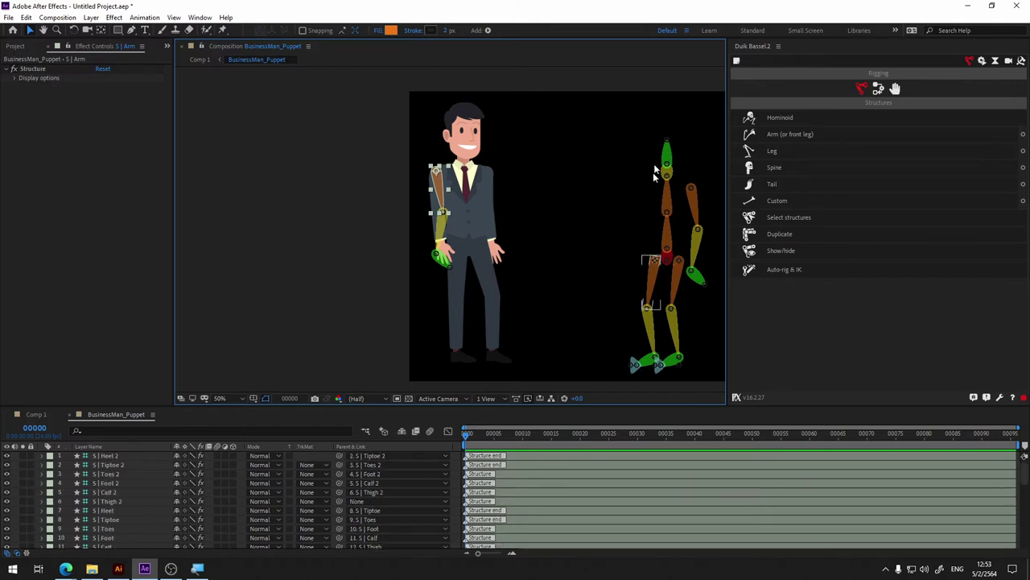
left_click_drag(600, 95, 706, 394)
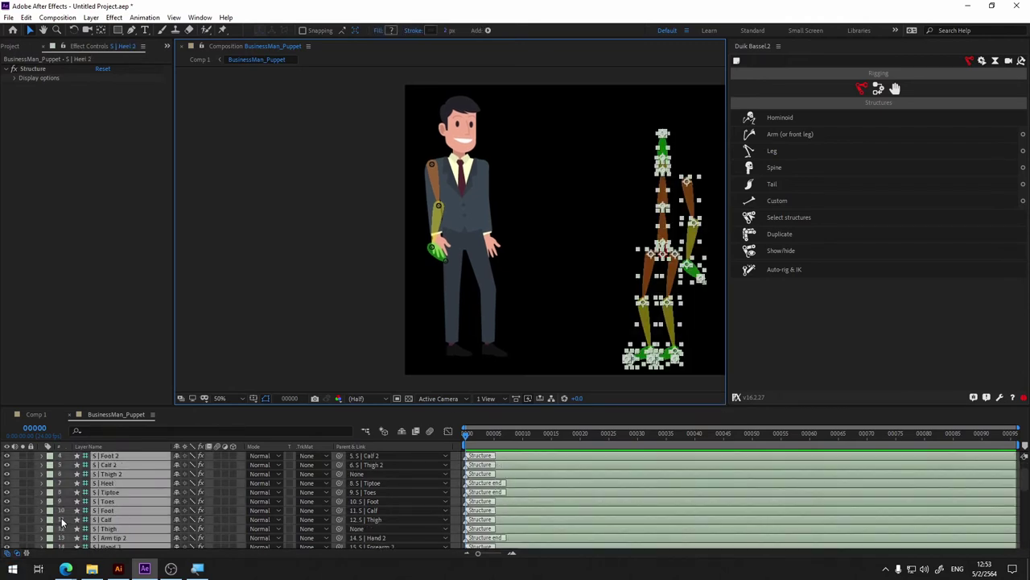
- Hide the unused skeleton bones, enable whole-structure selection, and show the guide layer
scroll(63, 521, "down", 3)
left_click(7, 510)
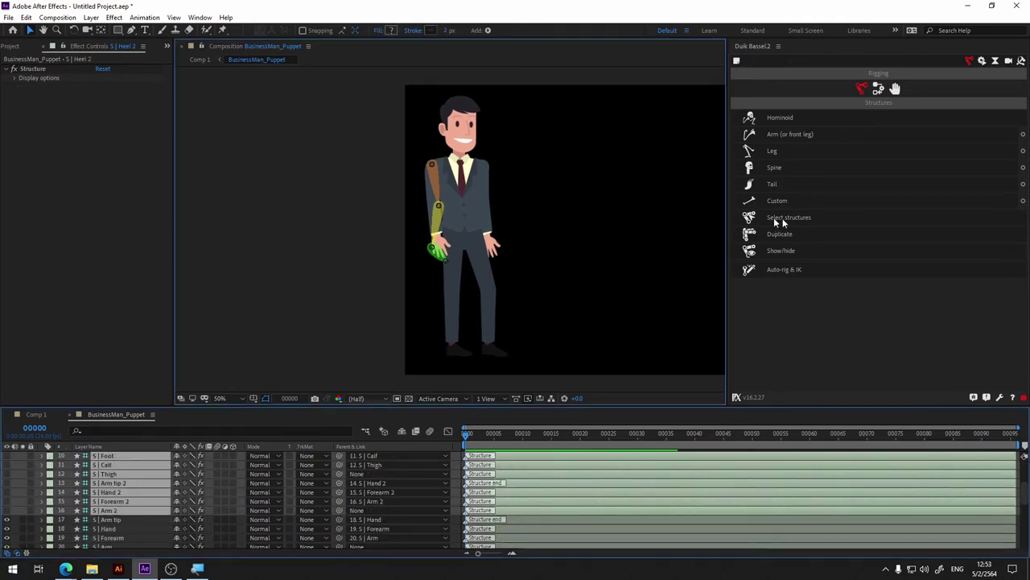
left_click(781, 217)
scroll(503, 267, "up", 3)
scroll(491, 266, "up", 3)
scroll(490, 267, "down", 2)
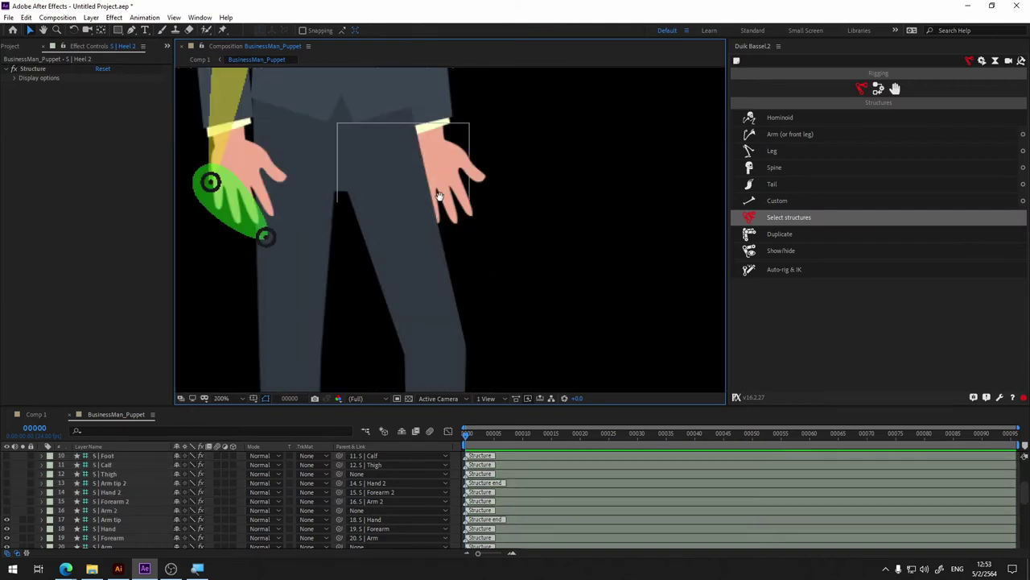
left_click_drag(328, 66, 538, 252)
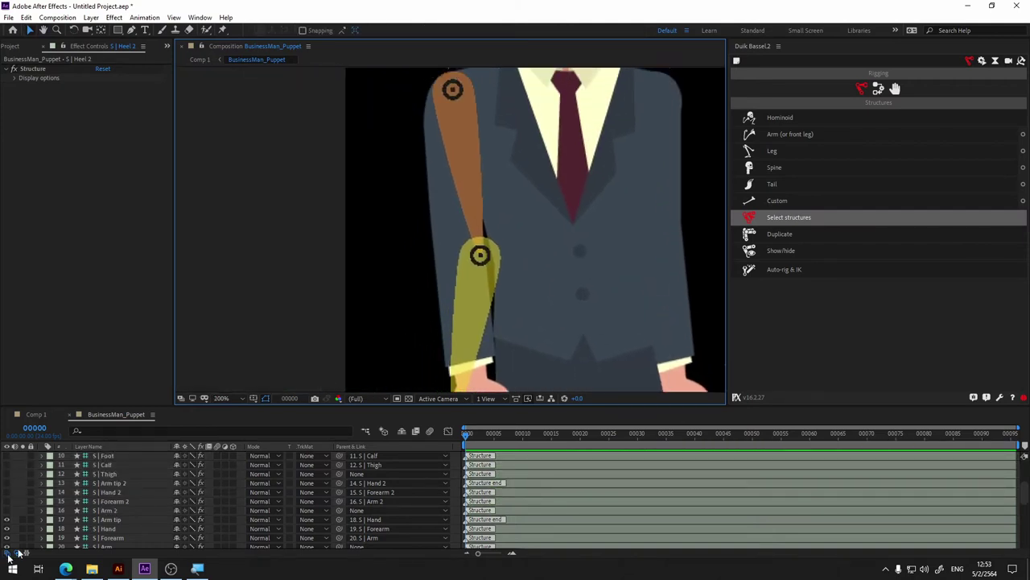
scroll(42, 515, "down", 4)
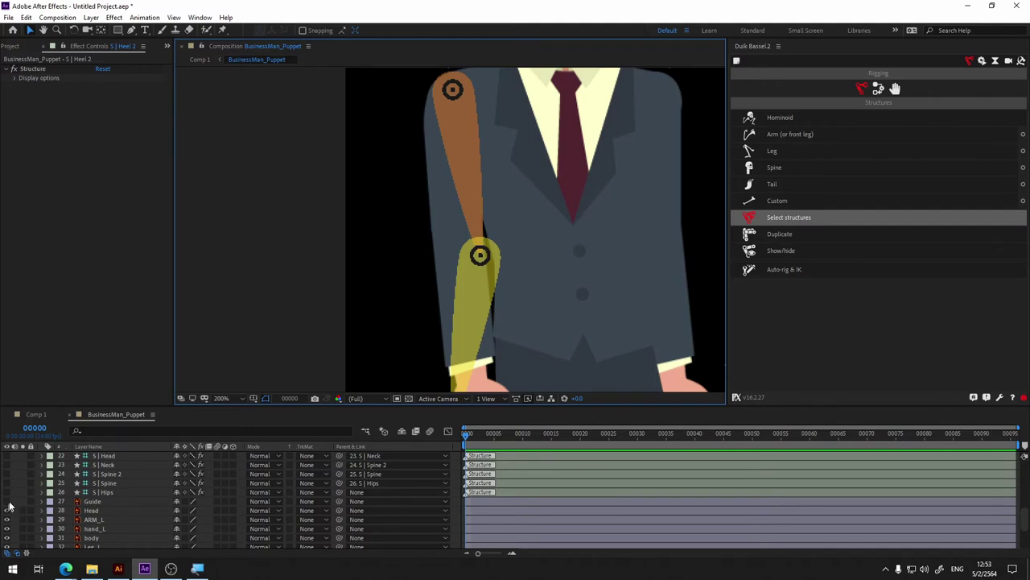
left_click(7, 501)
- Place the Arm structure on the shoulder and the Forearm joint on the elbow
left_click(453, 91)
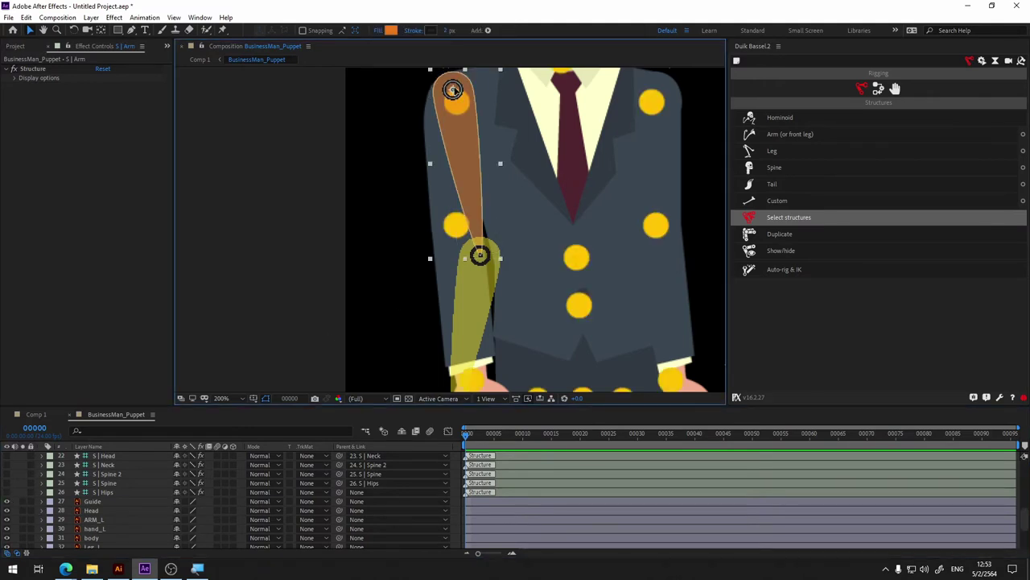
left_click_drag(480, 256, 484, 269)
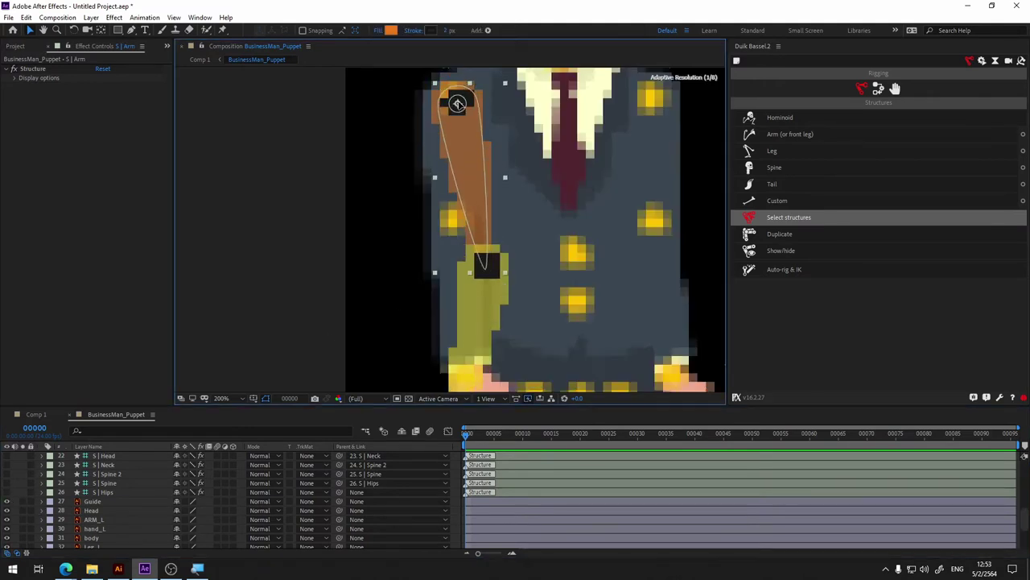
left_click(497, 284)
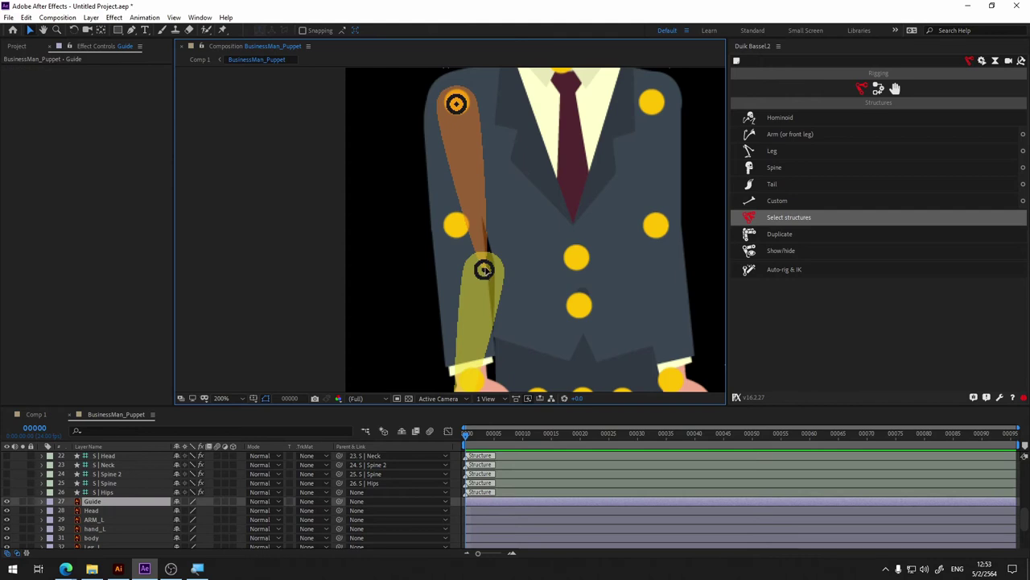
left_click(295, 284)
left_click(471, 275)
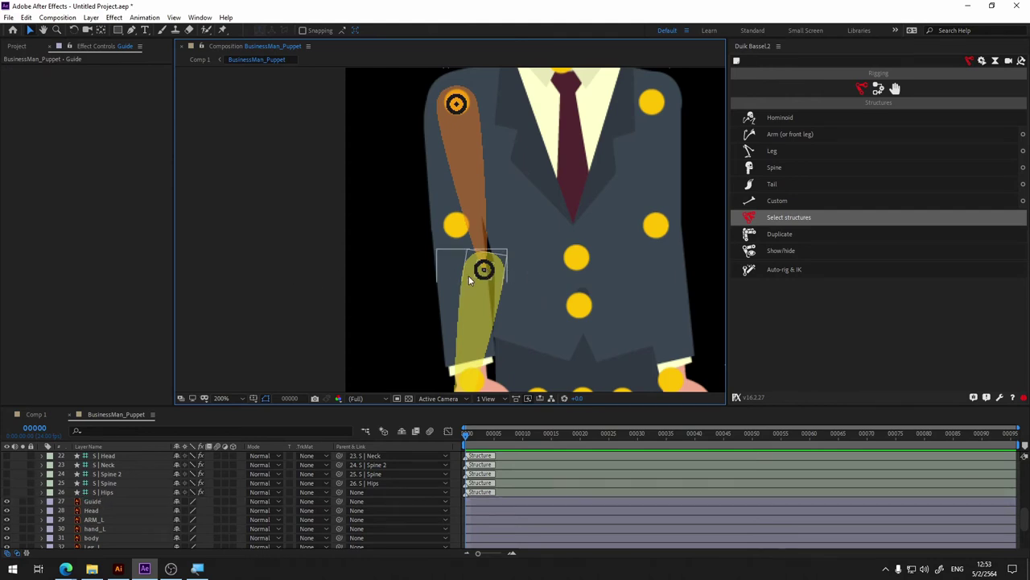
left_click_drag(484, 272, 457, 227)
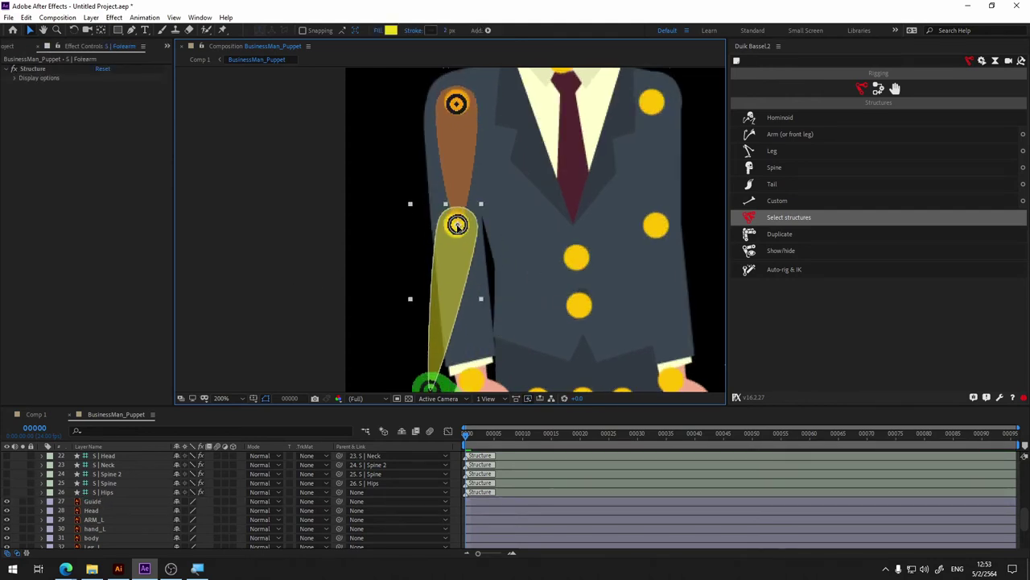
- Move the Hand structure and its tip joint onto the left hand
left_click_drag(320, 301, 288, 210)
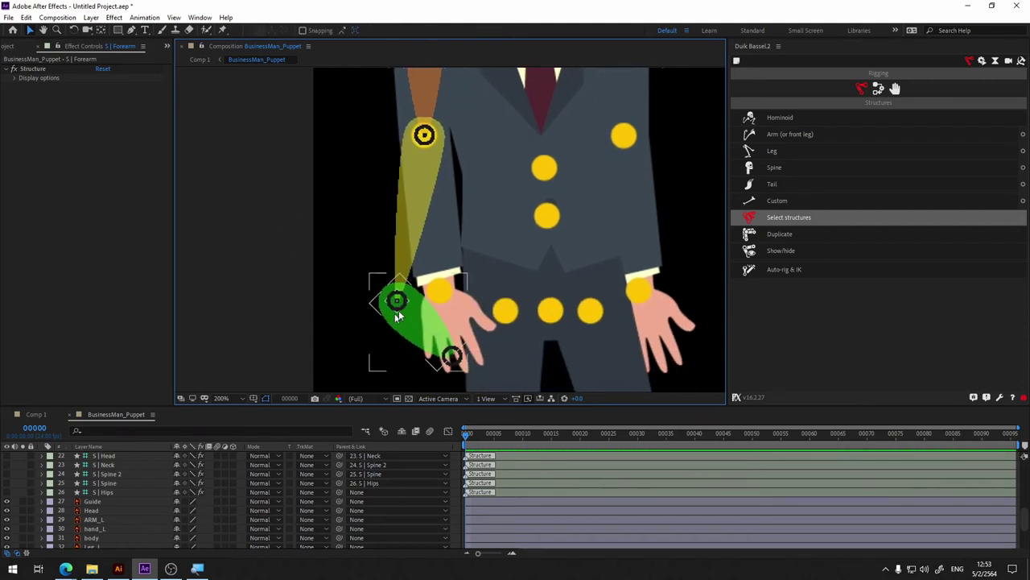
left_click(397, 308)
left_click_drag(399, 310, 439, 294)
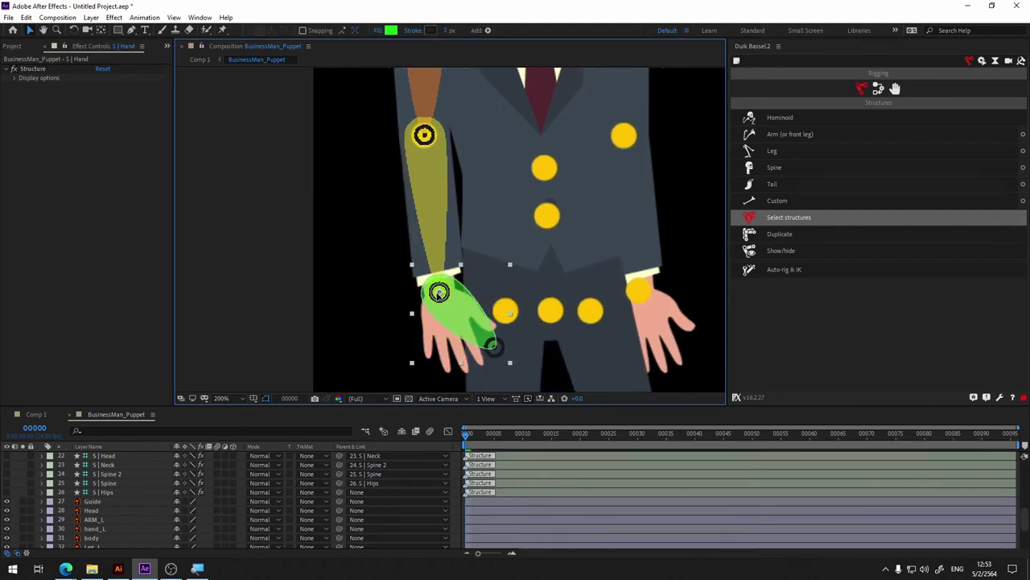
left_click(543, 326)
mouse_move(414, 367)
left_mouse_down()
mouse_move(493, 352)
mouse_move(453, 338)
left_mouse_up()
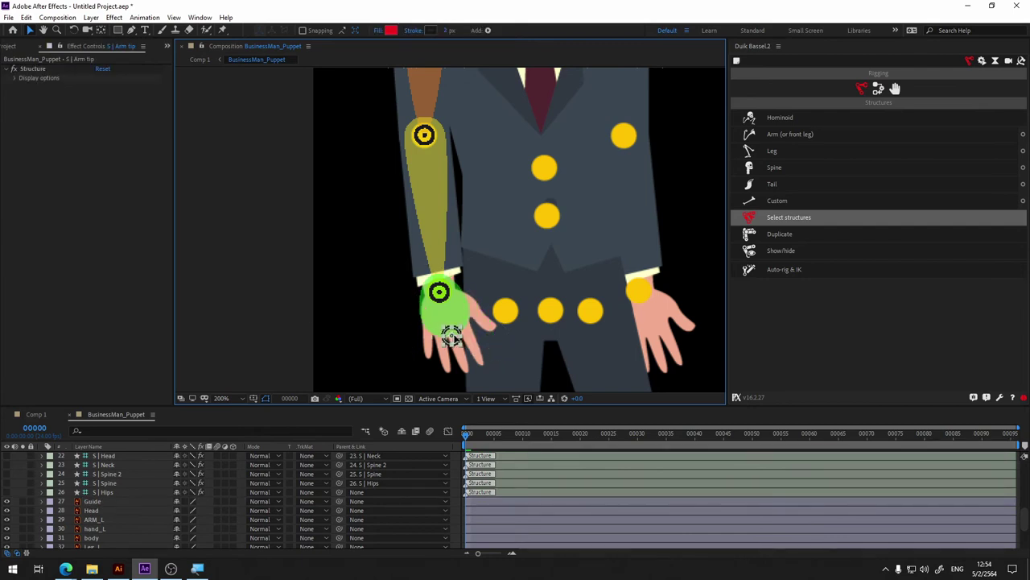
key("h")
mouse_move(326, 218)
left_mouse_down()
mouse_move(304, 206)
mouse_move(342, 138)
left_mouse_up()
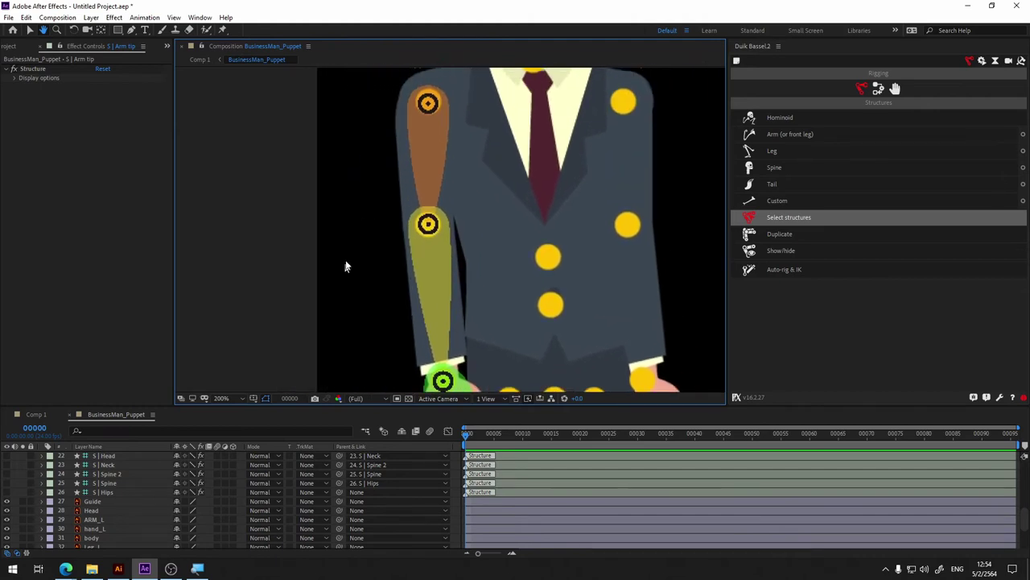
key("v")
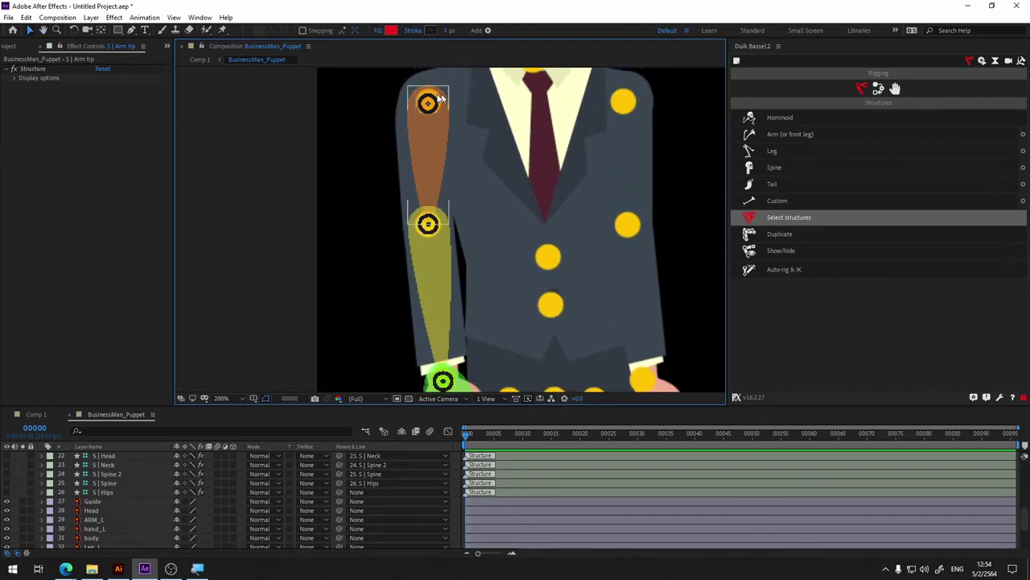
left_click_drag(357, 299, 332, 186)
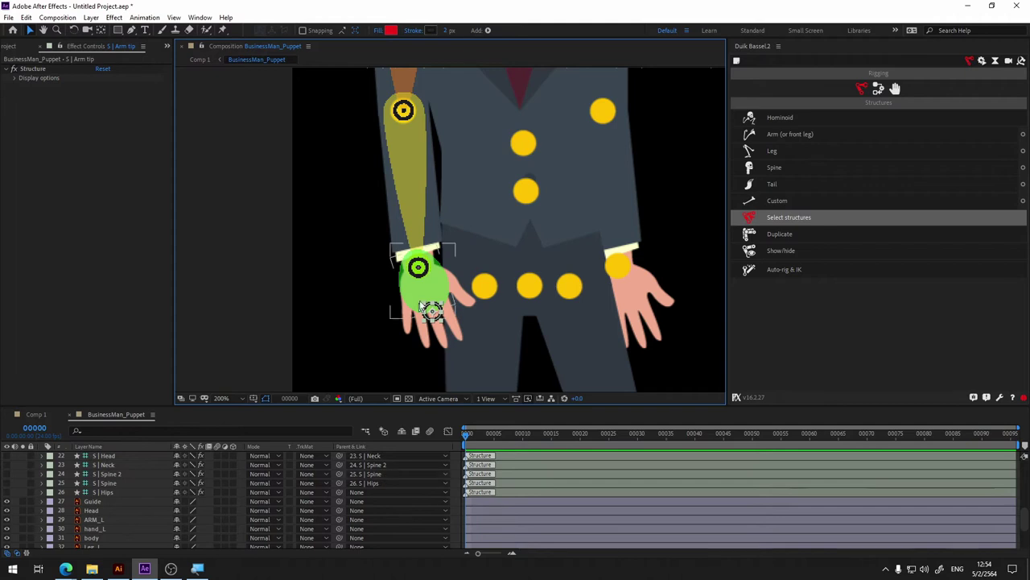
scroll(367, 515, "down", 3)
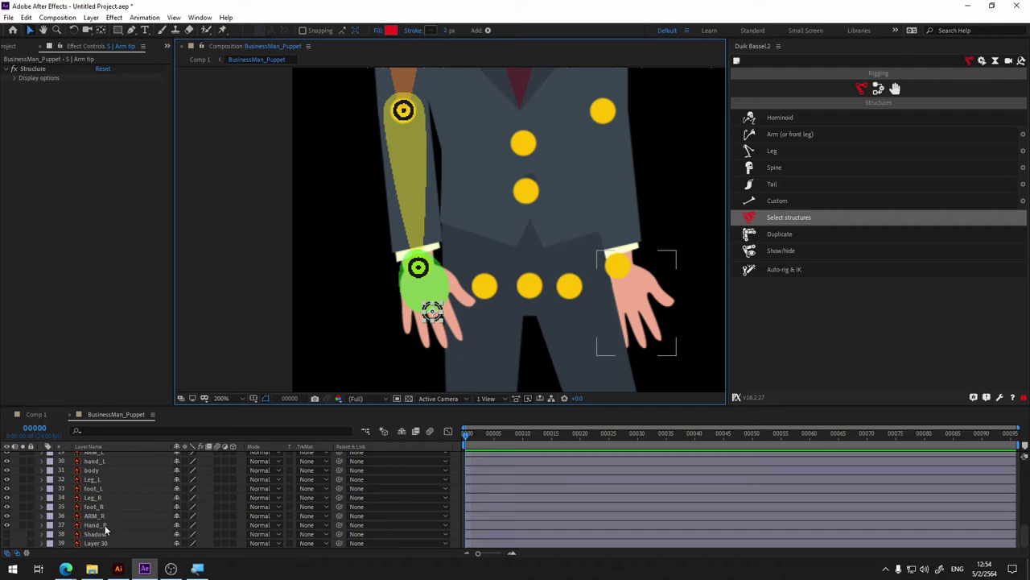
left_click(105, 525)
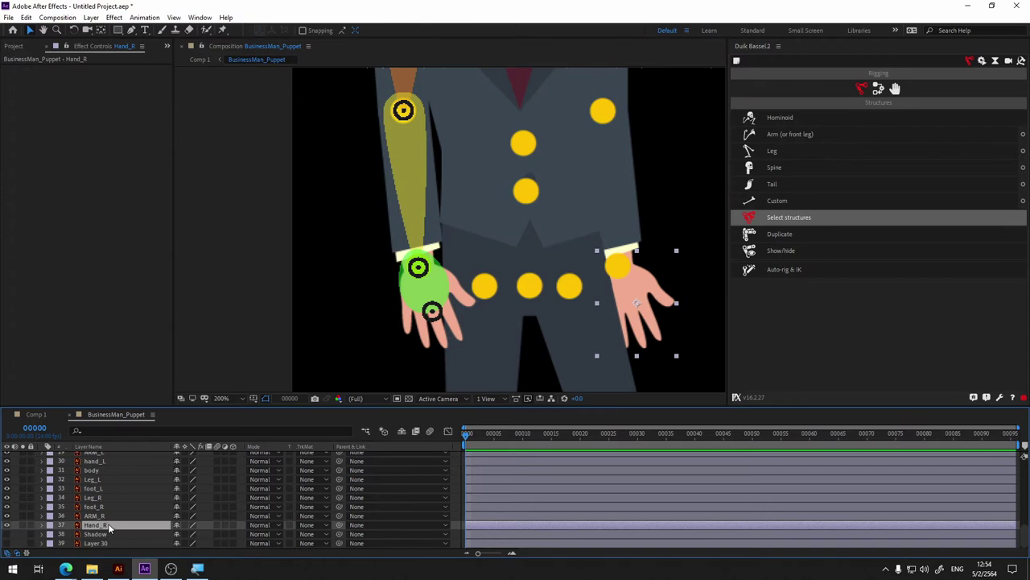
- Select ARM_L and add a puppet pin at its shoulder
left_click(100, 516)
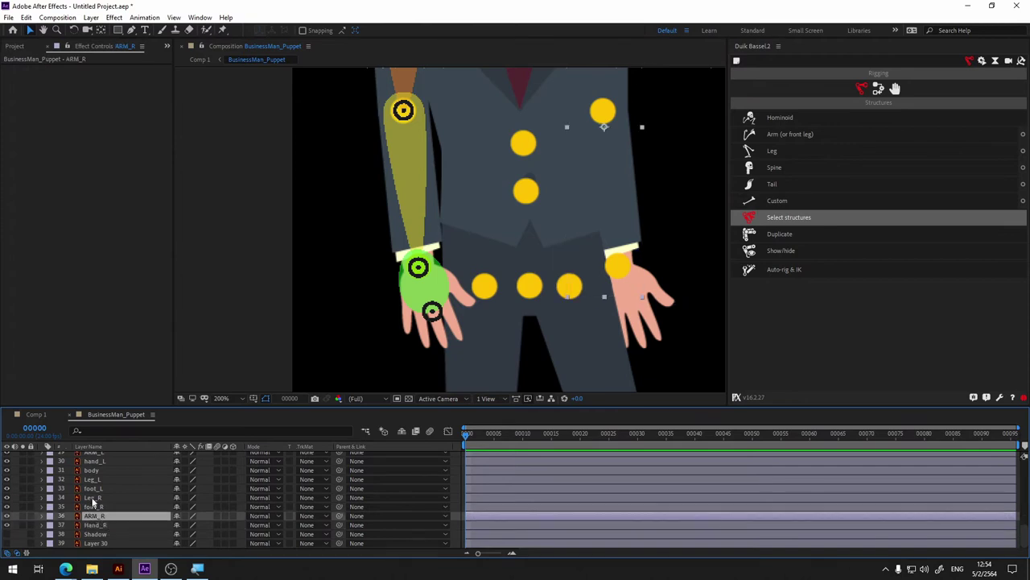
scroll(107, 497, "up", 1)
left_click(103, 480)
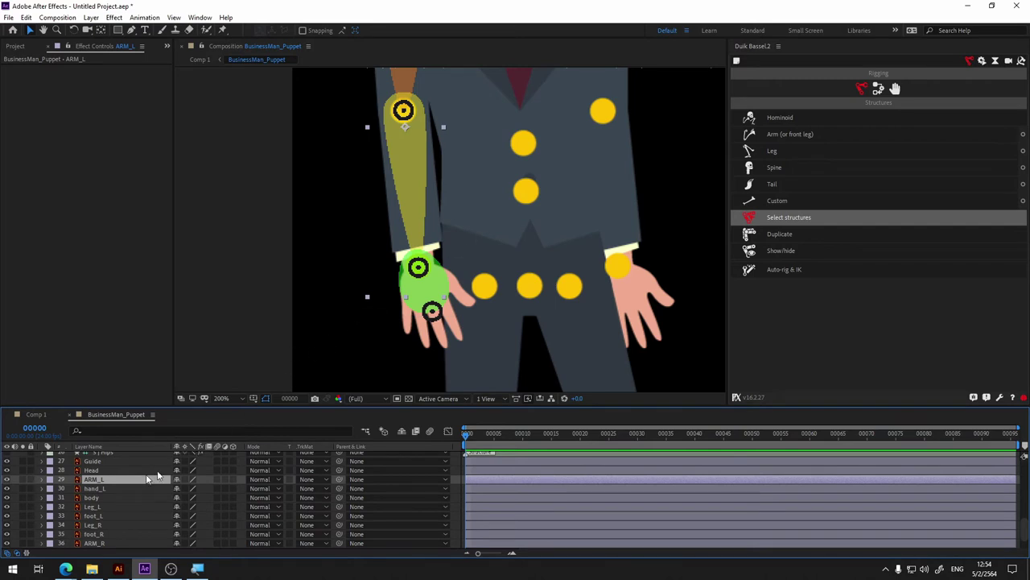
scroll(115, 467, "up", 4)
scroll(111, 464, "up", 2)
scroll(110, 465, "down", 1)
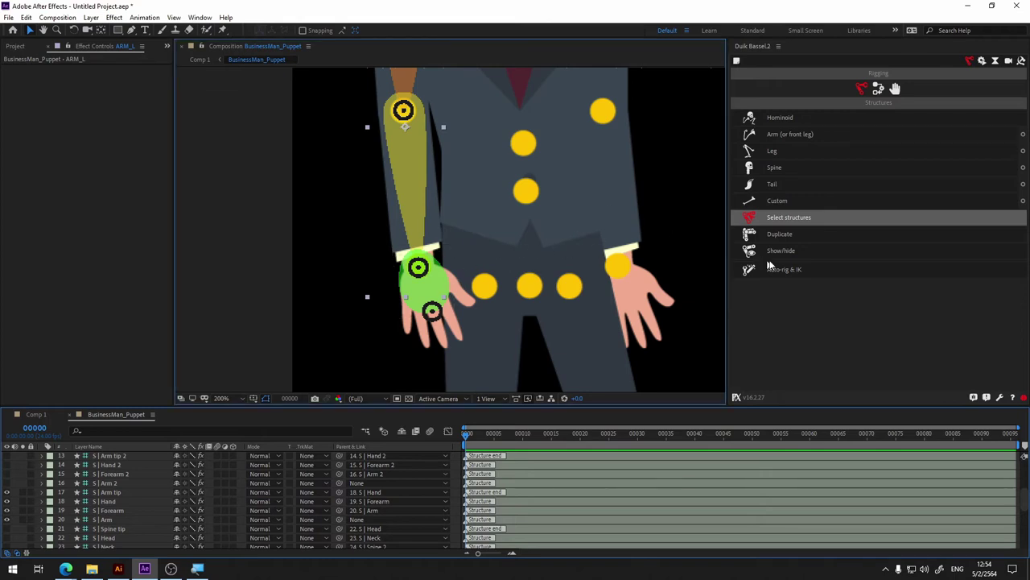
left_click(224, 31)
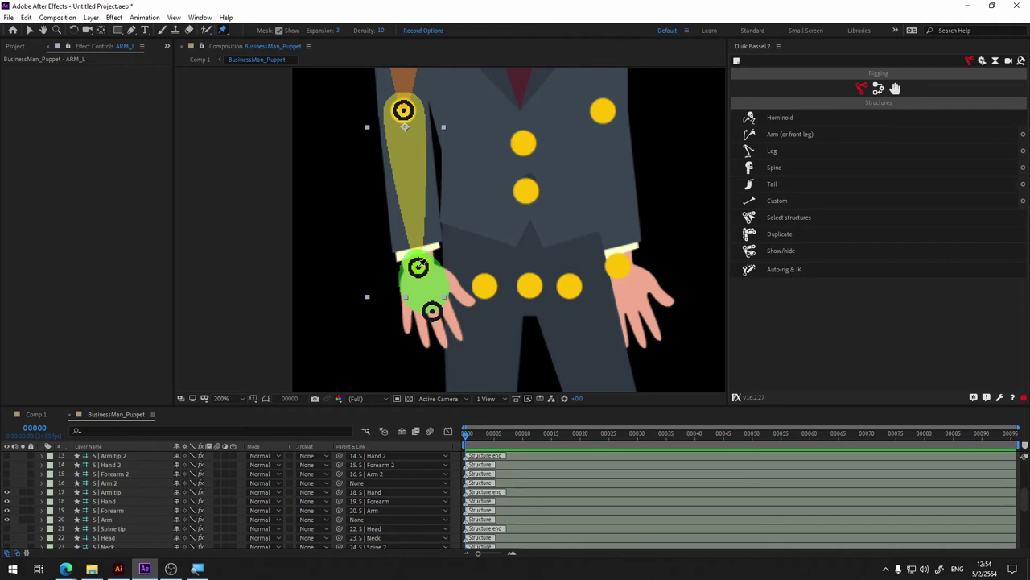
left_click(403, 113)
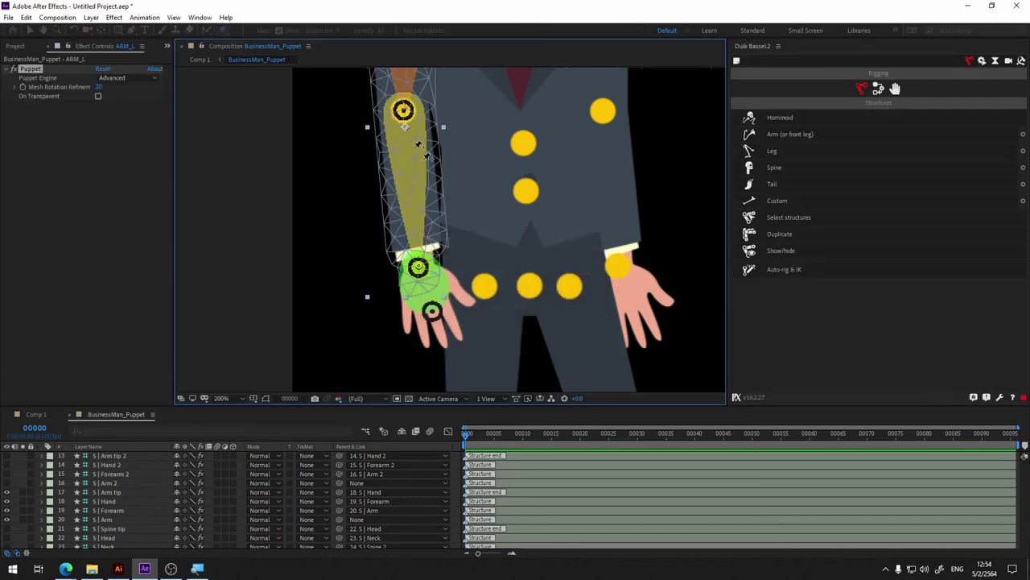
- Switch the Puppet Engine to Legacy and set the mesh Triangles to 500
left_click_drag(354, 129, 398, 314)
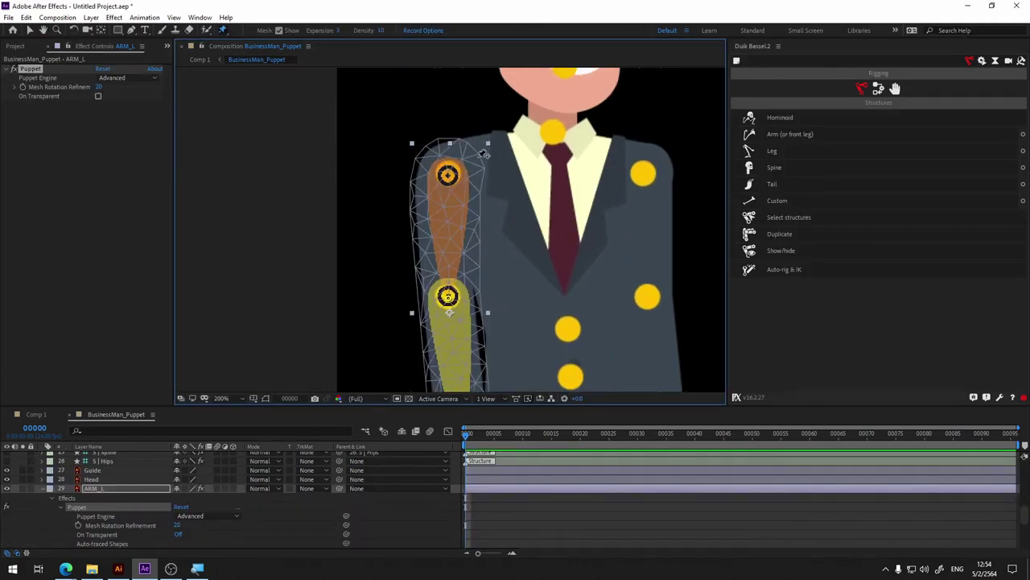
left_click(99, 88)
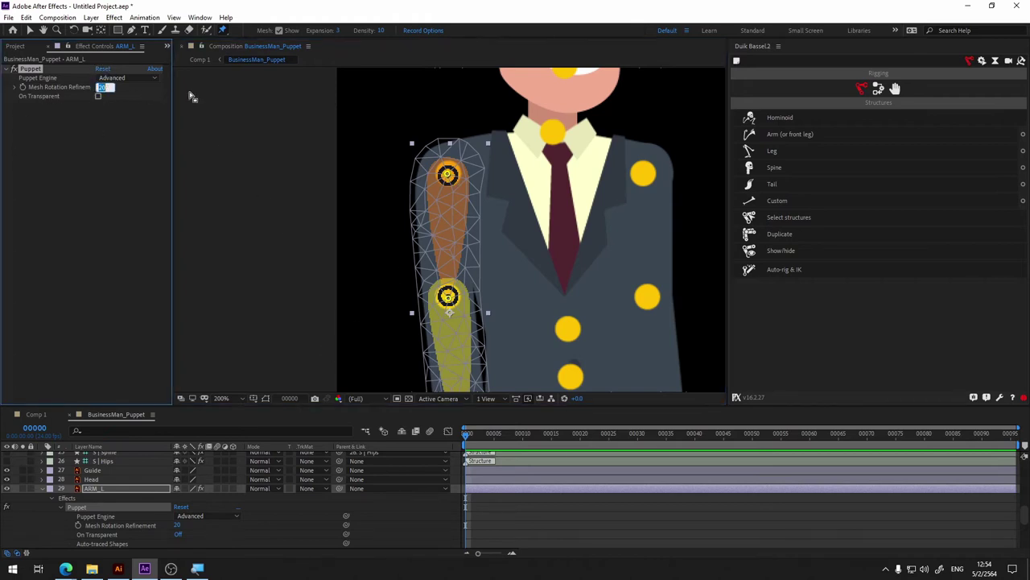
left_click(119, 75)
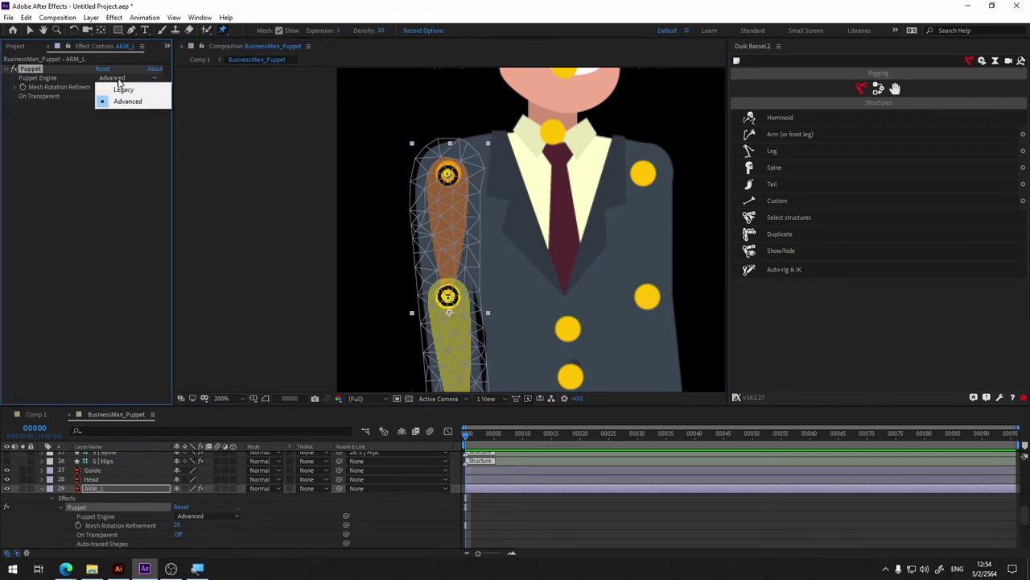
left_click(120, 83)
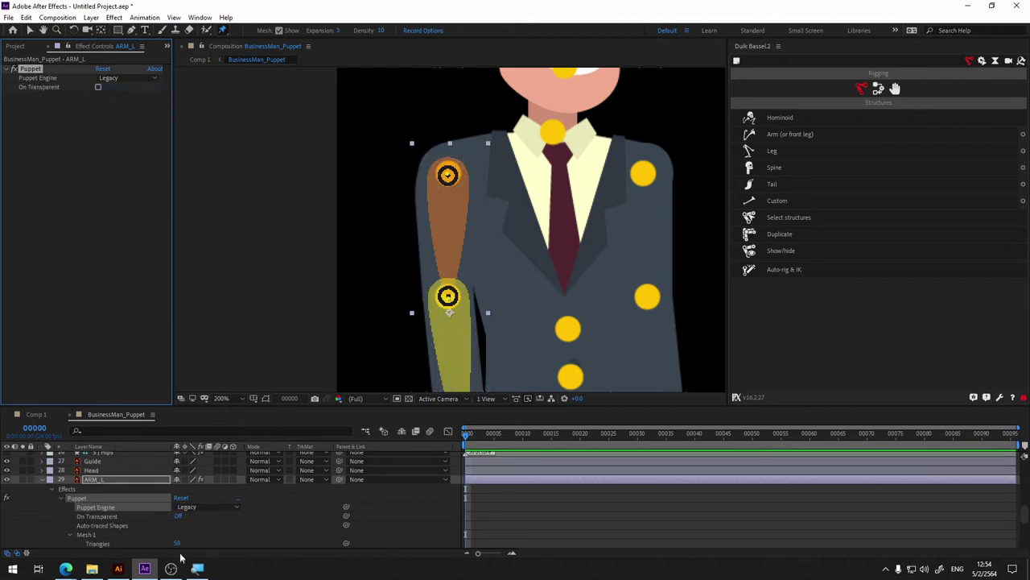
left_click(178, 542)
type("0")
key("Return")
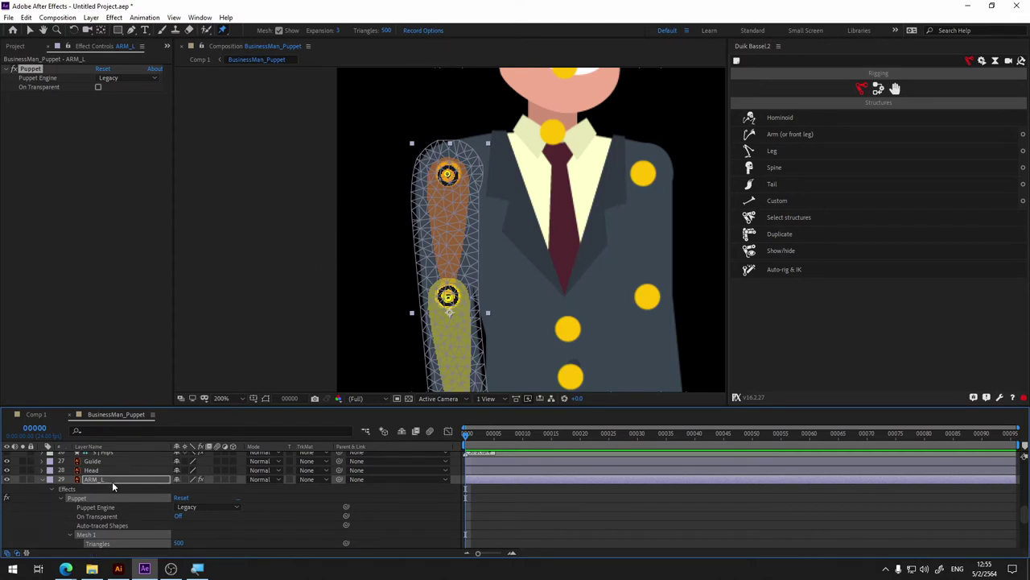
key("h")
mouse_move(273, 345)
left_mouse_down()
mouse_move(225, 218)
mouse_move(224, 243)
left_mouse_up()
left_click(111, 479)
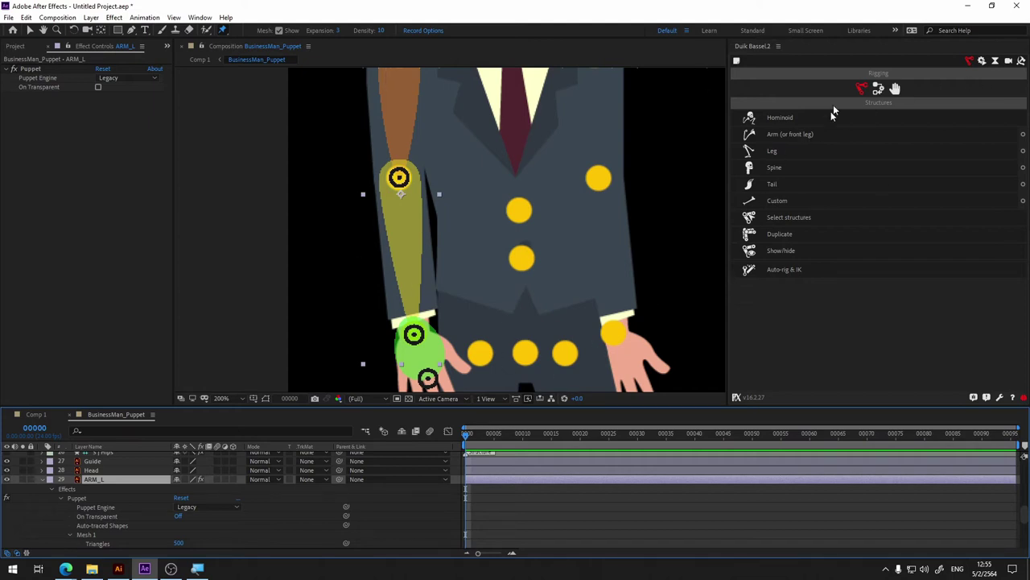
- Run Duik's Add bones on ARM_L to create bones B | ARM_L | Puppet Pin 1–3
left_click(883, 95)
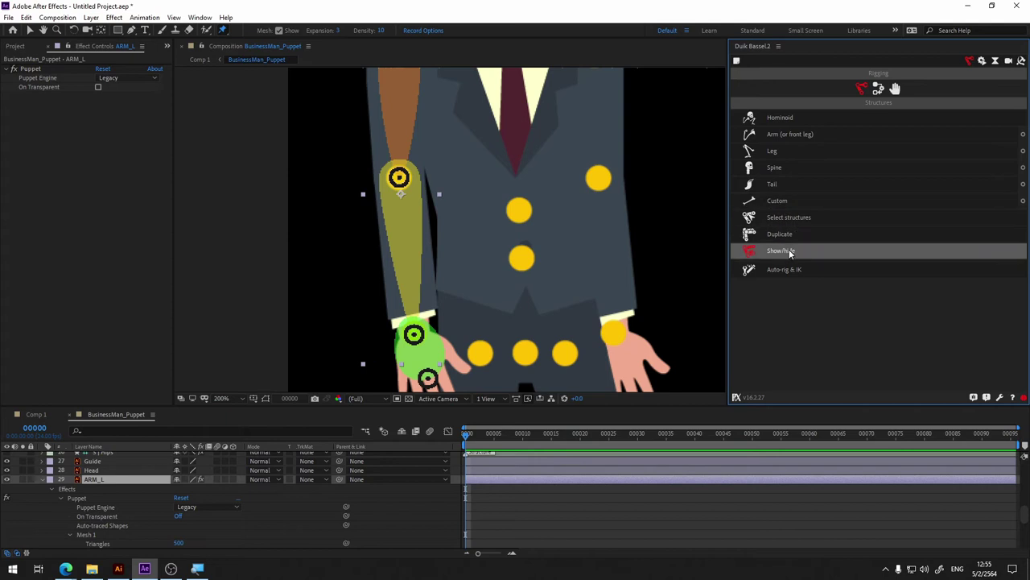
left_click(879, 89)
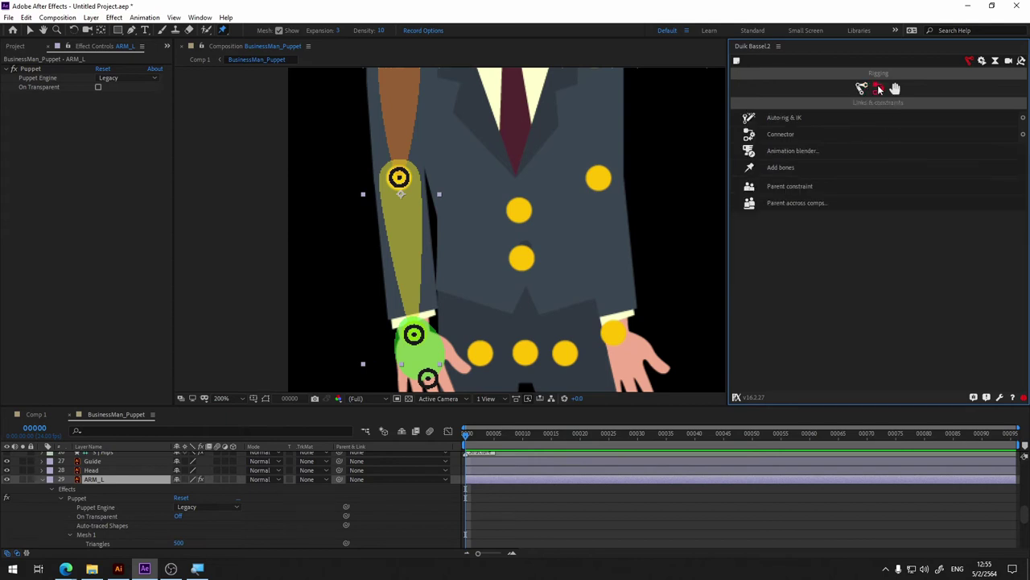
left_click(771, 169)
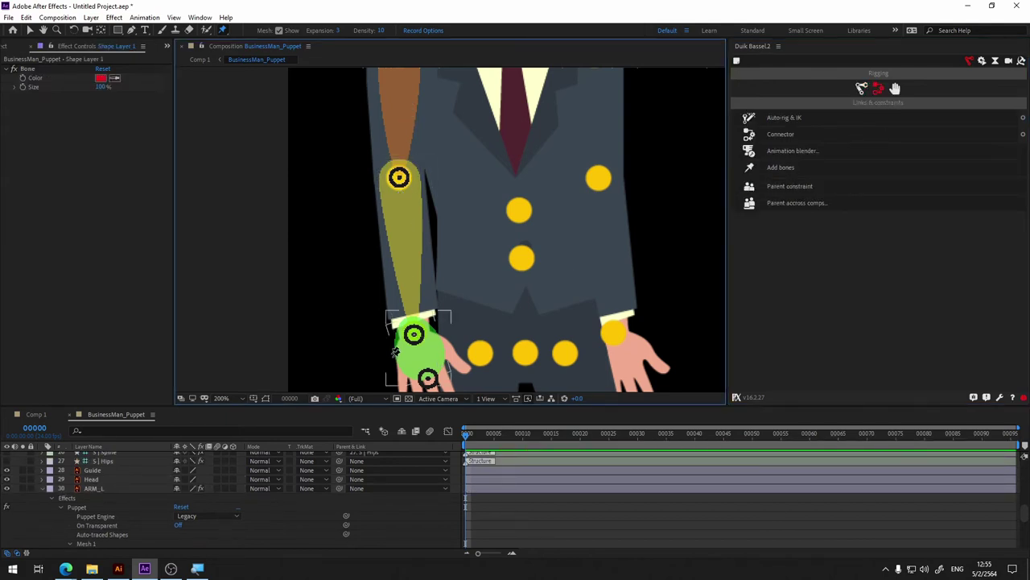
left_click(115, 487)
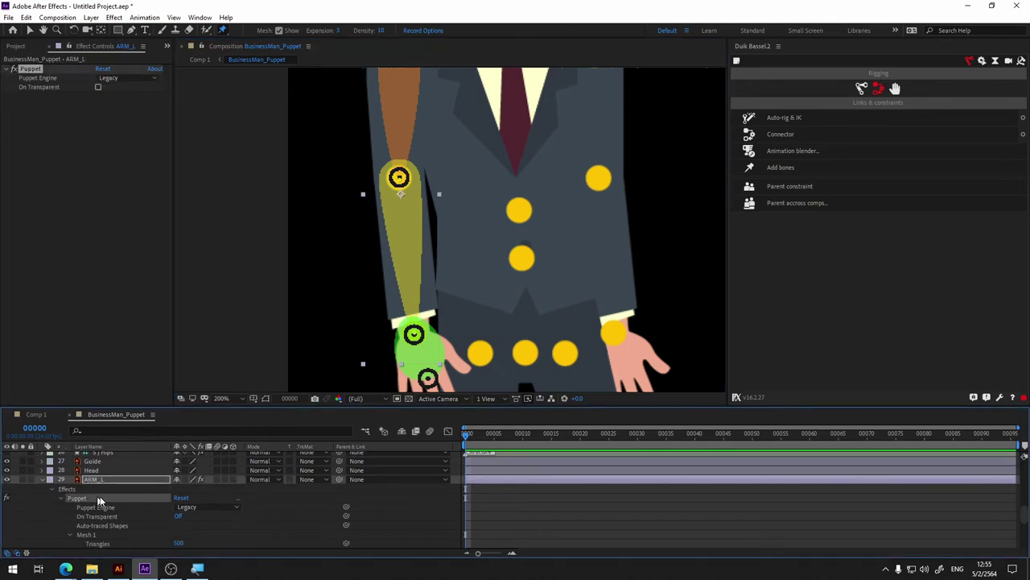
left_click(785, 167)
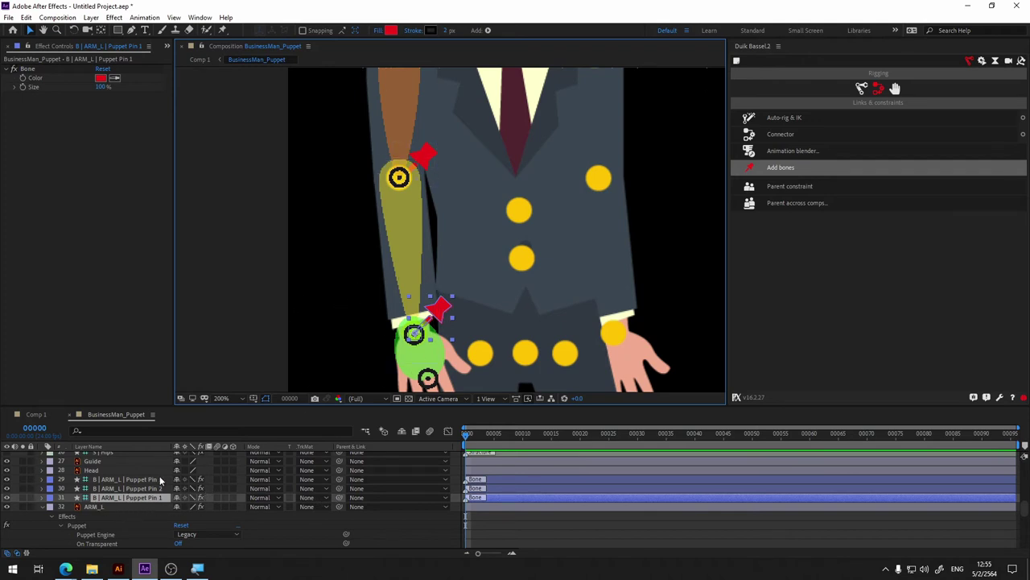
- Find the Arm structure layer and identify the Puppet Pin 1 bone by toggling its visibility
scroll(159, 476, "up", 5)
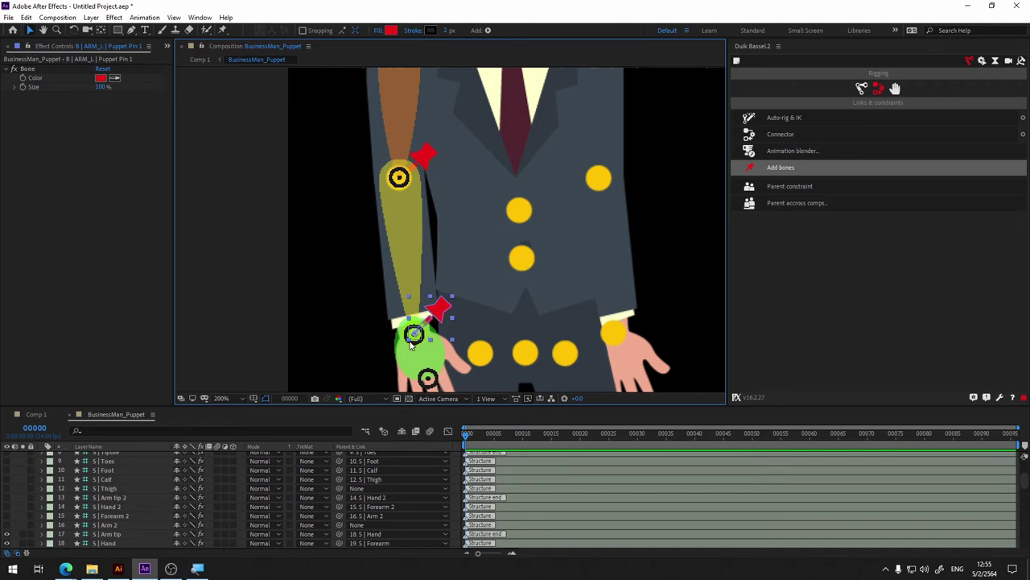
scroll(149, 510, "down", 3)
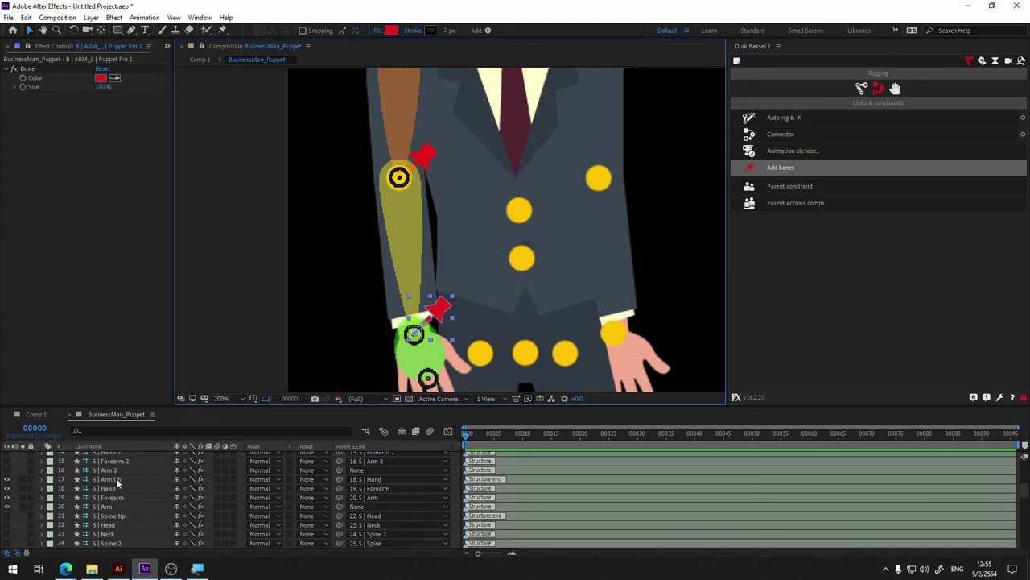
left_click(116, 478)
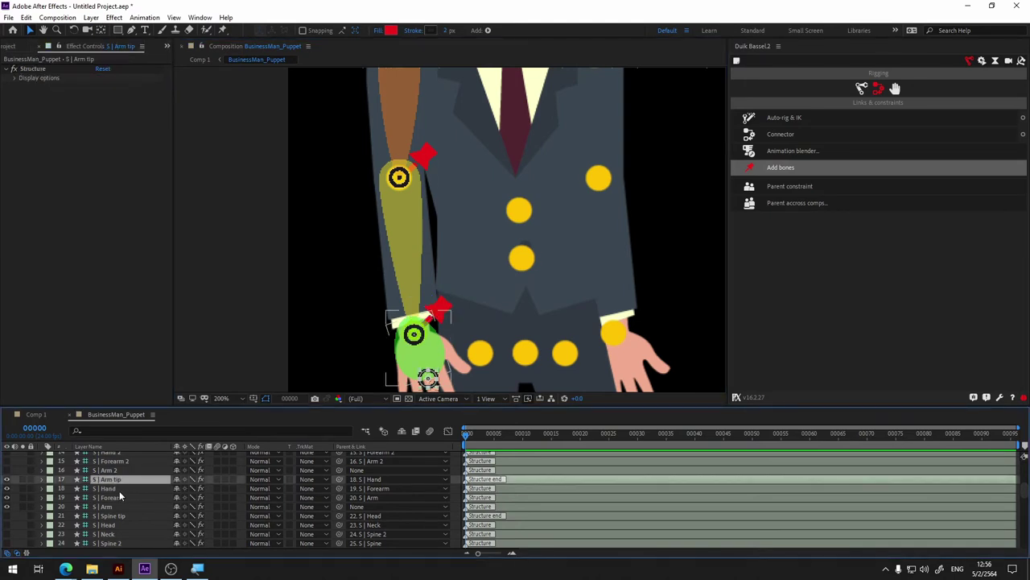
left_click(111, 503)
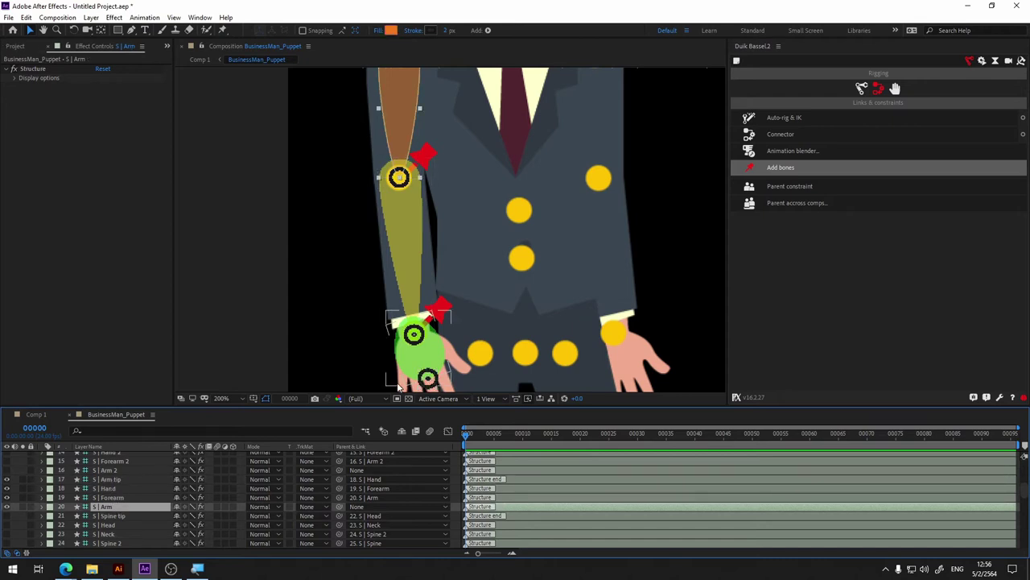
scroll(158, 505, "down", 4)
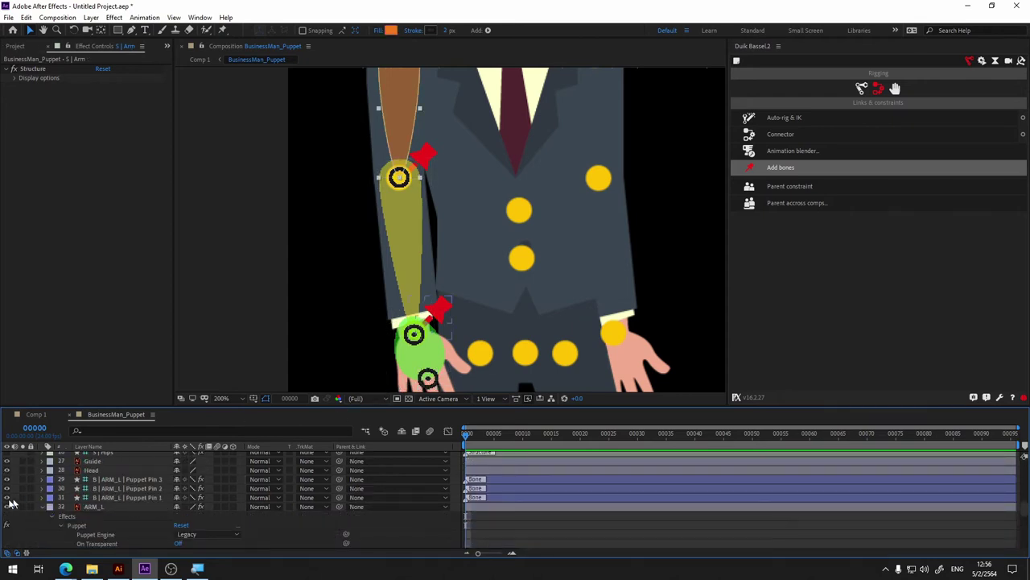
left_click(119, 497)
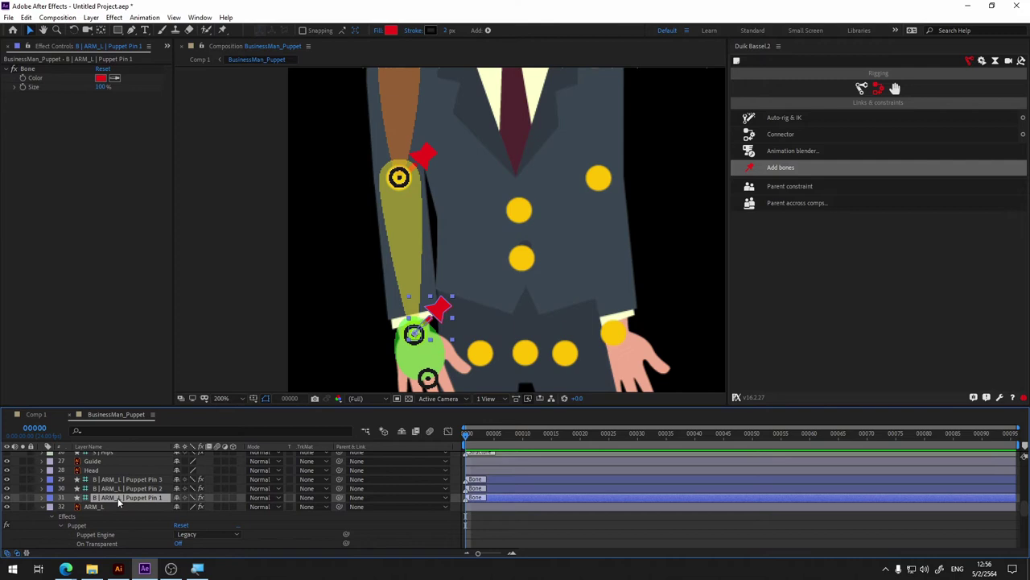
left_click(7, 498)
left_click(7, 497)
left_click(6, 497)
left_click(7, 497)
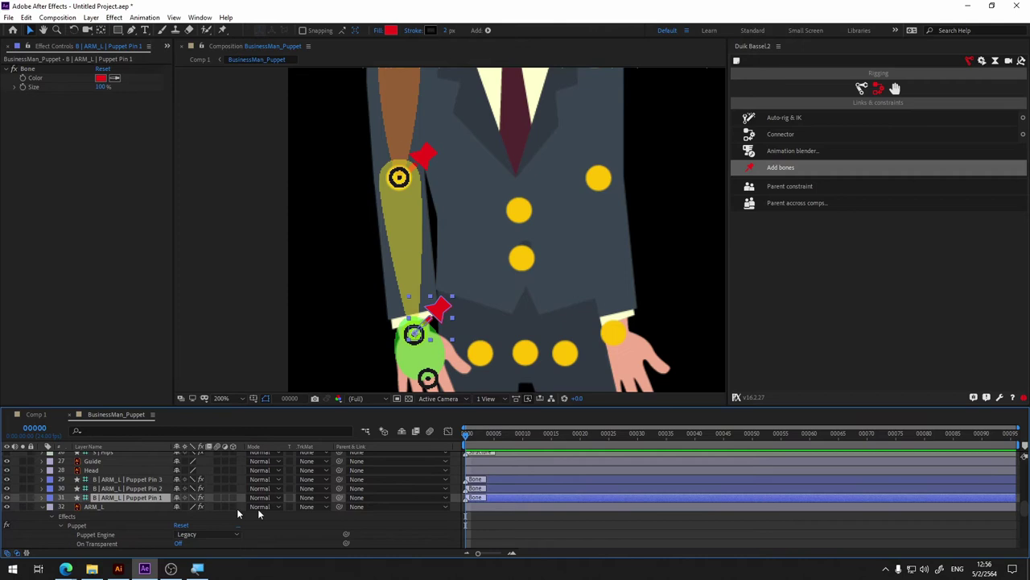
- Parent Puppet Pin 3 to S | Arm, Pin 2 to S | Forearm, Pin 1 to S | Hand
left_click(358, 496)
left_click(415, 294)
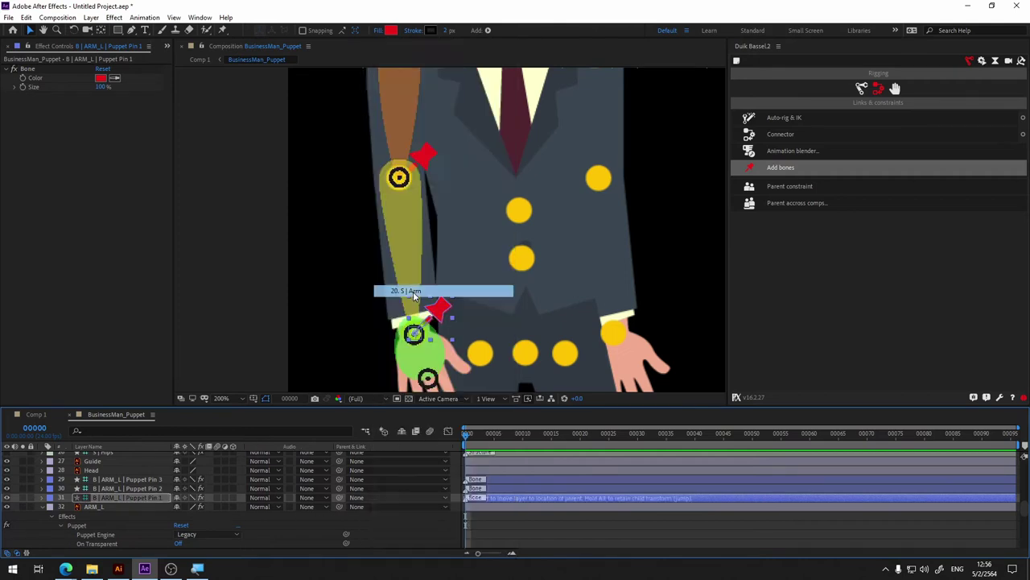
left_click(358, 497)
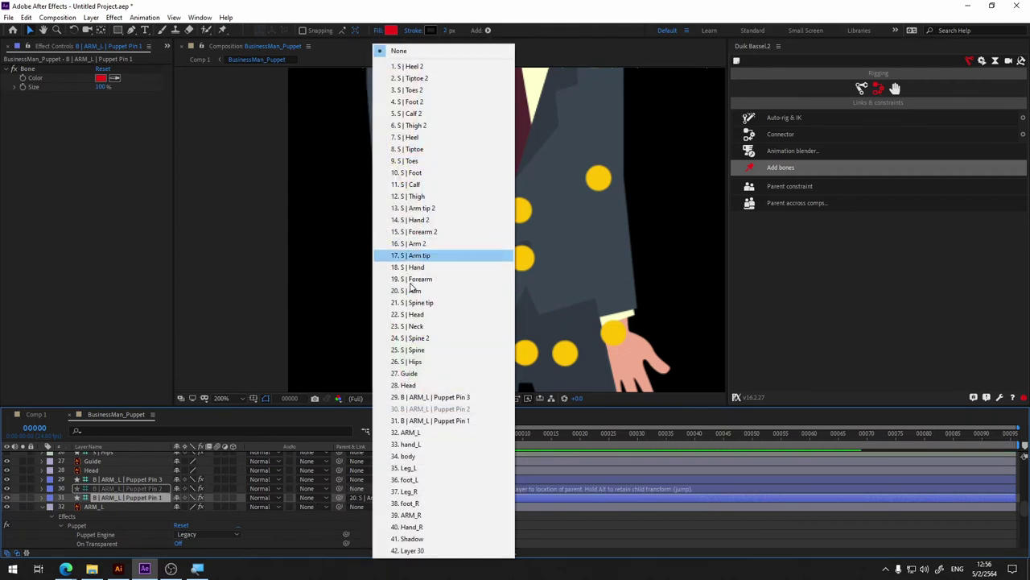
left_click(414, 278)
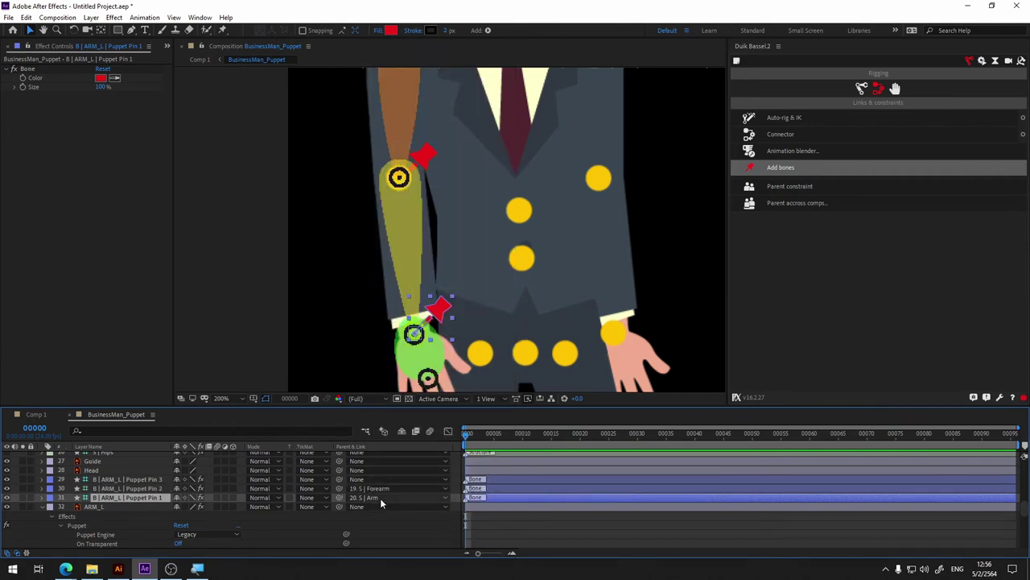
left_click(368, 480)
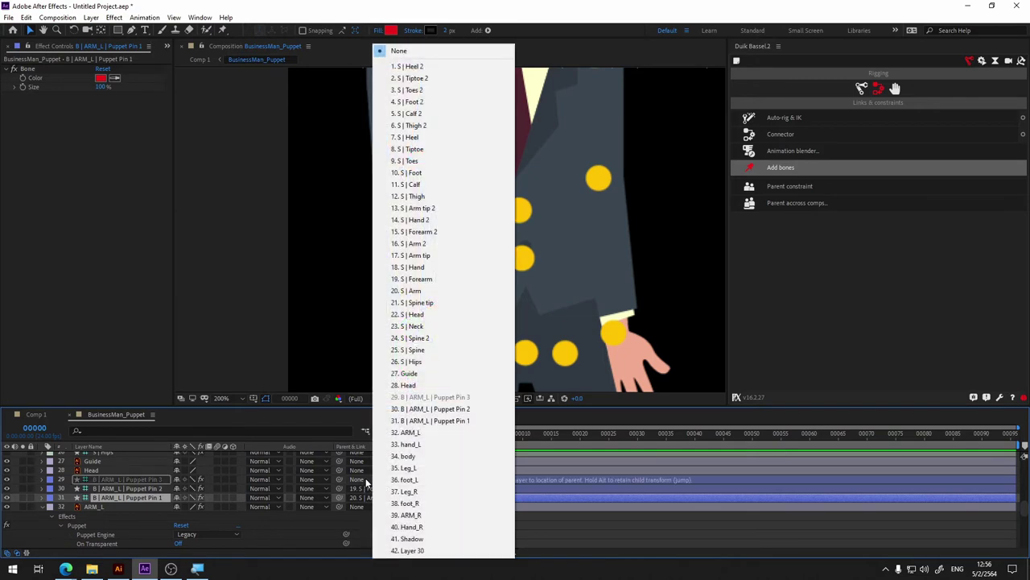
left_click(415, 291)
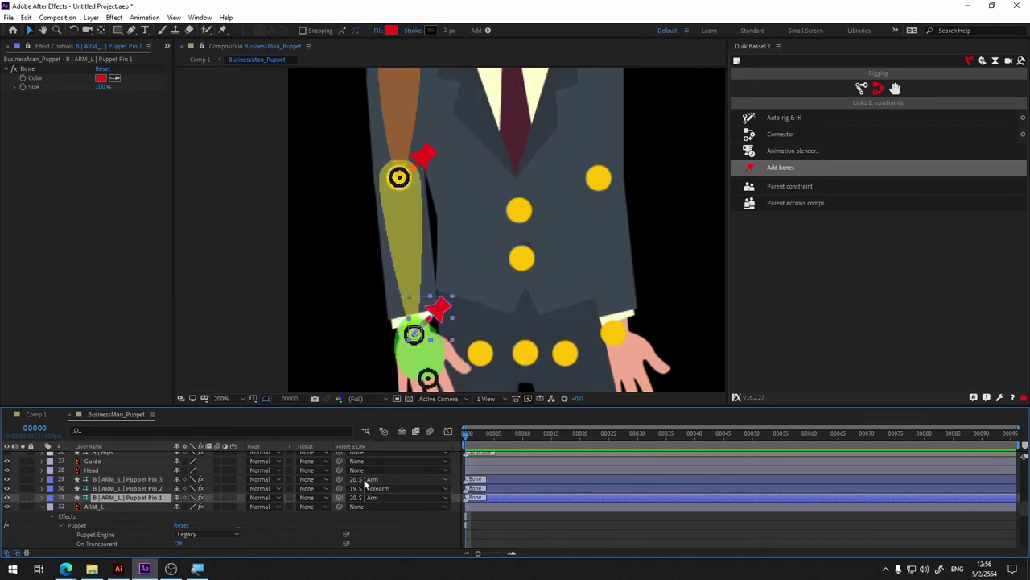
left_click(367, 490)
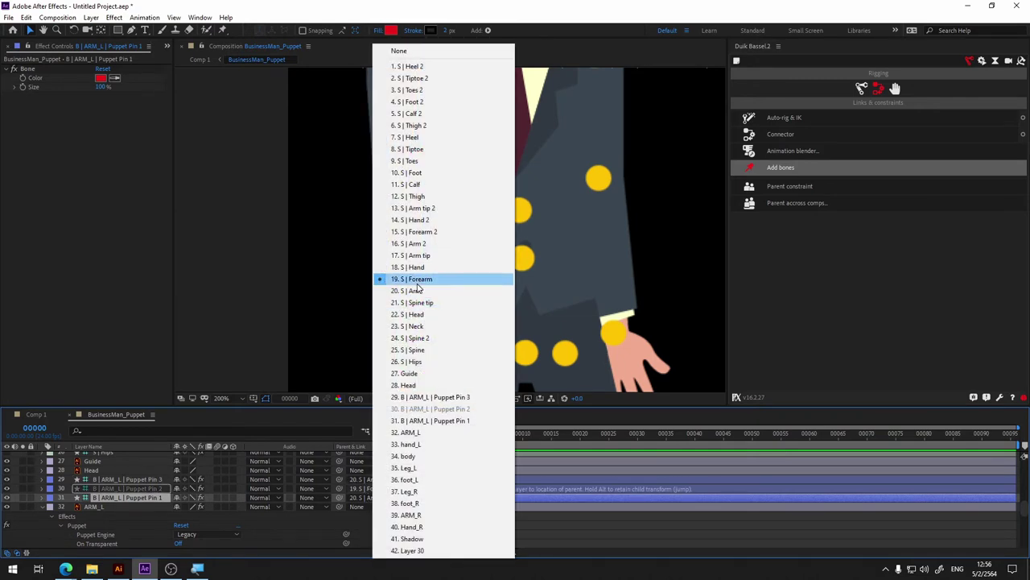
left_click(415, 290)
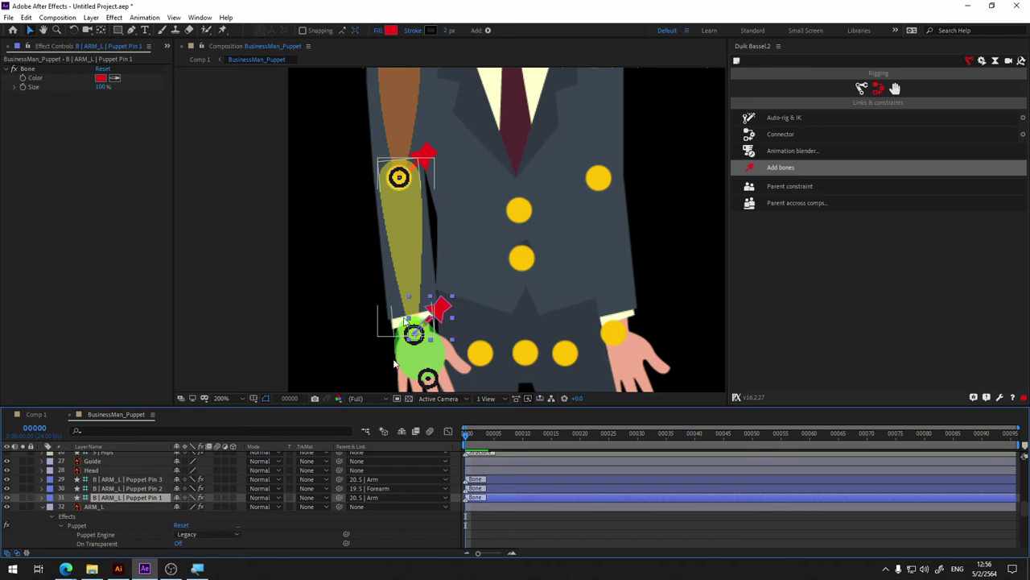
left_click(355, 498)
left_click(414, 268)
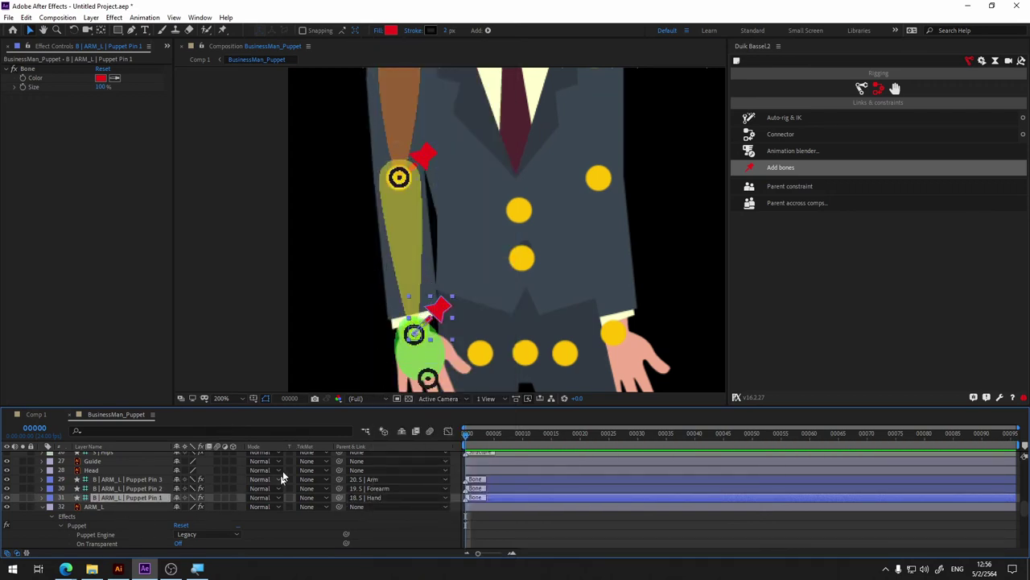
- Select the S | Arm tip, Hand, Forearm and Arm layers and apply Duik Auto-rig & IK
scroll(103, 481, "up", 3)
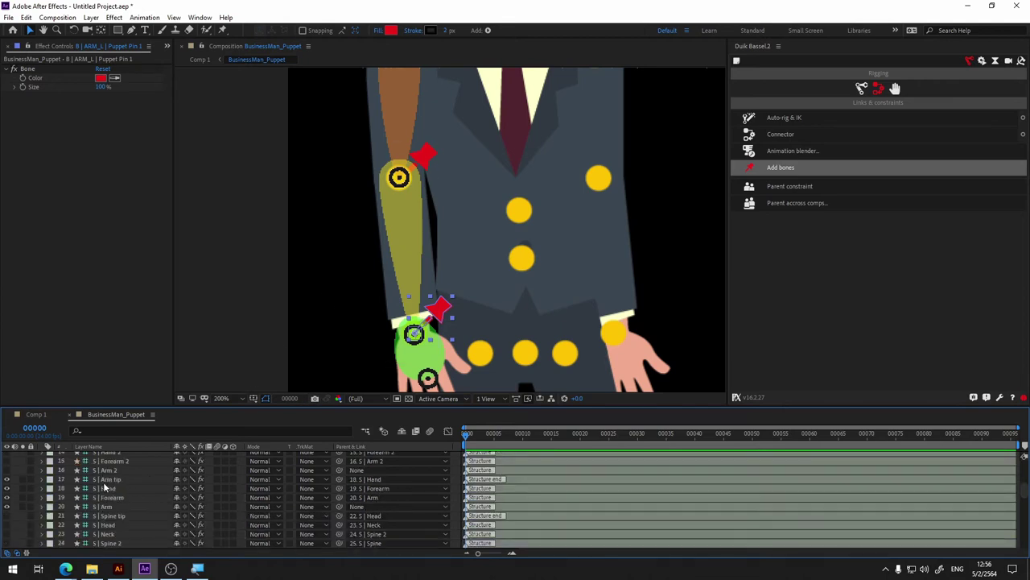
scroll(103, 481, "down", 3)
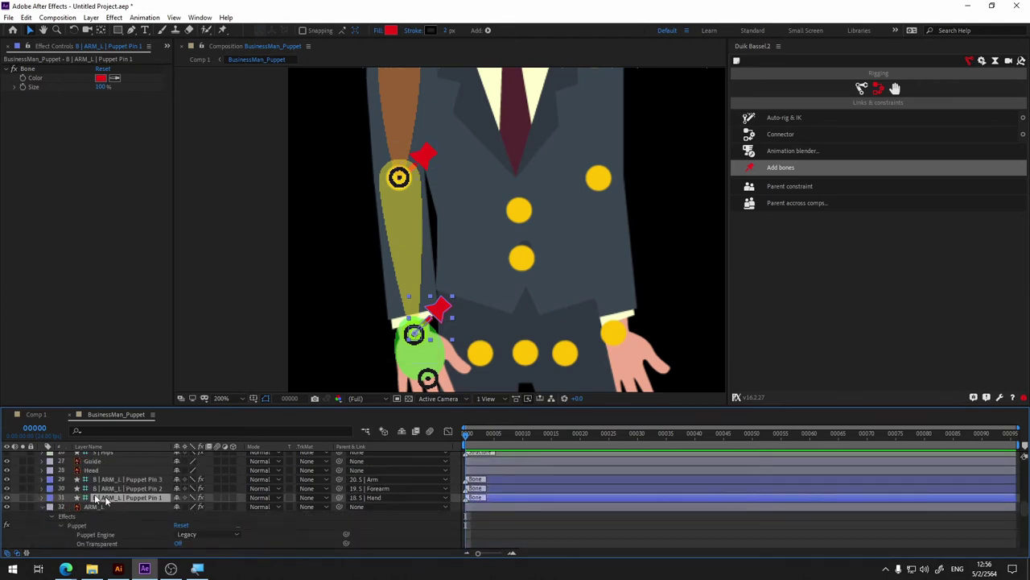
scroll(104, 497, "up", 5)
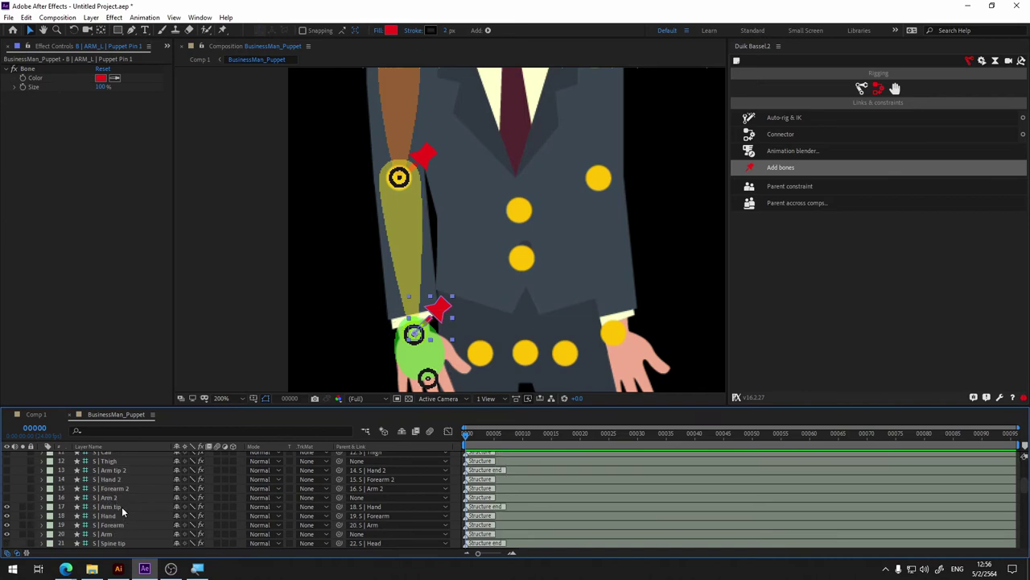
left_click(122, 506)
left_click(120, 526, "shift")
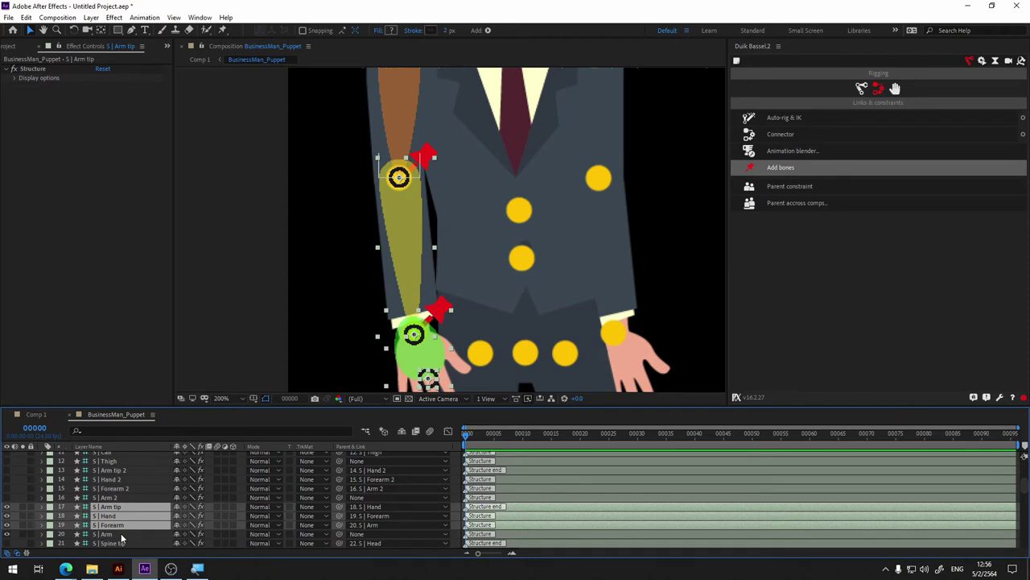
left_click(120, 532, "shift")
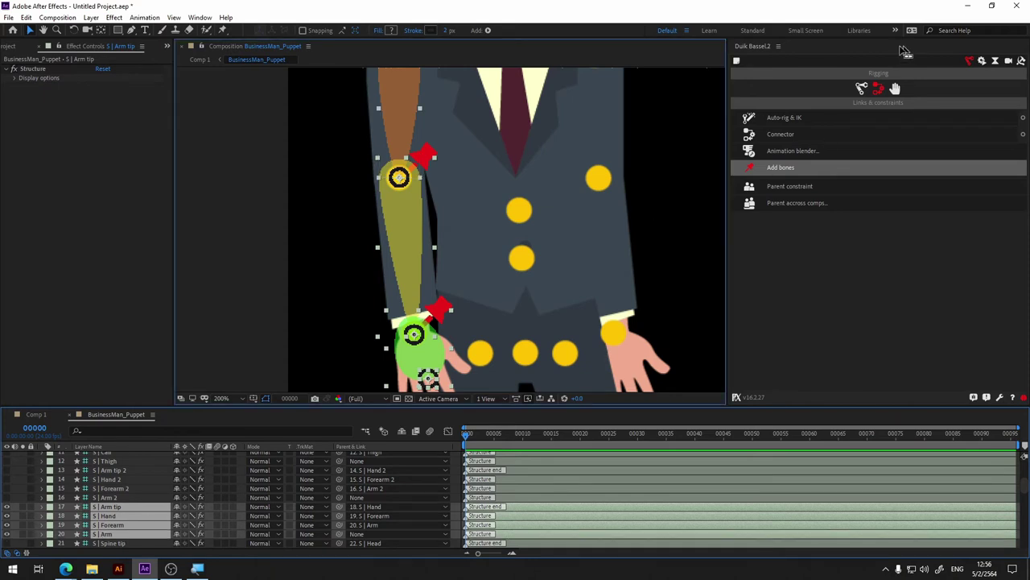
left_click(784, 122)
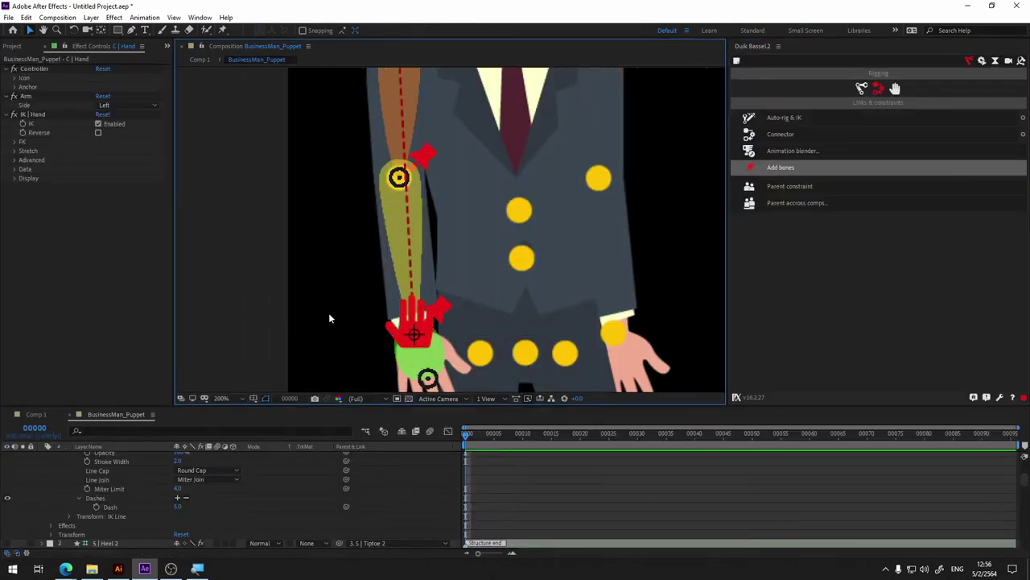
- Test-bend the arm with the hand controller, then undo the test
mouse_move(417, 339)
left_mouse_down()
mouse_move(398, 265)
mouse_move(440, 215)
left_mouse_up()
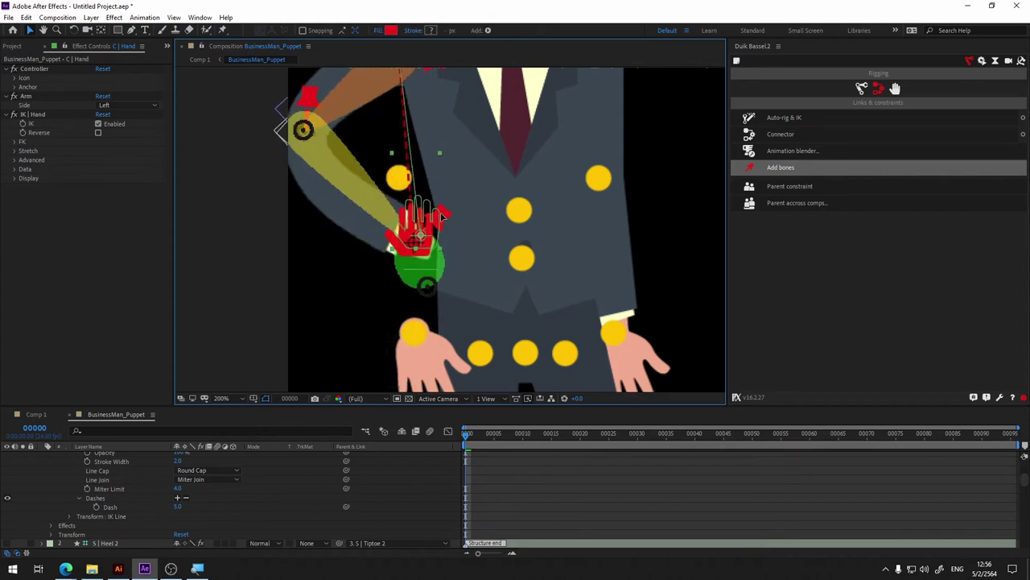
key("h")
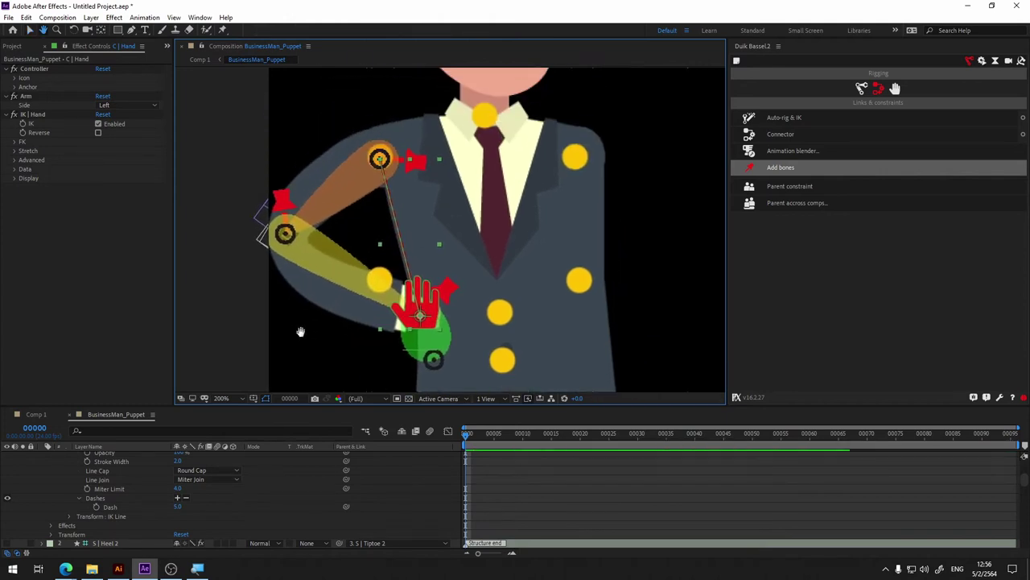
left_click_drag(315, 225, 302, 314)
key("v")
key("ctrl+z")
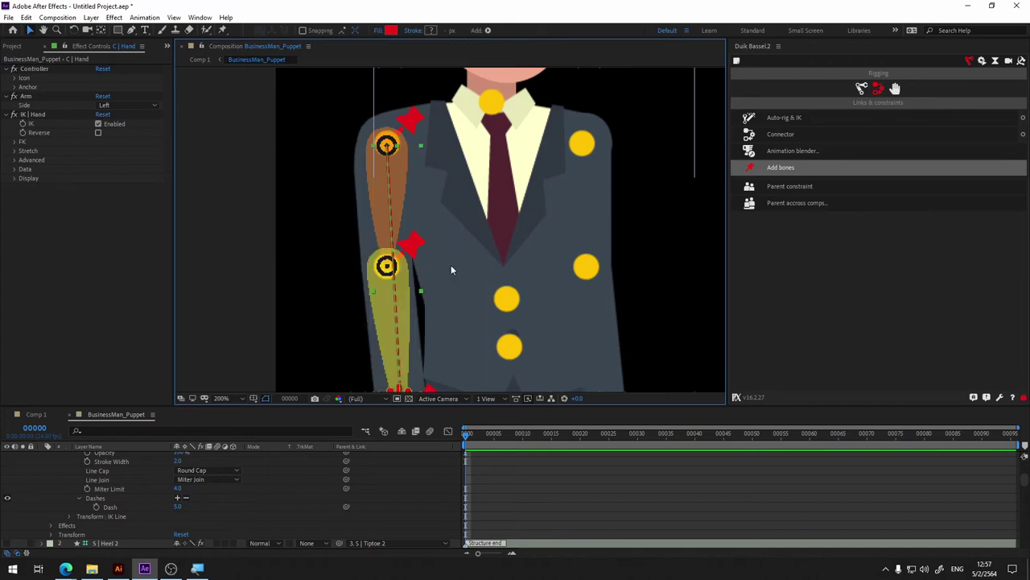
left_click(406, 163)
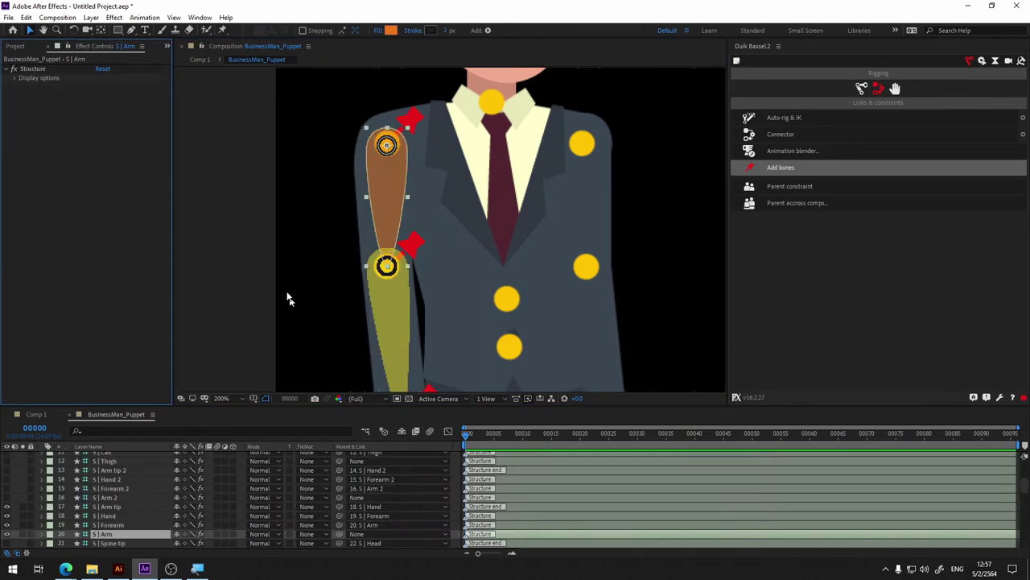
scroll(626, 233, "down", 5)
- Recentre the whole character in the viewer and deselect all layers
scroll(636, 235, "up", 3)
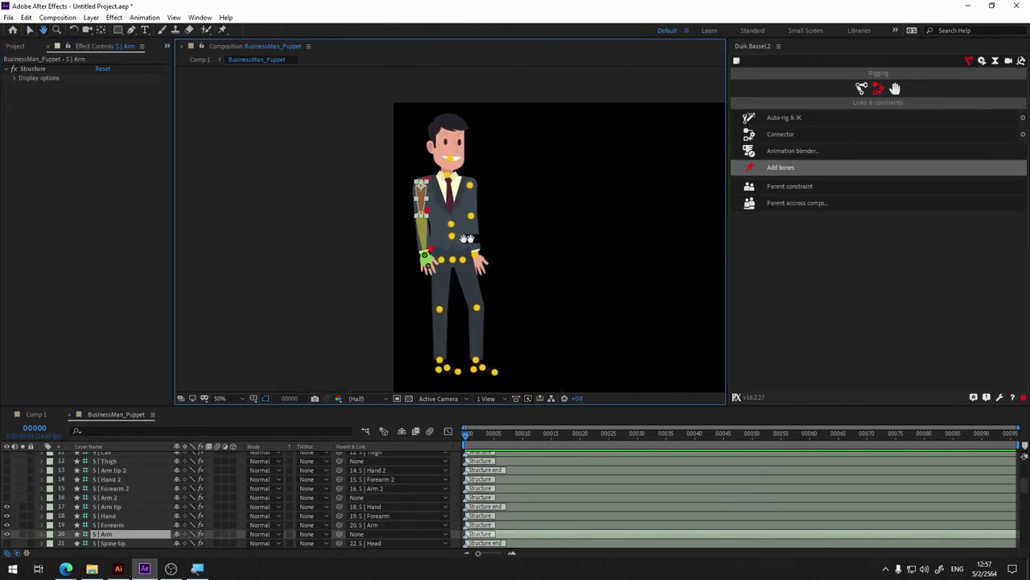
key("h")
left_click_drag(314, 231, 434, 231)
key("v")
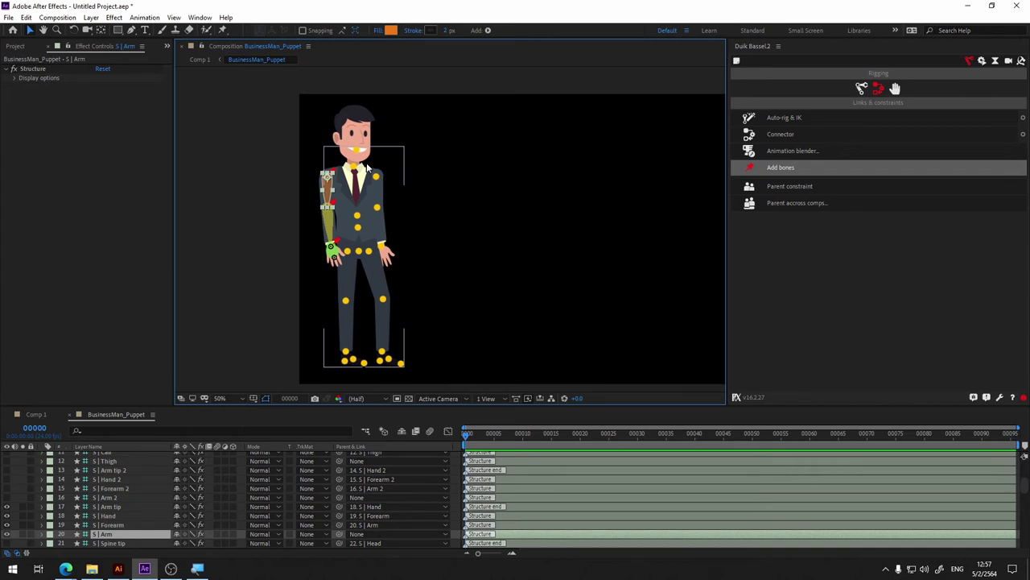
scroll(118, 515, "down", 4)
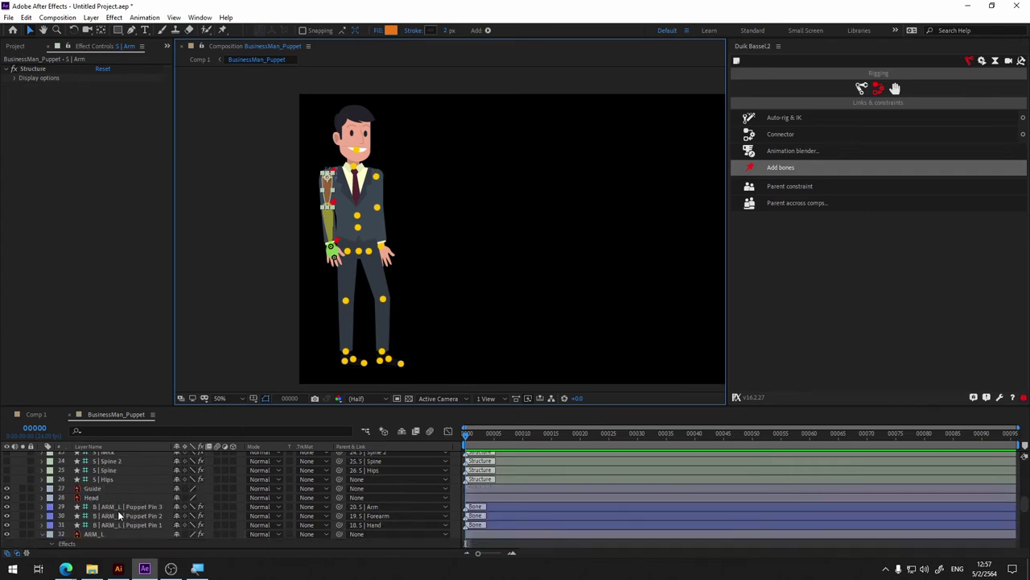
left_click(131, 506)
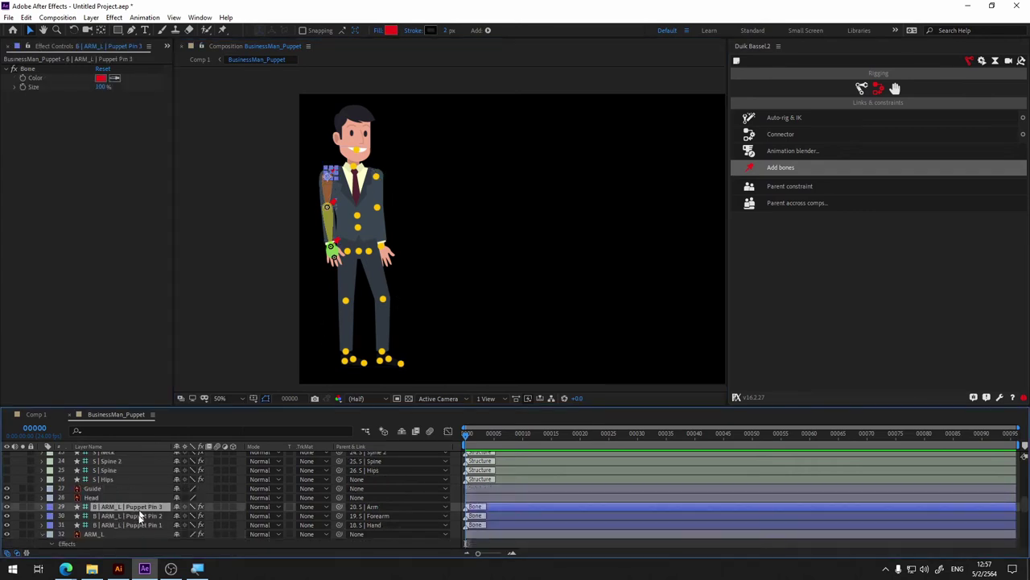
left_click(446, 200)
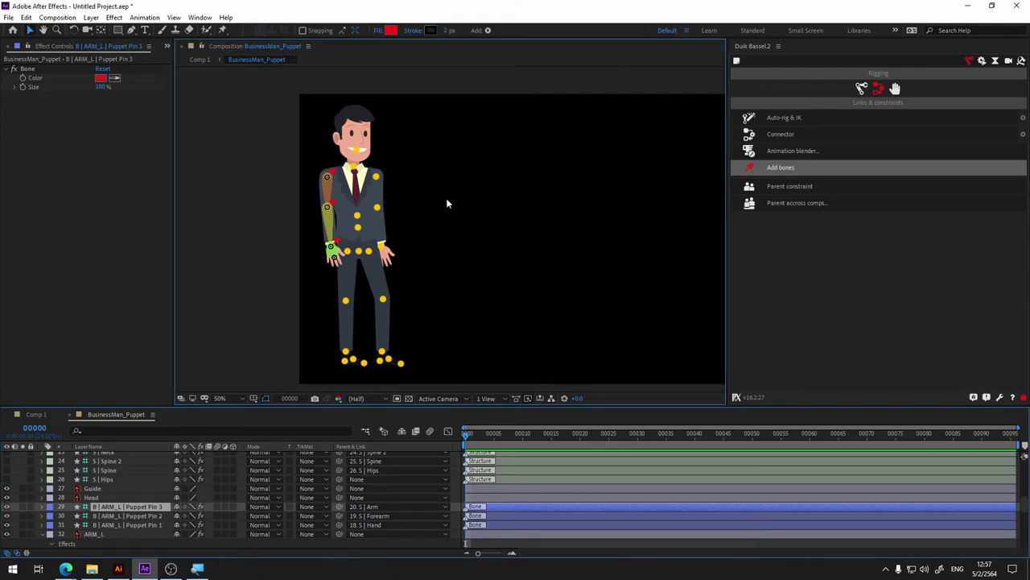
- Turn on visibility for structure layers 1–10 in the timeline
scroll(397, 248, "up", 1)
scroll(356, 243, "up", 1)
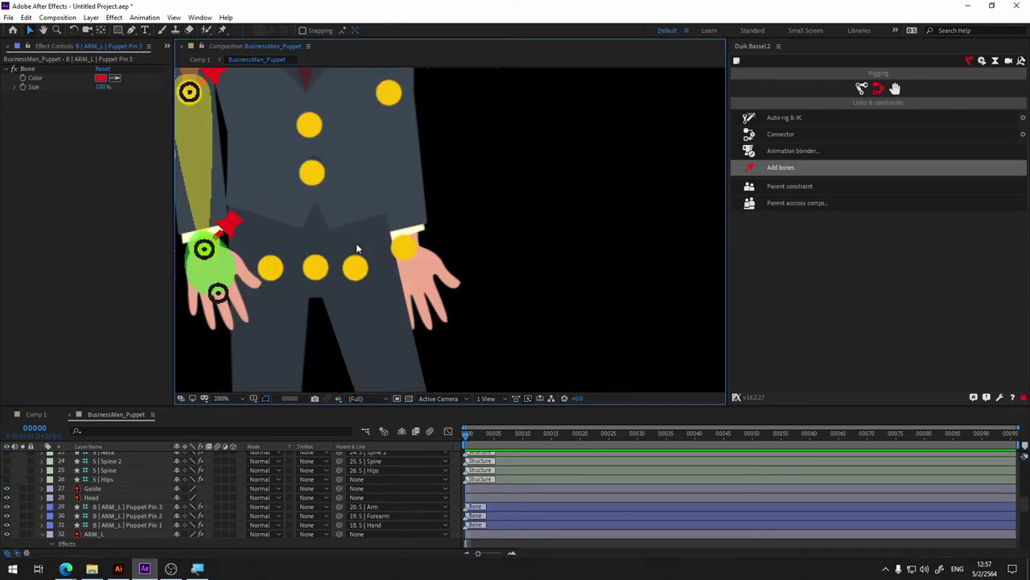
scroll(314, 287, "down", 1)
scroll(59, 468, "up", 5)
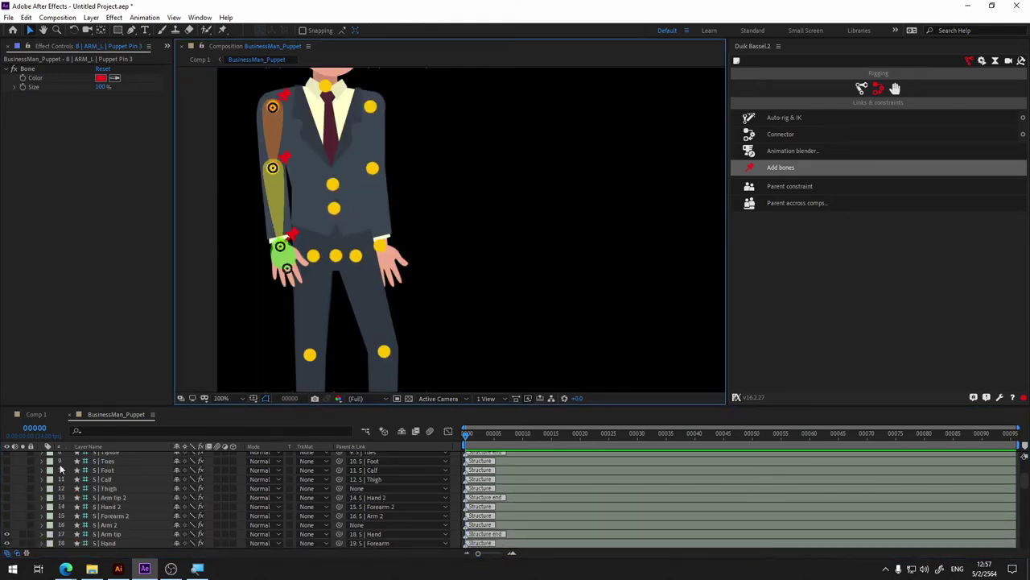
scroll(60, 468, "up", 2)
left_click_drag(8, 460, 16, 533)
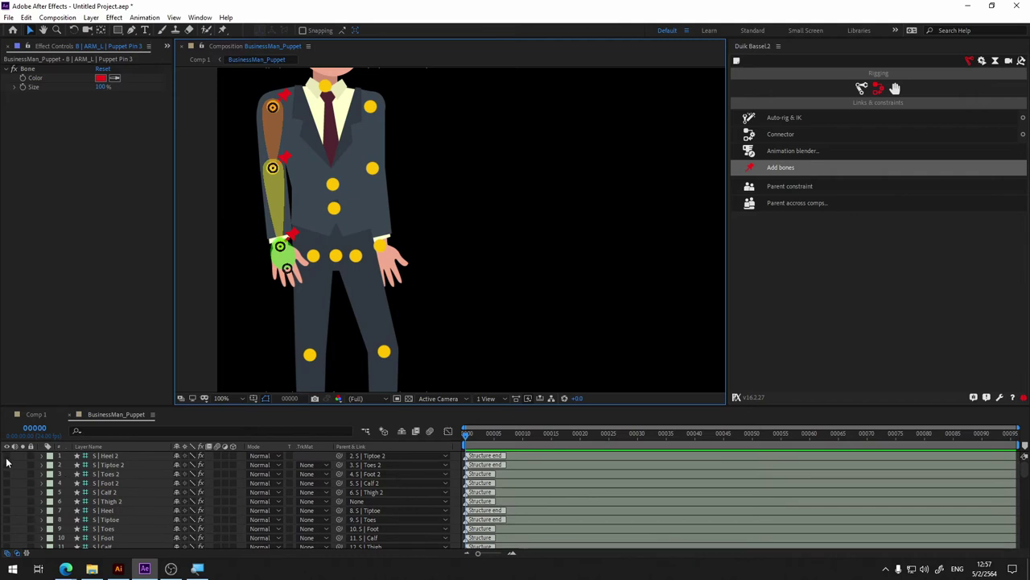
scroll(14, 544, "down", 2)
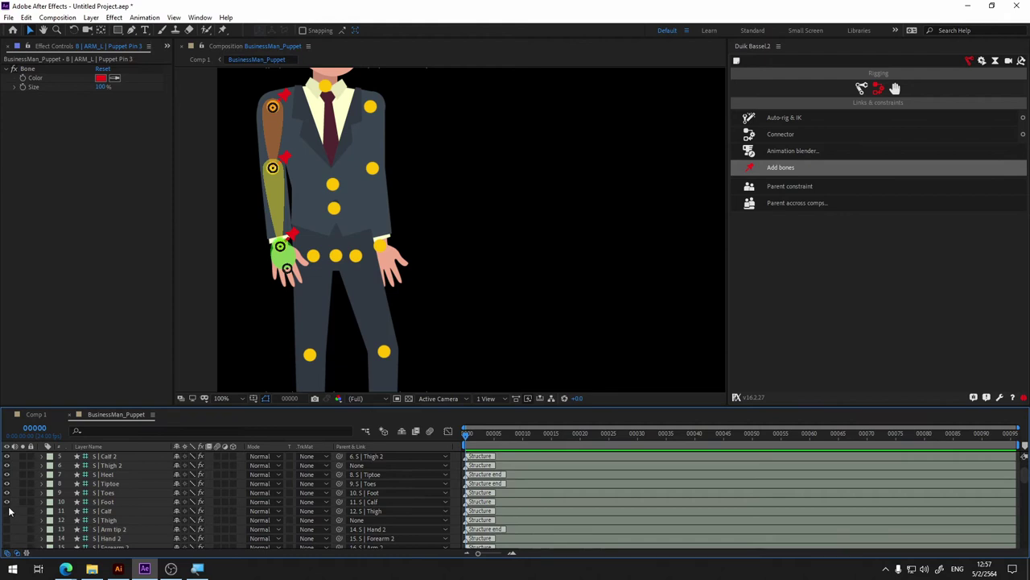
scroll(10, 516, "down", 2)
left_click_drag(8, 483, 6, 536)
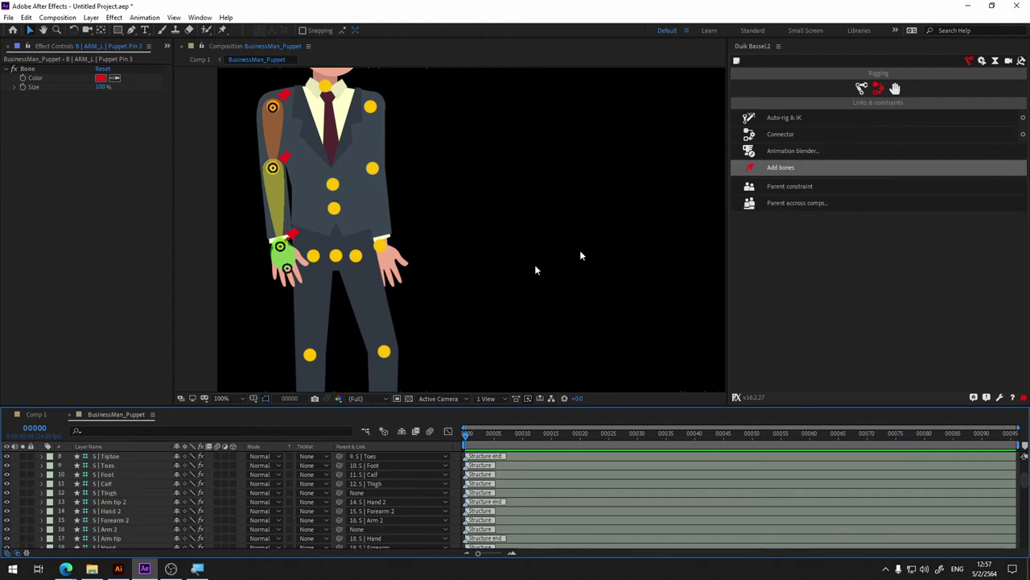
scroll(534, 264, "down", 3)
scroll(589, 271, "up", 1)
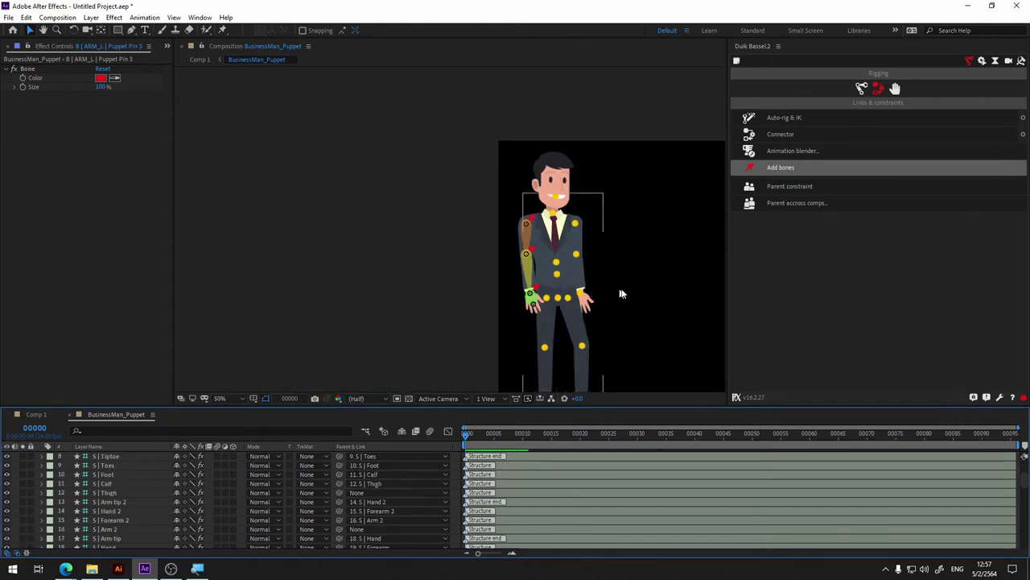
- Move the thigh bone onto the hip, shift the calf onto the knee, and rotate the toes along the foot
mouse_move(620, 293)
left_mouse_down()
mouse_move(535, 240)
mouse_move(372, 234)
left_mouse_up()
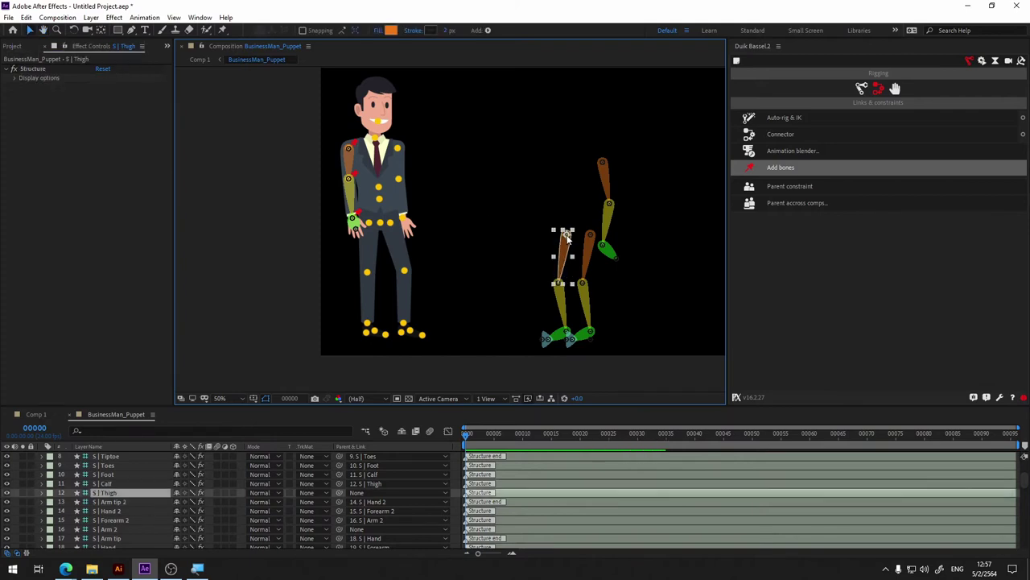
scroll(371, 233, "up", 6)
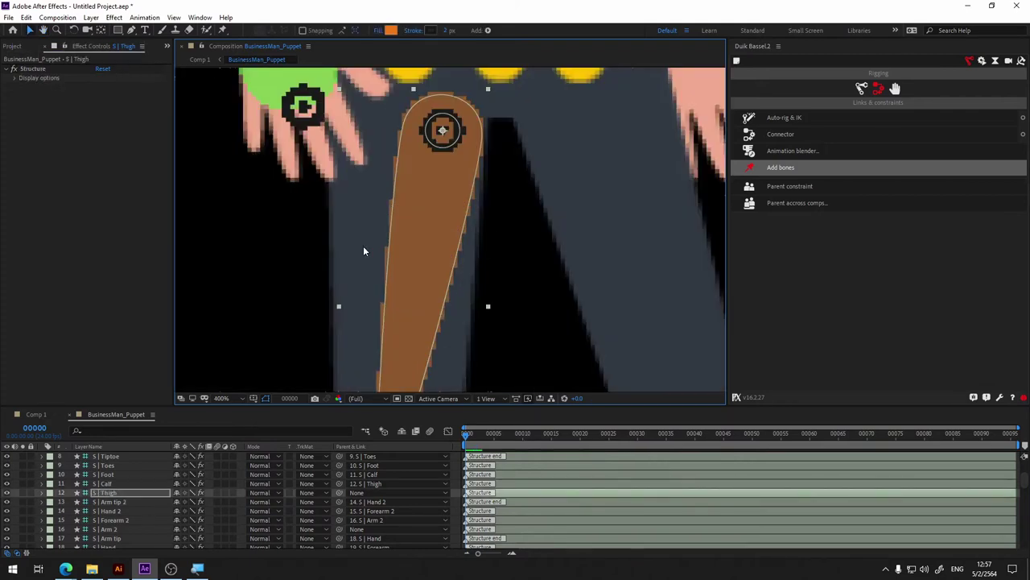
scroll(363, 246, "down", 2)
left_click_drag(428, 167, 411, 132)
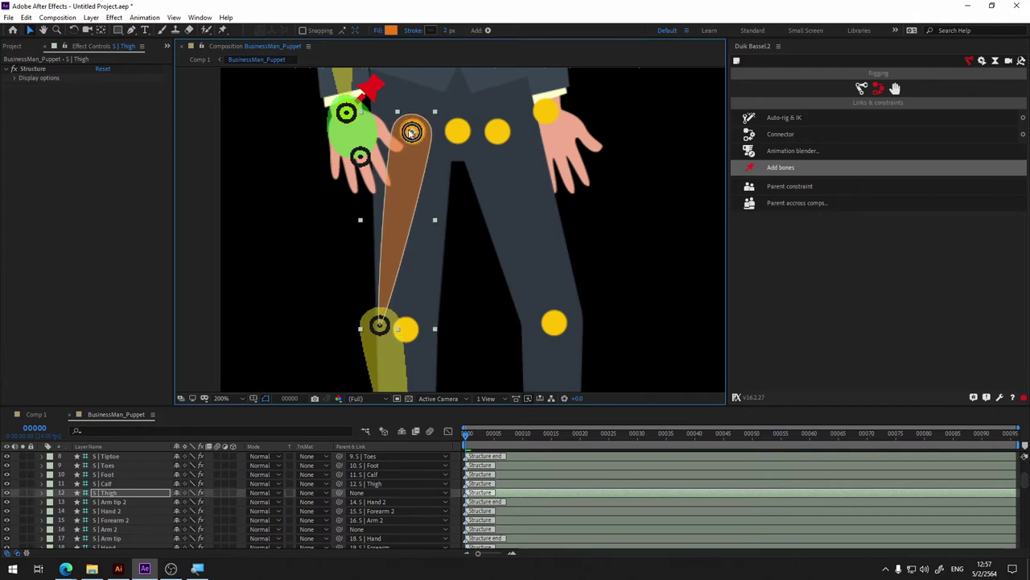
left_click_drag(440, 308, 431, 232)
left_click(369, 249)
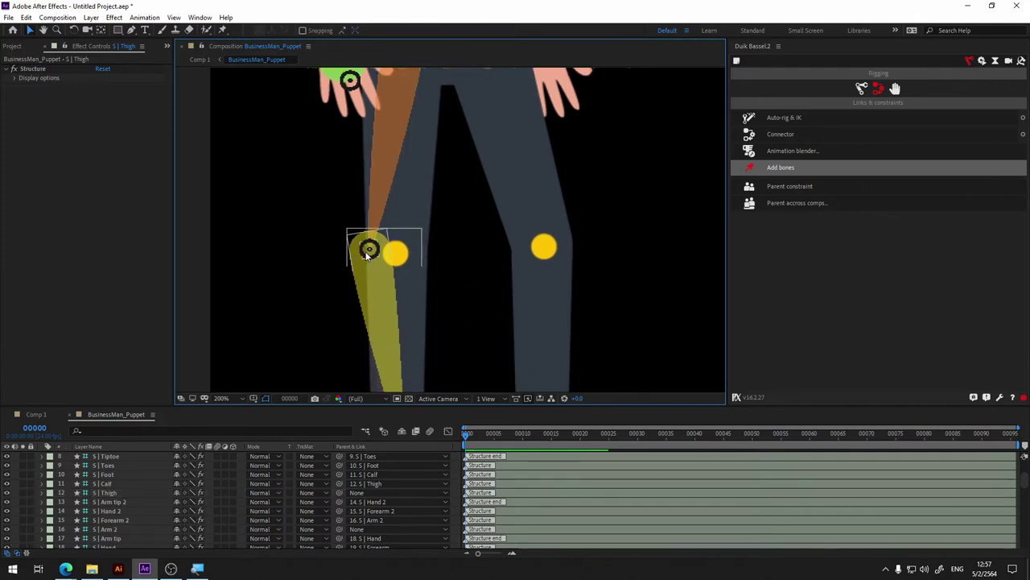
left_click_drag(369, 248, 385, 249)
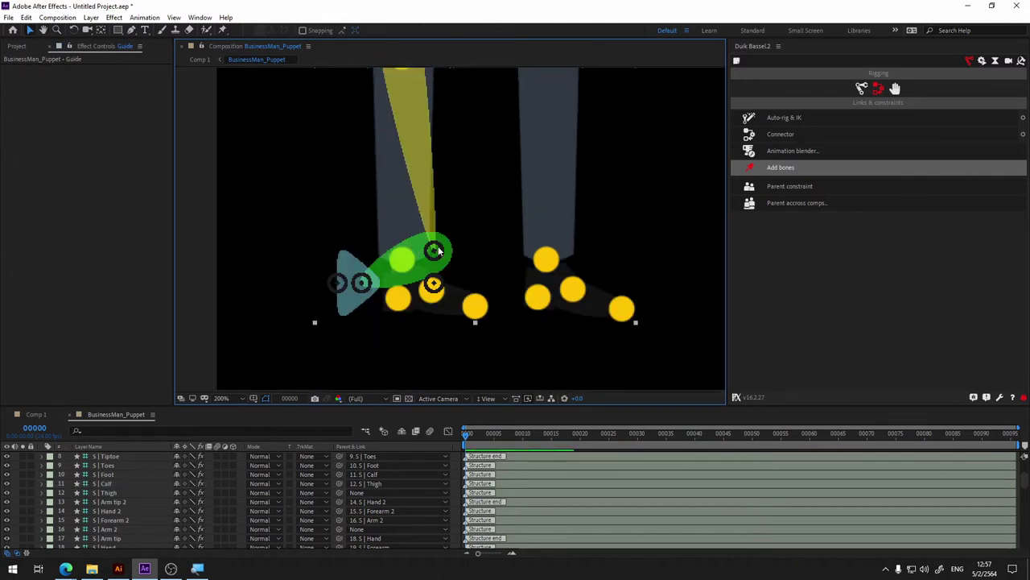
left_click_drag(439, 251, 435, 292)
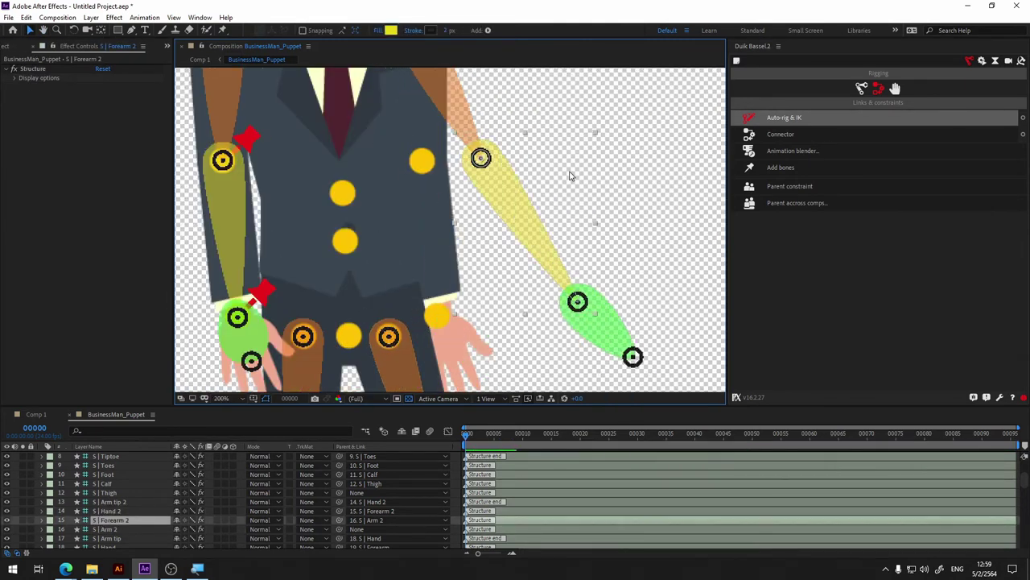
- Place the Hand 2 bone over the right hand and select the neck bone to align it
left_click_drag(520, 301, 438, 316)
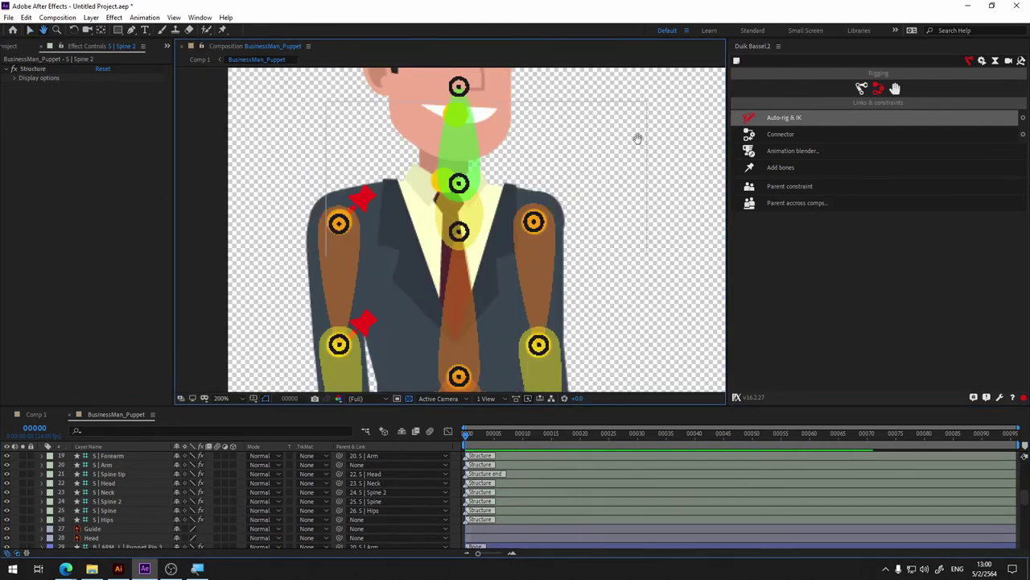
left_click(447, 245)
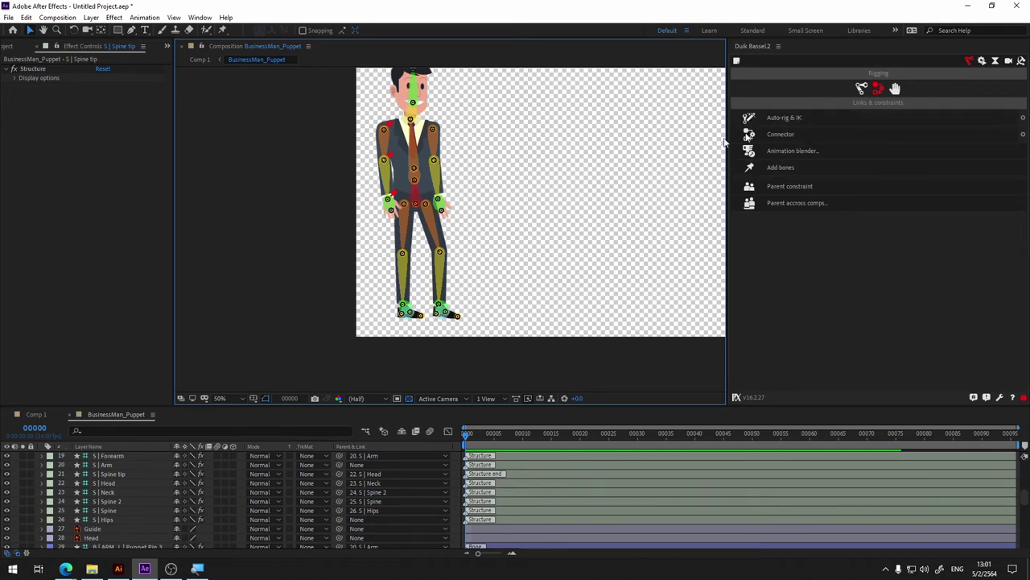
- Pan across the character, collapse ARM_L's puppet properties and select ARM_L to inspect its pins
key("h")
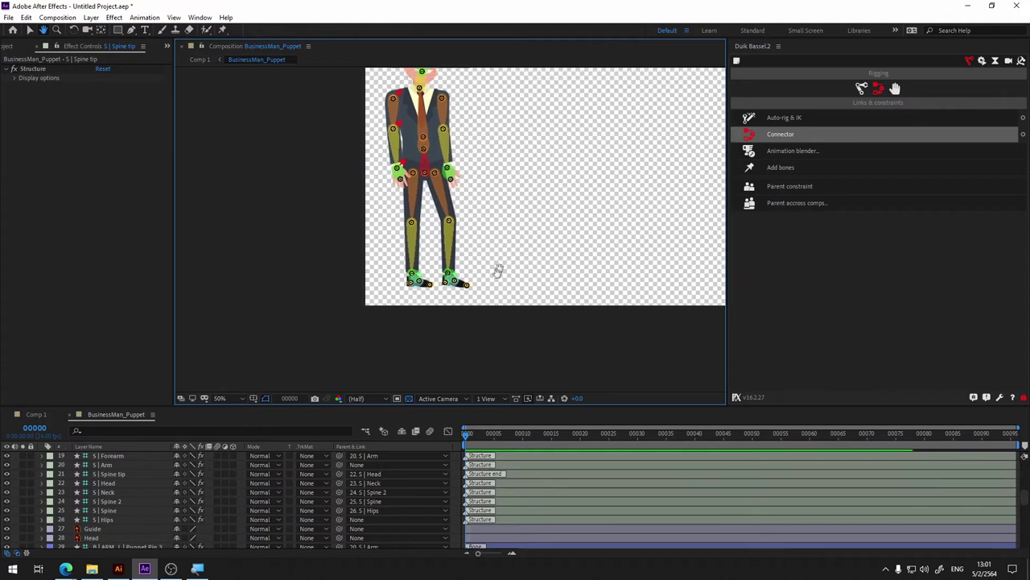
mouse_move(479, 308)
left_mouse_down()
mouse_move(415, 186)
mouse_move(419, 283)
left_mouse_up()
key("v")
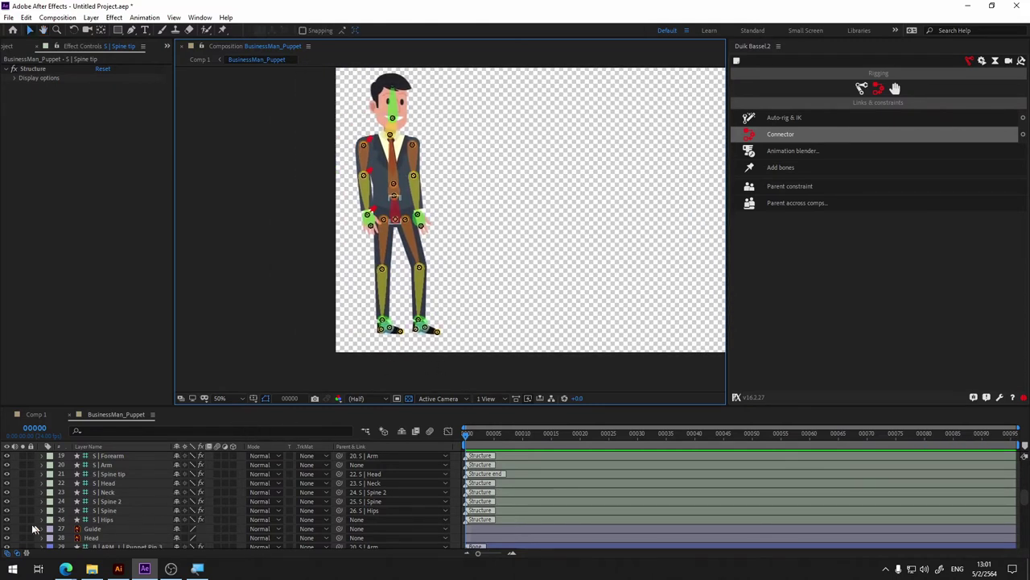
scroll(66, 486, "up", 5)
scroll(73, 486, "down", 8)
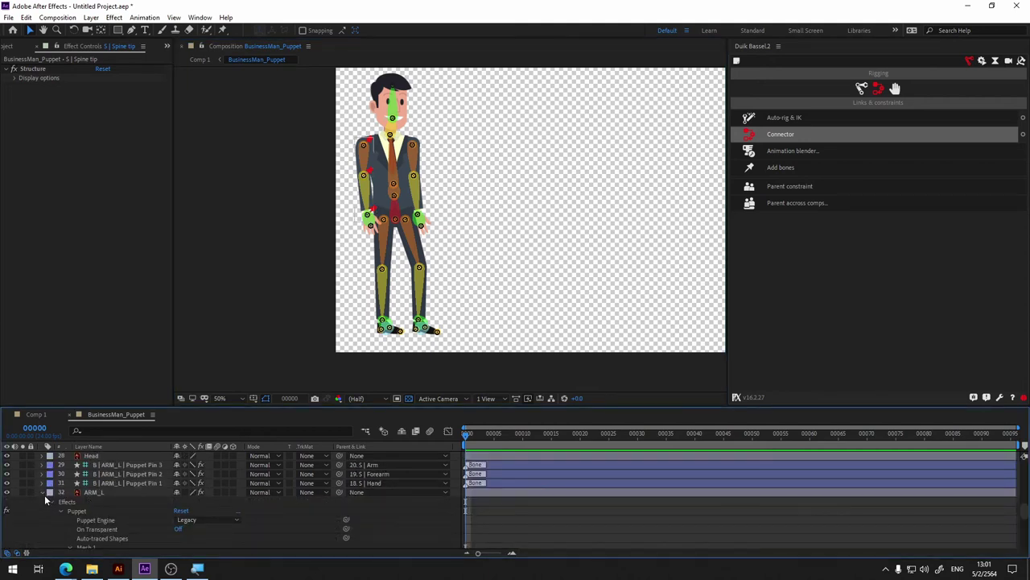
left_click(41, 494)
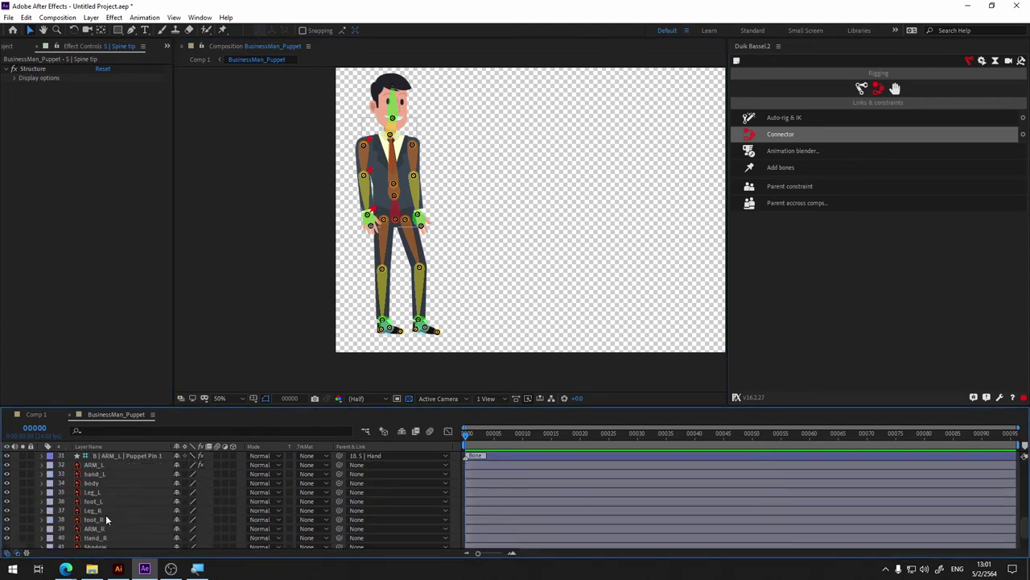
scroll(103, 499, "down", 2)
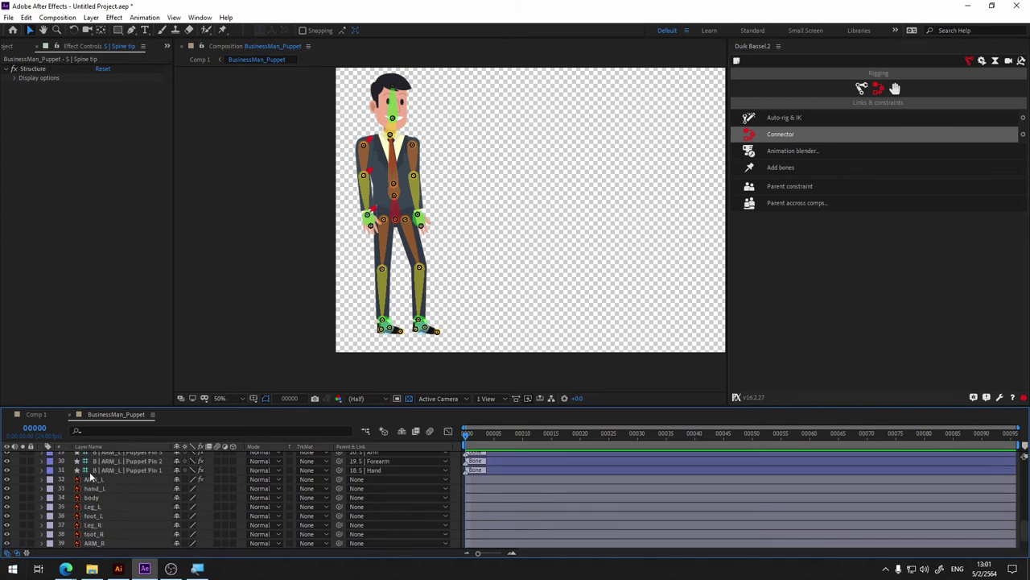
left_click(93, 480)
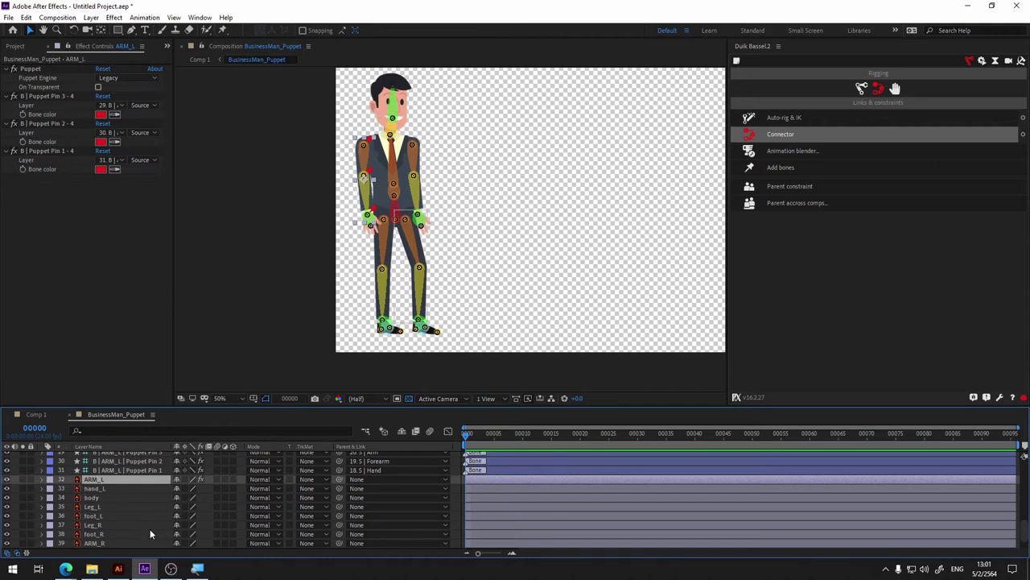
- Zoom in on the arms and hands and select the ARM_R layer
scroll(341, 494, "up", 3)
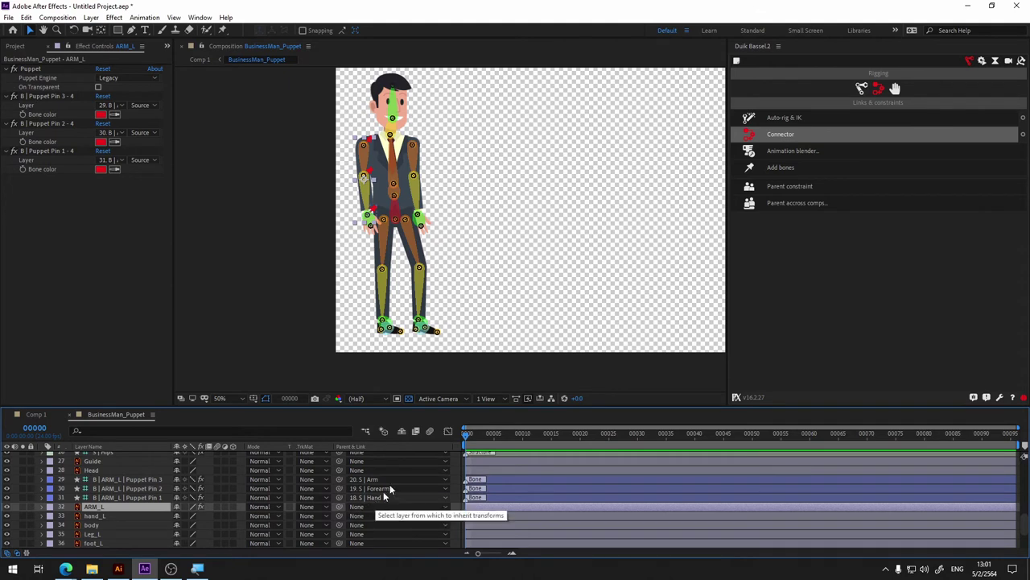
scroll(396, 224, "up", 4)
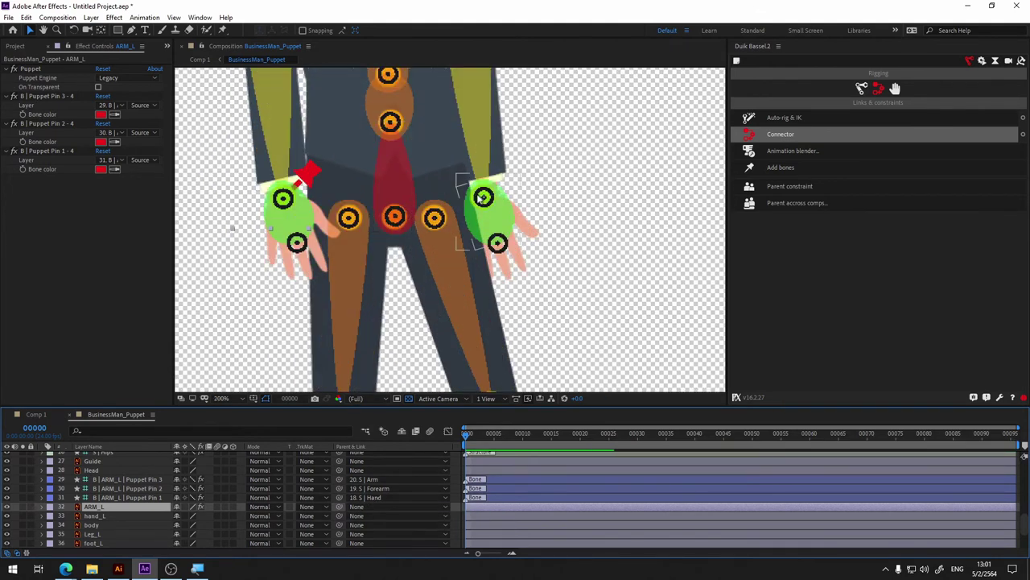
left_click_drag(572, 137, 611, 242)
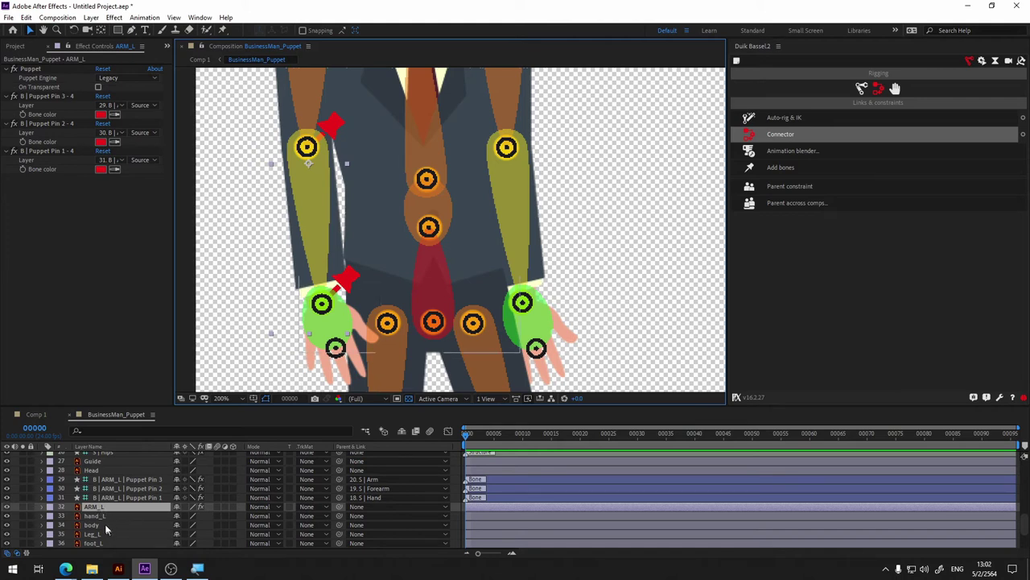
scroll(104, 494, "down", 2)
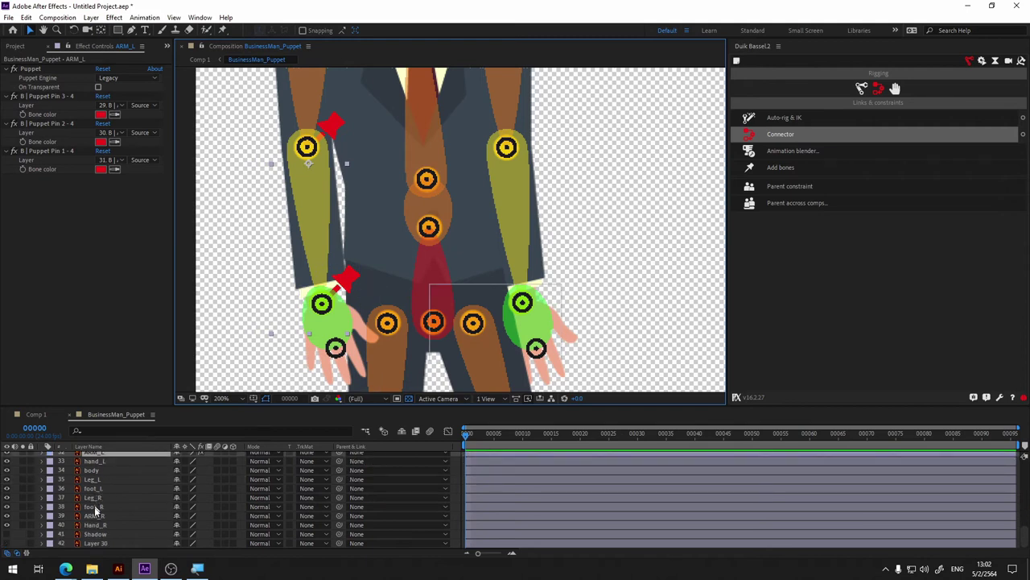
left_click(95, 527)
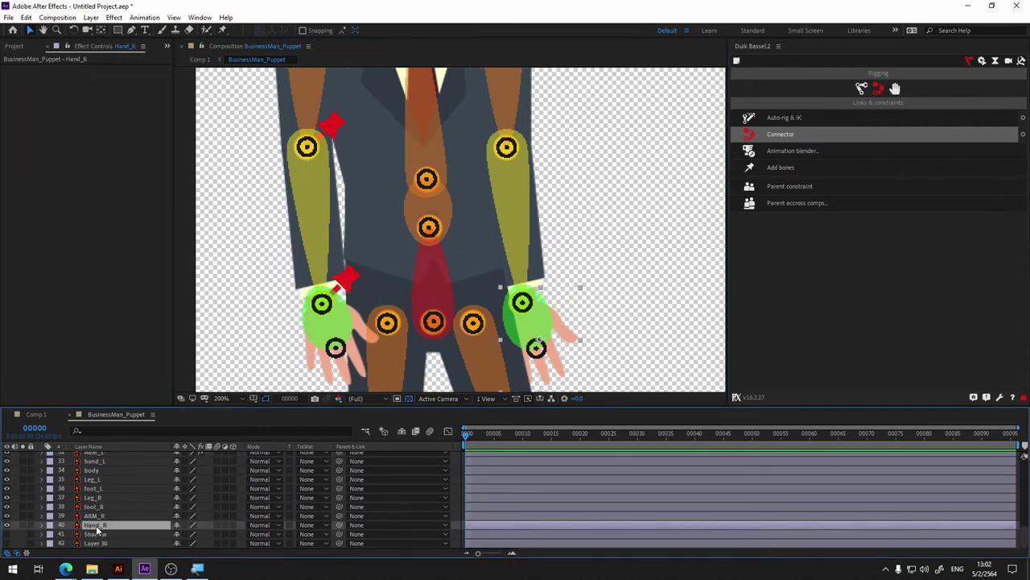
left_click(94, 515)
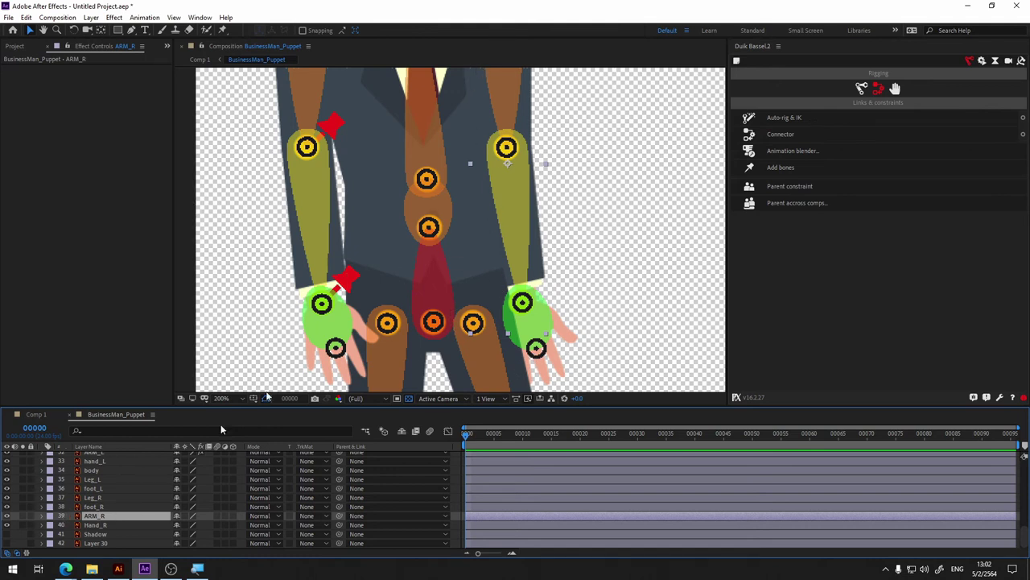
- Puppet-pin ARM_R at the right hand and at the shoulder
left_click(223, 32)
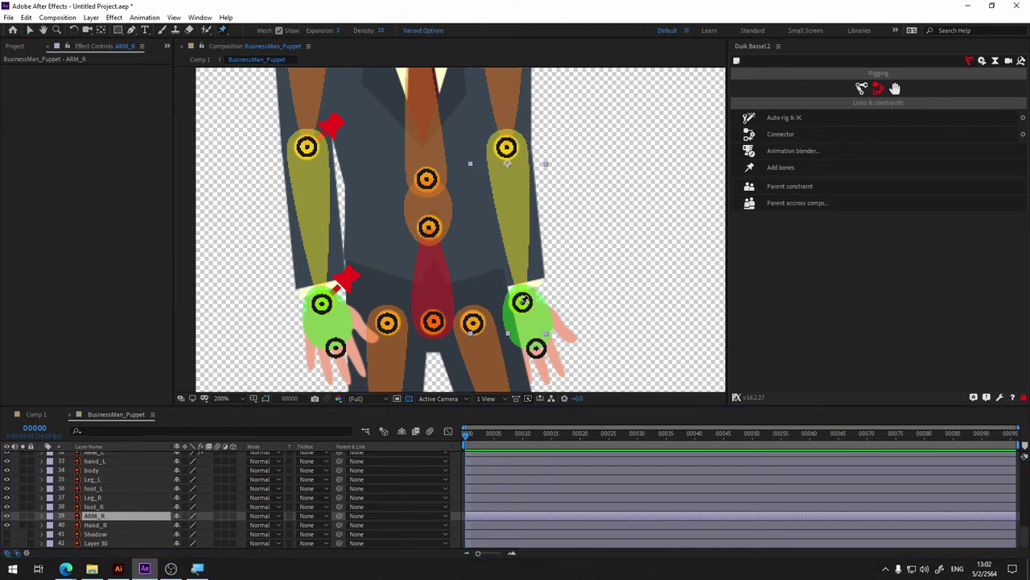
left_click(523, 300)
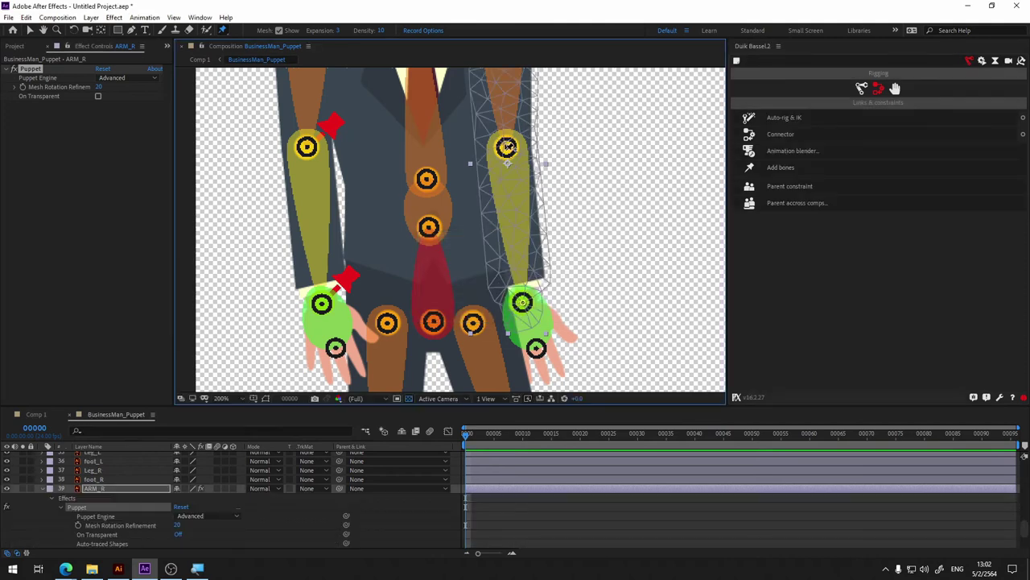
left_click_drag(589, 102, 577, 244)
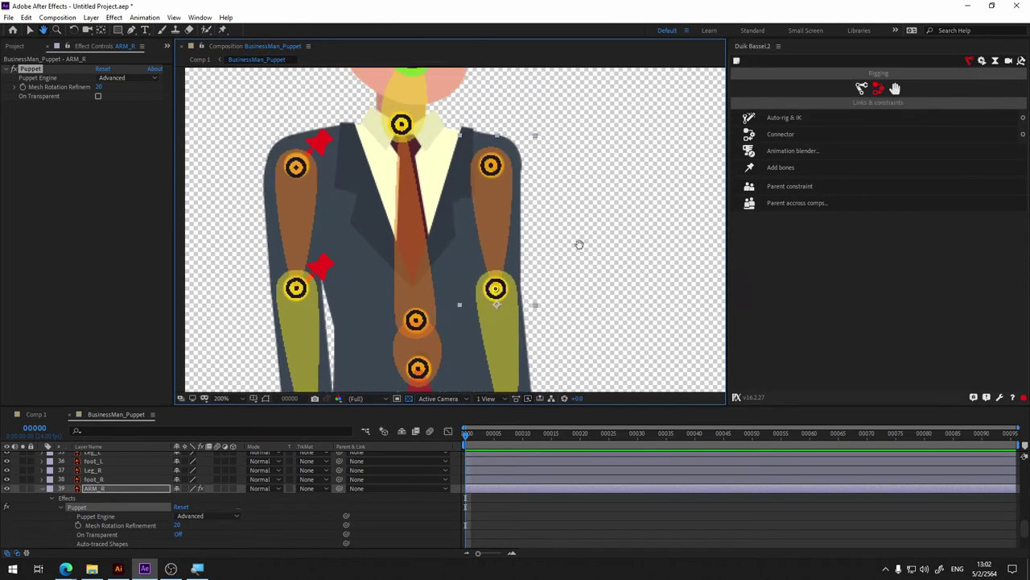
left_click(493, 167)
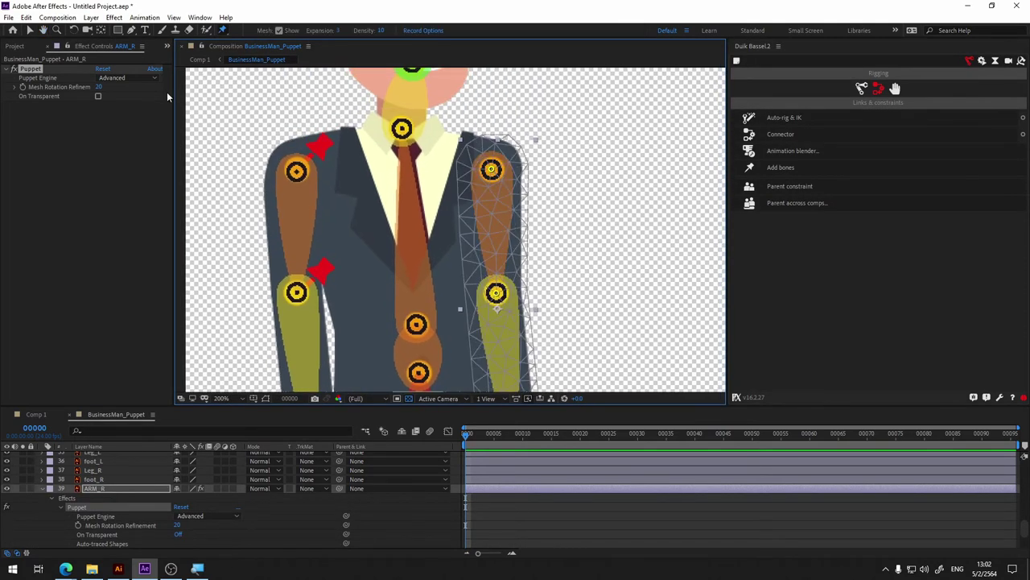
- Switch ARM_R's Puppet engine to Legacy and set the mesh to 500 triangles
left_click(129, 77)
left_click(124, 89)
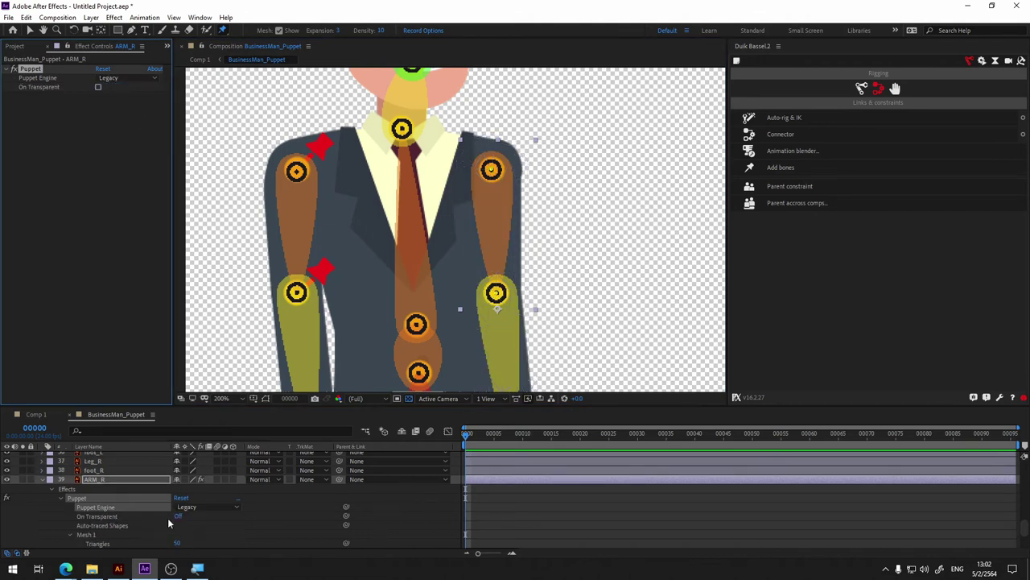
left_click(177, 545)
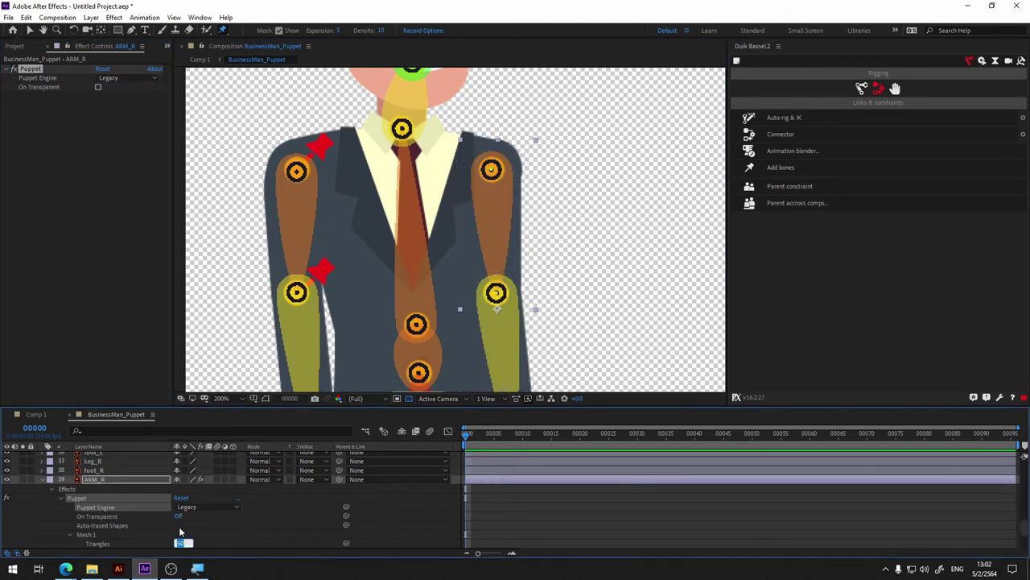
left_click(180, 531)
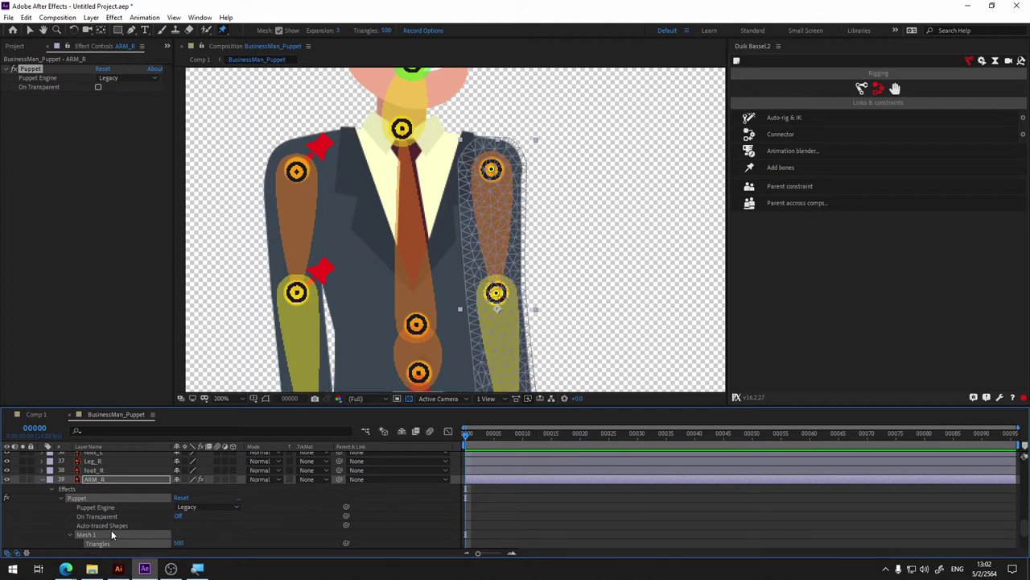
left_click(783, 167)
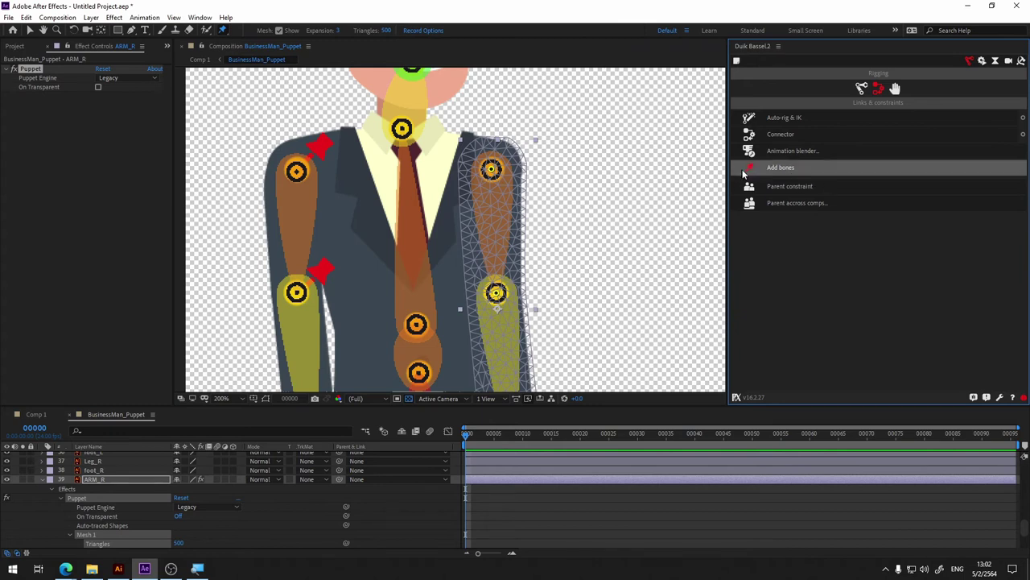
- Add Duik bones for the right-arm pins, then collapse ARM_R's properties and deselect
left_click(762, 168)
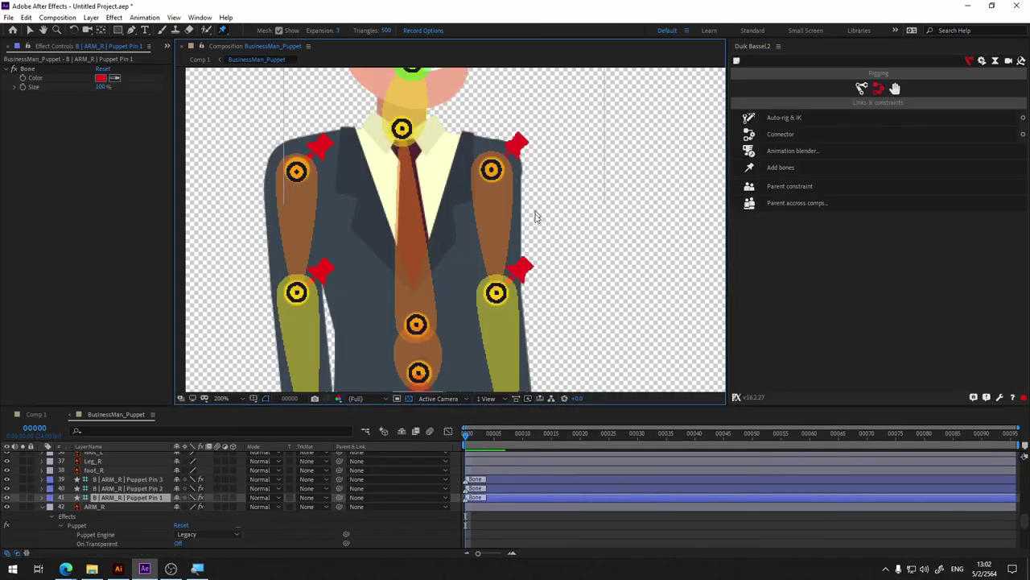
key("h")
mouse_move(620, 336)
left_mouse_down()
mouse_move(607, 159)
mouse_move(642, 191)
left_mouse_up()
key("v")
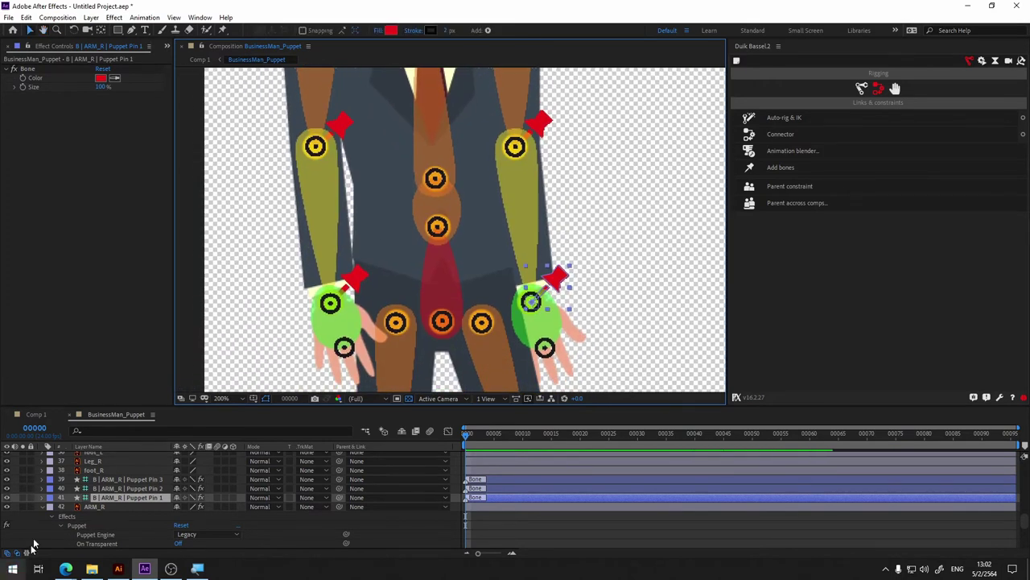
left_click(45, 508)
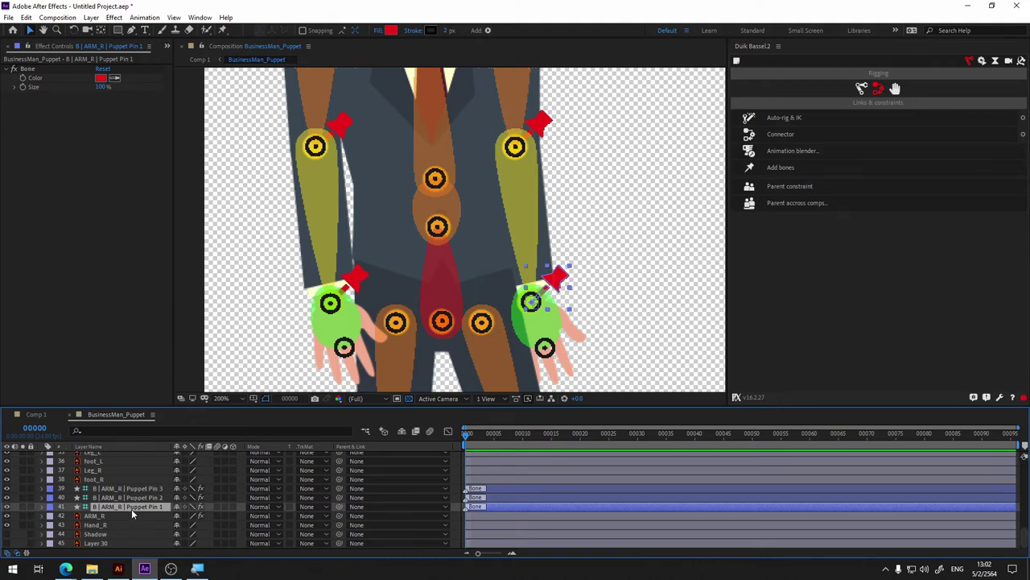
left_click(624, 226)
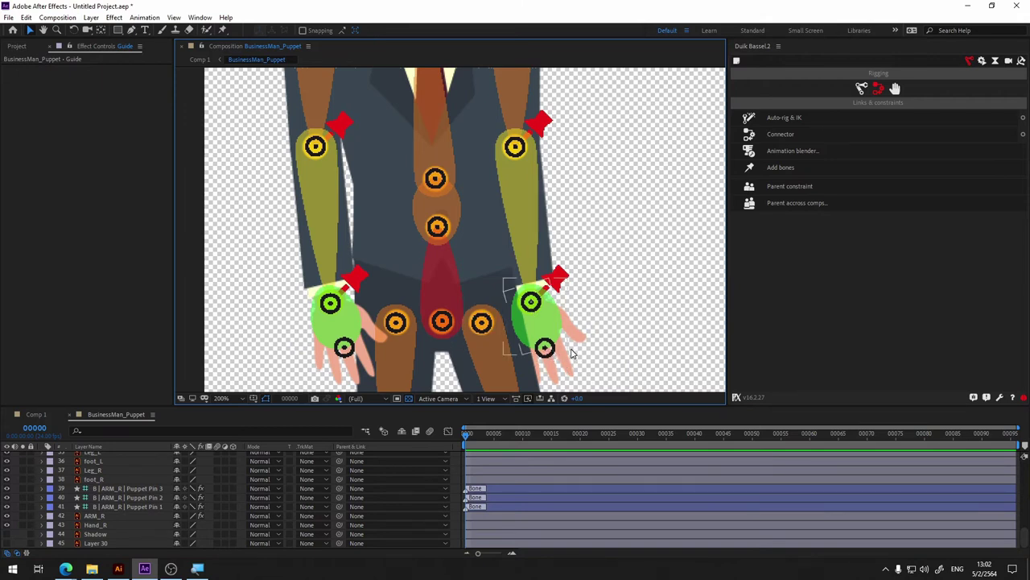
- Parent the right-arm Puppet Pin 1 bone to S | Hand 2
left_click(566, 353)
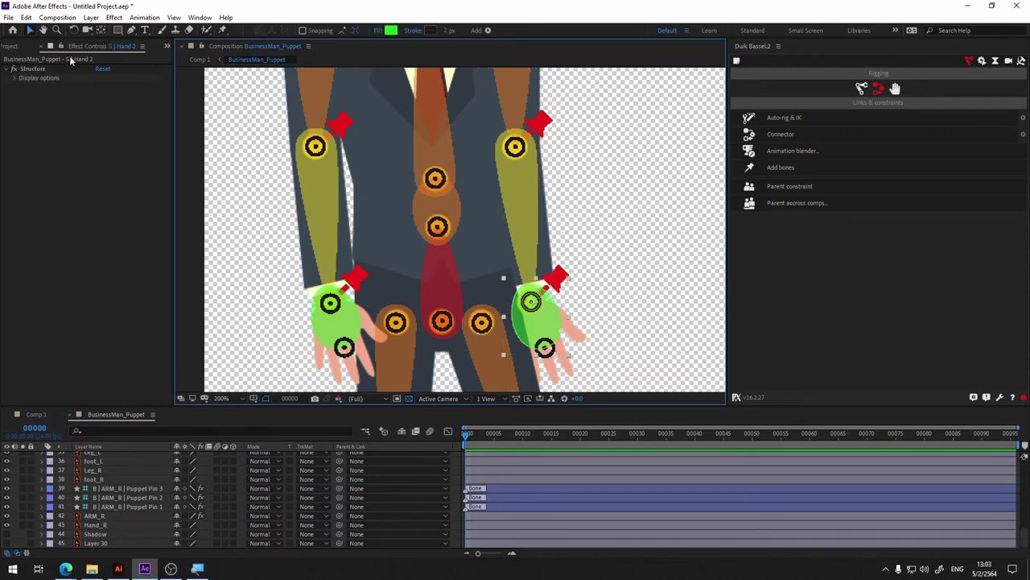
left_click(648, 293)
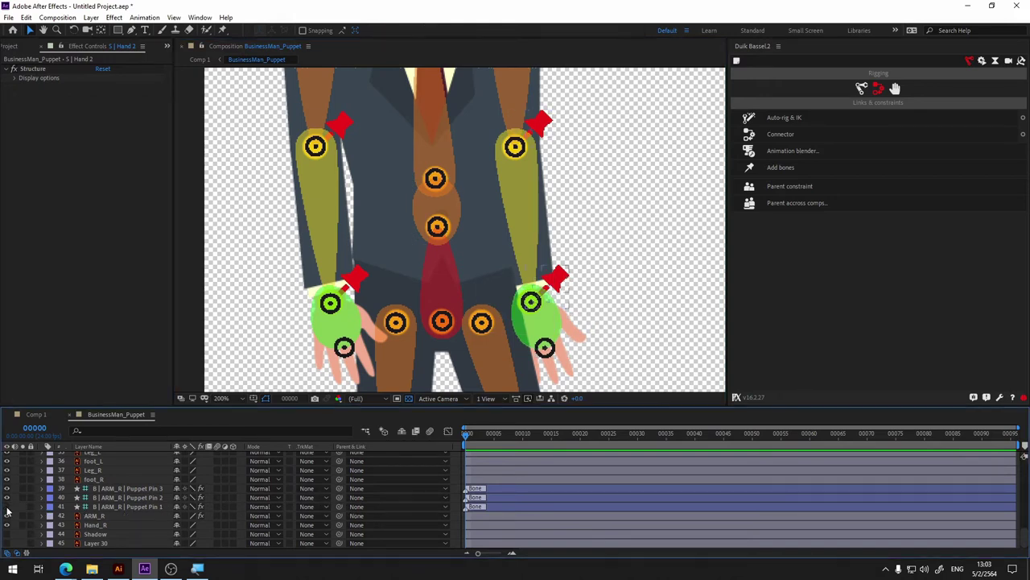
left_click(357, 506)
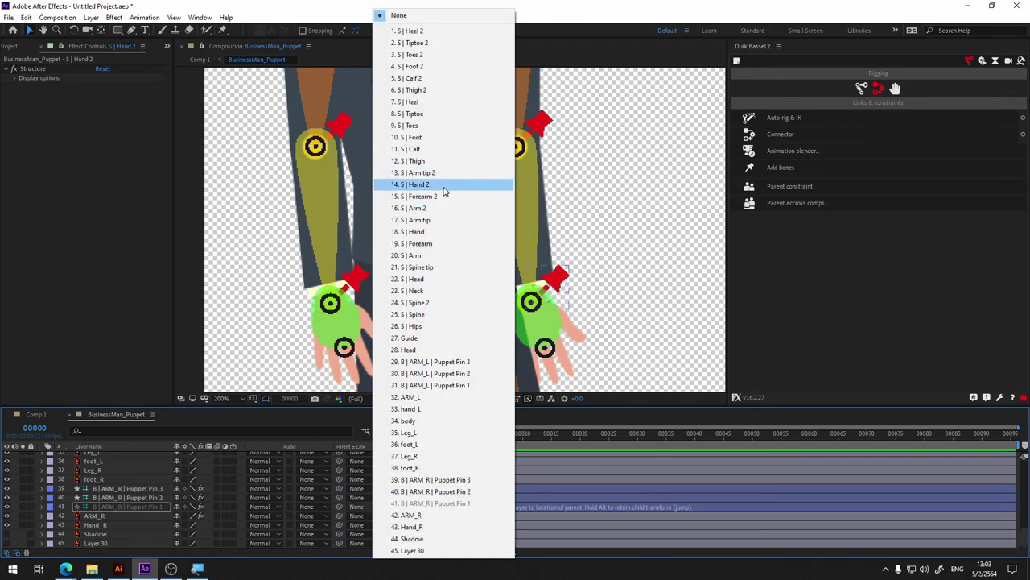
left_click(443, 189)
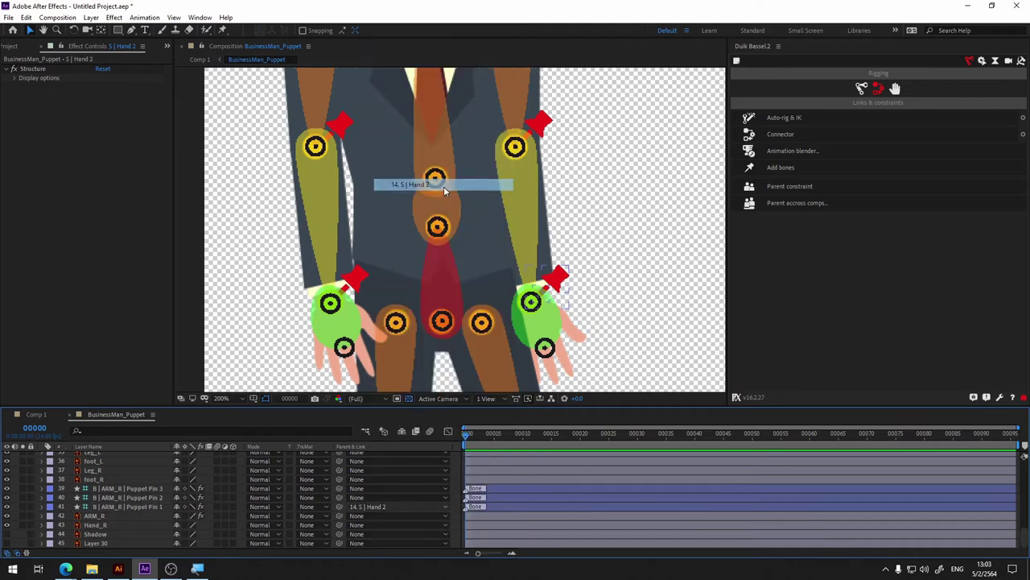
- Parent Puppet Pin 2 to S | Forearm 2 and Puppet Pin 3 to S | Arm 2
left_click(359, 497)
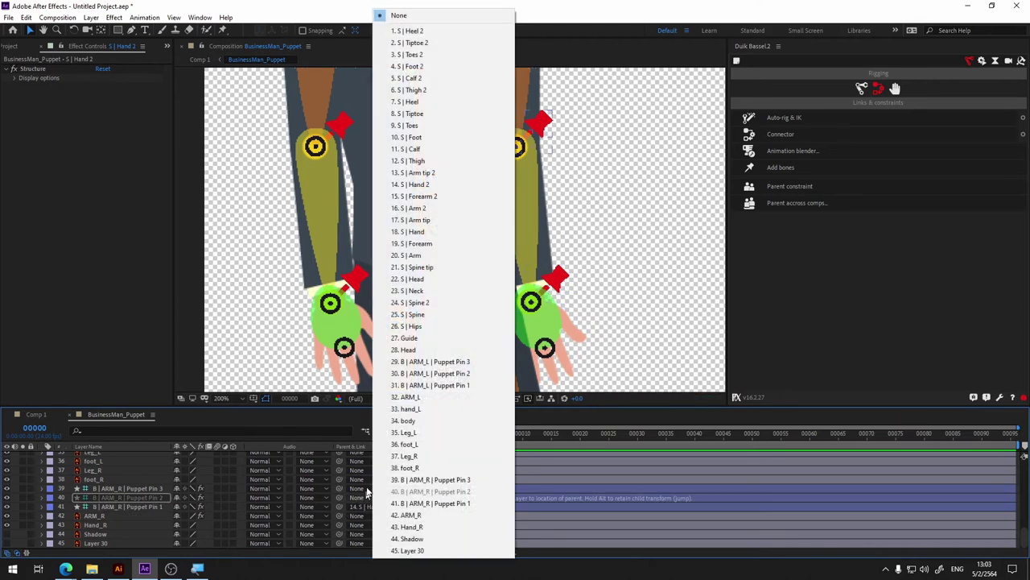
left_click(447, 196)
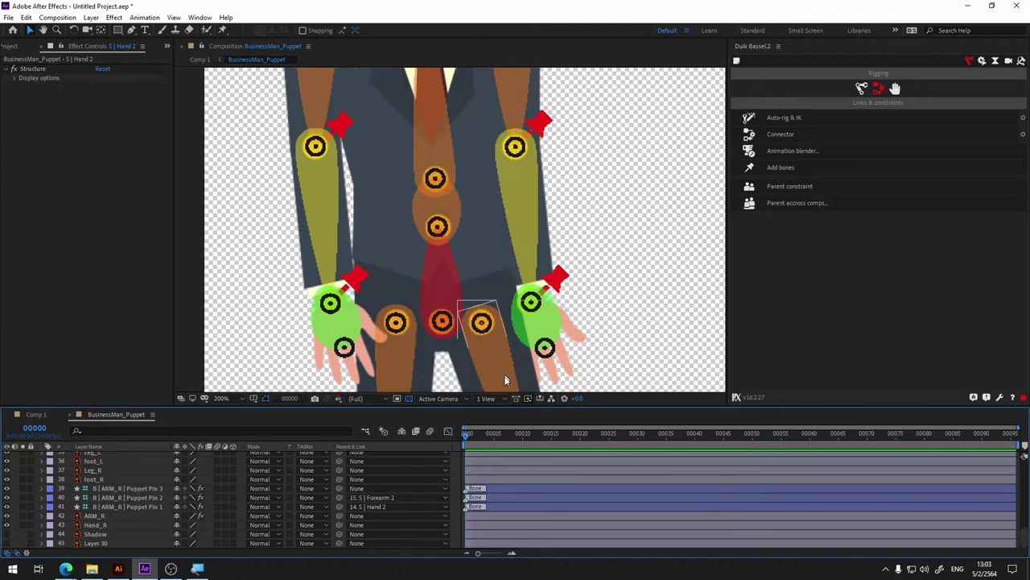
left_click(361, 488)
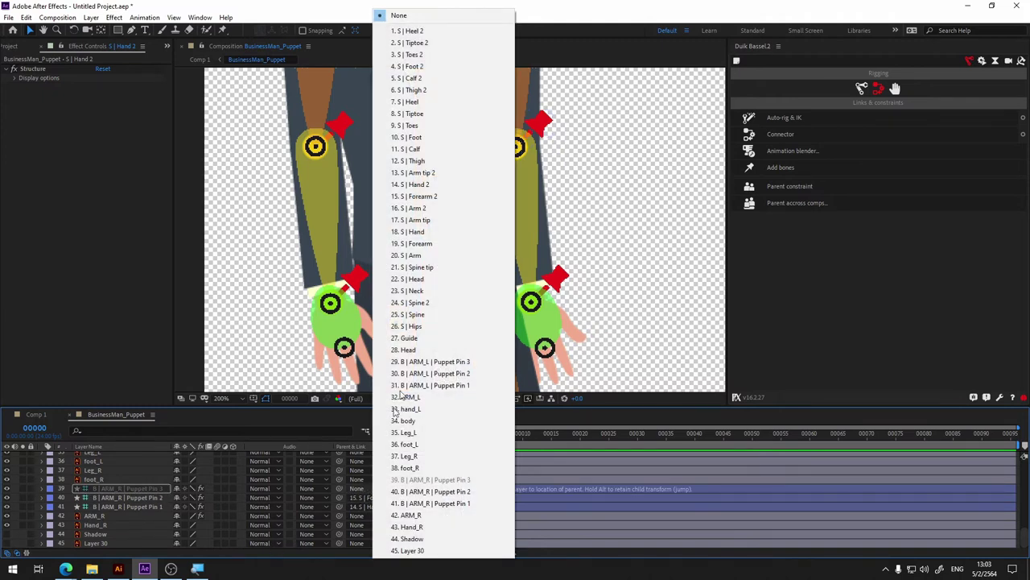
left_click(431, 210)
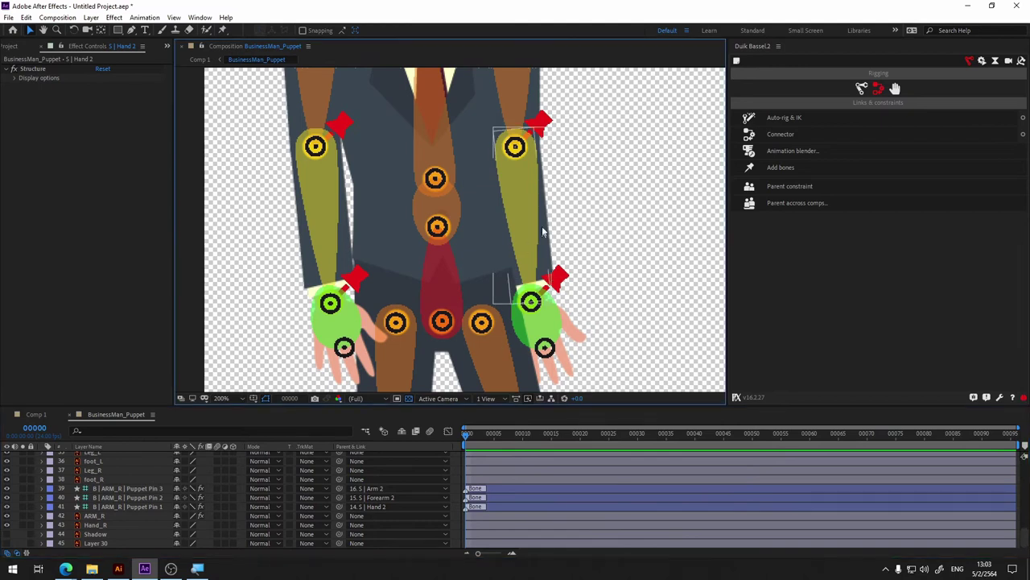
scroll(683, 299, "down", 5)
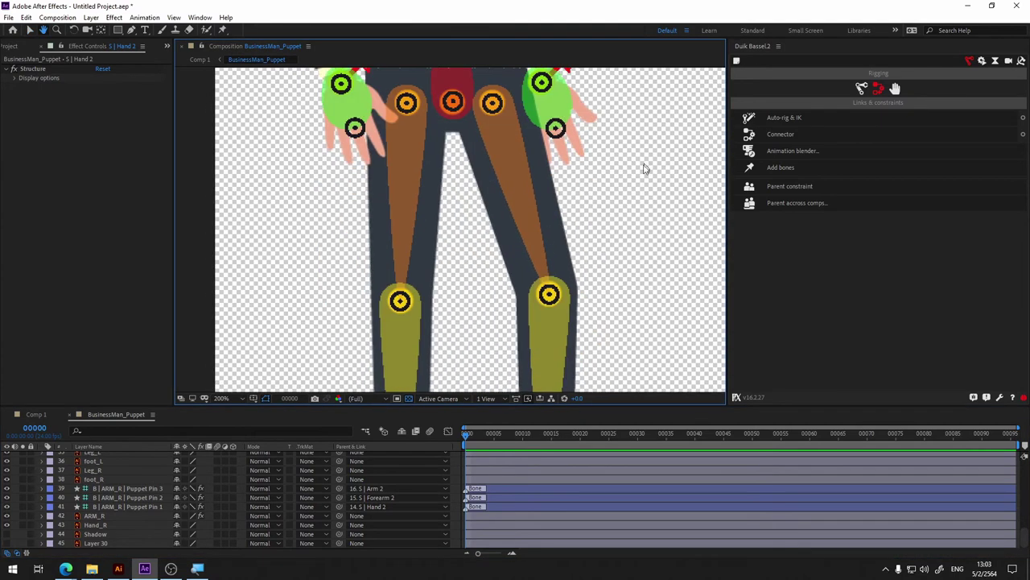
scroll(656, 211, "up", 5)
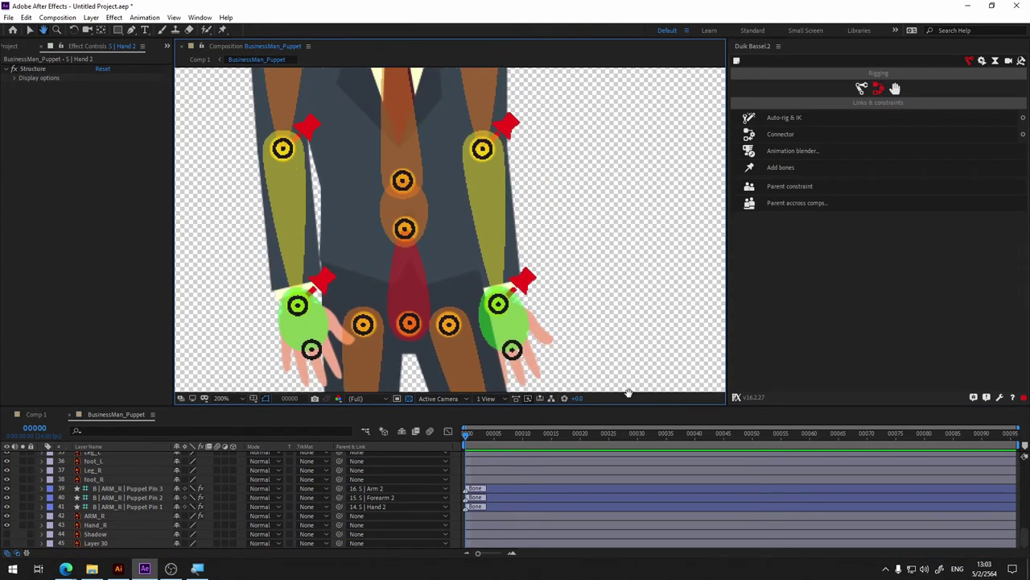
scroll(639, 228, "up", 2)
mouse_move(655, 306)
left_mouse_down()
mouse_move(685, 195)
mouse_move(665, 134)
left_mouse_up()
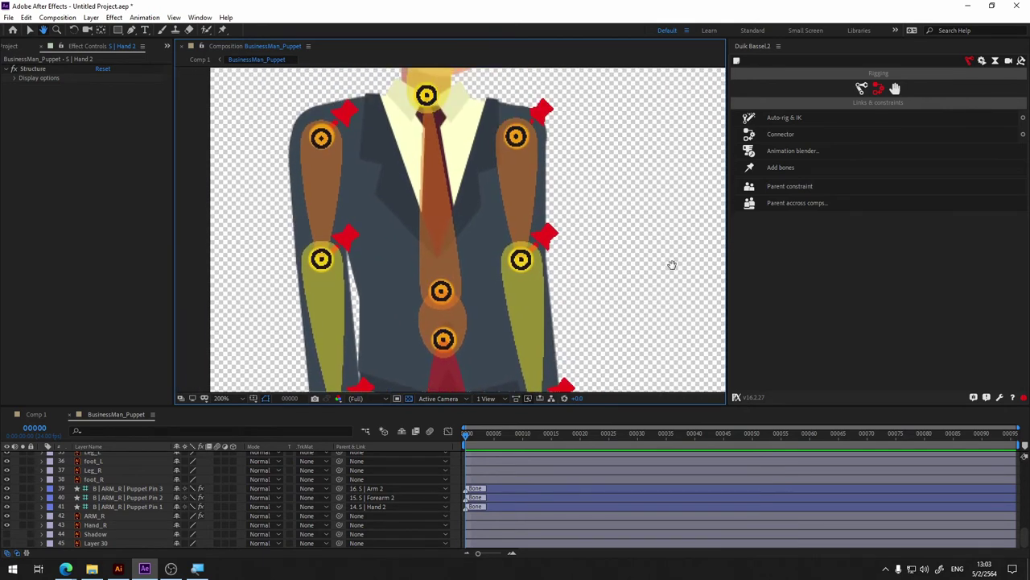
left_click(486, 299)
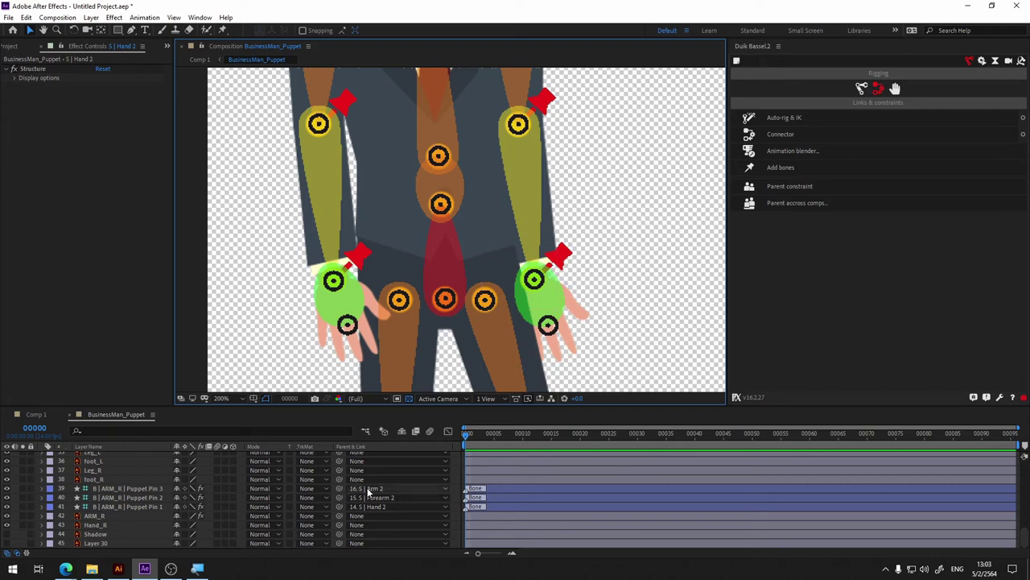
left_click(6, 525)
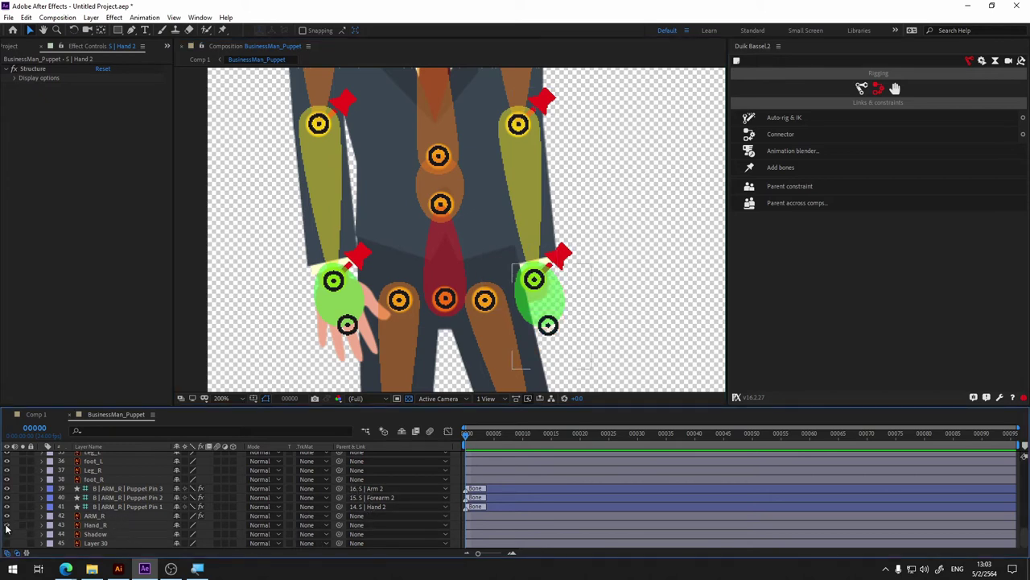
left_click(6, 525)
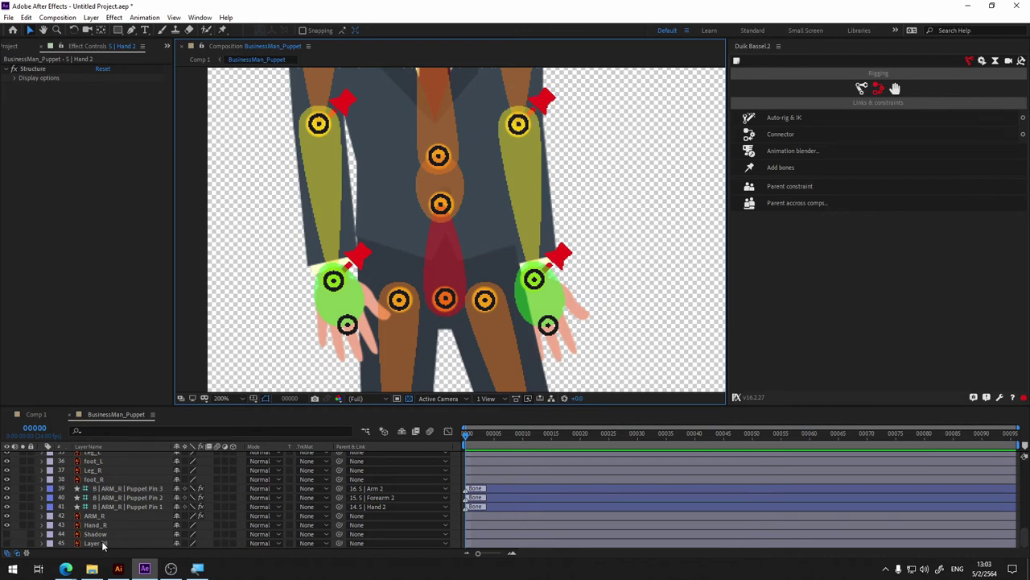
key("h")
scroll(661, 336, "down", 5)
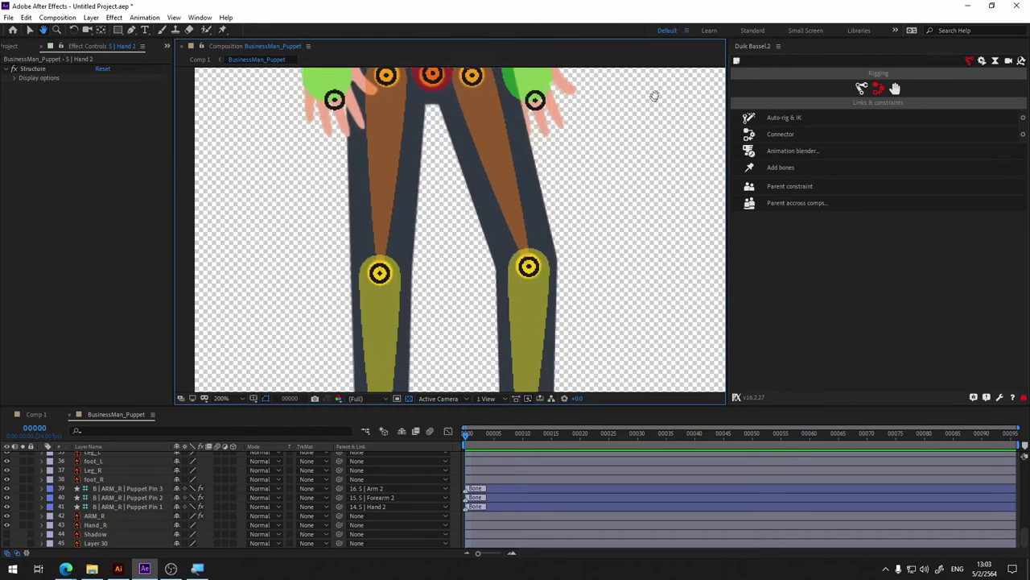
scroll(656, 91, "down", 2)
scroll(663, 173, "up", 2)
scroll(566, 191, "down", 2)
scroll(566, 190, "down", 1)
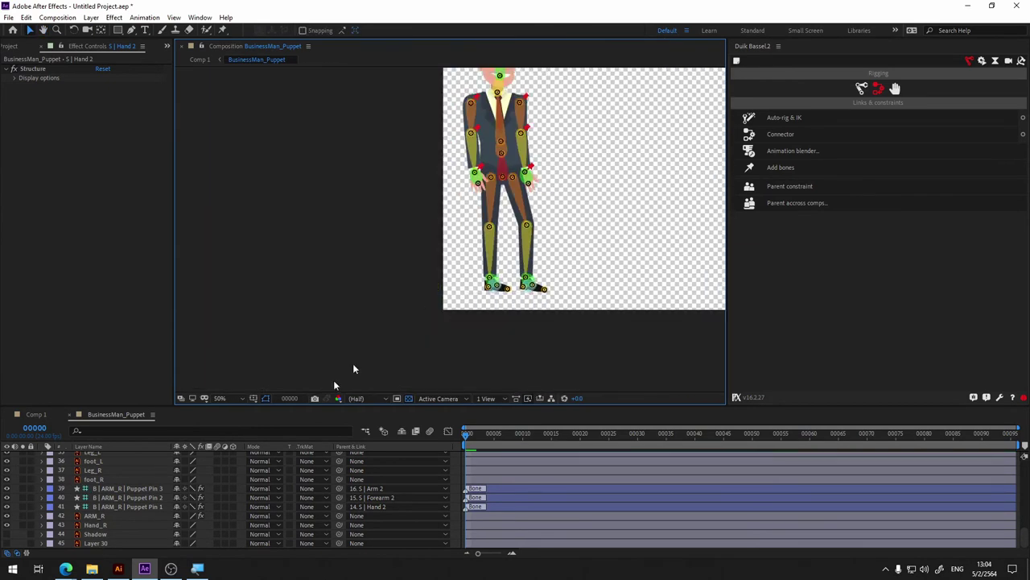
left_click(6, 470)
left_click(6, 471)
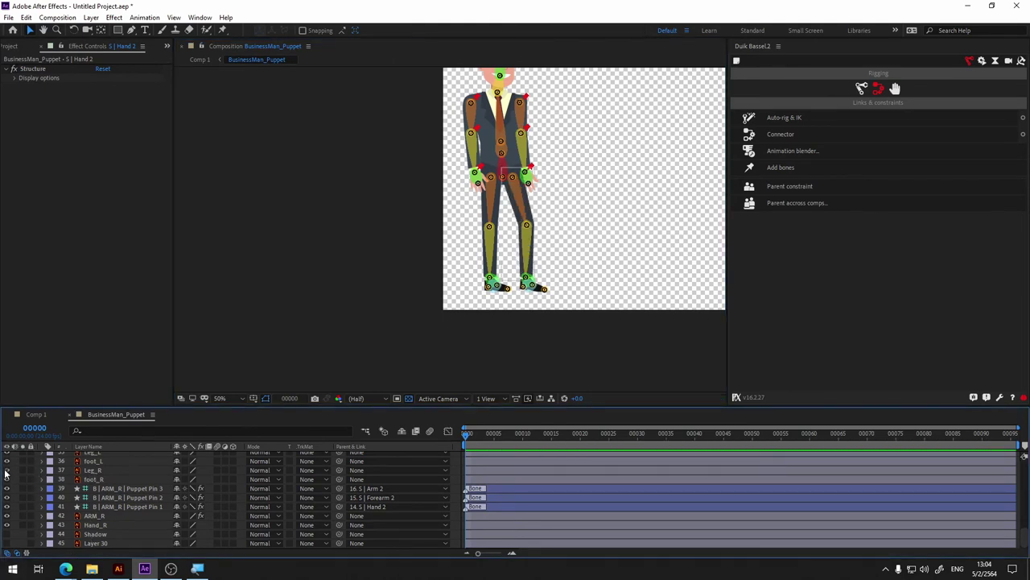
left_click(94, 471)
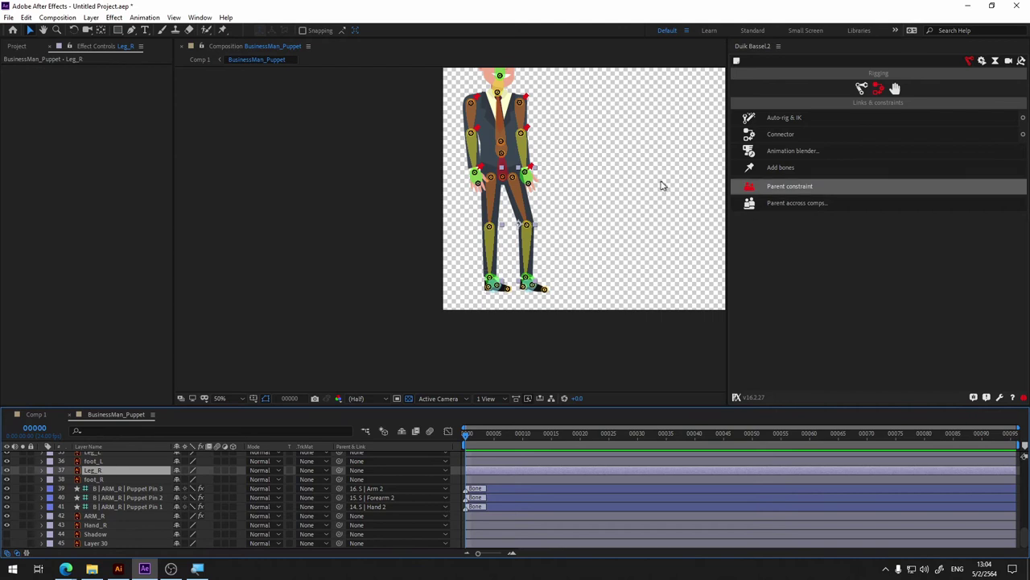
- Puppet-pin Leg_R at the top of the leg, the knee and the foot
scroll(664, 185, "up", 1)
mouse_move(539, 270)
left_mouse_down()
mouse_move(559, 229)
mouse_move(573, 251)
left_mouse_up()
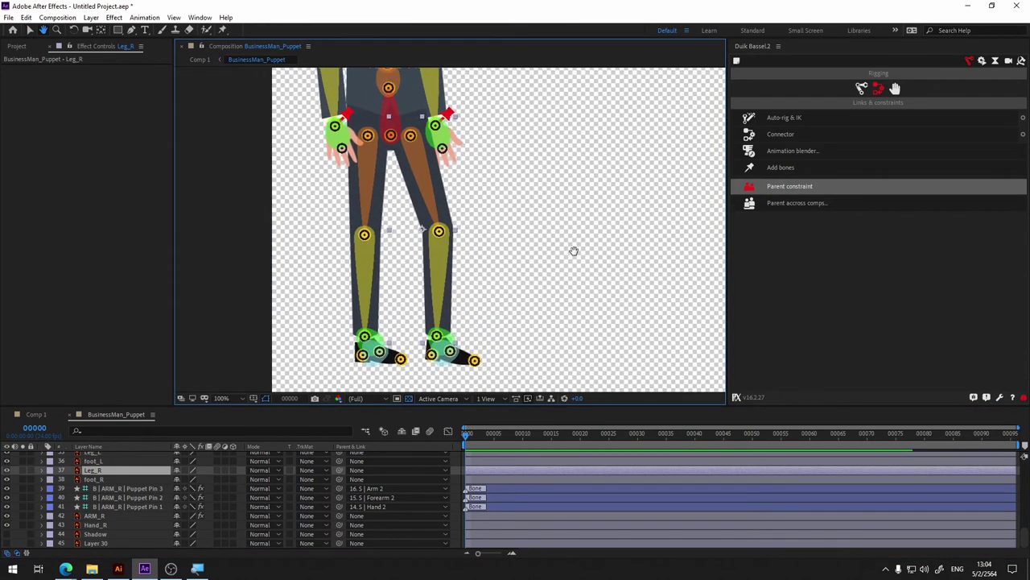
key("v")
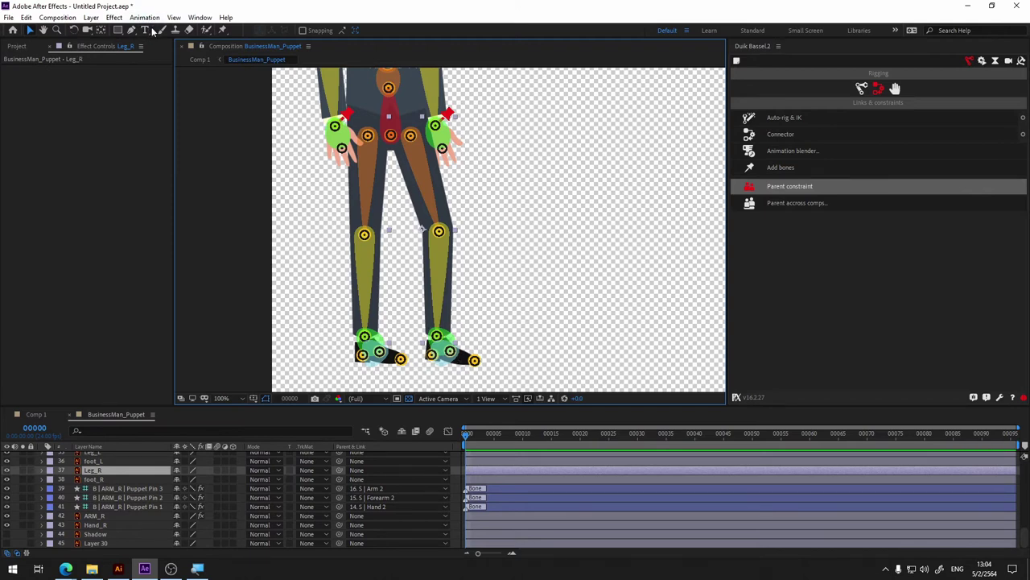
left_click(223, 30)
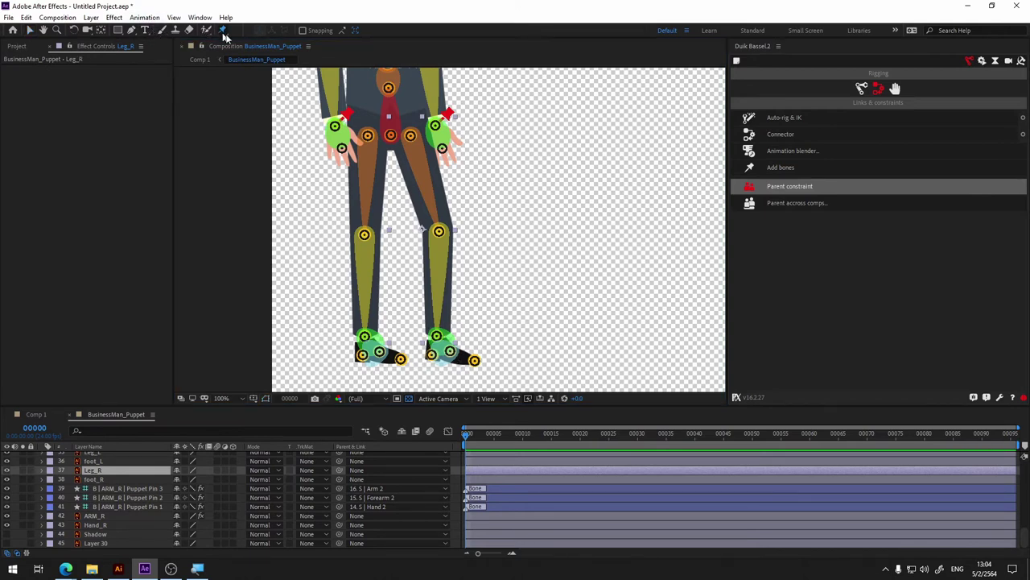
left_click(412, 135)
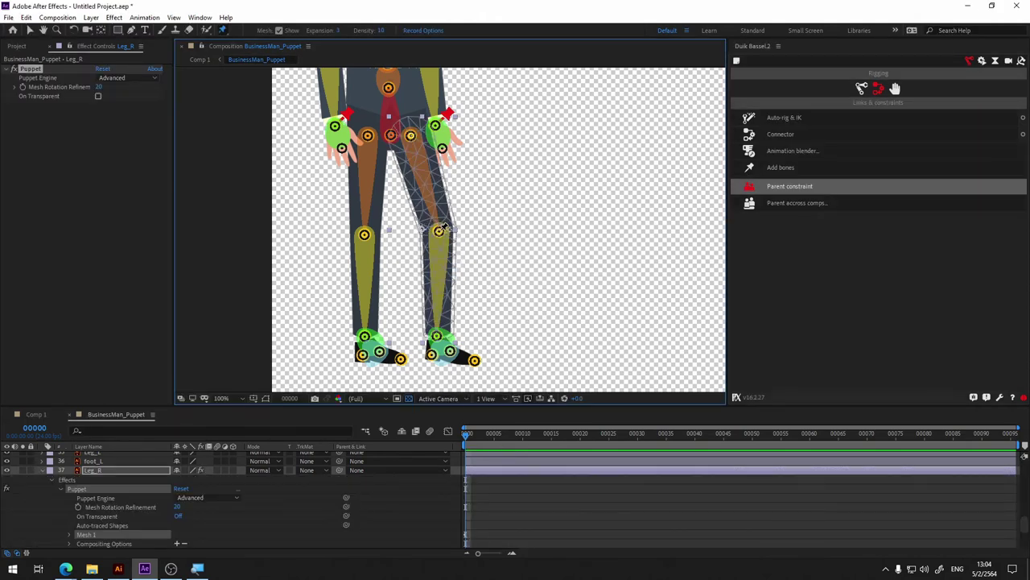
left_click(439, 230)
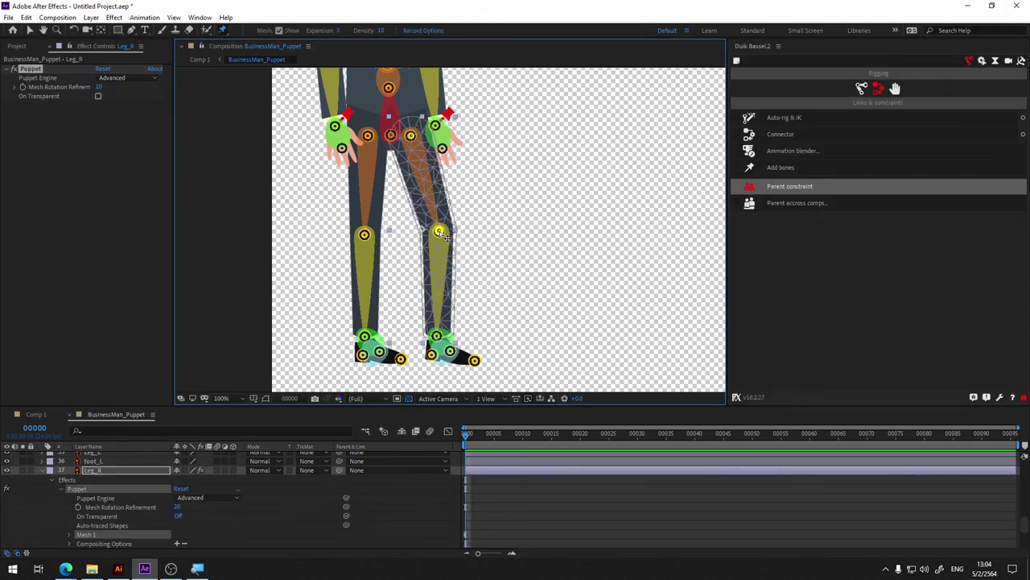
left_click(439, 336)
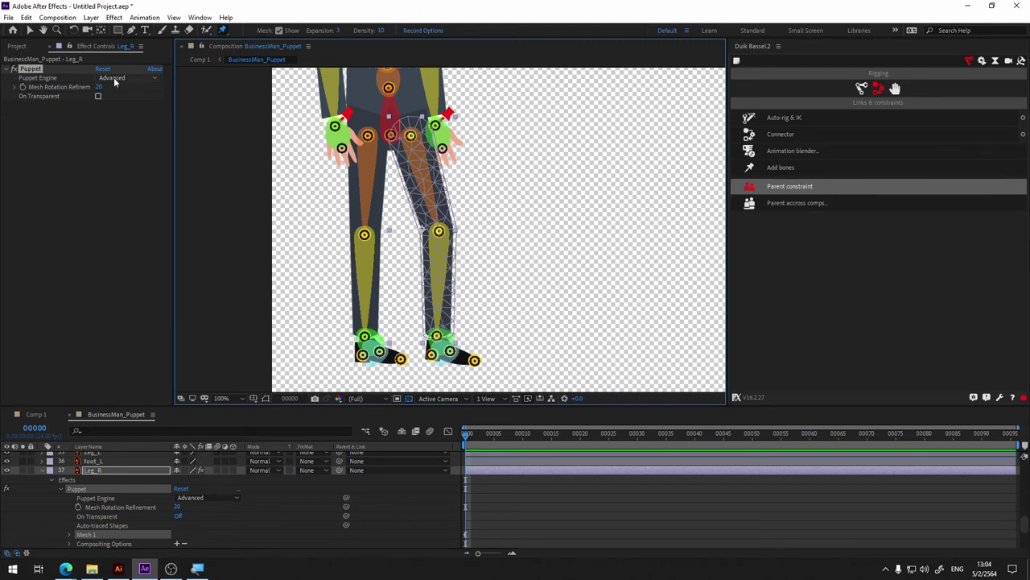
- Set Leg_R's Puppet engine to Legacy with 500 triangles, then add Duik bones for its pins
left_click(114, 77)
left_click(114, 87)
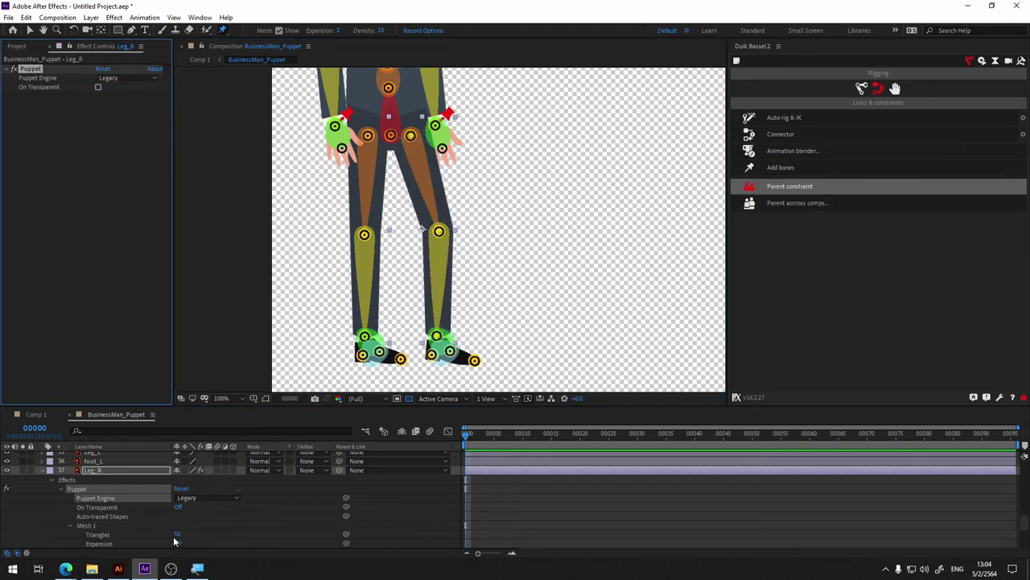
left_click(181, 535)
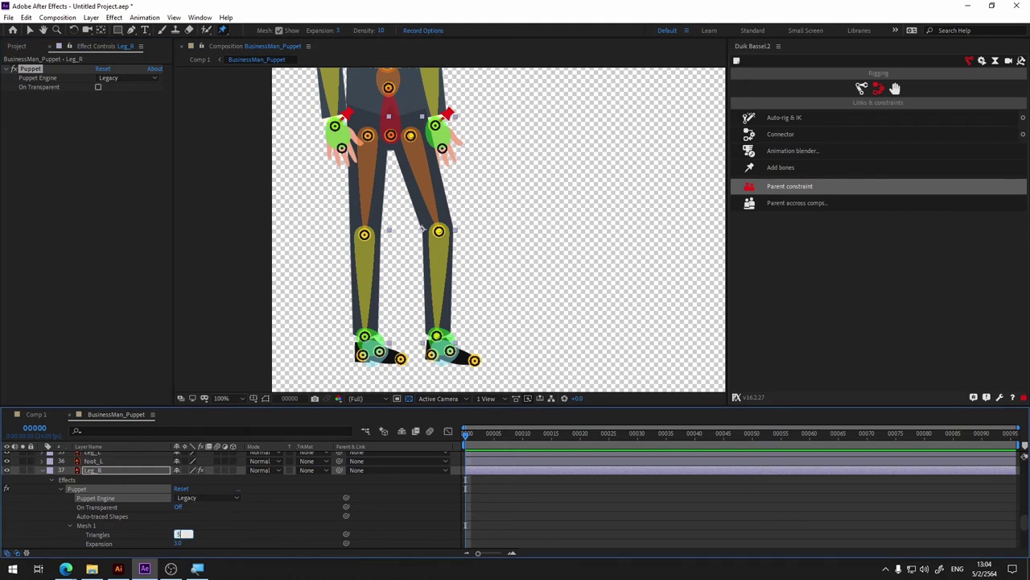
key("Return")
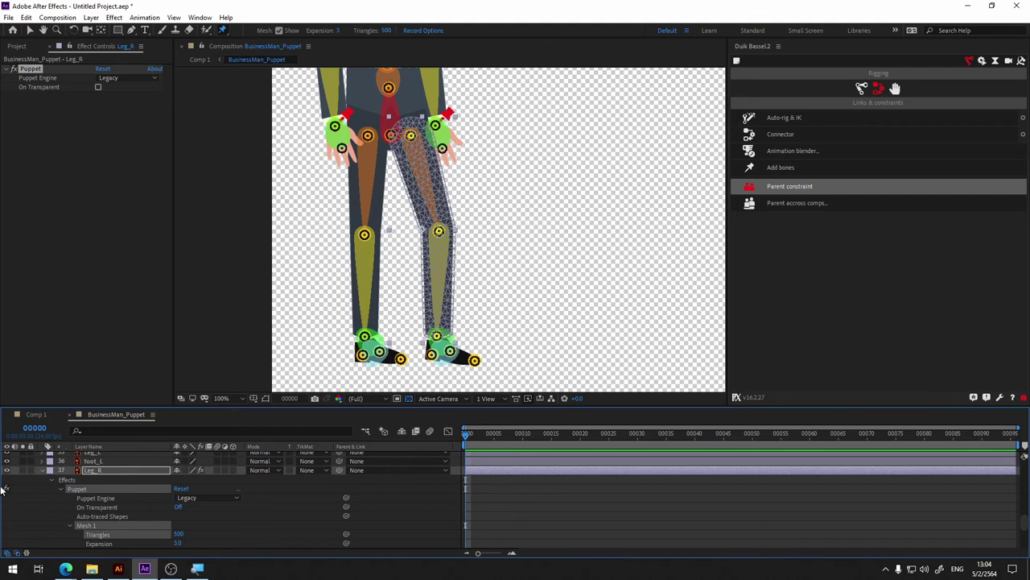
left_click(89, 470)
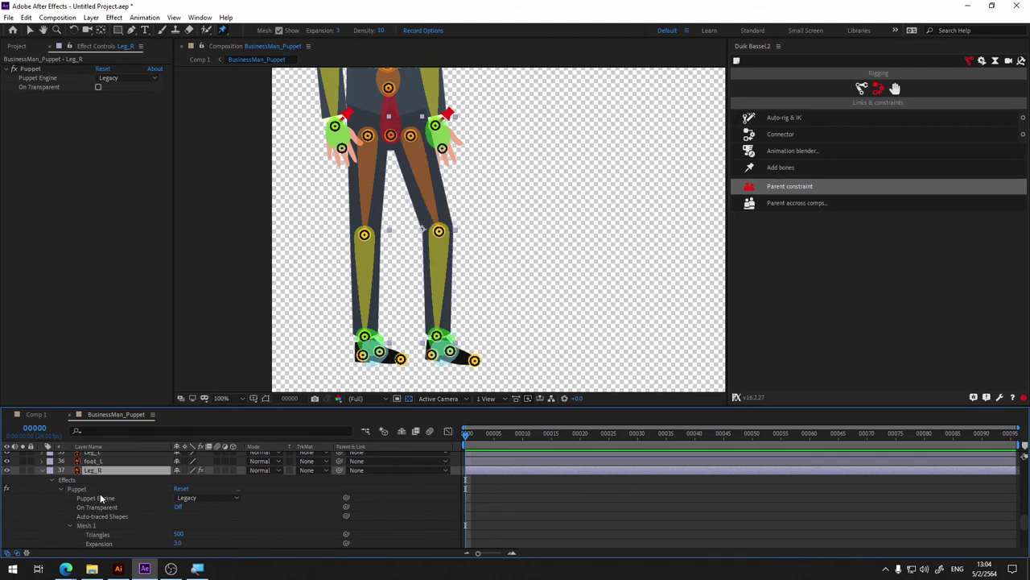
left_click(99, 490)
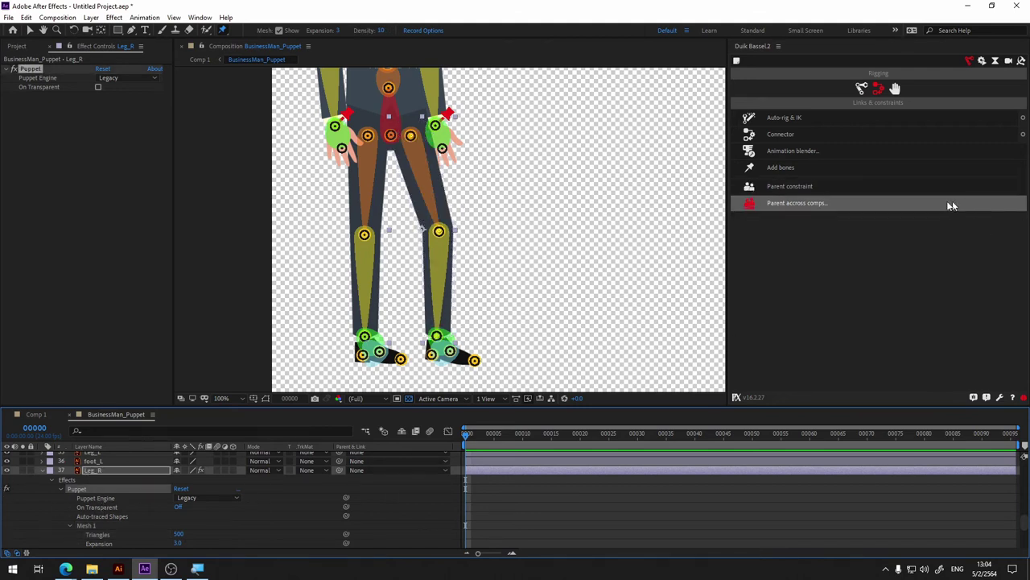
left_click(776, 168)
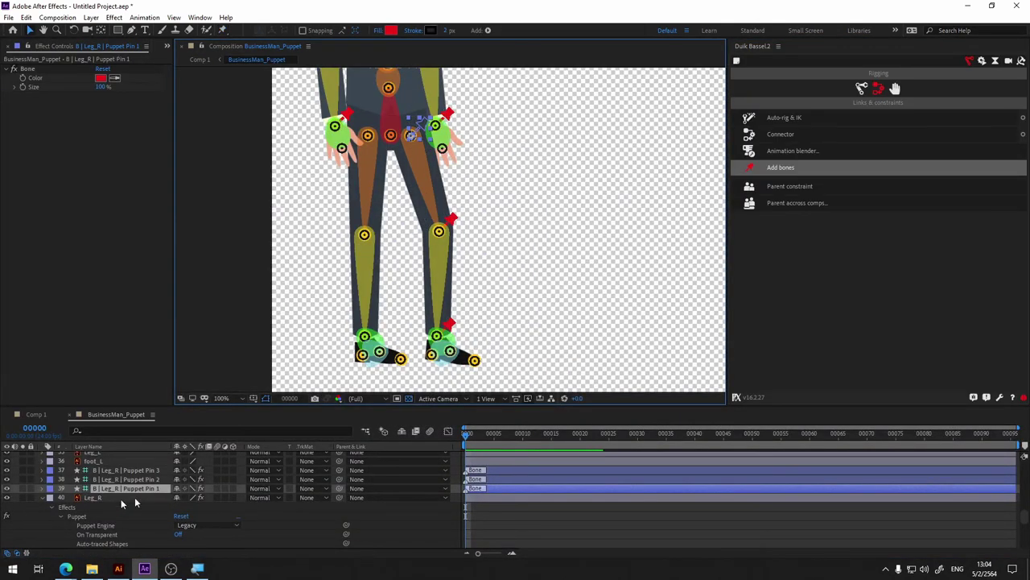
- Parent right-leg Pin 1 to S | Thigh 2, Pin 2 to S | Calf 2, Pin 3 to S | Foot 2
left_click(42, 496)
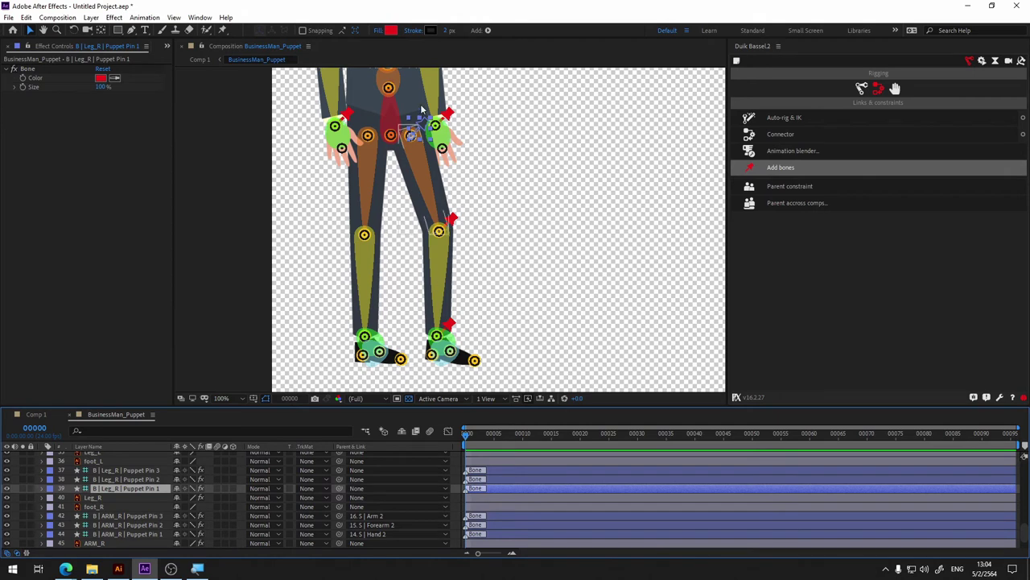
left_click(360, 489)
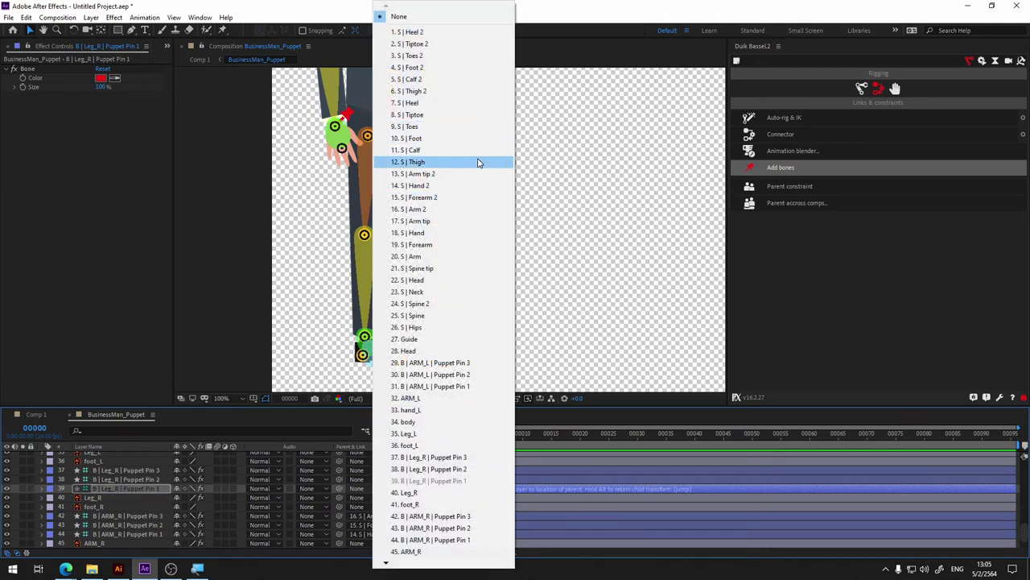
left_click(441, 91)
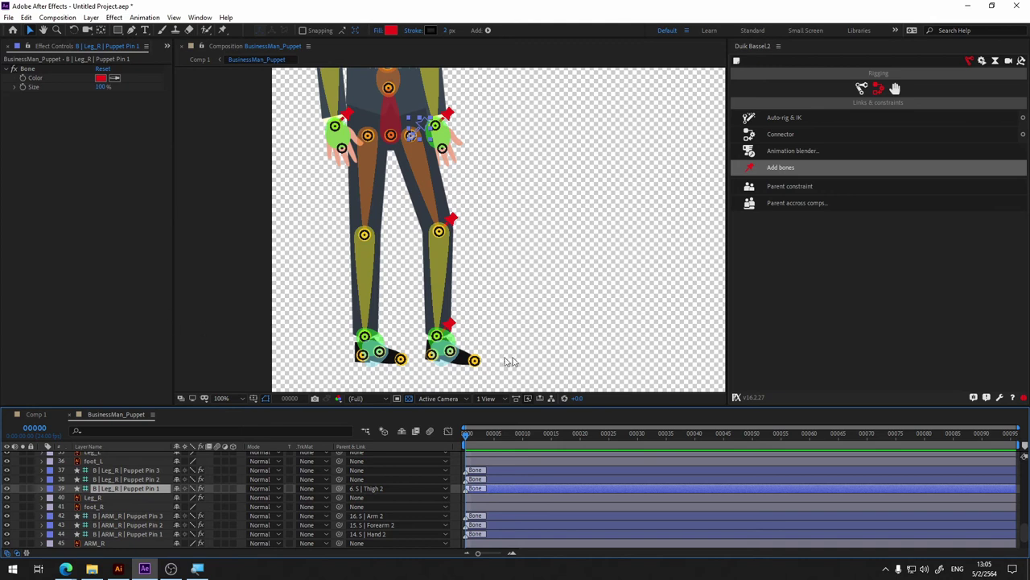
left_click(476, 360)
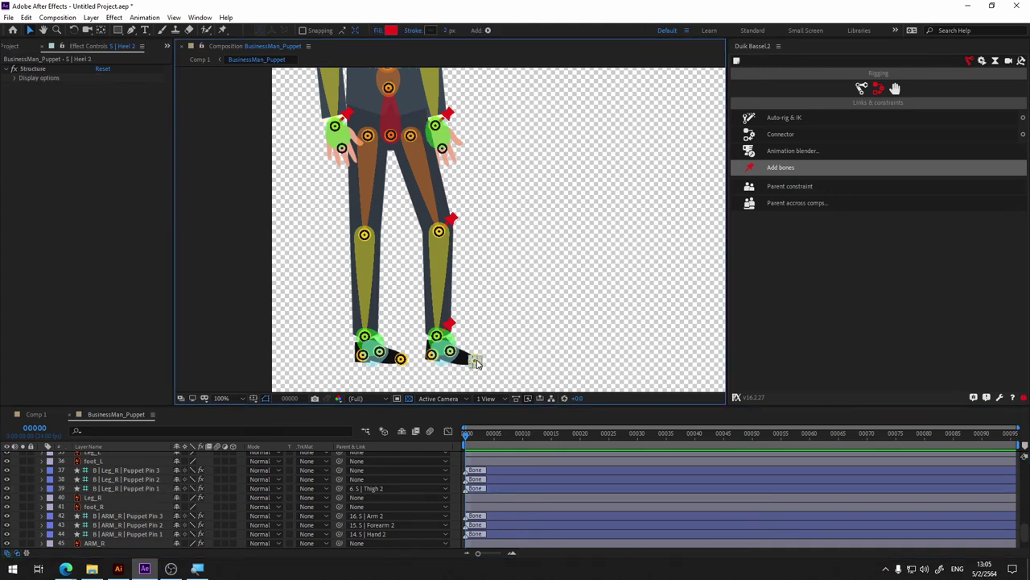
left_click(430, 359)
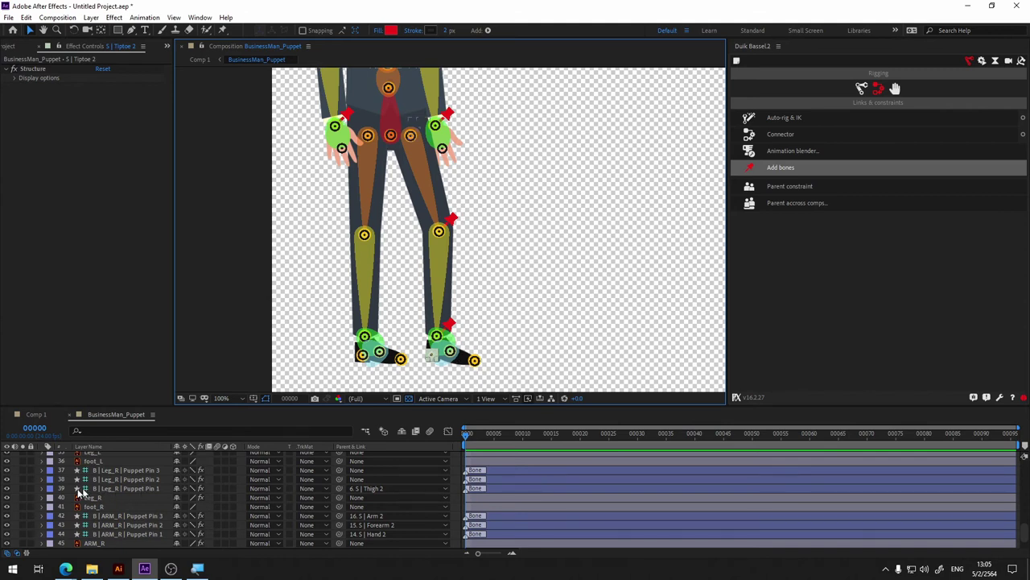
left_click(369, 481)
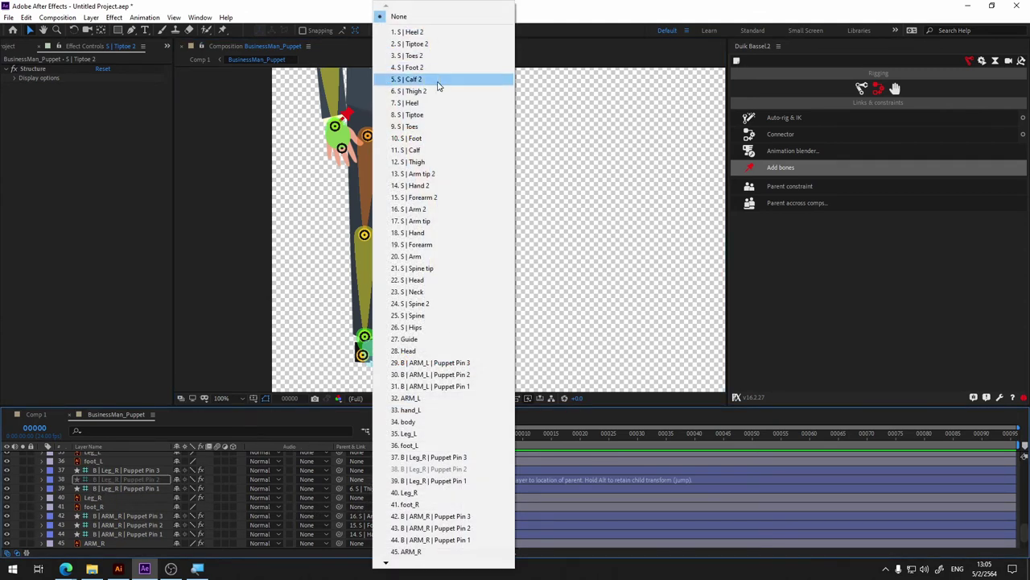
left_click(439, 78)
left_click(358, 469)
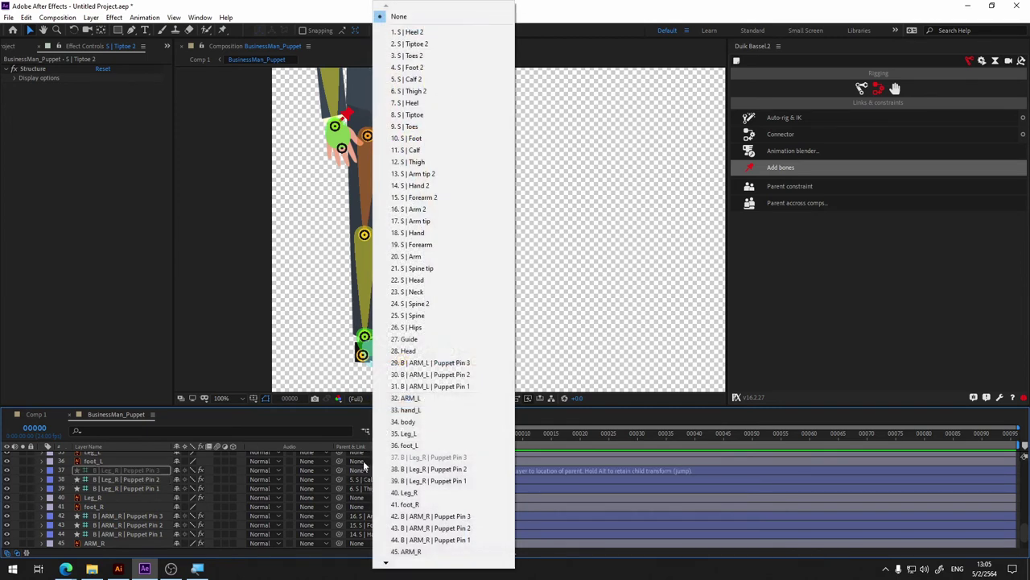
left_click(432, 67)
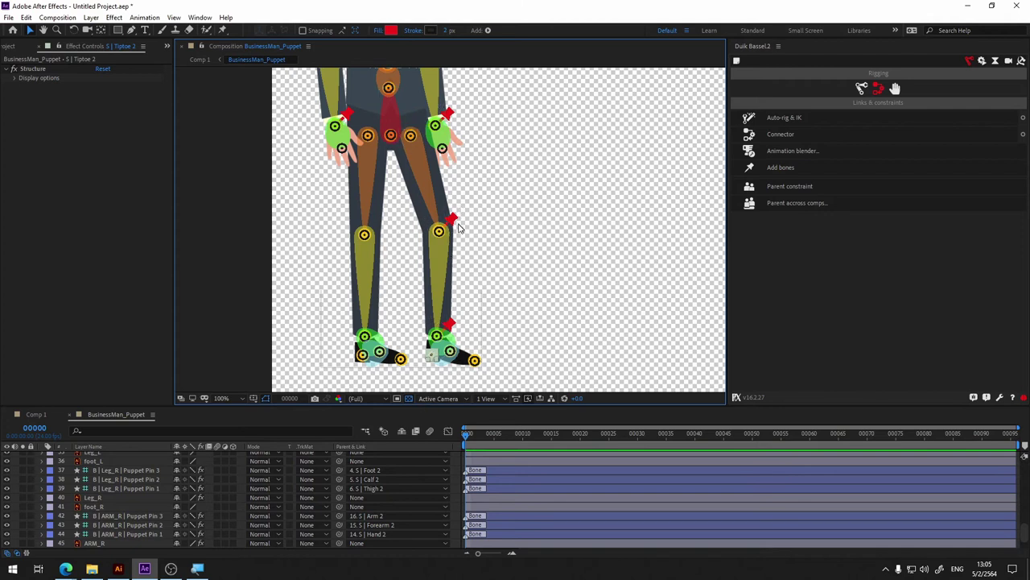
- Check the right-leg pin bones, then puppet-pin Leg_L at the knee and ankle
left_click(129, 472)
left_click(131, 480)
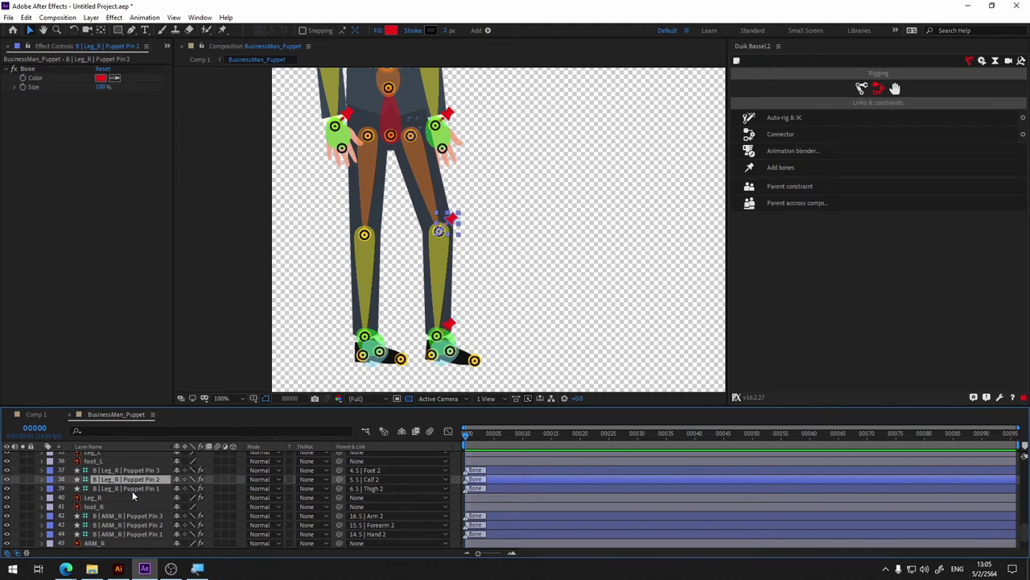
left_click(132, 489)
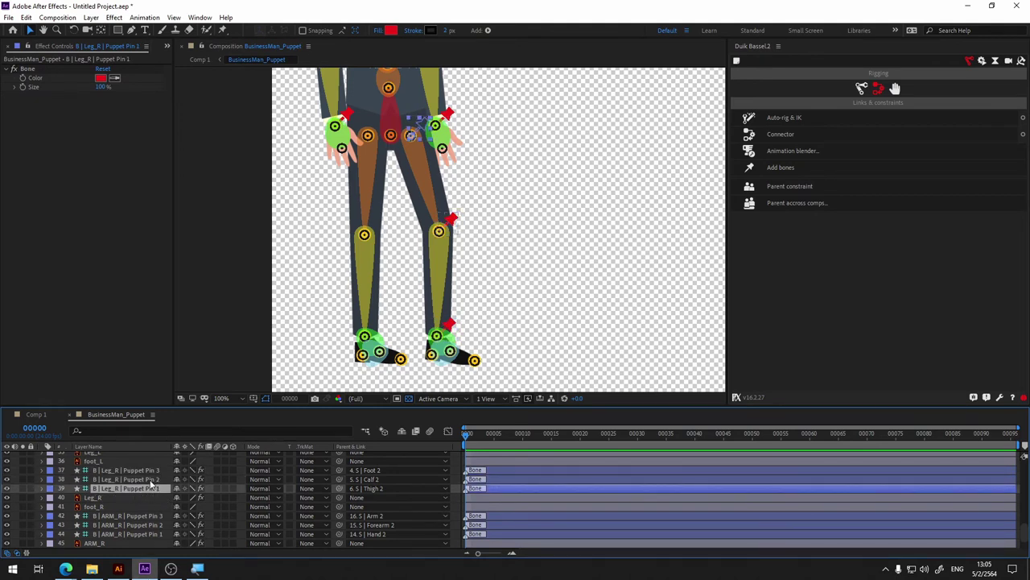
scroll(99, 473, "up", 1)
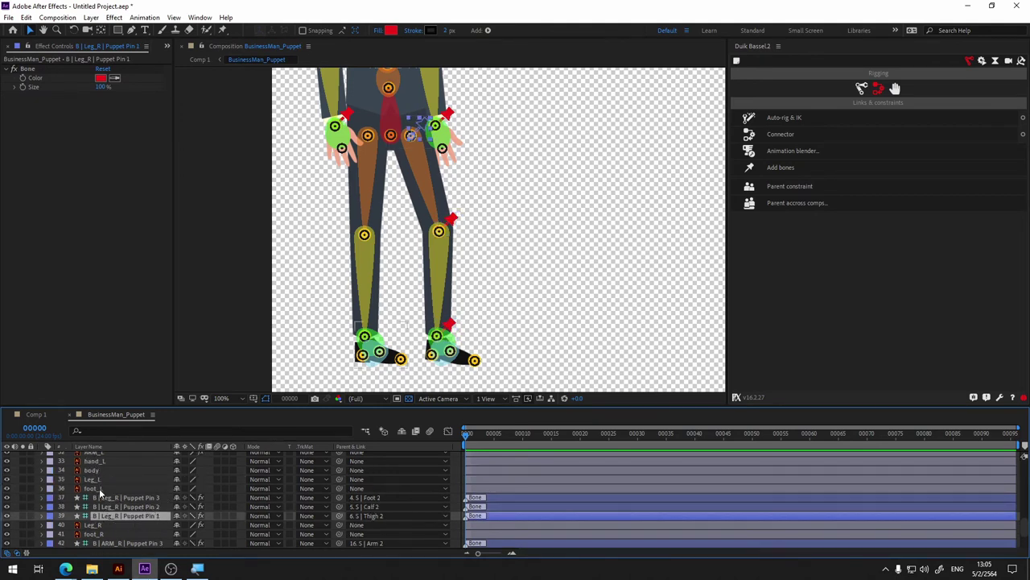
left_click(104, 479)
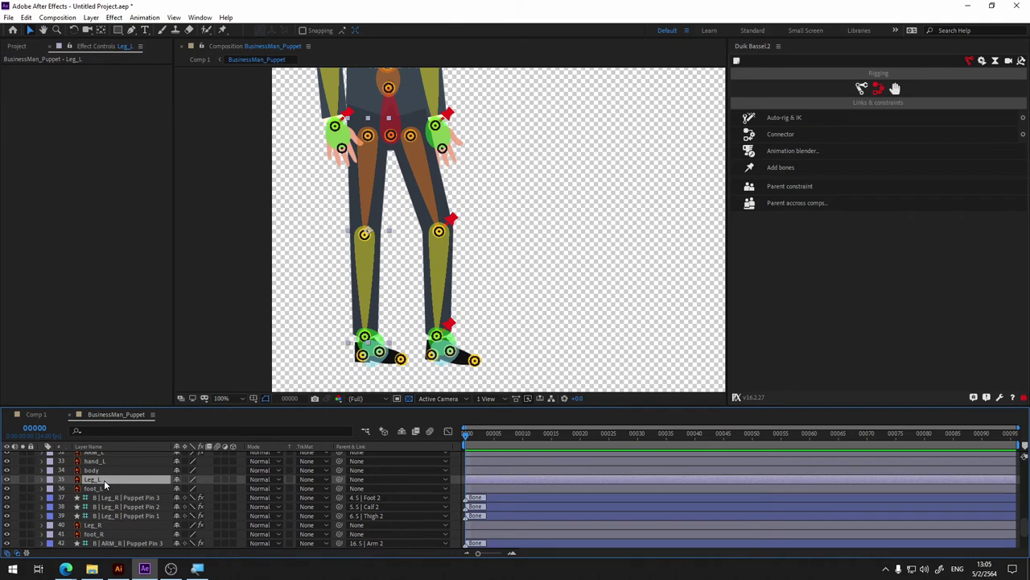
left_click(225, 32)
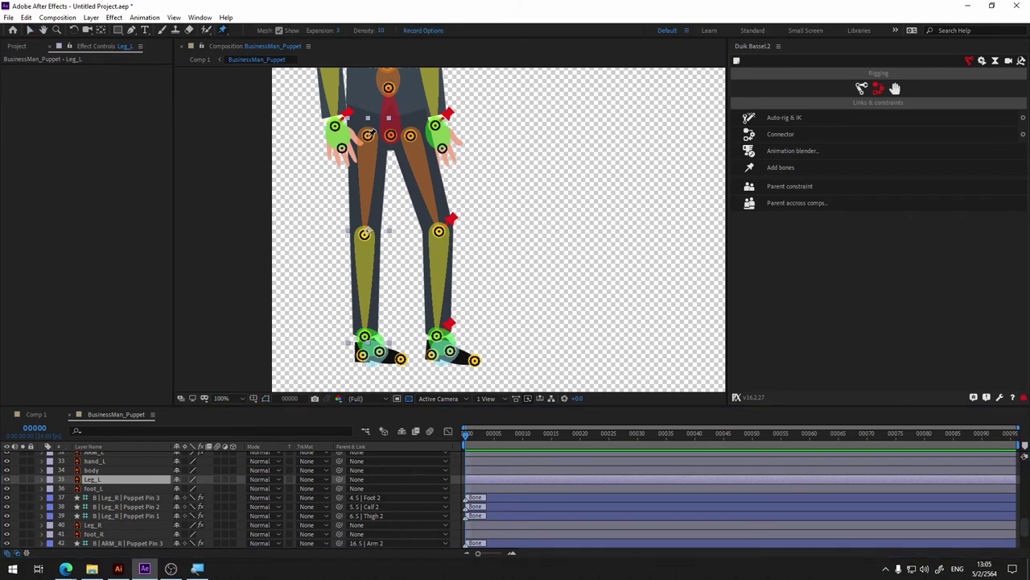
left_click(366, 233)
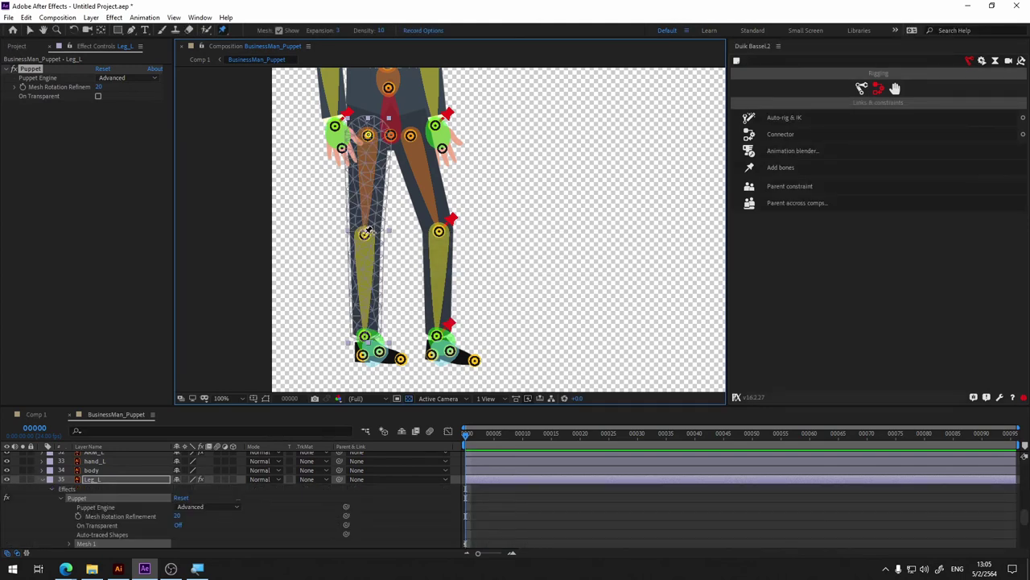
left_click(364, 336)
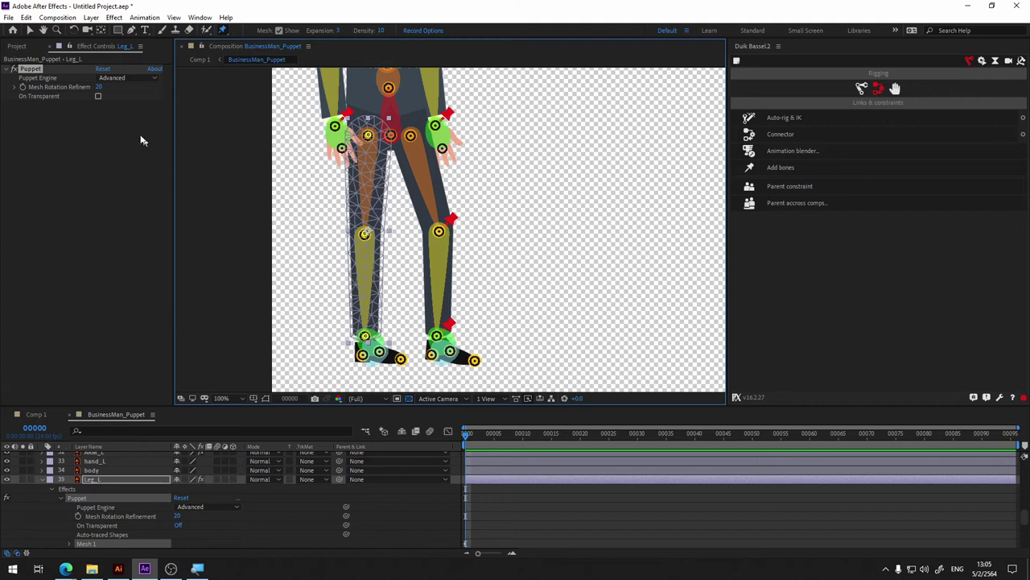
- Set Leg_L's Puppet engine to Legacy with a 500-triangle mesh
left_click(139, 77)
left_click(121, 90)
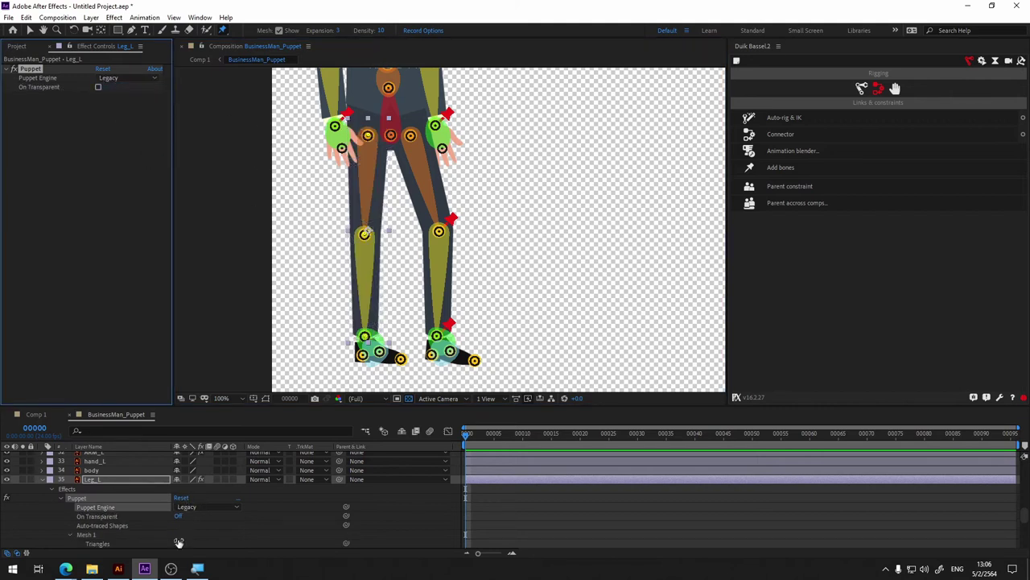
left_click(178, 545)
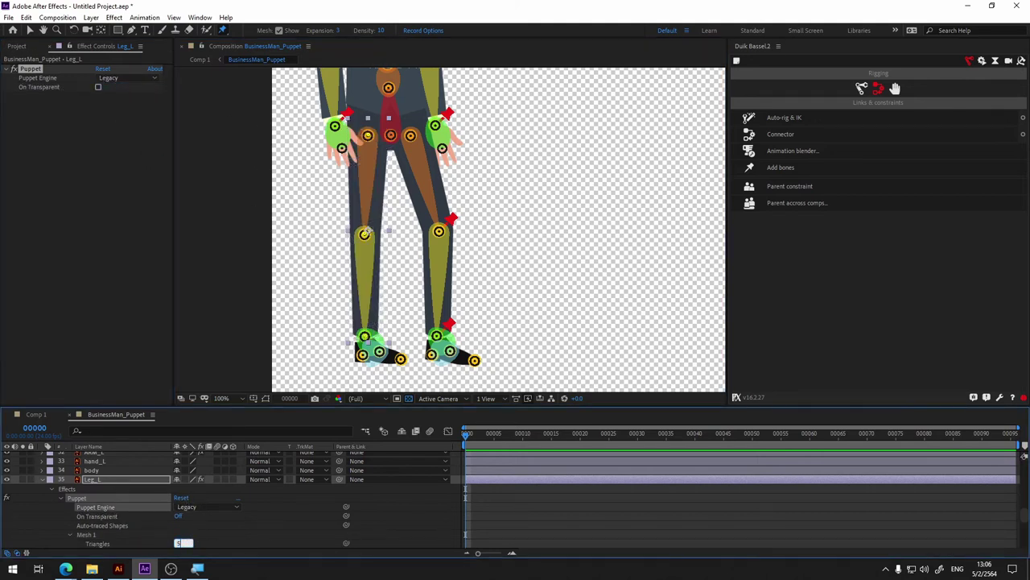
left_click(194, 536)
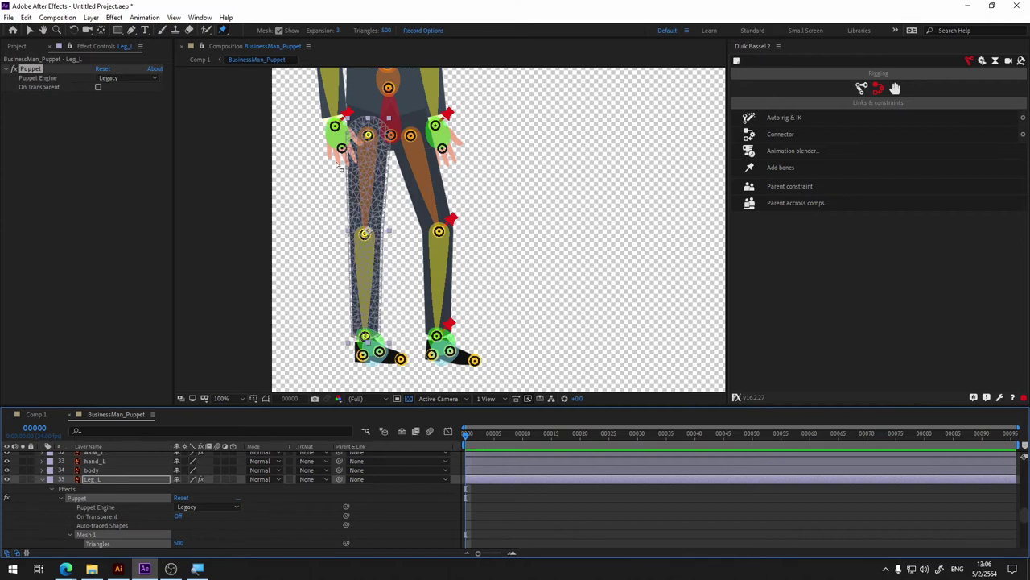
- Generate Duik bones for the left-leg puppet pins
left_click(775, 166)
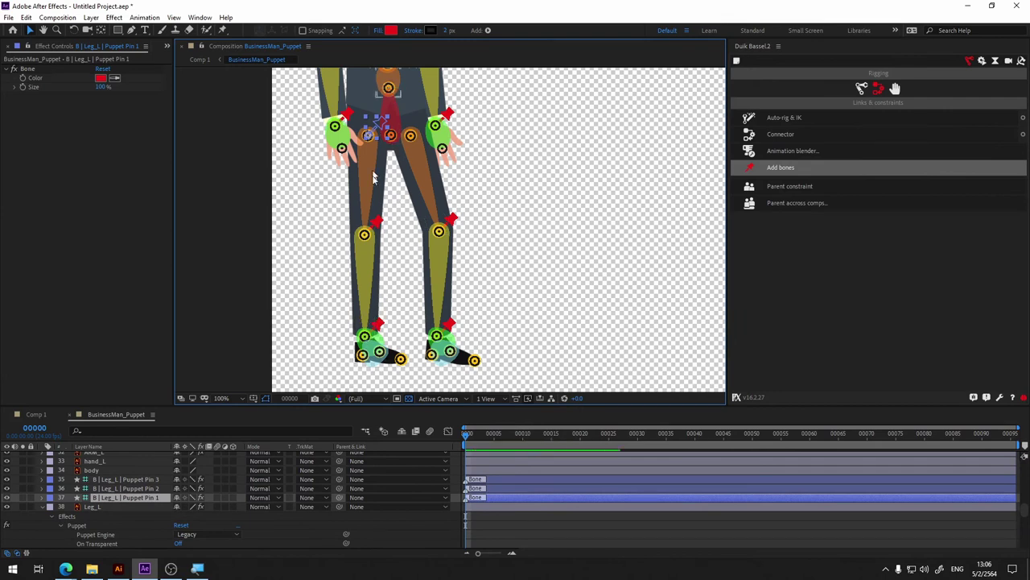
left_click(146, 481)
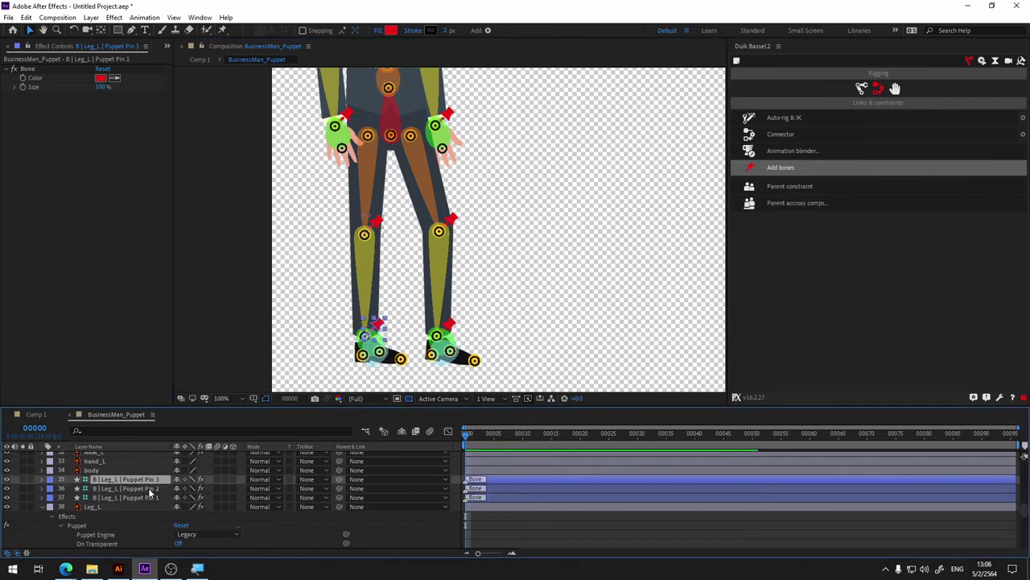
left_click(151, 497)
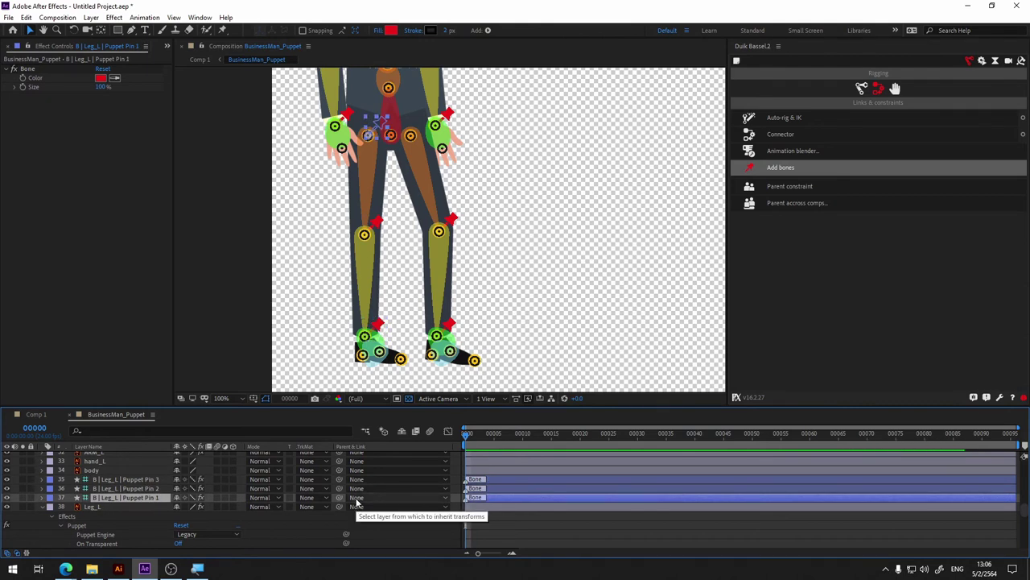
- Parent left-leg Pin 1 to S | Thigh, Pin 2 to S | Calf, Pin 3 to S | Foot
left_click(357, 499)
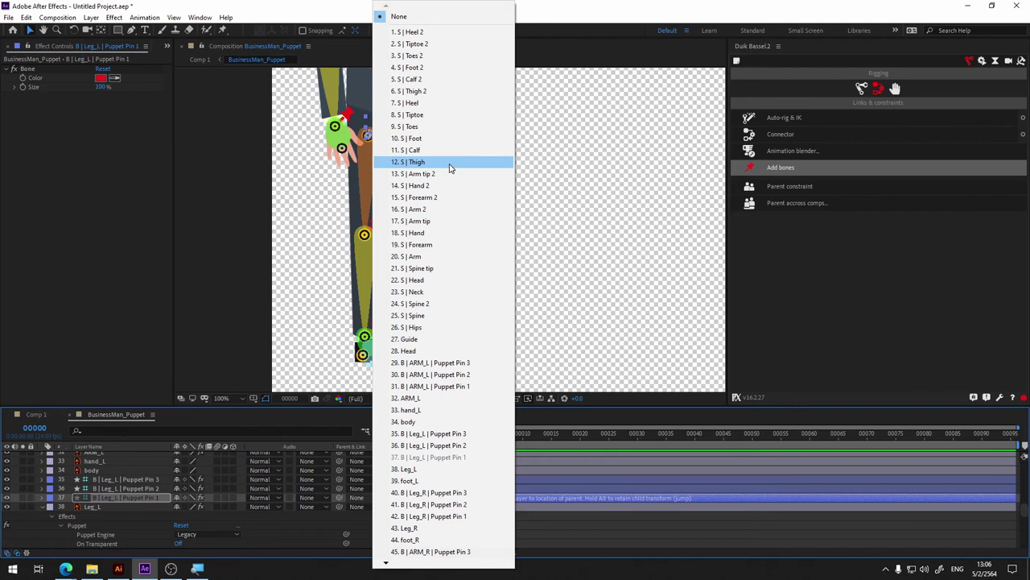
left_click(450, 167)
left_click(357, 489)
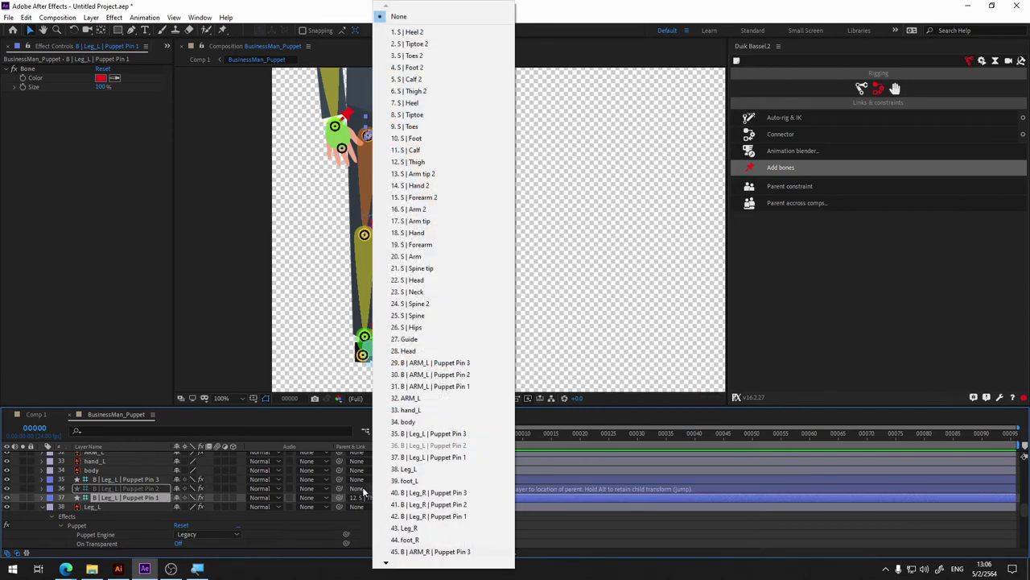
left_click(441, 152)
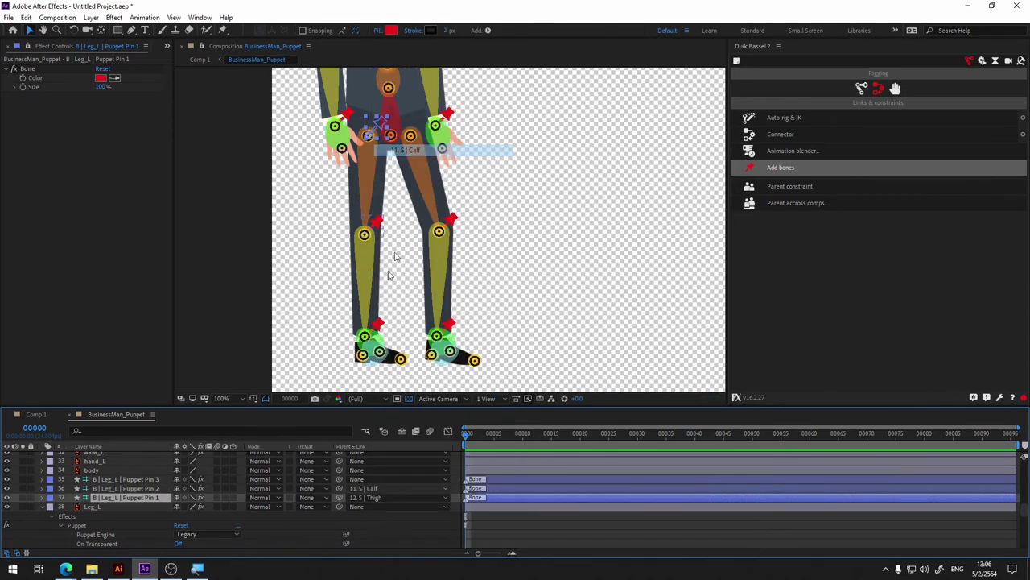
left_click(375, 479)
left_click(432, 139)
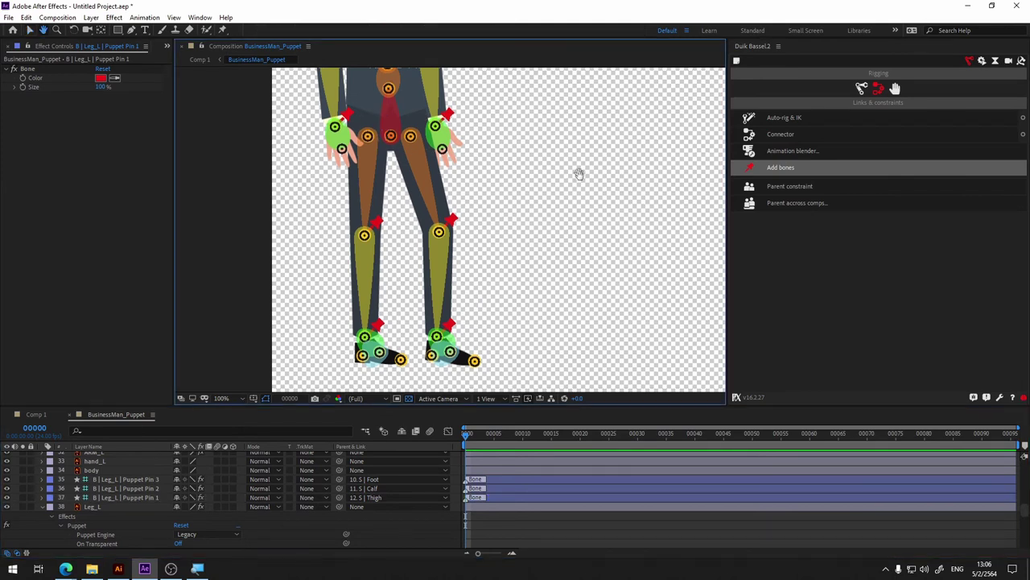
- Select the body layer and place its first Puppet Pin on the torso, generating the mesh
left_click_drag(579, 169, 610, 265)
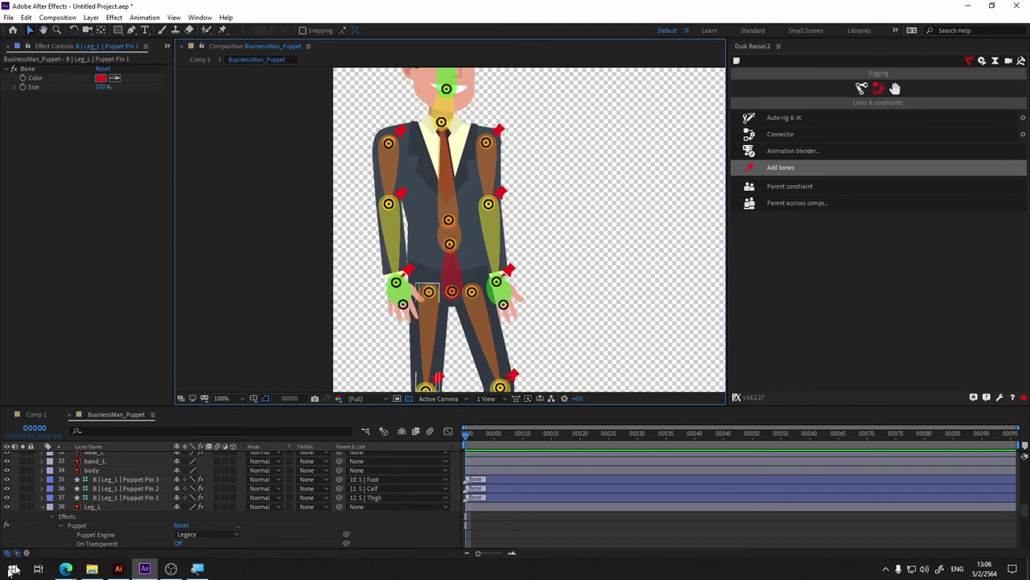
scroll(109, 503, "up", 2)
left_click(95, 498)
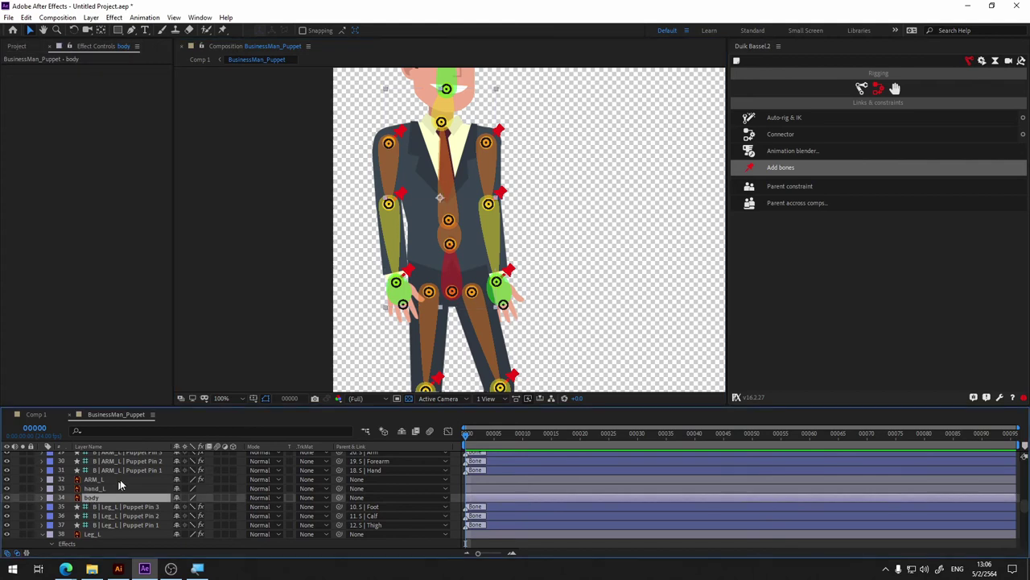
left_click(222, 31)
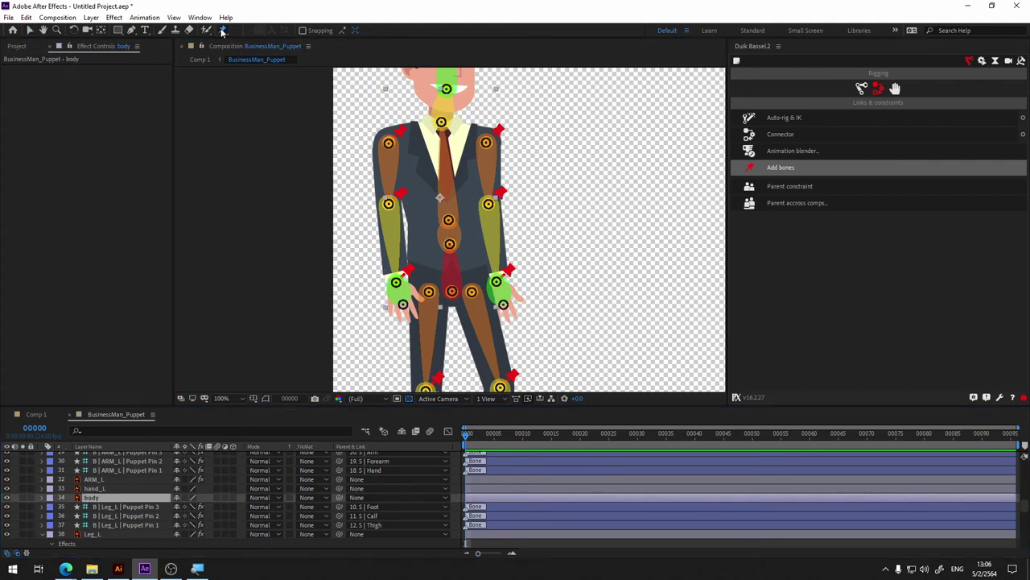
left_click(455, 288)
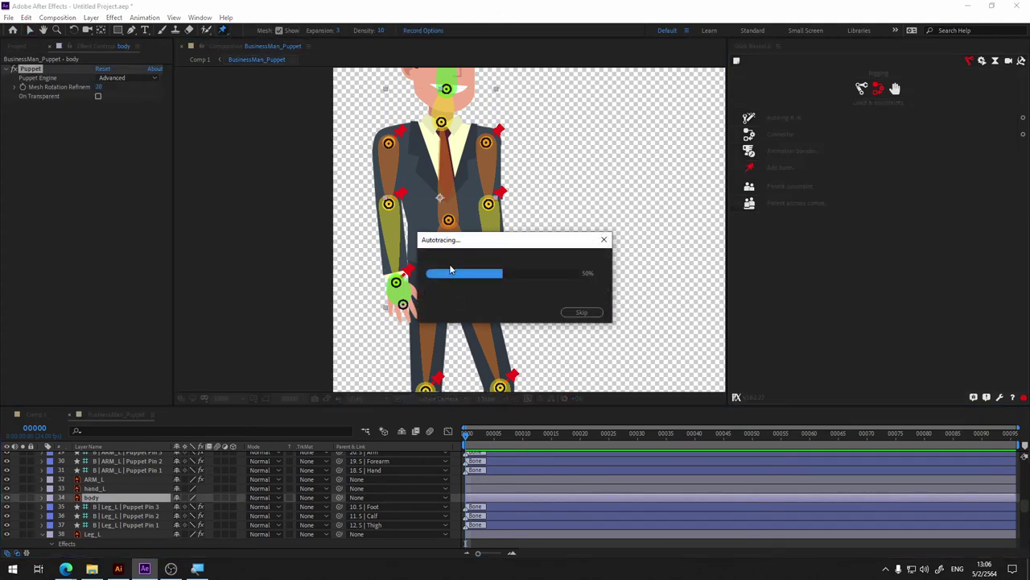
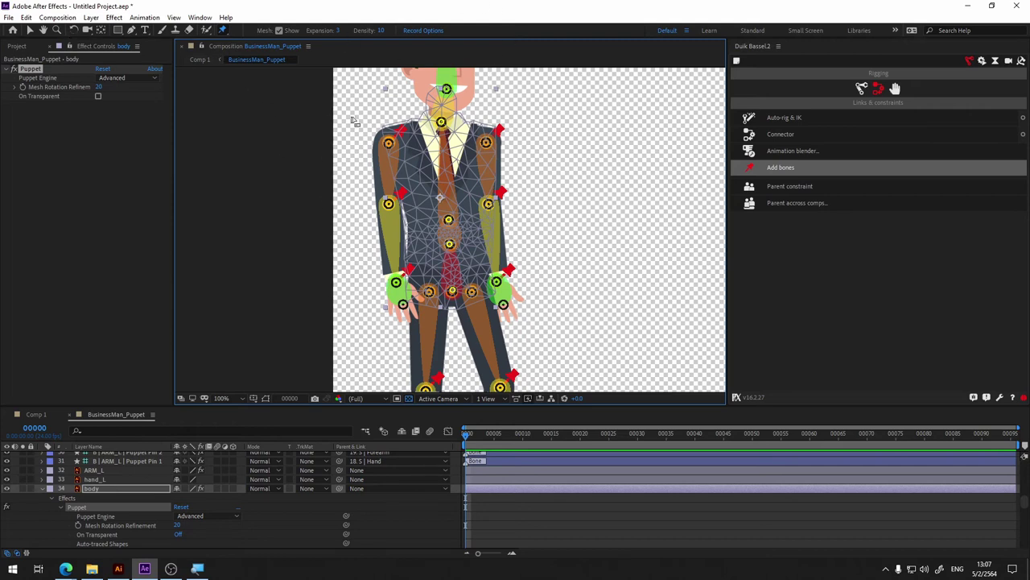
- Switch the body's Puppet Engine to Legacy, leaving the mesh at 700 triangles
left_click(121, 78)
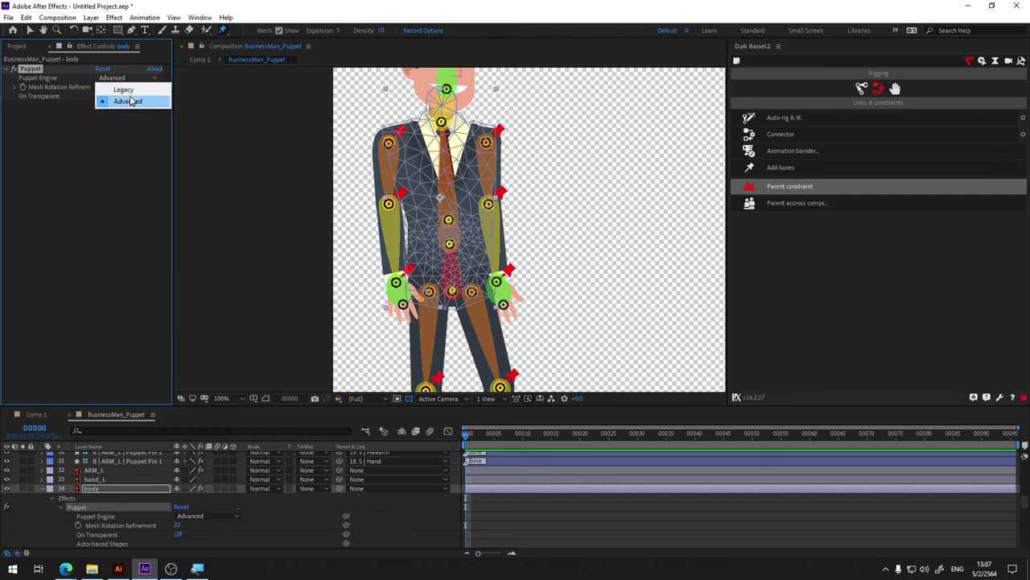
left_click(117, 88)
scroll(187, 520, "down", 1)
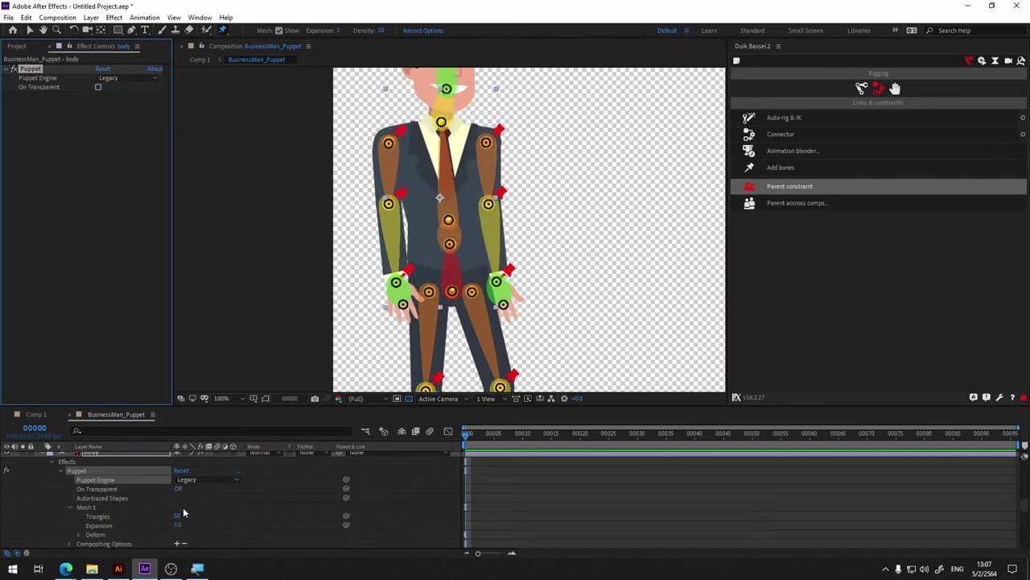
left_click(180, 515)
type("700")
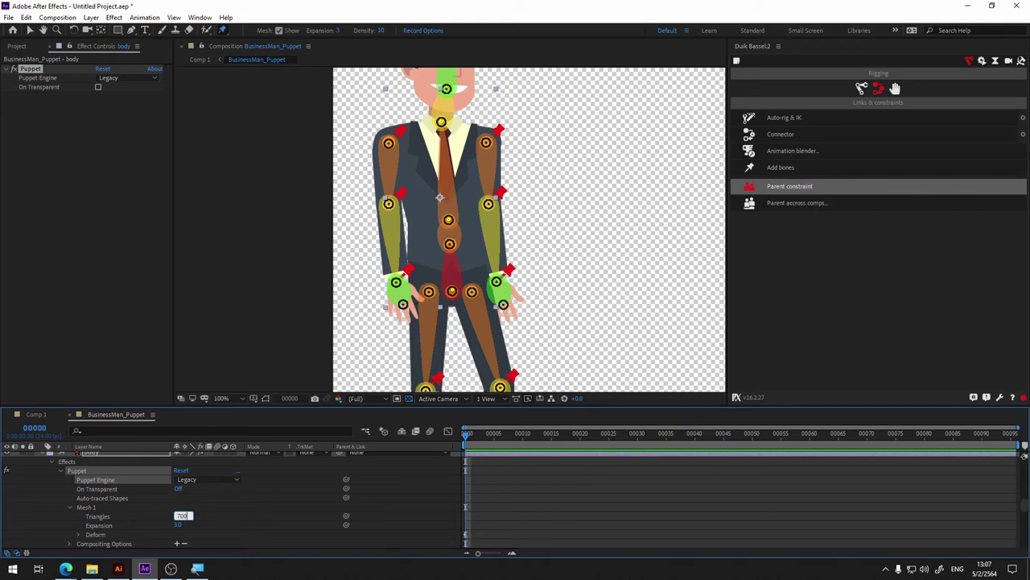
key("Return")
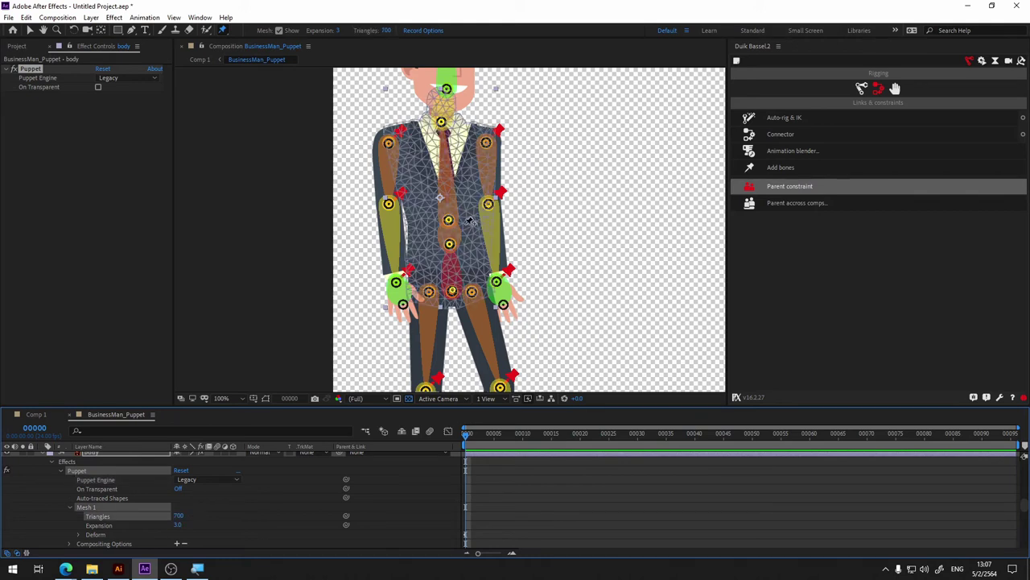
- Lower the body's Mesh 1 triangle count to 500
left_click(790, 190)
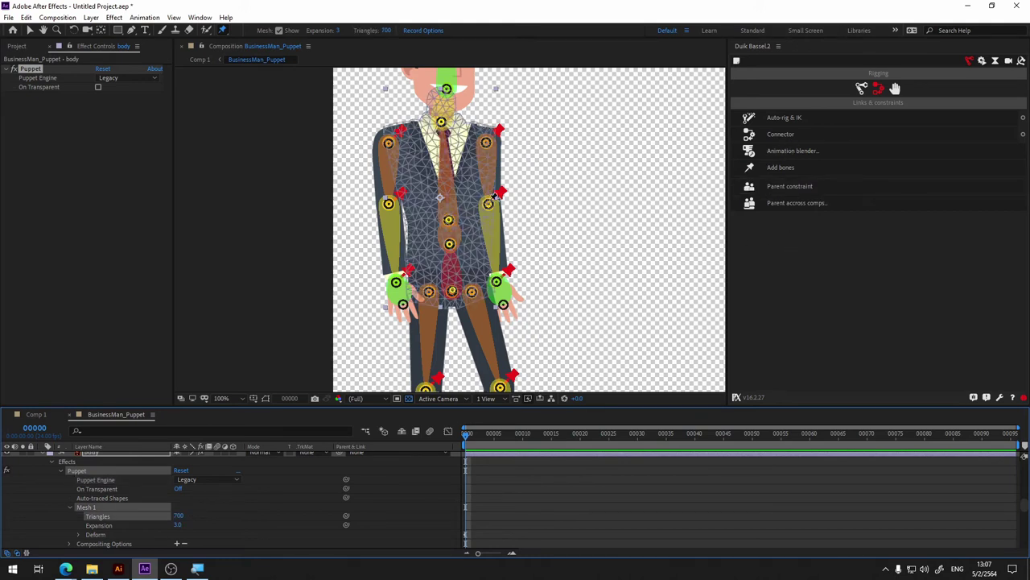
left_click(177, 516)
type("5")
key("Return")
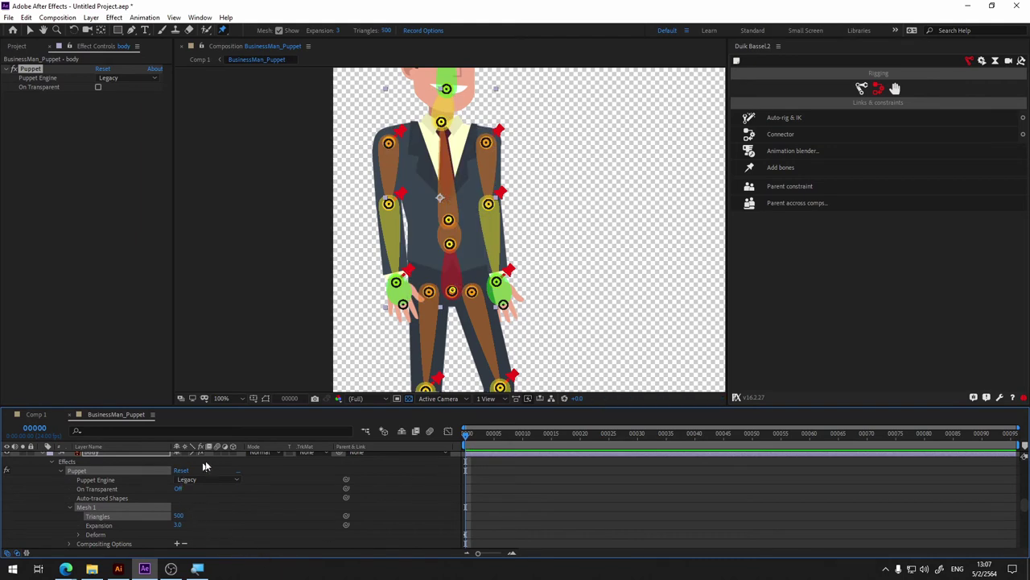
- Collapse the body layer's effect properties and reveal its puppet mesh properties
scroll(54, 469, "up", 2)
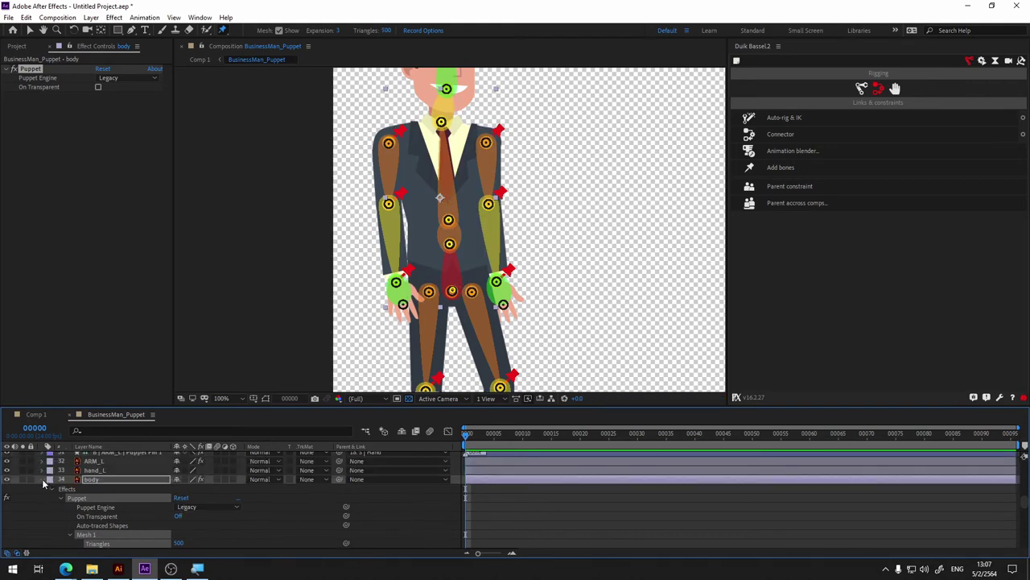
left_click(41, 479)
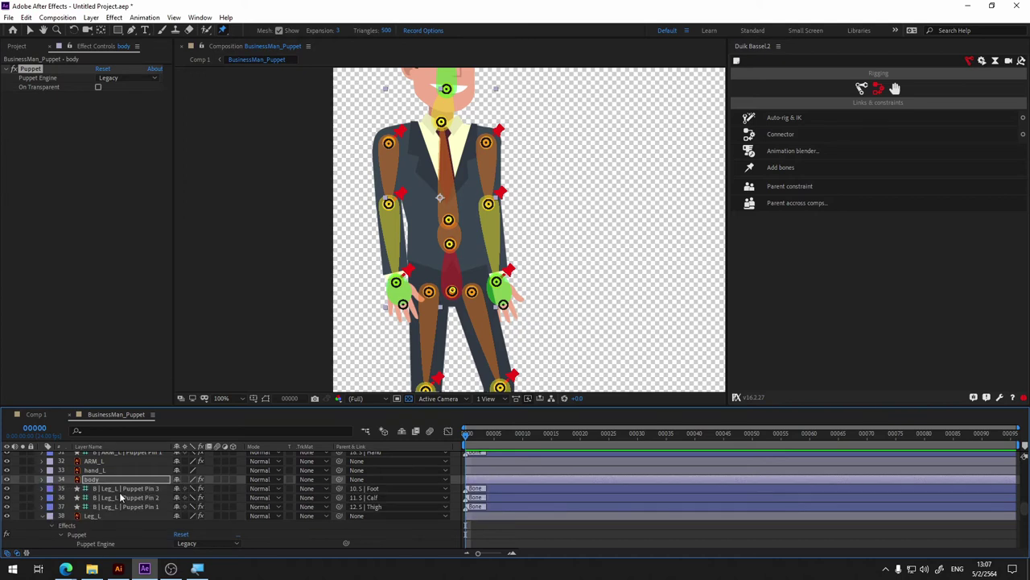
scroll(151, 493, "up", 2)
scroll(147, 504, "up", 2)
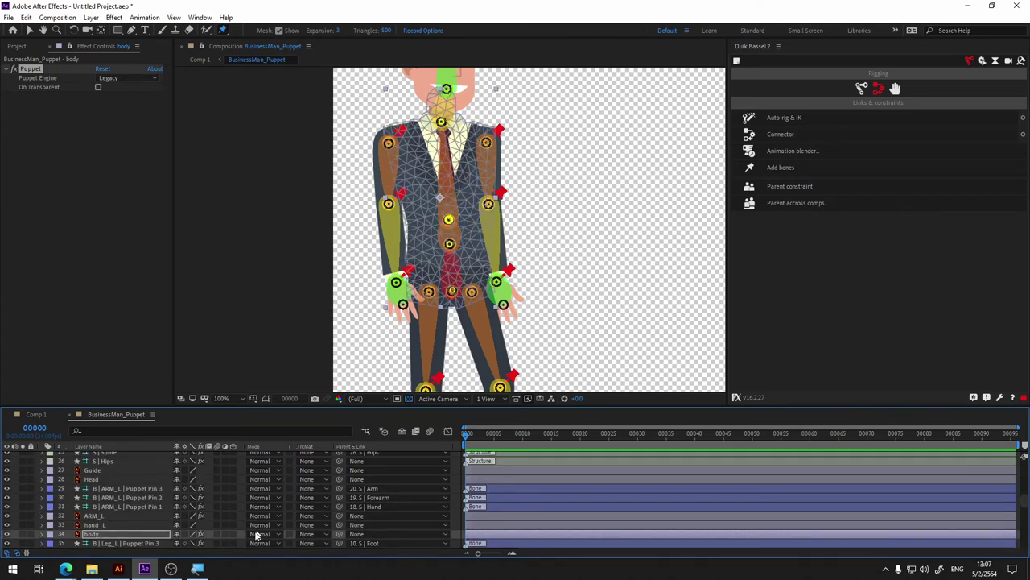
left_click(45, 535)
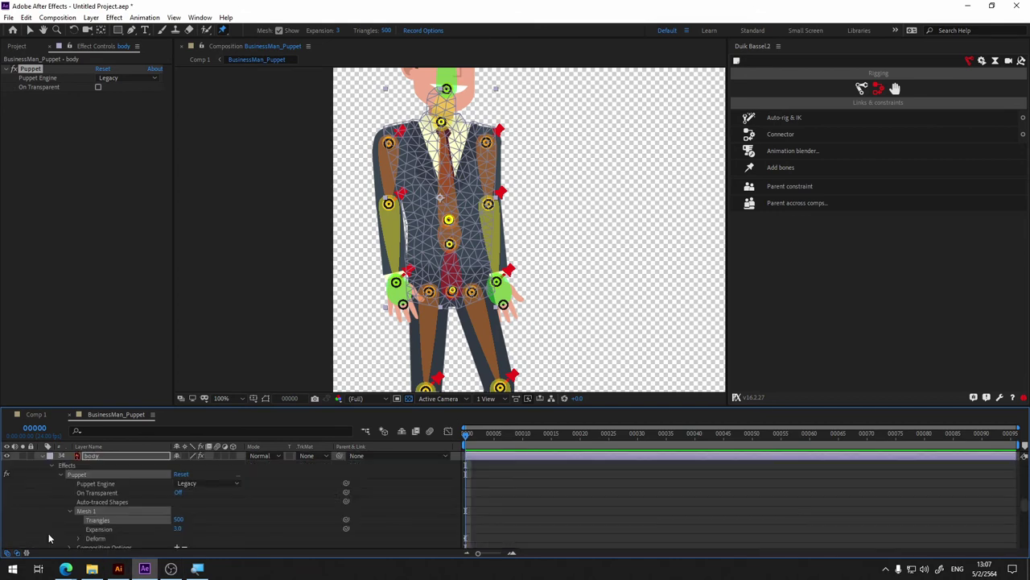
- Add Duik bones for the body's puppet pins and collapse the body layer
left_click(777, 168)
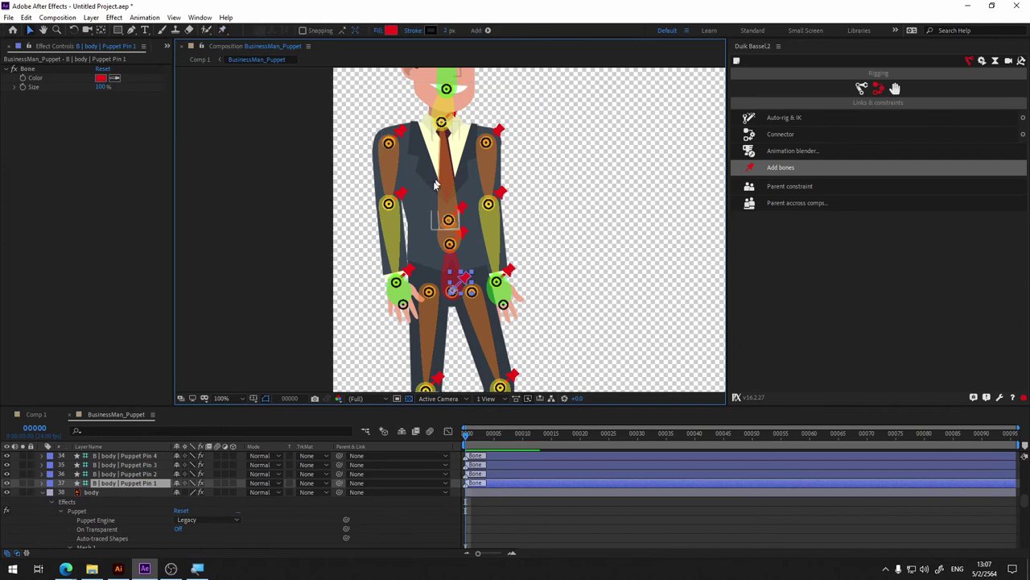
left_click(43, 493)
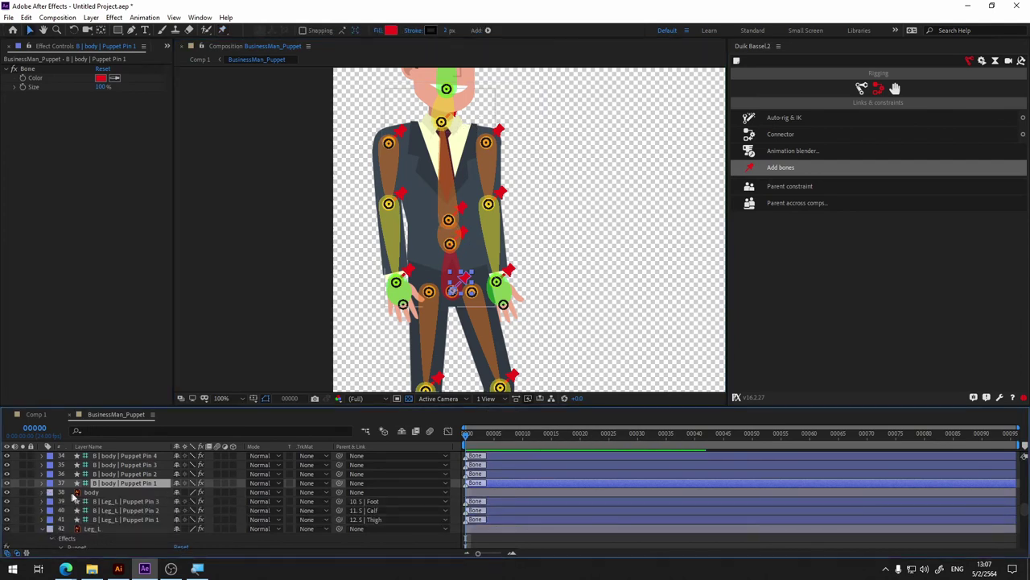
scroll(103, 519, "up", 1)
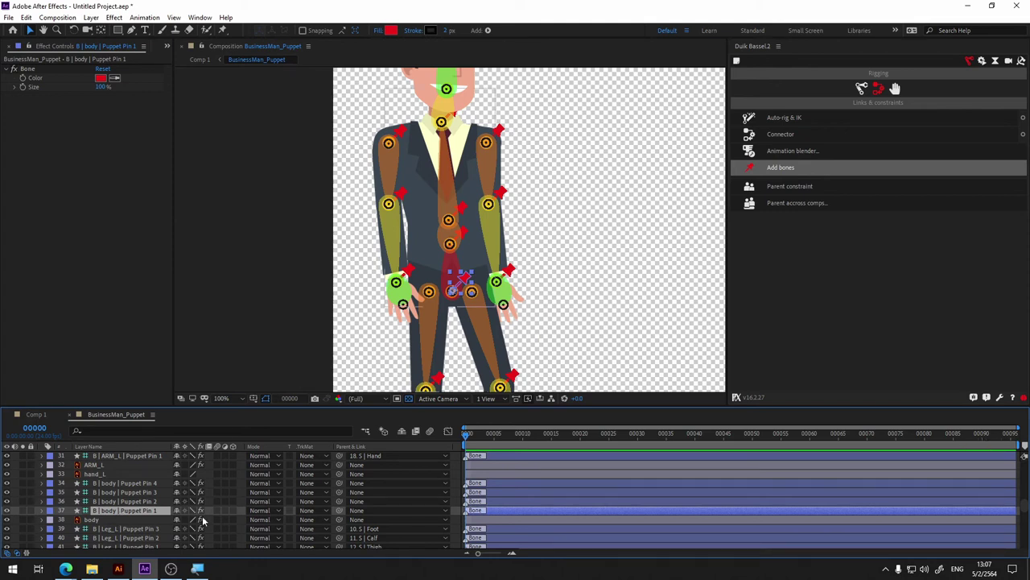
- Parent Puppet Pin 1-4 bones to S | Hips, S | Spine, S | Spine 2 and S | Neck
left_click(366, 512)
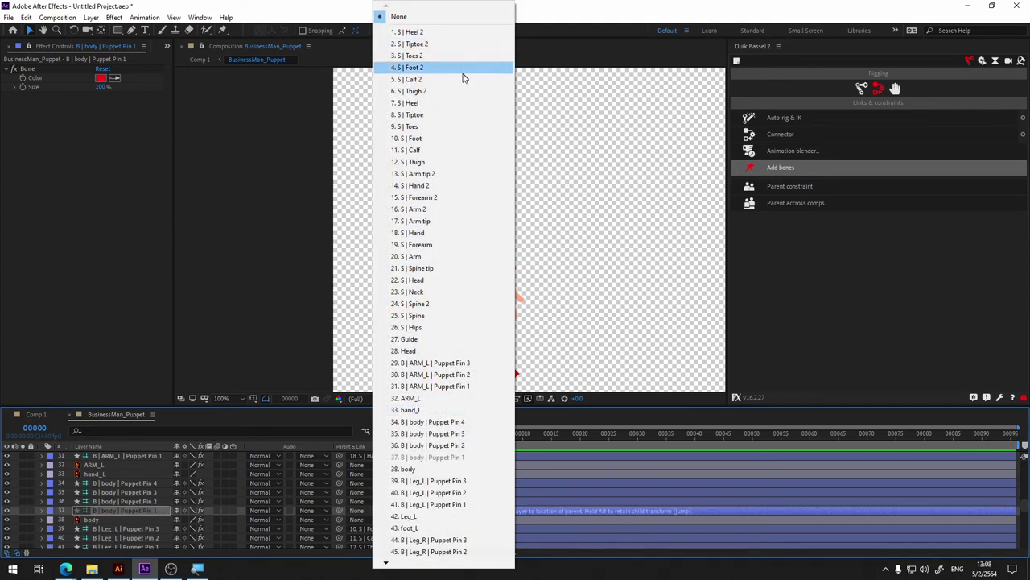
left_click(426, 328)
left_click(370, 502)
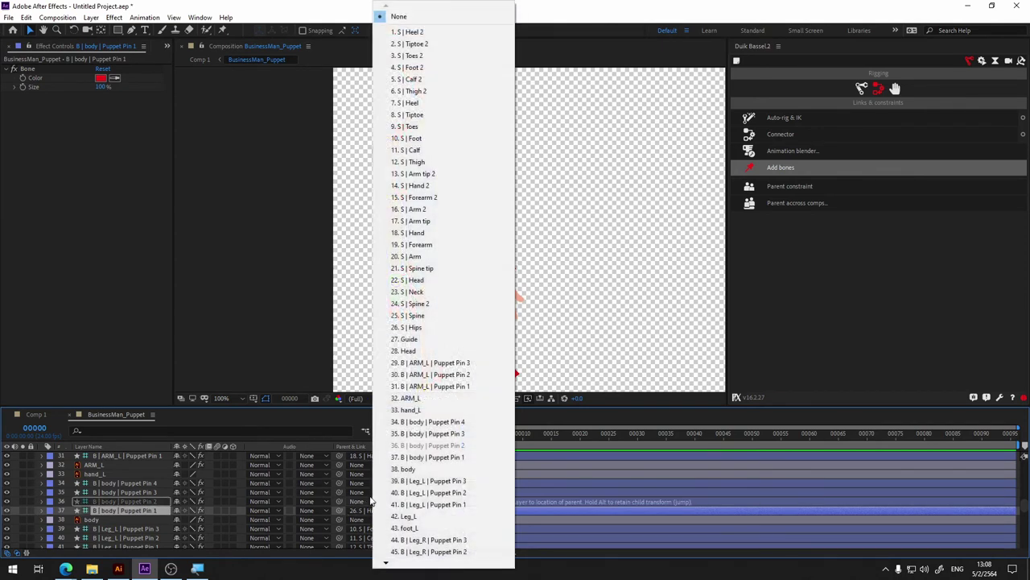
left_click(427, 315)
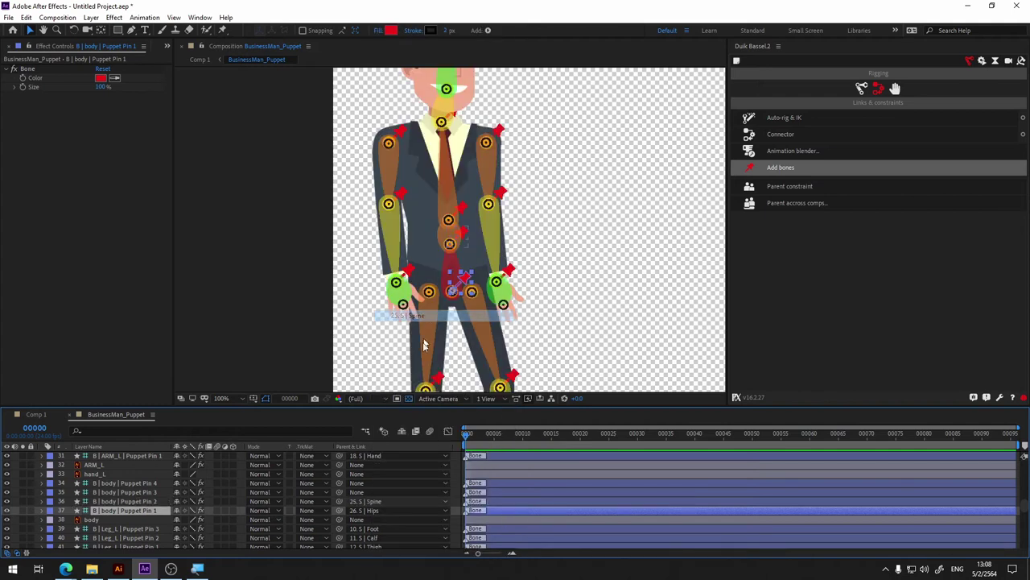
left_click(358, 492)
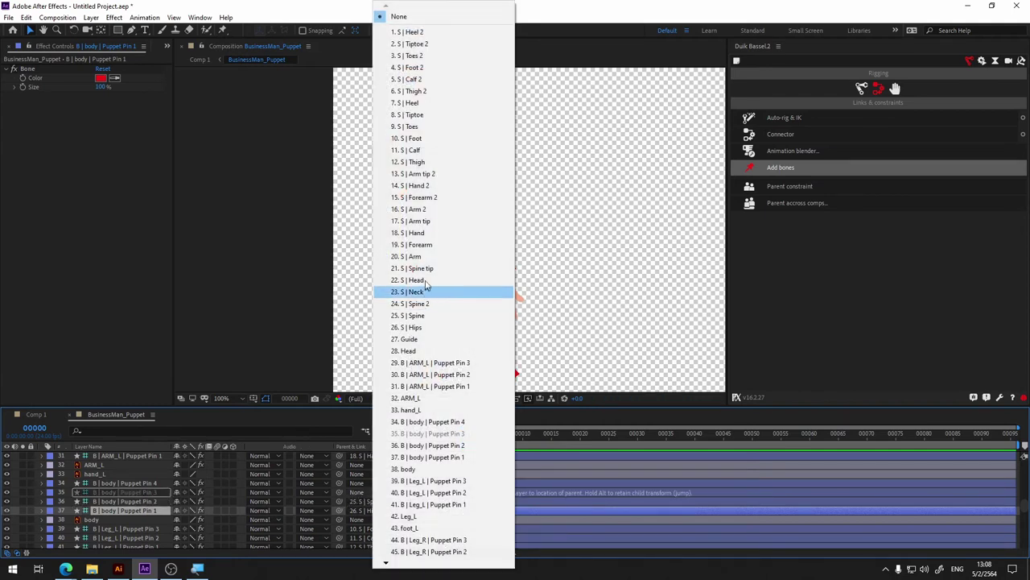
left_click(416, 304)
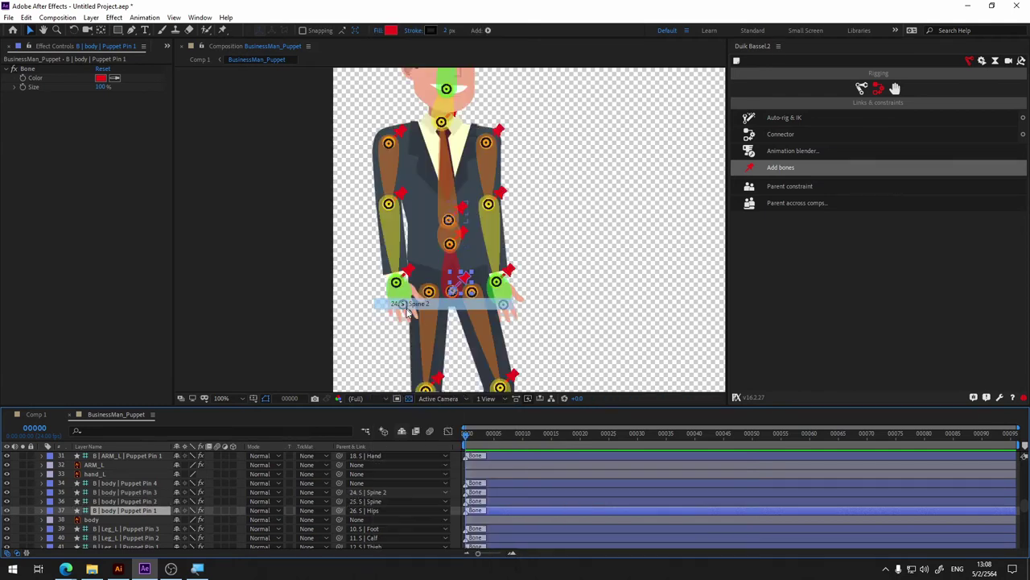
left_click(146, 483)
left_click(361, 485)
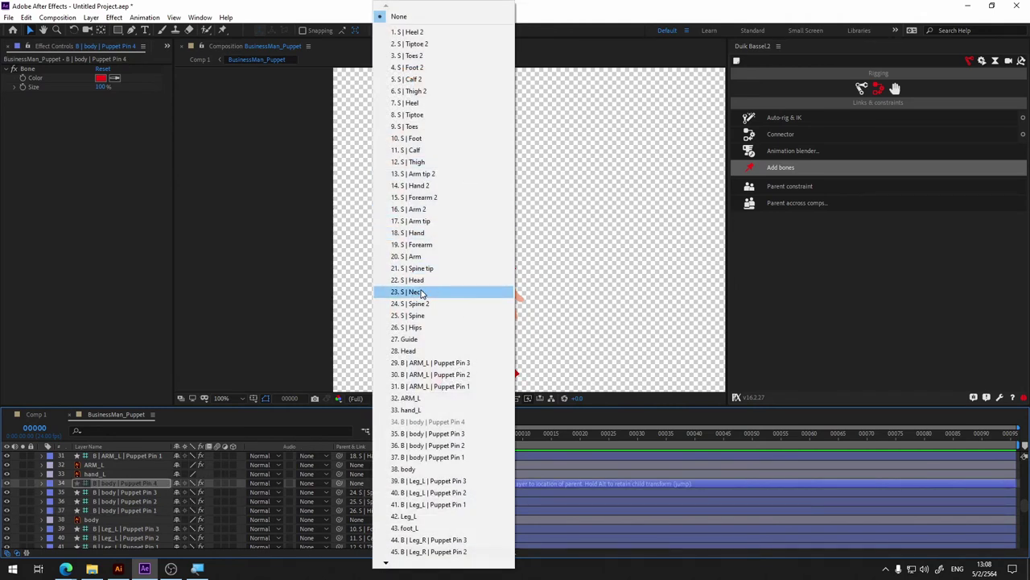
left_click(421, 293)
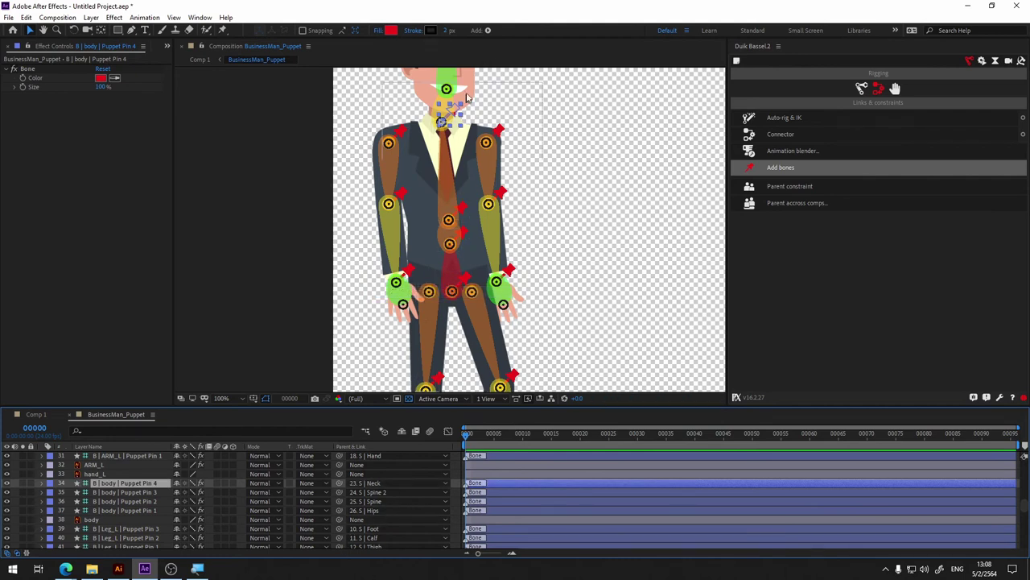
key("h")
mouse_move(626, 242)
left_mouse_down()
mouse_move(596, 109)
mouse_move(581, 310)
left_mouse_up()
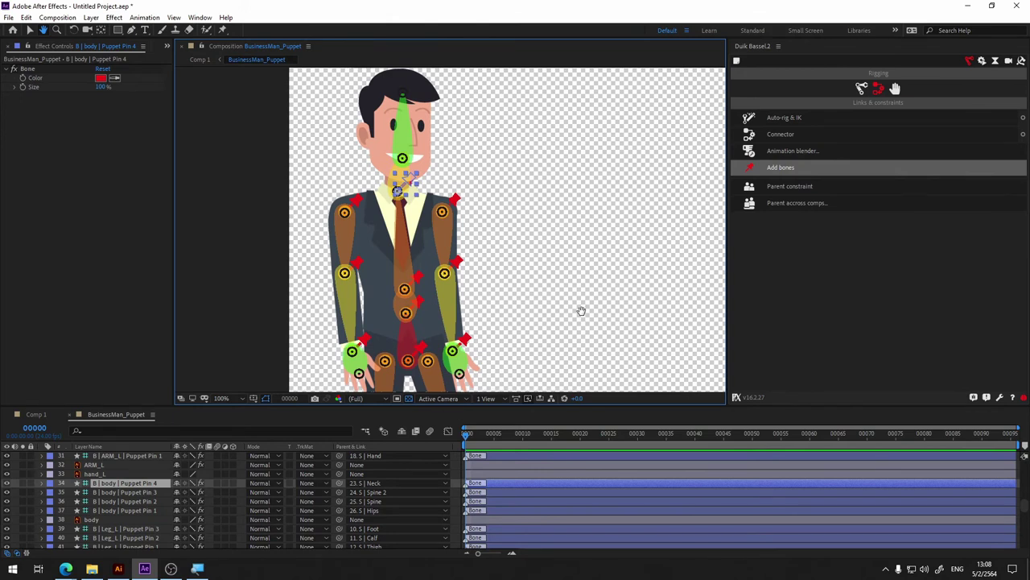
key("v")
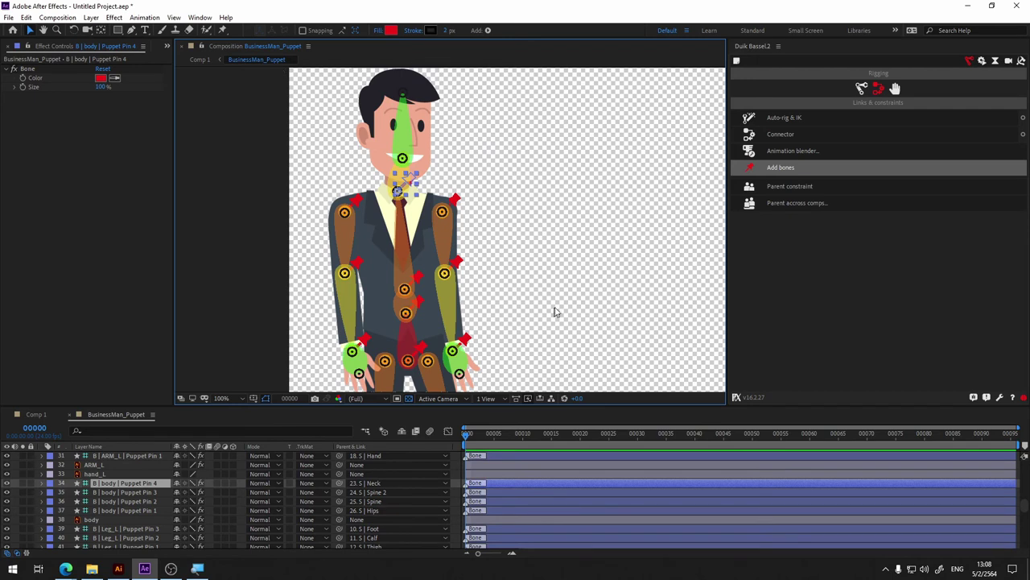
key("h")
left_click_drag(603, 322, 609, 64)
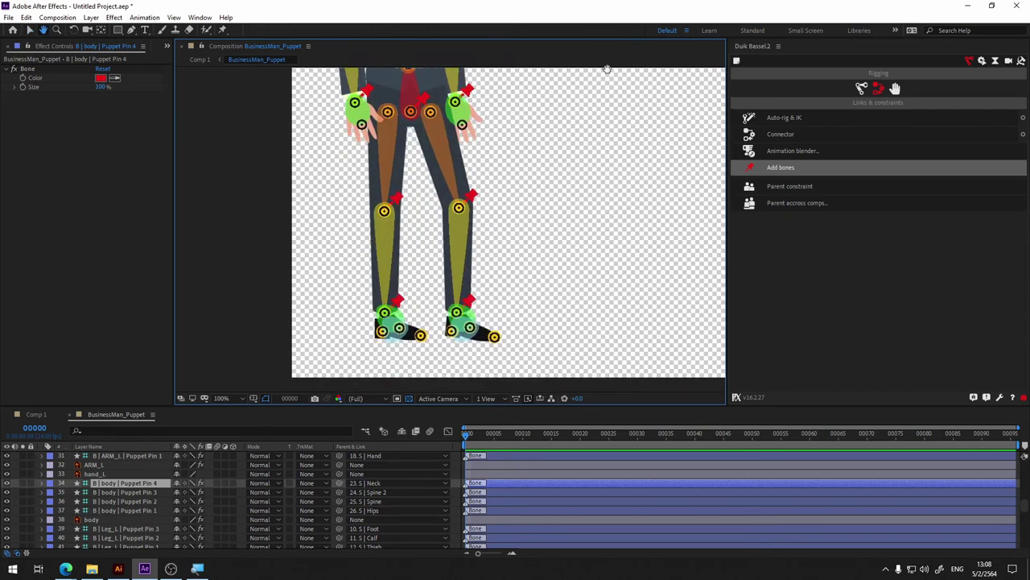
key("v")
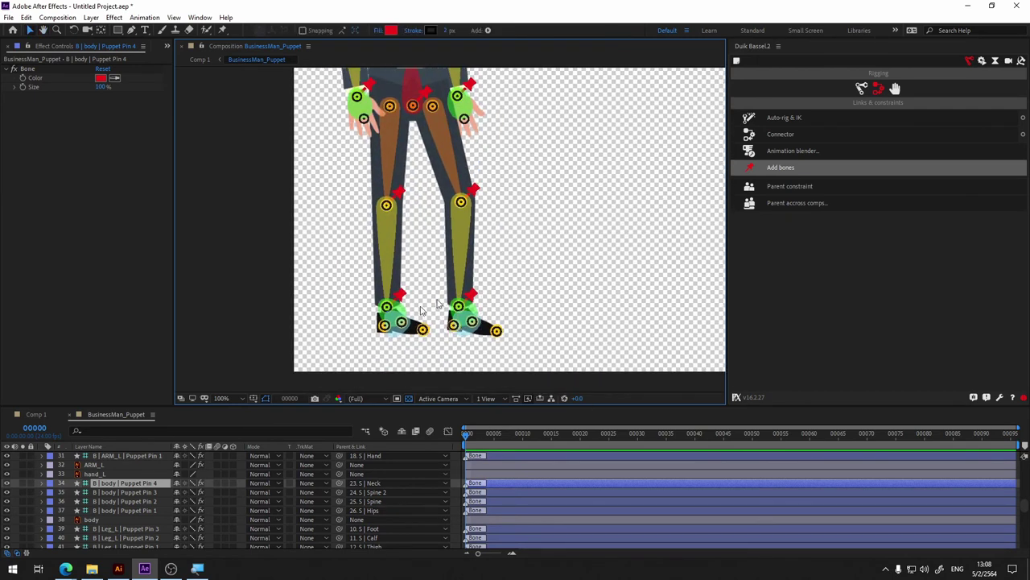
left_click_drag(555, 111, 549, 185)
scroll(123, 470, "up", 5)
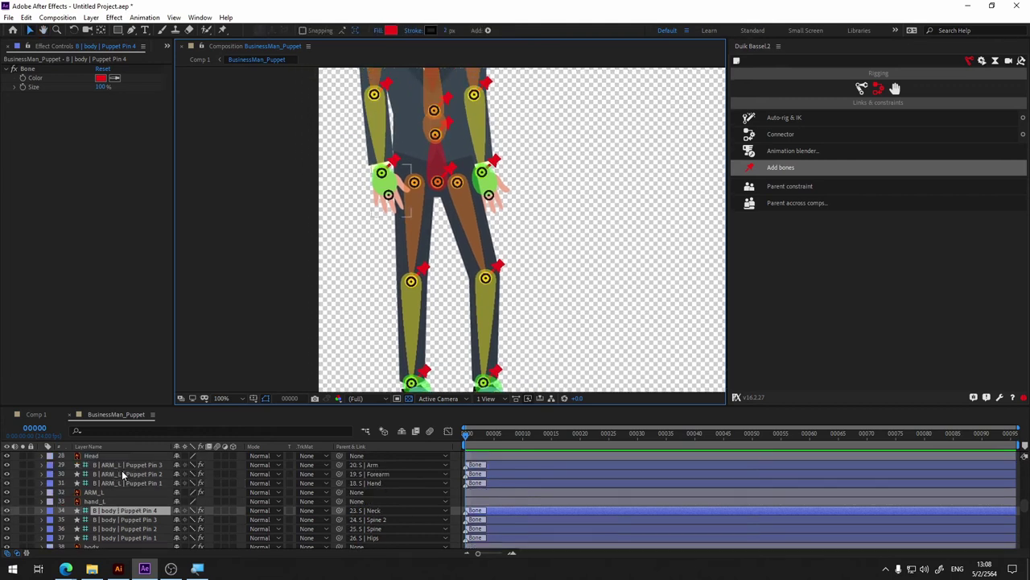
scroll(122, 462, "up", 5)
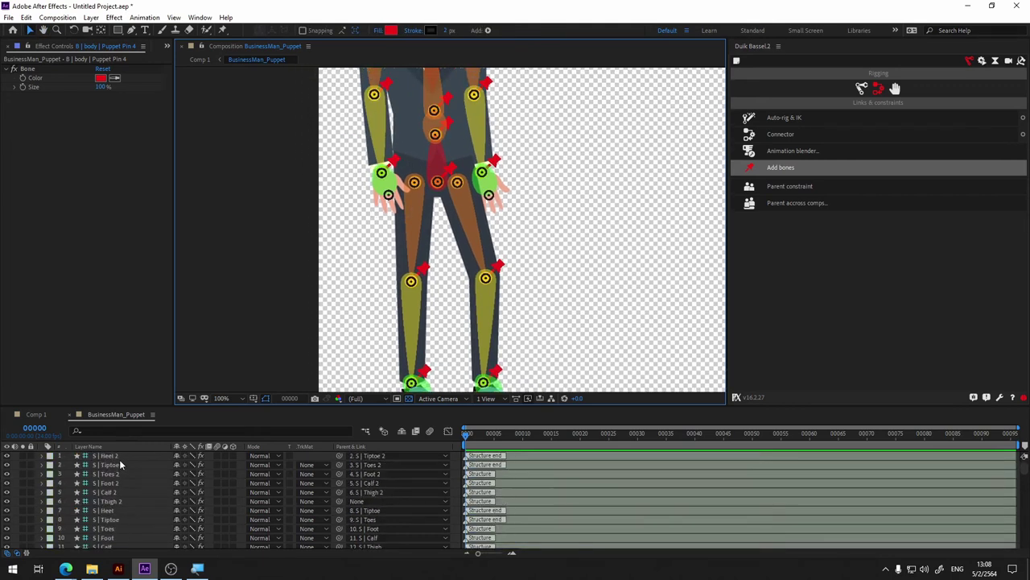
left_click(122, 456)
scroll(123, 464, "down", 6)
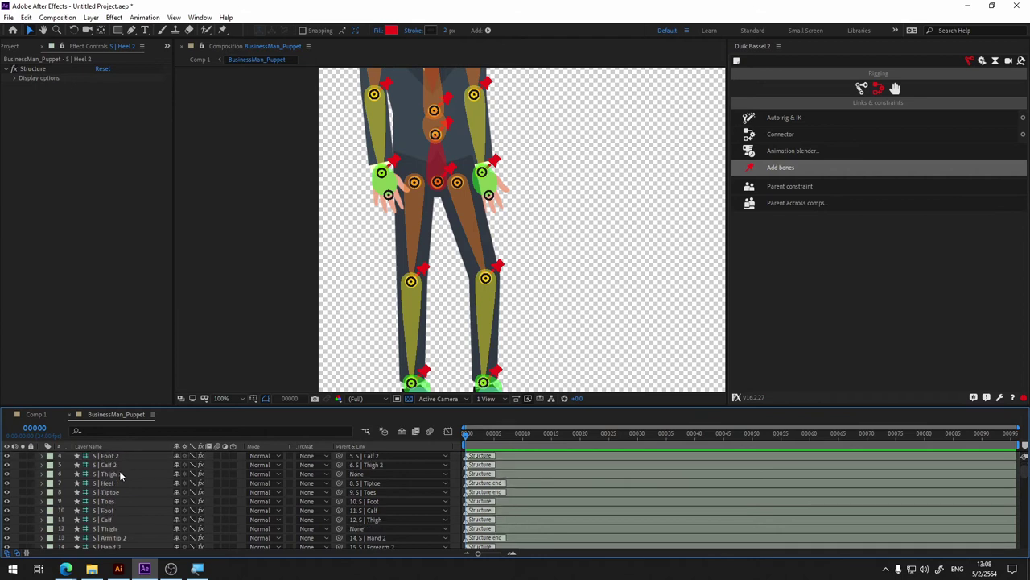
scroll(120, 512, "down", 2)
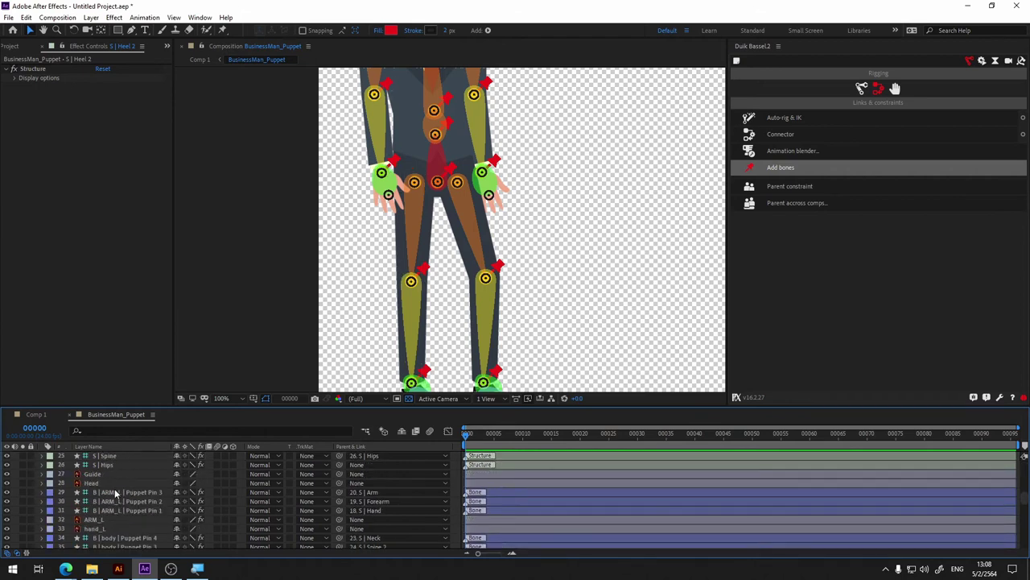
left_click(106, 455)
left_click(108, 465, "shift")
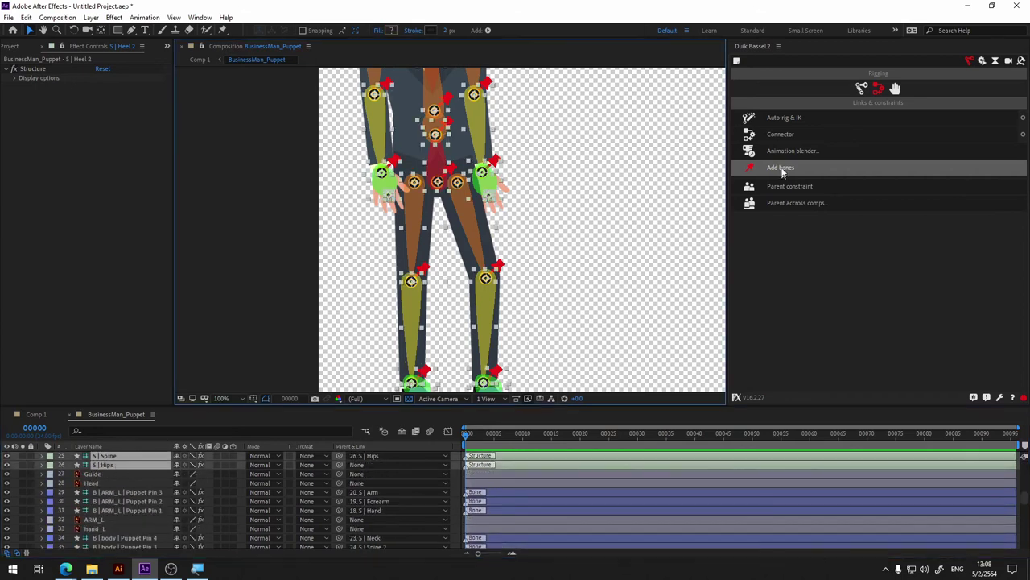
- Run Duik's Auto-rig & IK on the selected bone structures
left_click(785, 118)
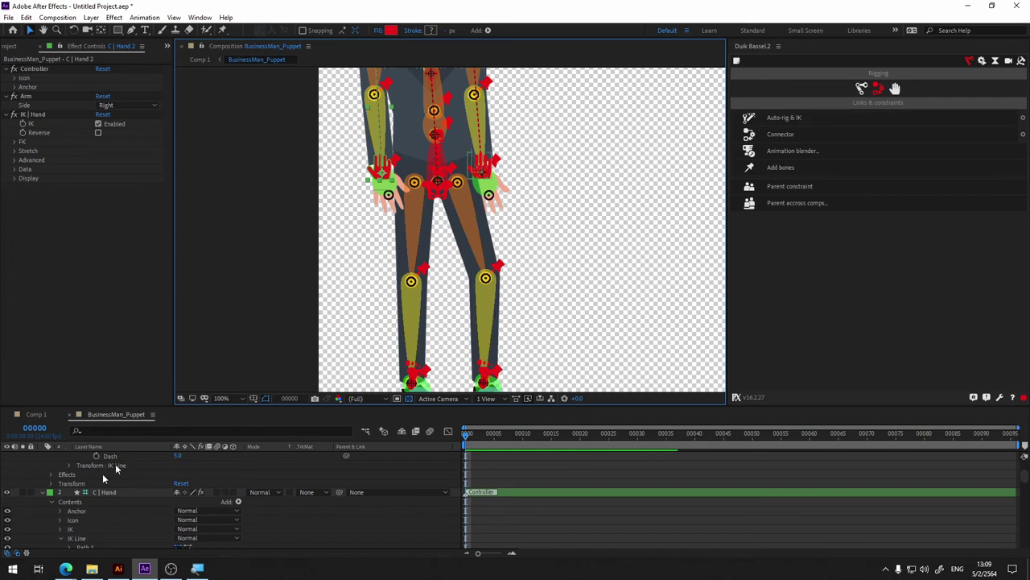
scroll(45, 507, "down", 3)
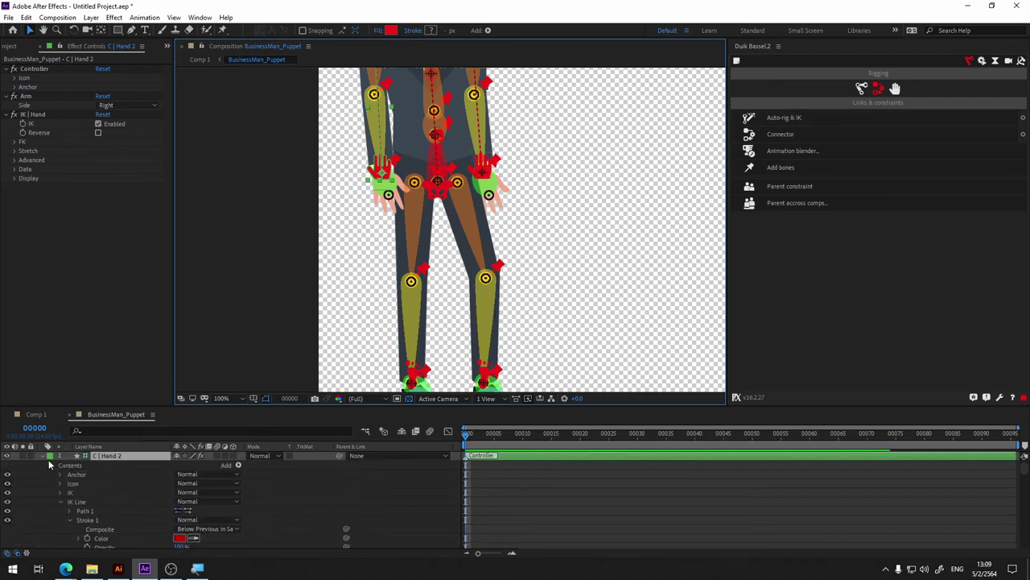
scroll(41, 455, "up", 3)
- Collapse the C | Hand, C | Spine | Curve and C | Spine | Root layer properties
left_click(44, 466)
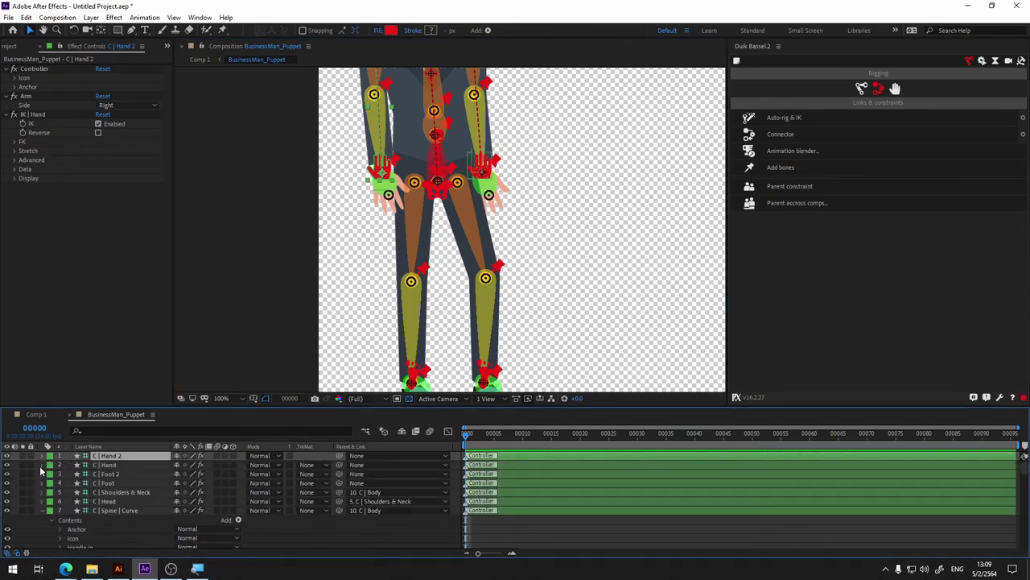
left_click(43, 510)
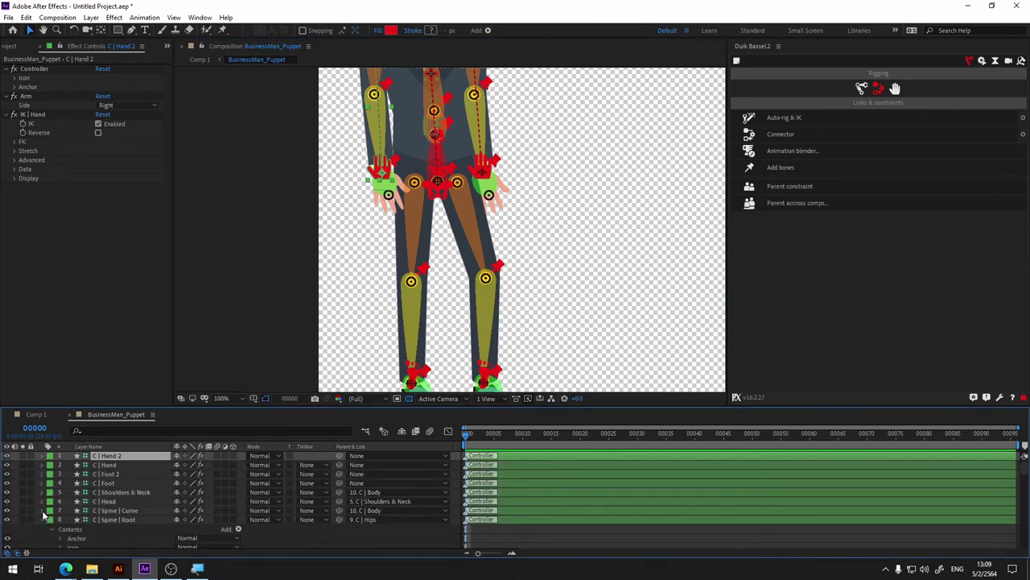
left_click(44, 519)
scroll(49, 521, "down", 2)
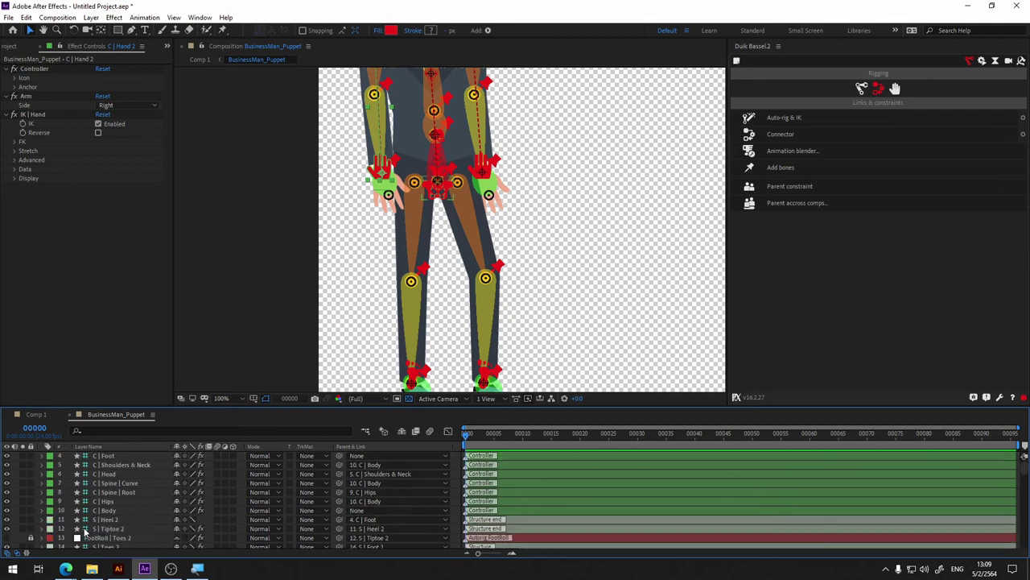
scroll(56, 522, "down", 3)
scroll(68, 521, "up", 3)
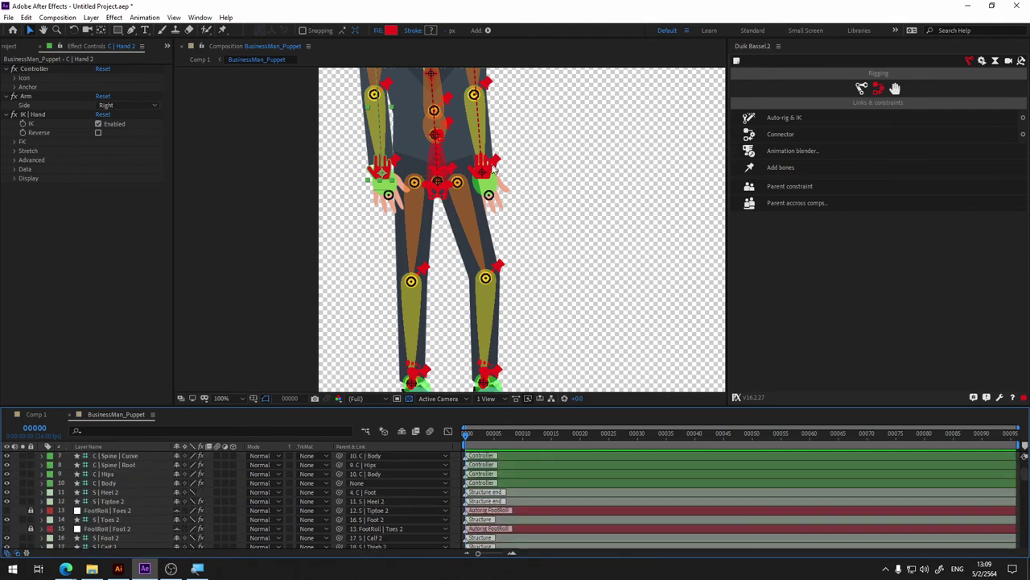
key("h")
left_click_drag(598, 142, 620, 239)
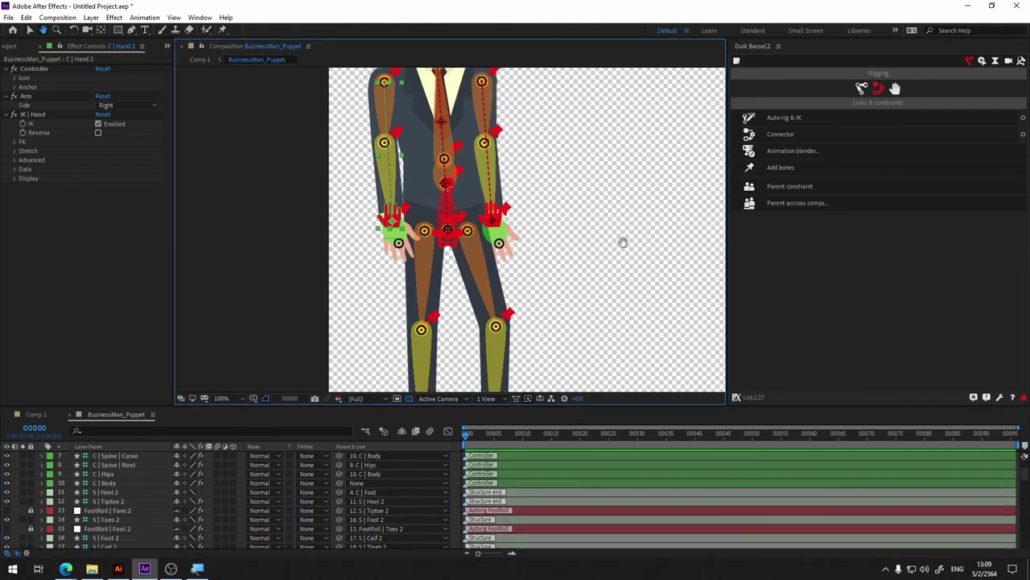
left_click(510, 276)
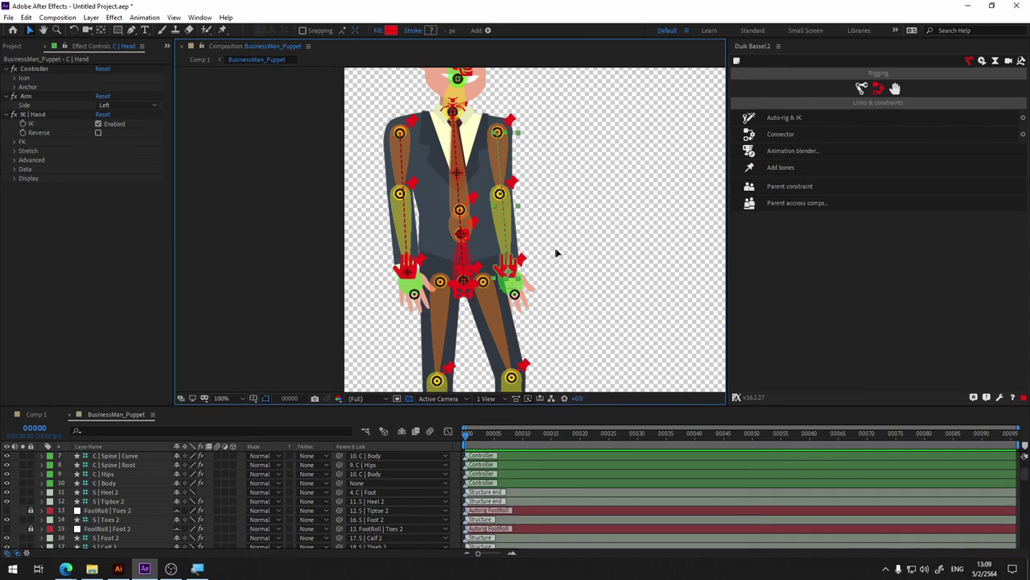
left_click_drag(510, 277, 648, 142)
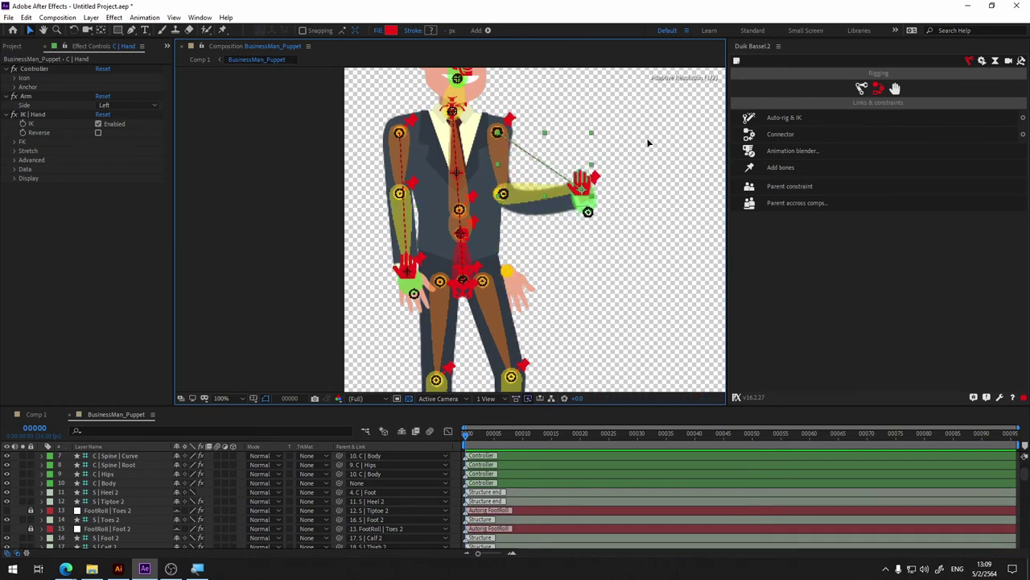
key("ctrl+z")
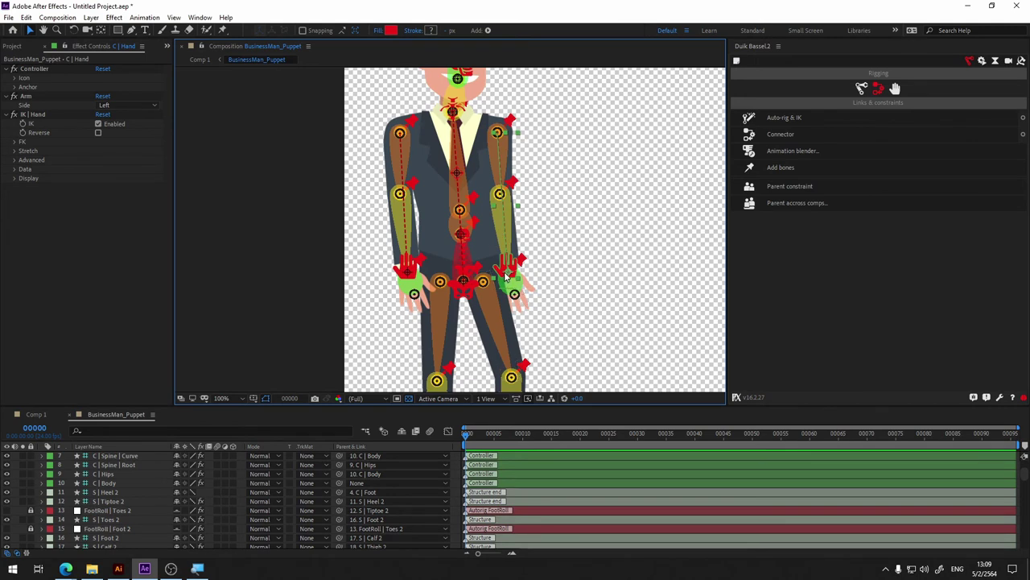
key("ctrl+z")
left_click_drag(511, 277, 619, 216)
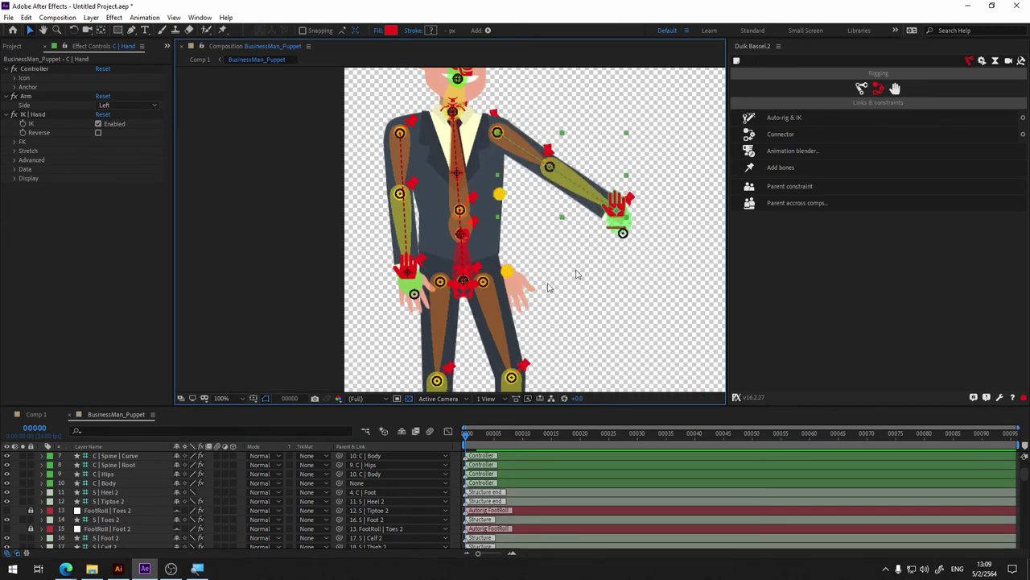
key("ctrl+z")
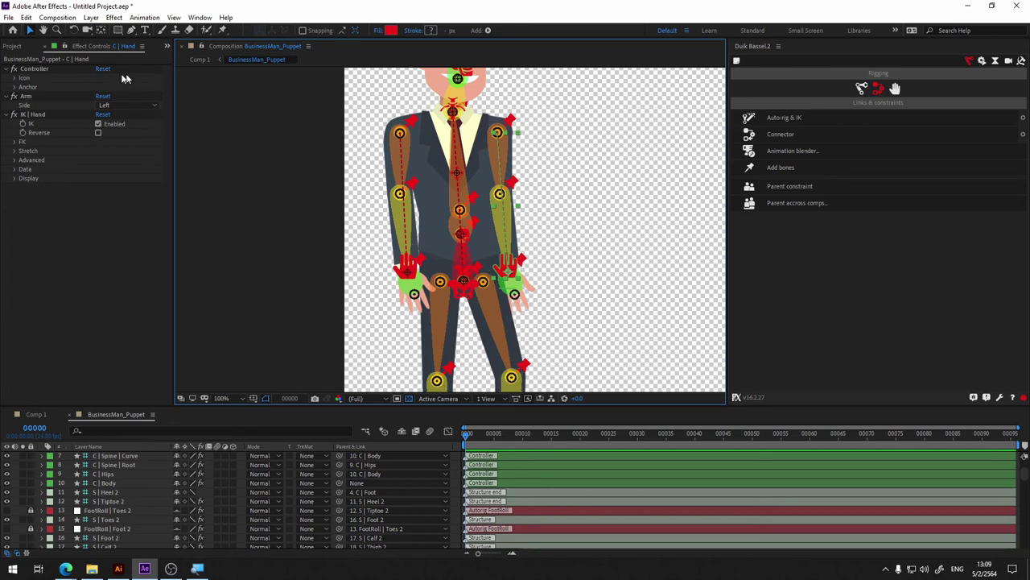
scroll(114, 491, "up", 3)
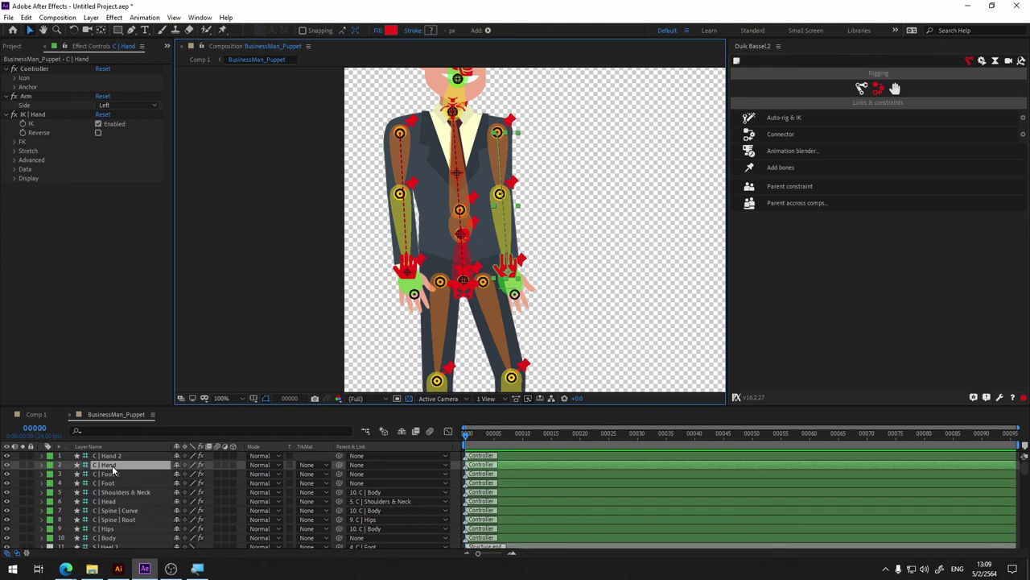
- Rename the C | Hand controller to C | Hand R
left_click(127, 466)
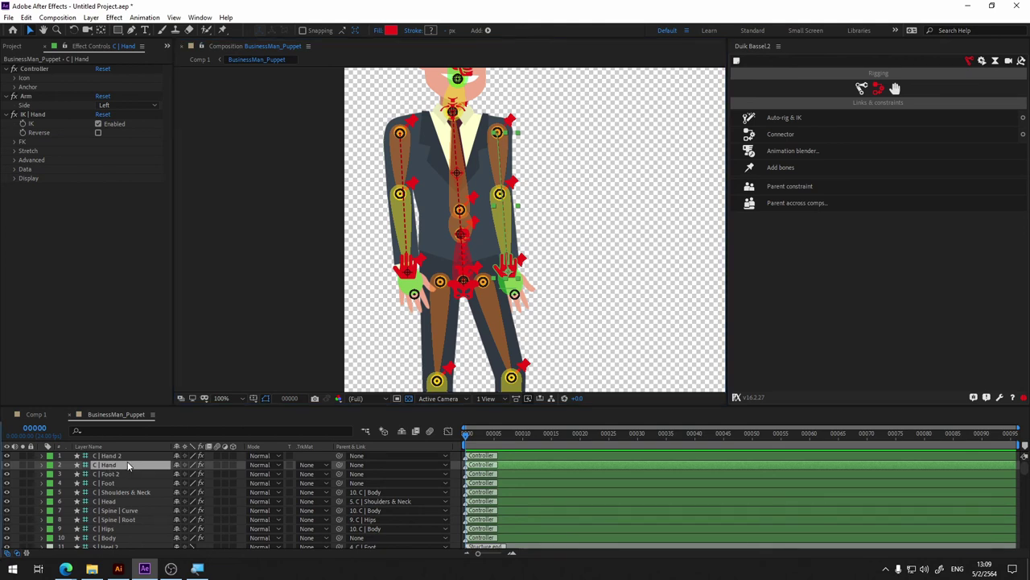
key("Return")
left_click(127, 465)
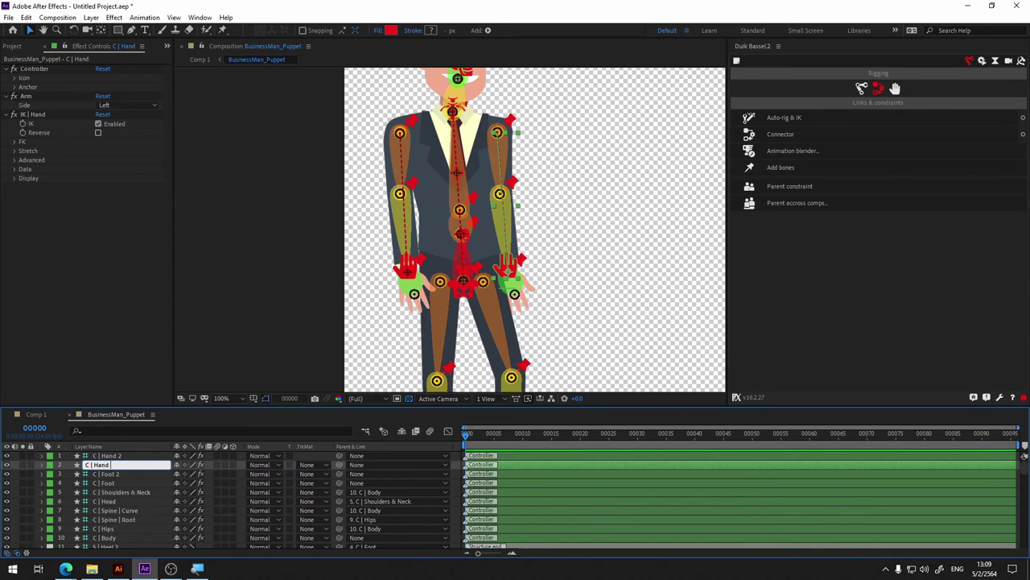
type(" R")
key("Return")
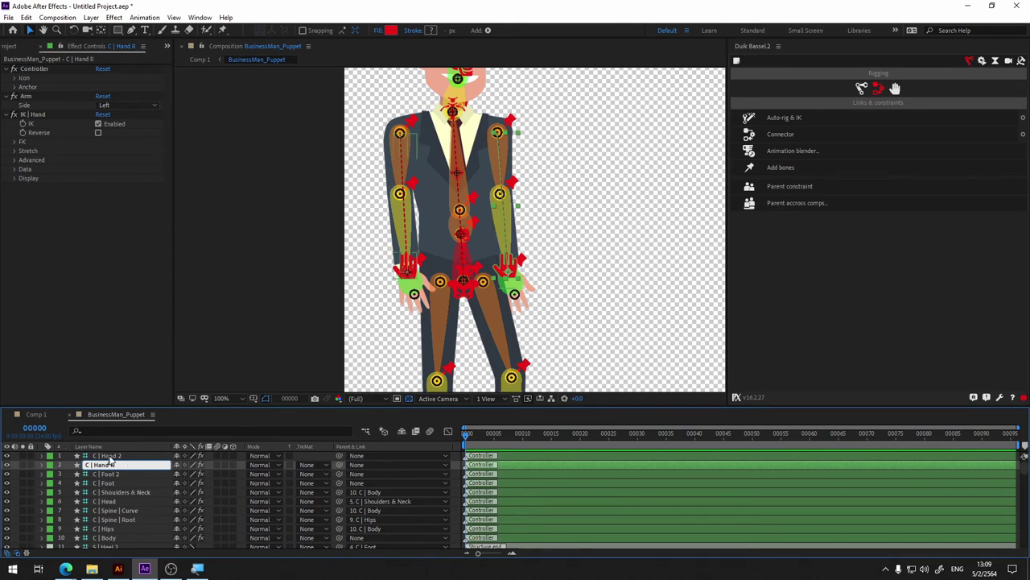
- Rename the C | Hand 2 controller to C | Hand L
left_click(113, 456)
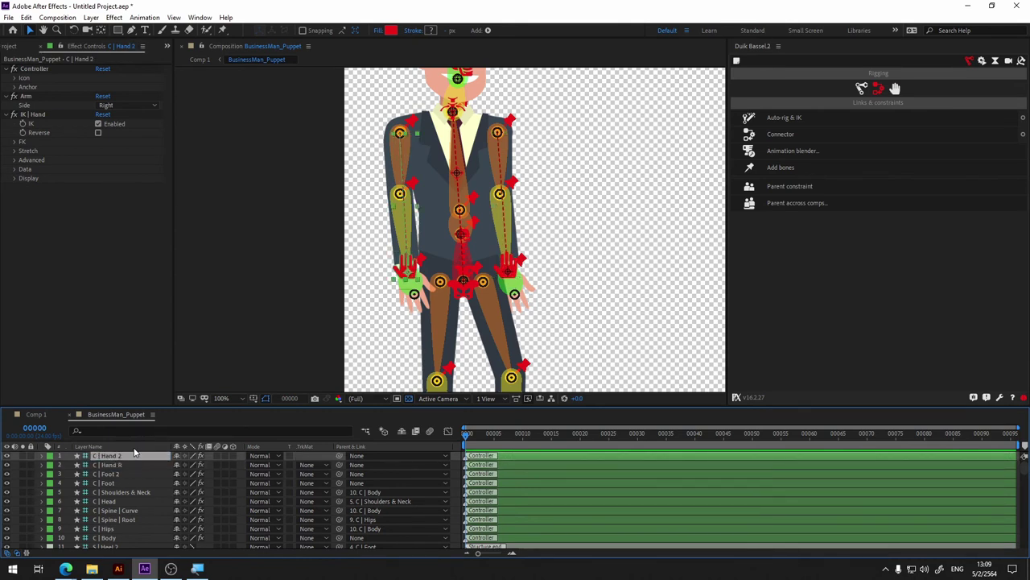
key("Return")
left_click(135, 455)
key("BackSpace")
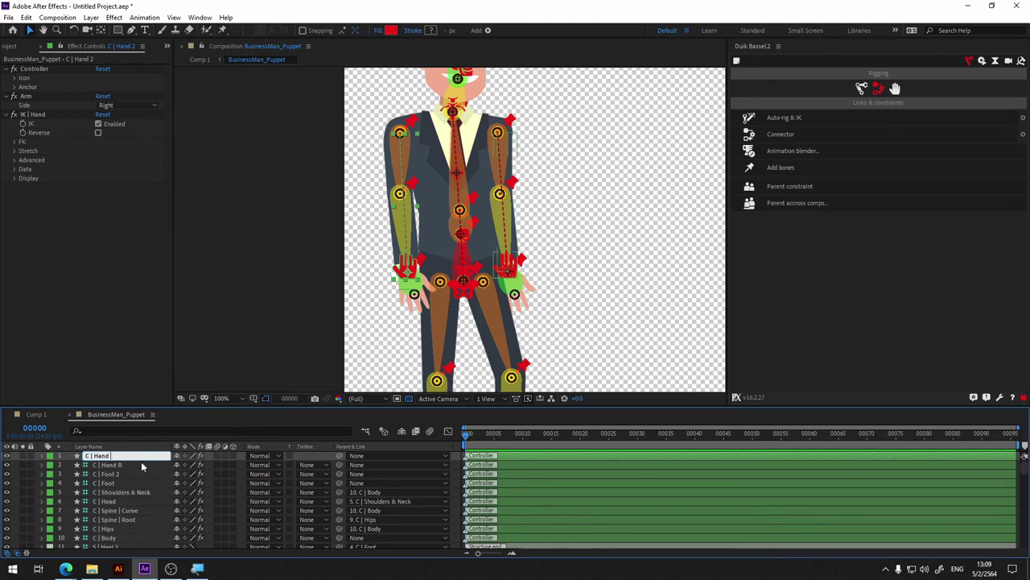
type("L")
key("Return")
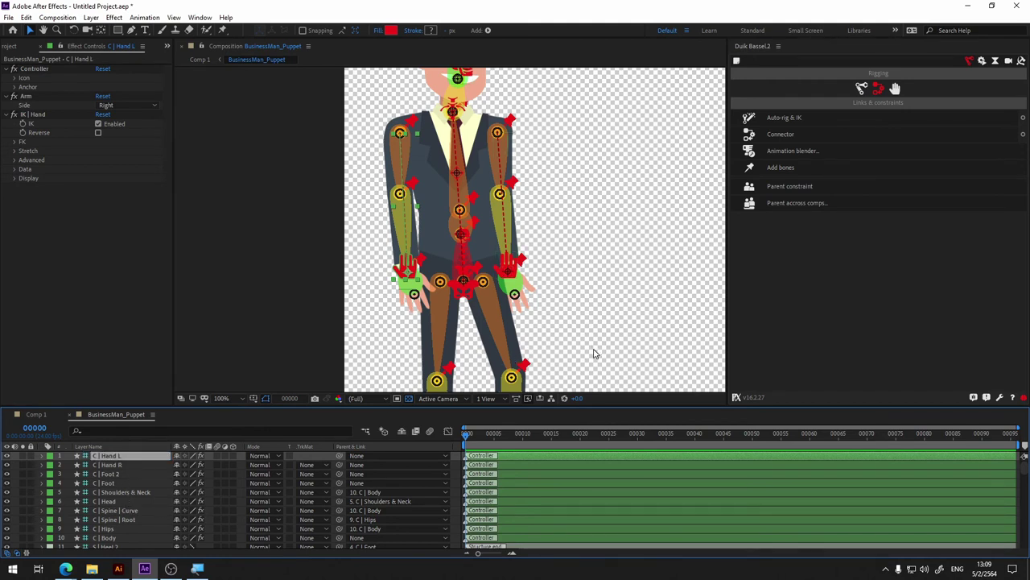
- Rename the C | Foot controller to C | Foot R
key("h")
left_click_drag(595, 358, 593, 166)
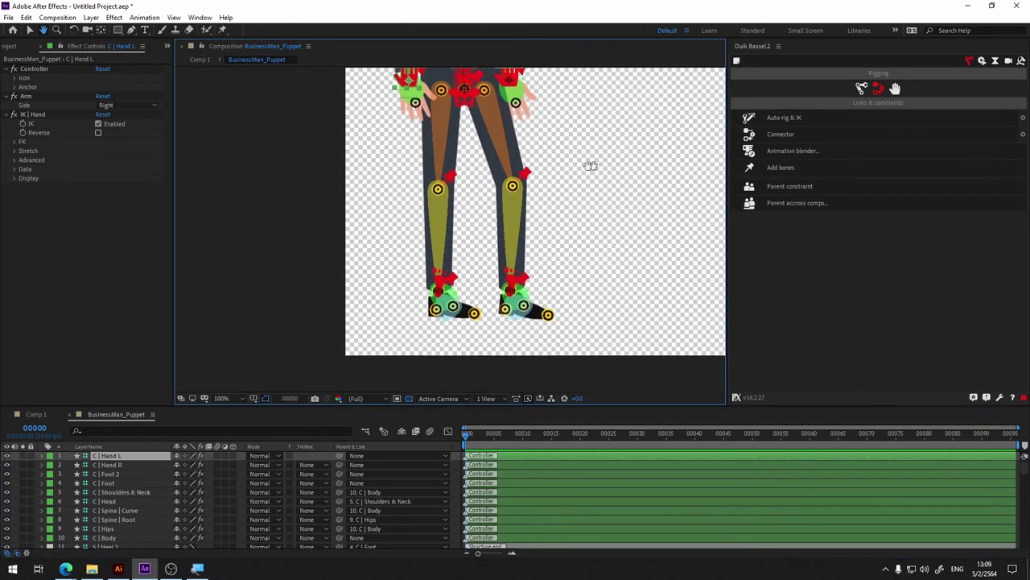
key("v")
left_click(509, 291)
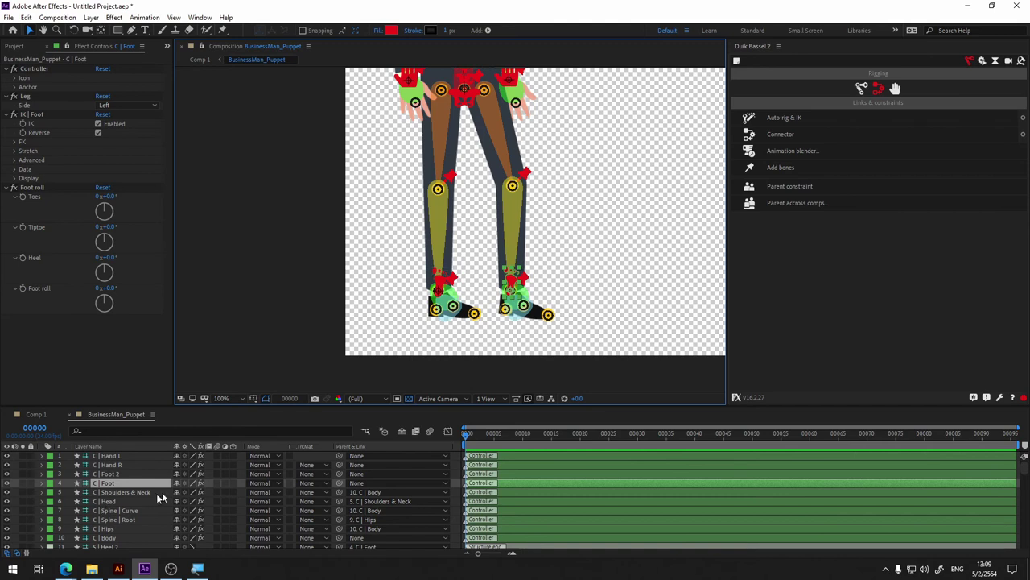
key("Return")
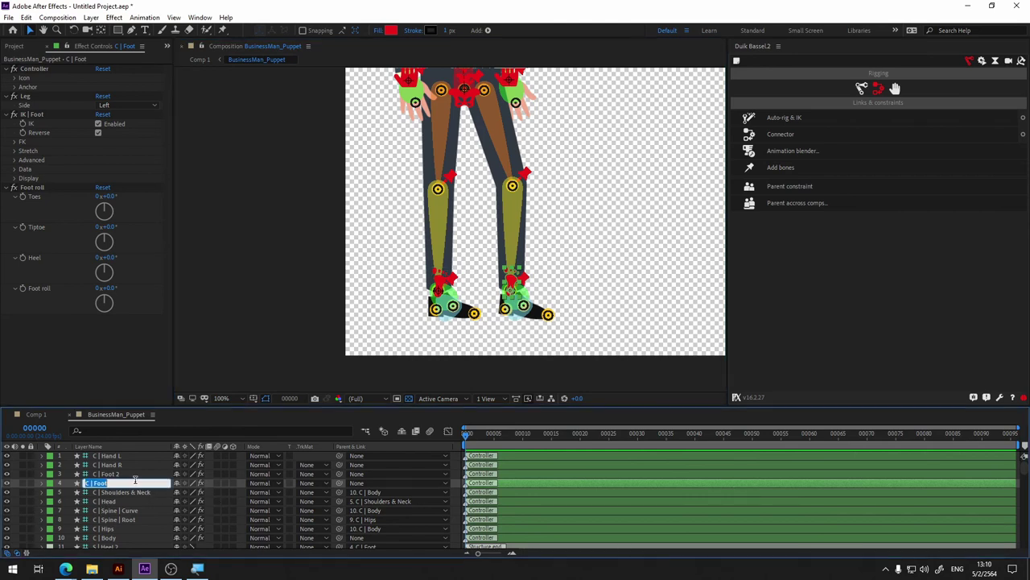
left_click(144, 483)
type("R")
key("Return")
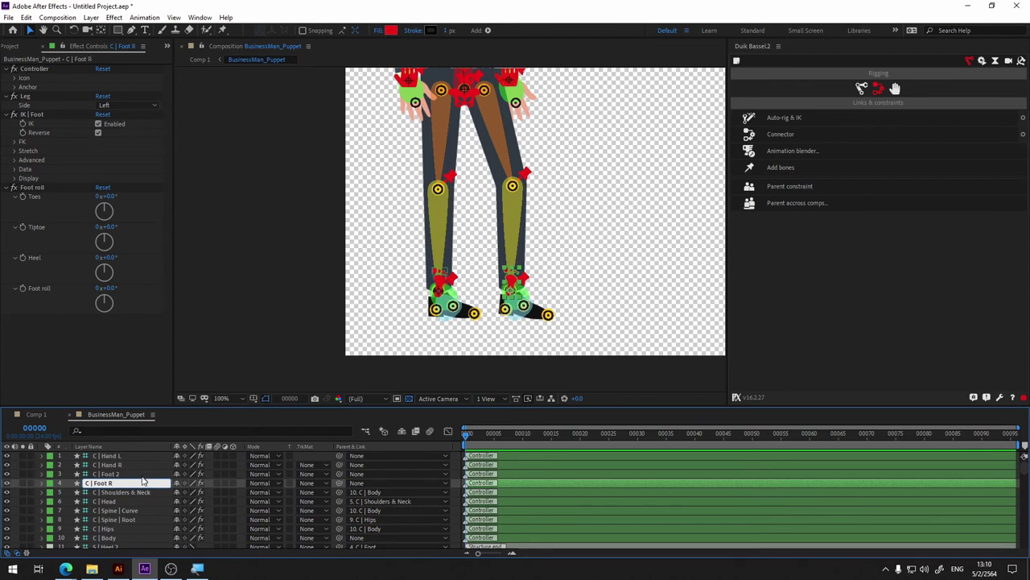
- Rename the C | Foot 2 controller to C | Foot L
left_click(119, 476)
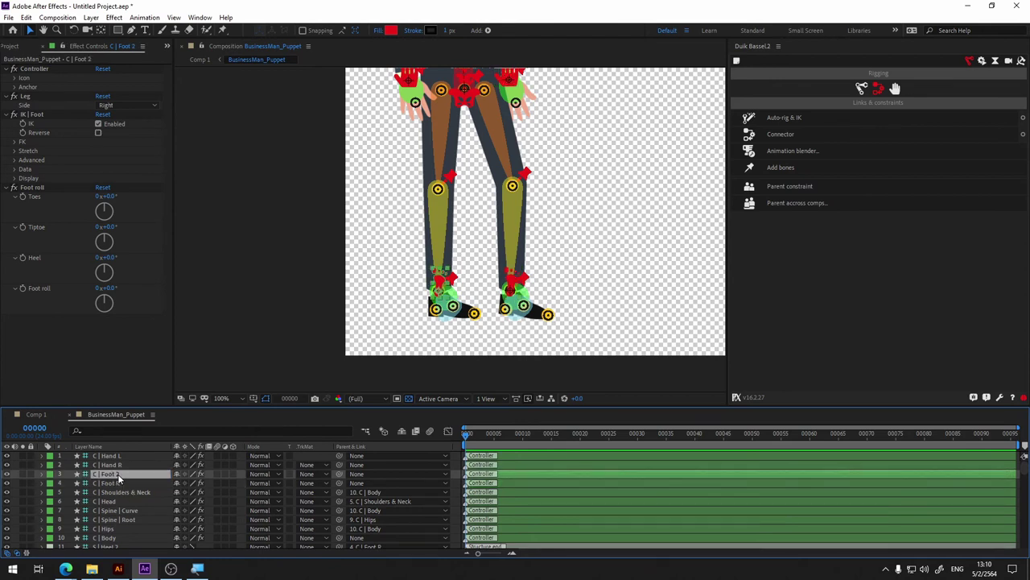
key("Return")
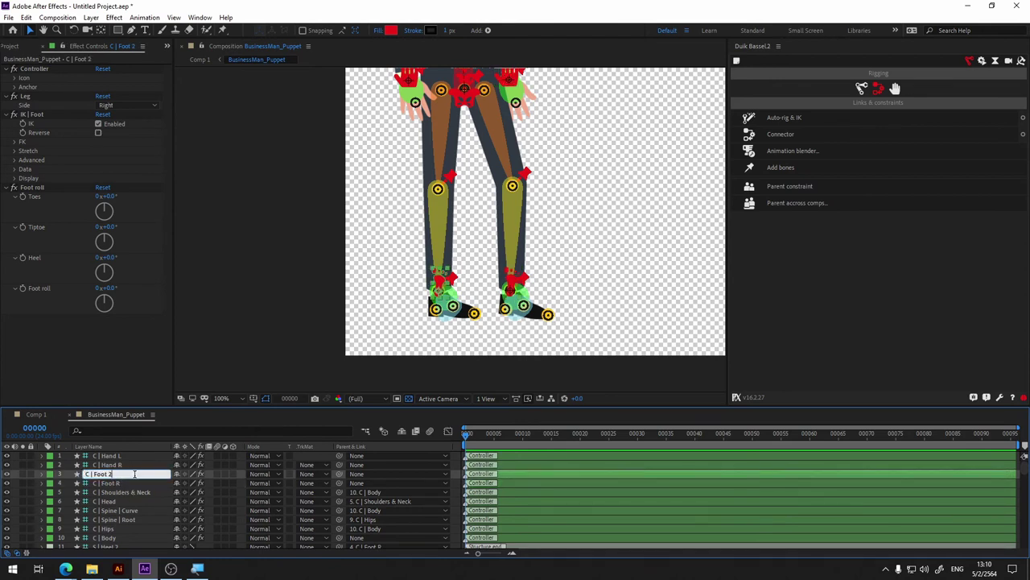
left_click(143, 475)
key("BackSpace")
type("L")
key("Return")
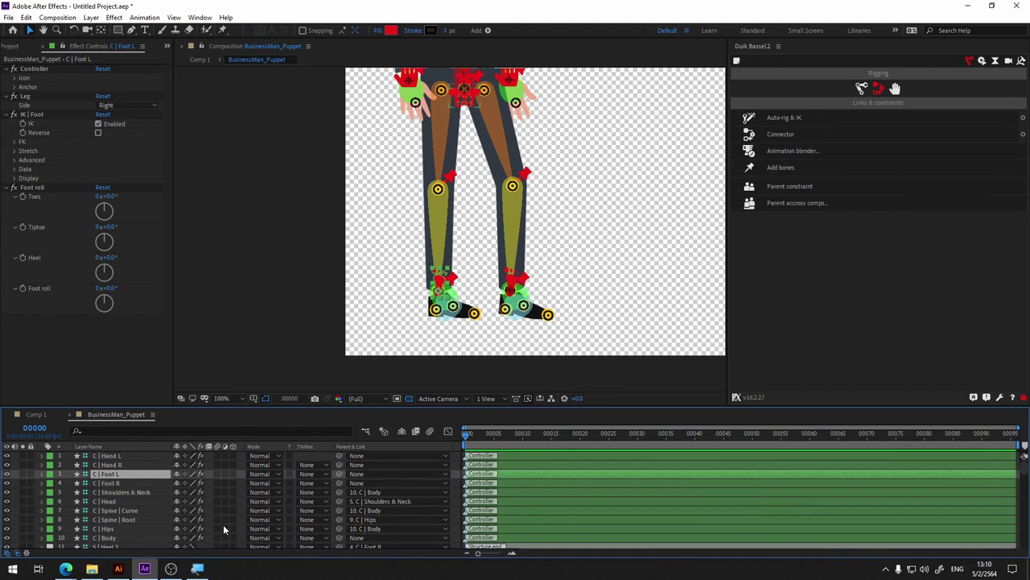
scroll(223, 524, "down", 5)
scroll(221, 521, "down", 5)
scroll(219, 520, "down", 5)
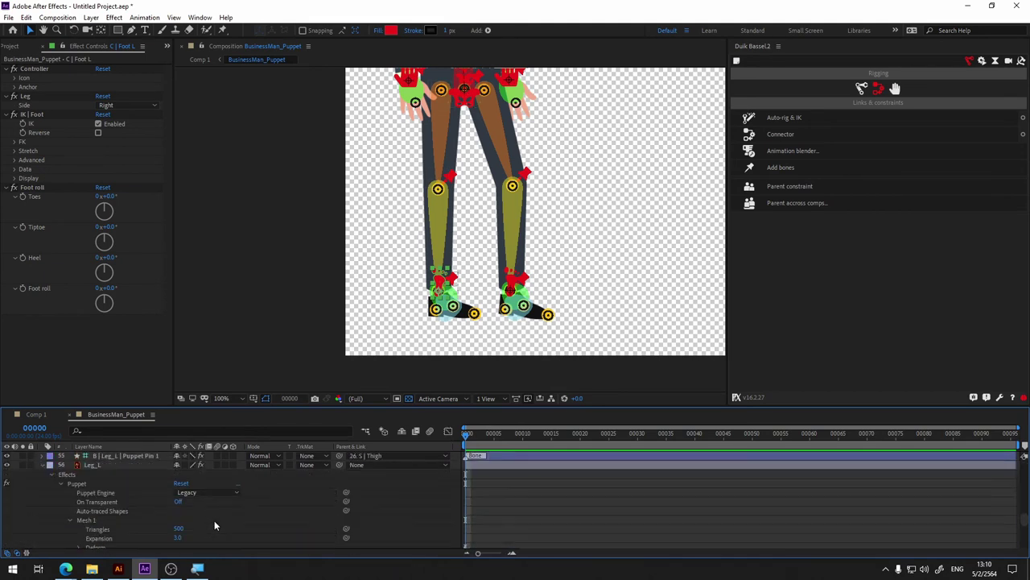
scroll(214, 520, "up", 2)
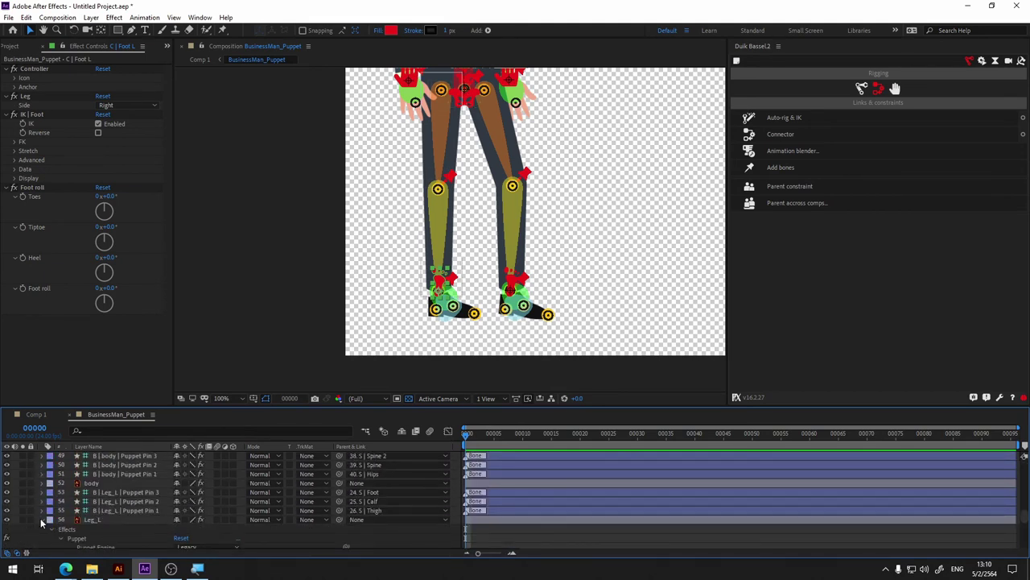
left_click(42, 521)
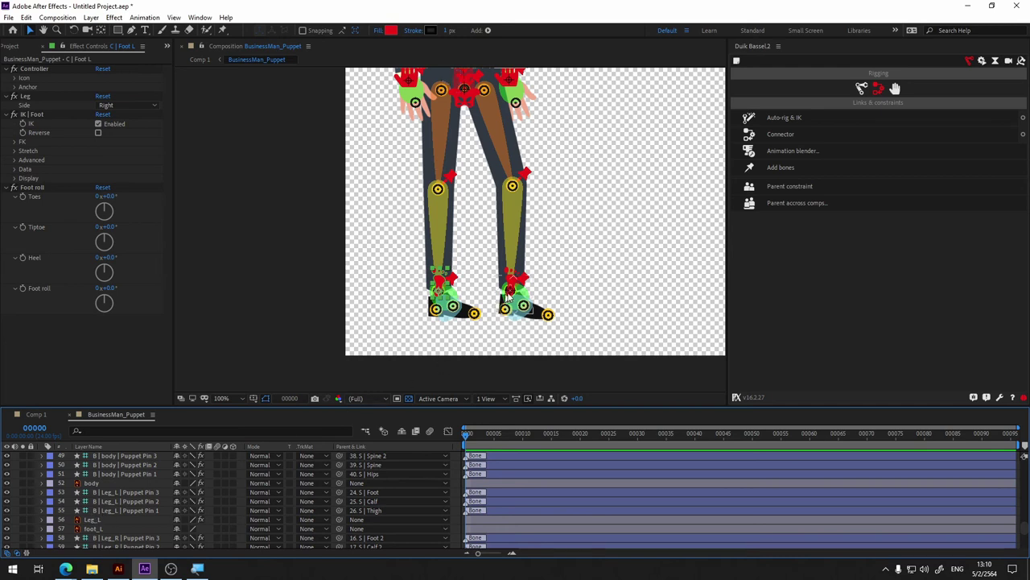
left_click_drag(508, 296, 577, 282)
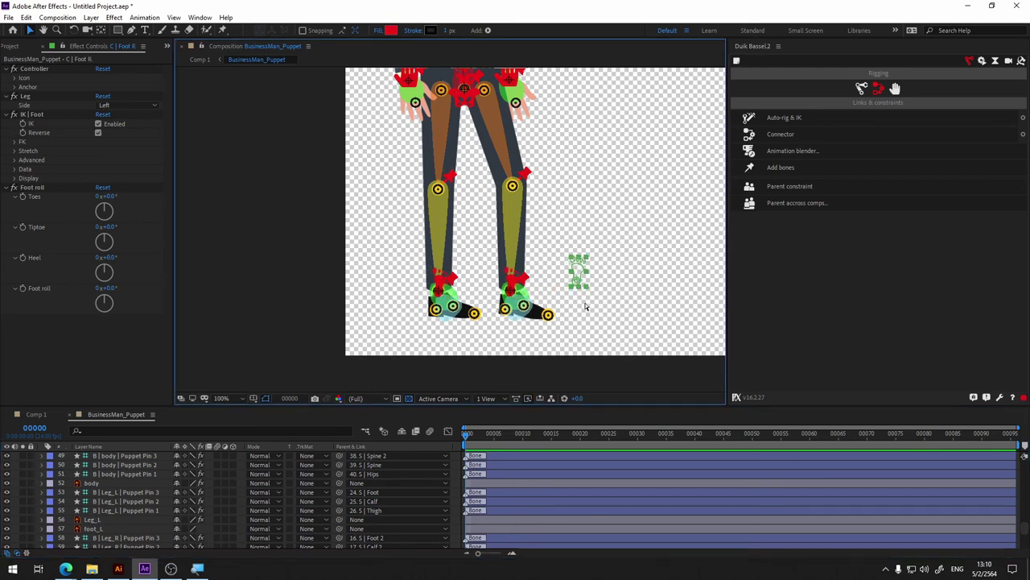
key("ctrl+z")
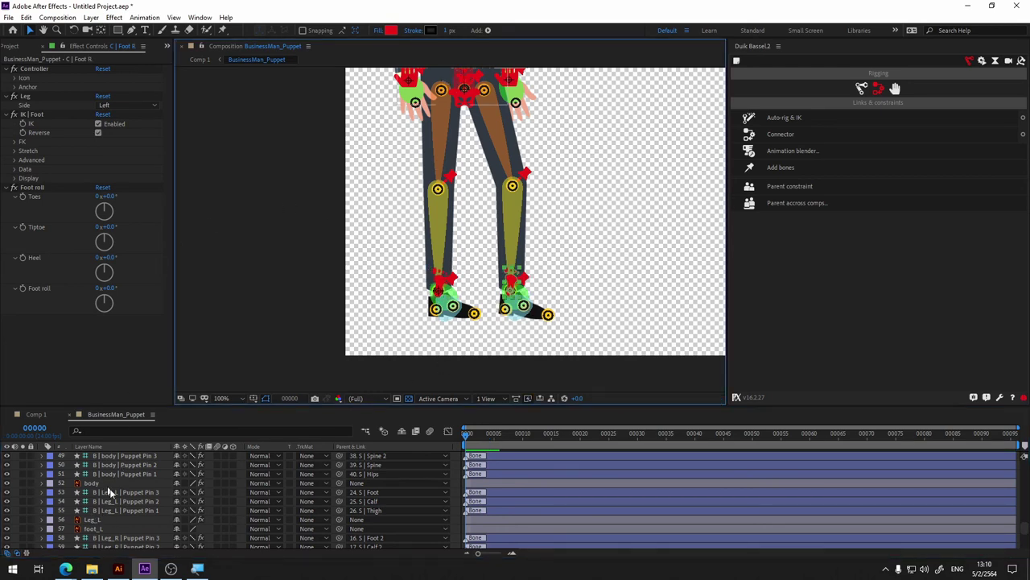
scroll(111, 499, "up", 3)
scroll(112, 491, "up", 6)
scroll(115, 480, "up", 3)
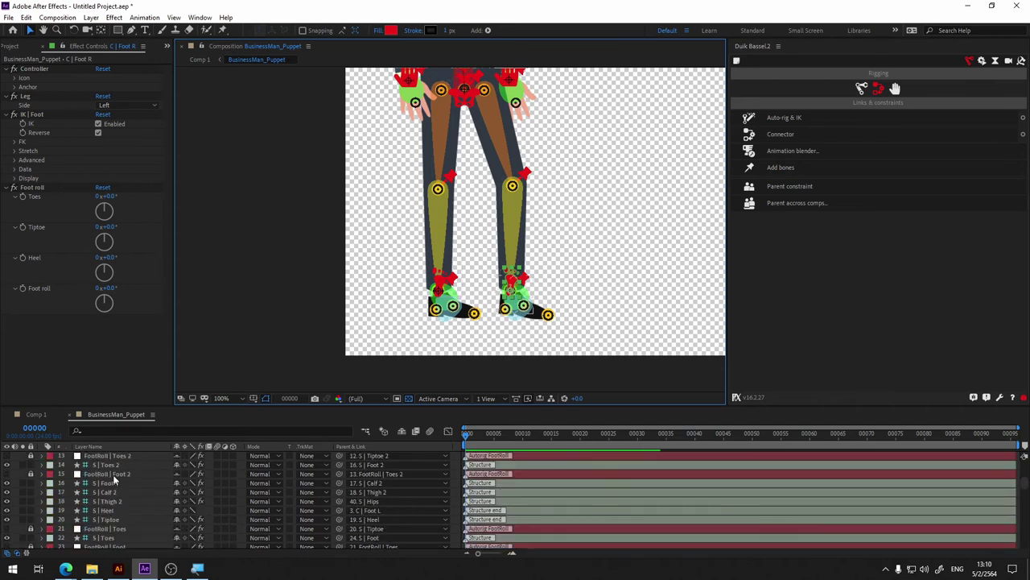
scroll(115, 460, "up", 2)
scroll(115, 465, "up", 2)
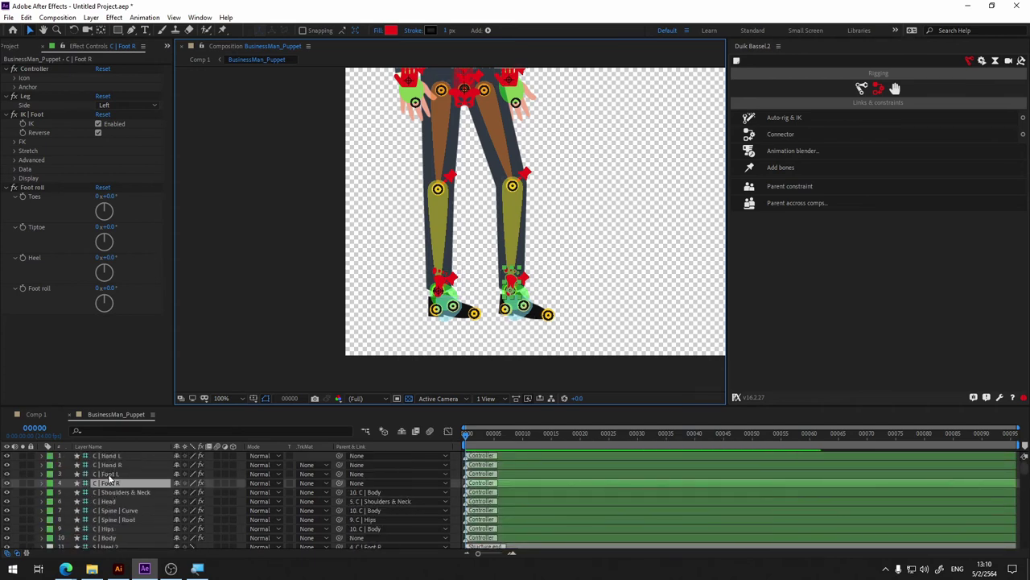
left_click(111, 474)
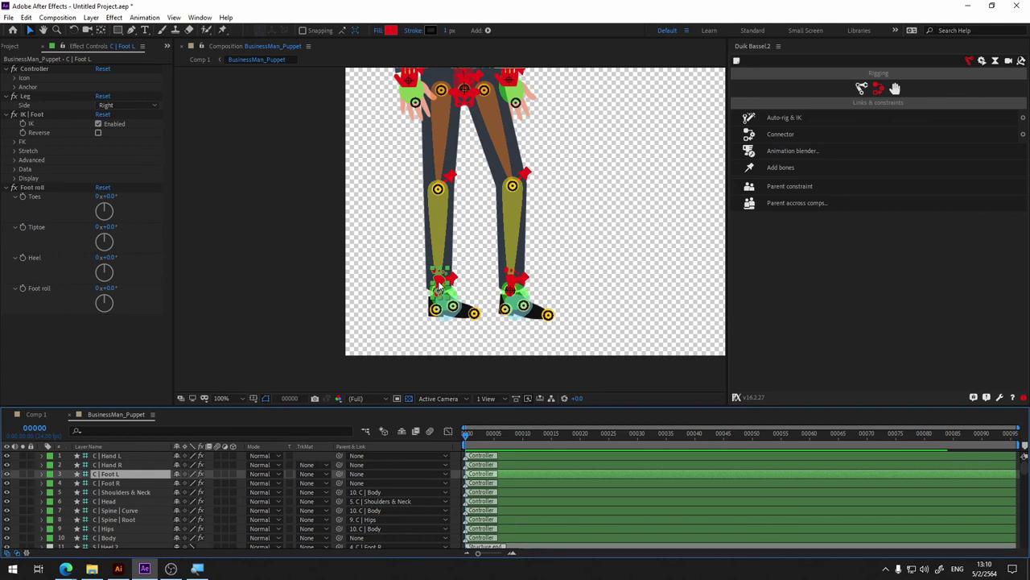
left_click_drag(438, 285, 400, 257)
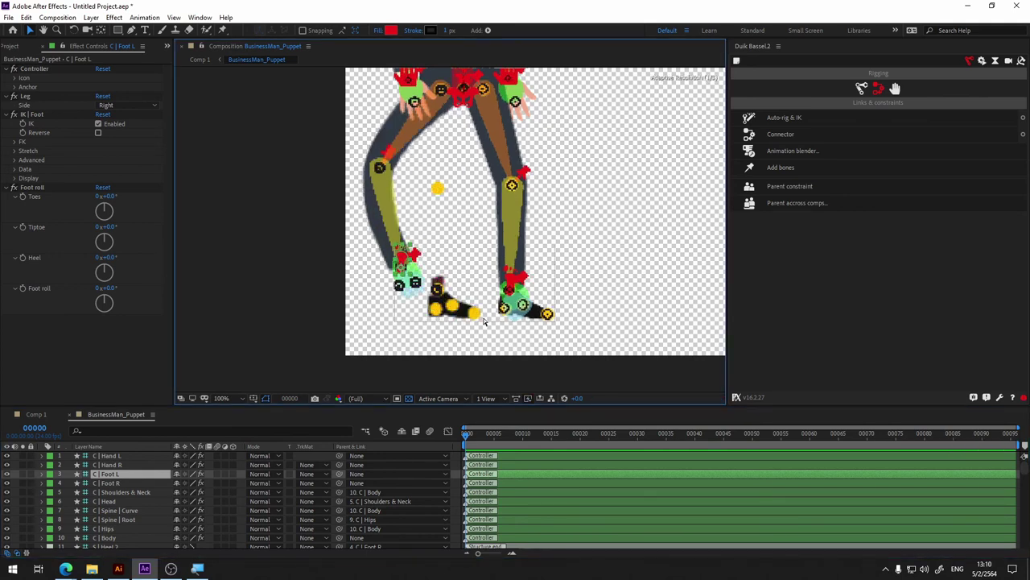
key("ctrl+z")
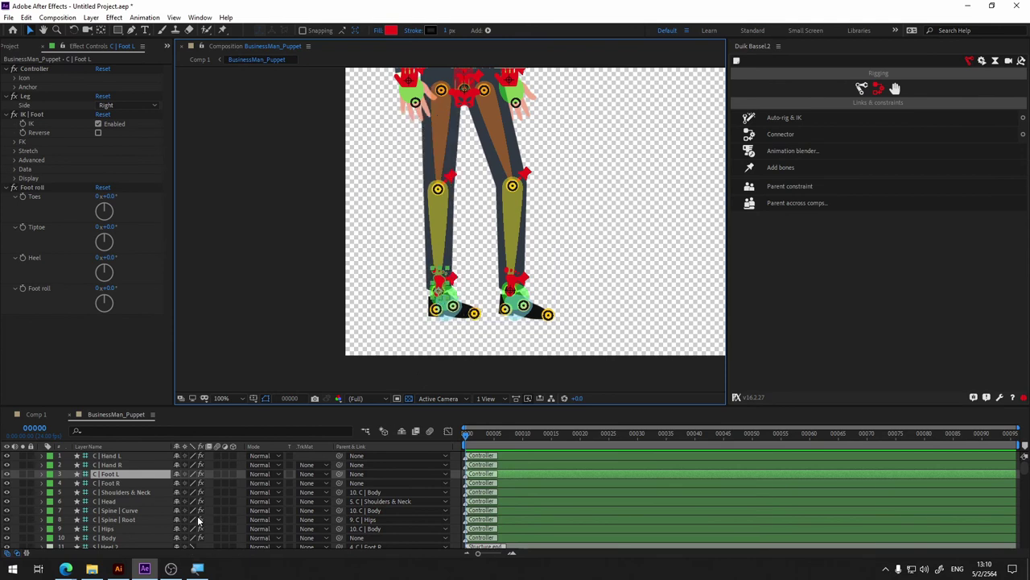
scroll(196, 522, "down", 5)
scroll(195, 522, "down", 4)
scroll(194, 521, "down", 4)
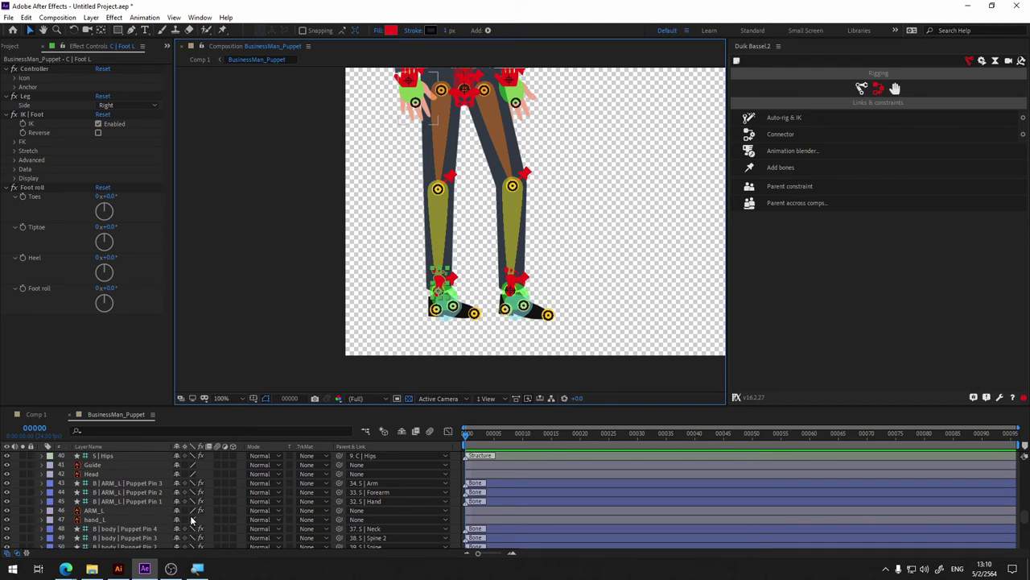
scroll(190, 521, "up", 3)
scroll(188, 522, "up", 3)
scroll(185, 524, "up", 3)
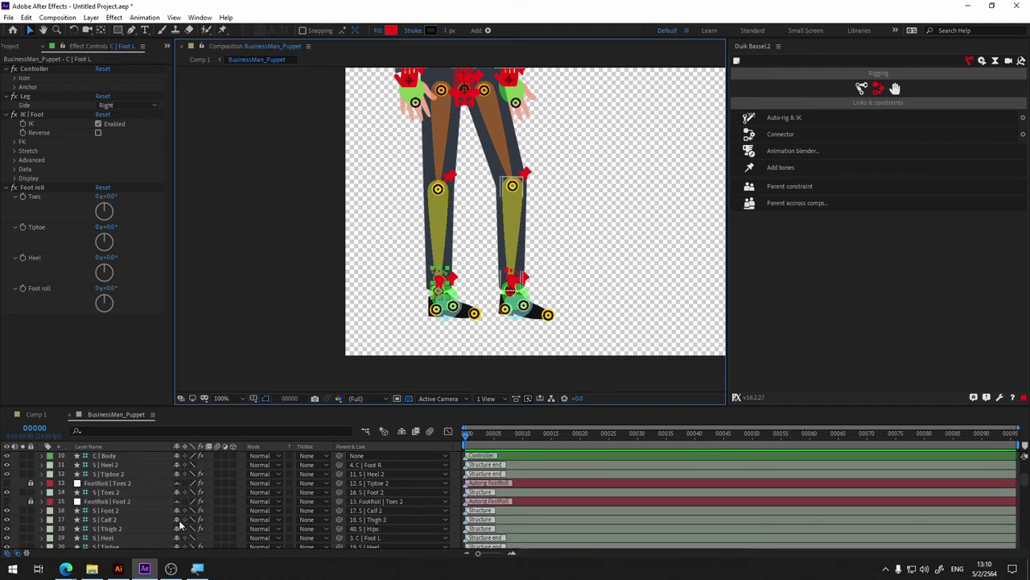
scroll(181, 524, "up", 3)
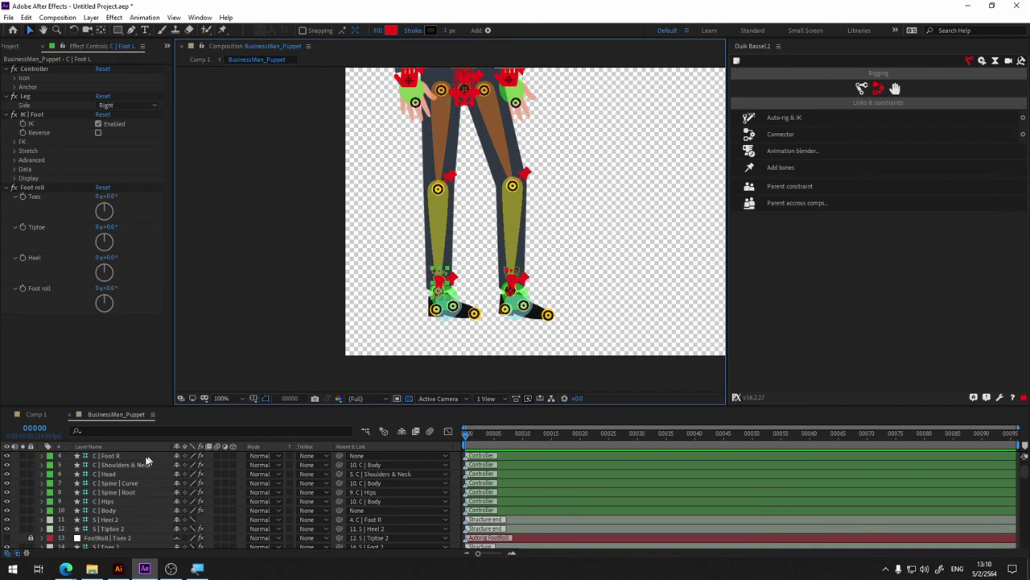
scroll(150, 459, "up", 1)
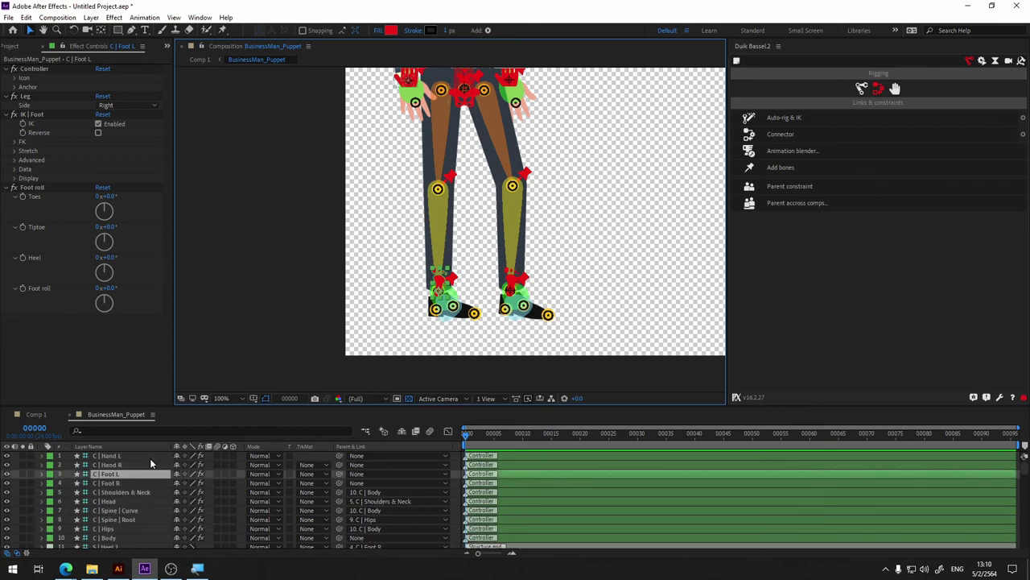
scroll(312, 522, "down", 1)
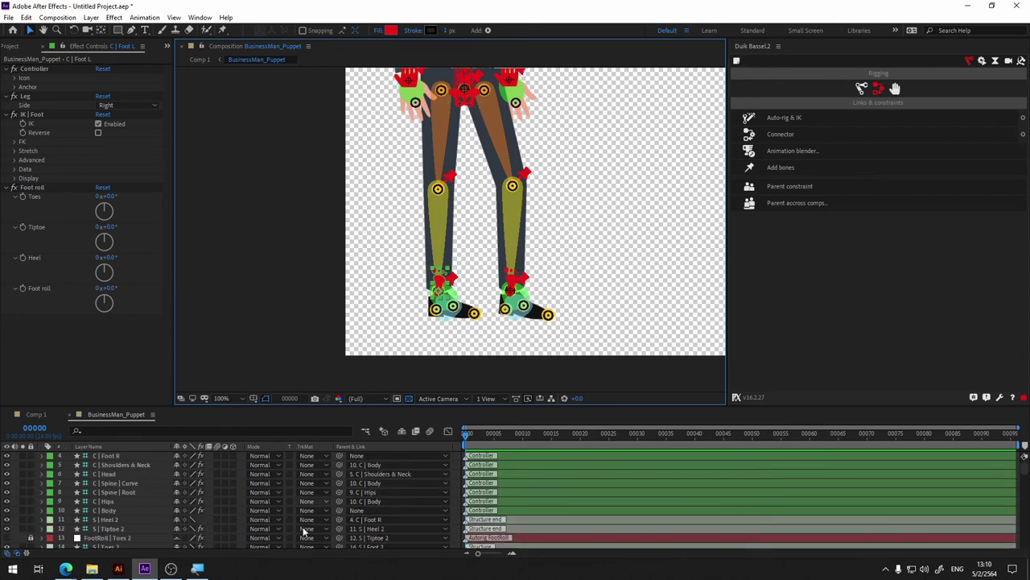
scroll(306, 529, "down", 1)
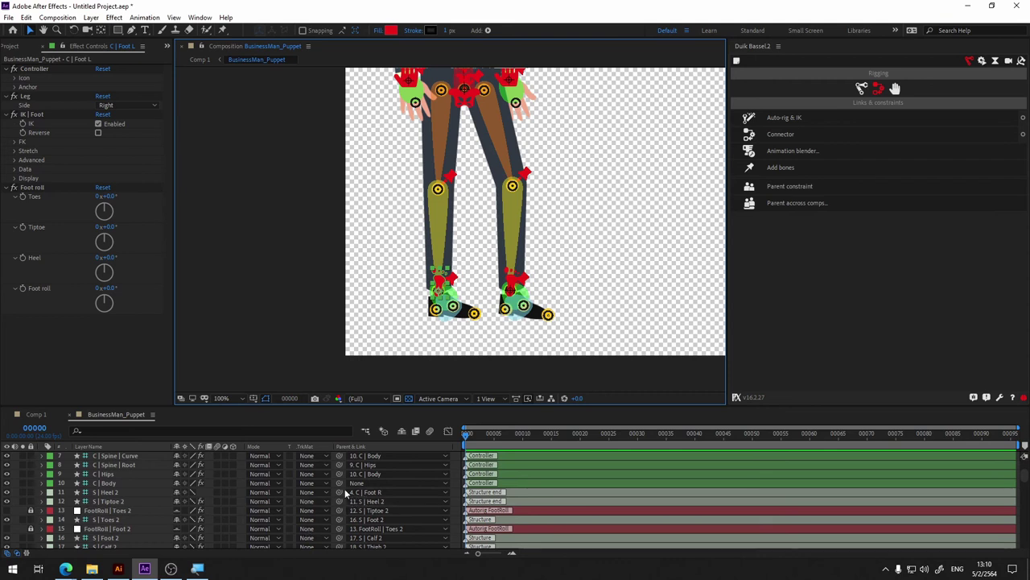
scroll(346, 493, "up", 2)
scroll(338, 486, "down", 3)
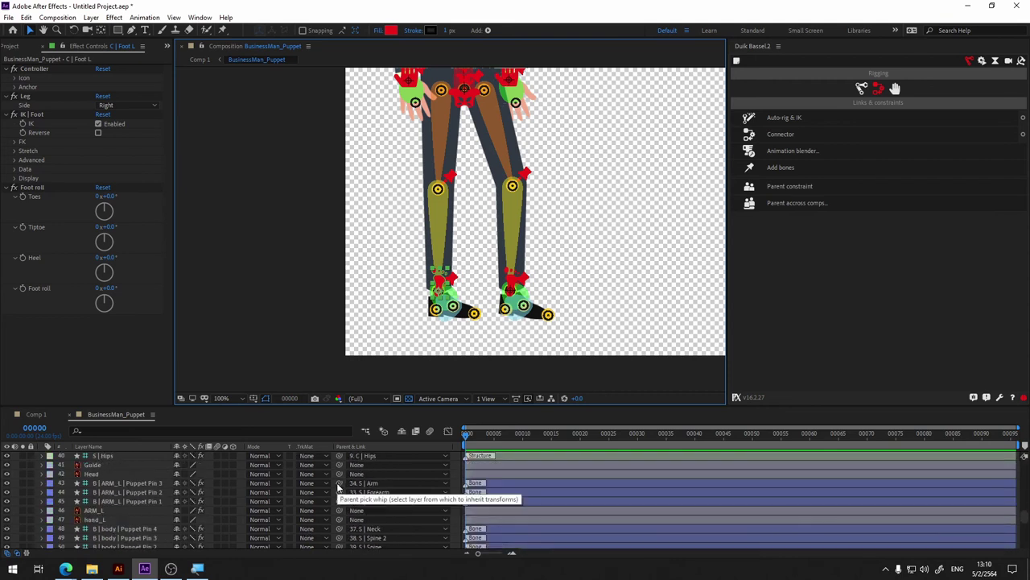
scroll(338, 487, "down", 2)
scroll(338, 487, "down", 3)
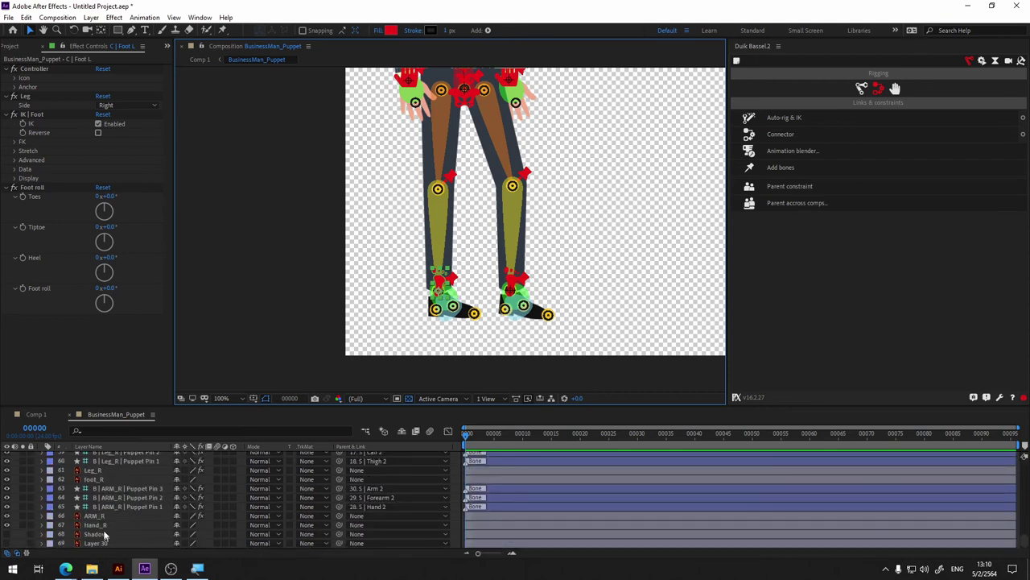
- Parent Hand_R to C | Hand R, foot_R to C | Foot R and foot_L to C | Foot L
left_click(379, 525)
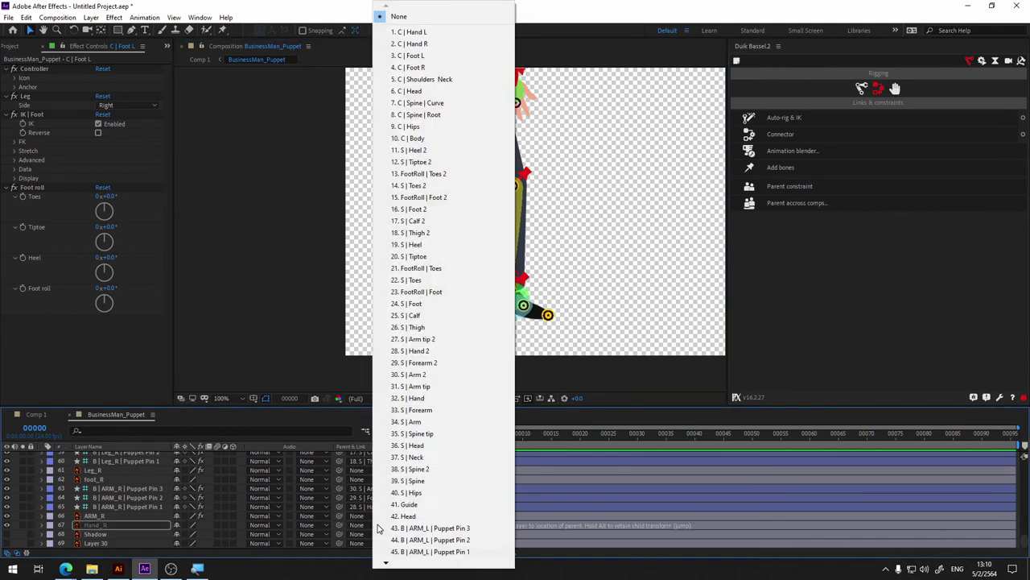
left_click(449, 44)
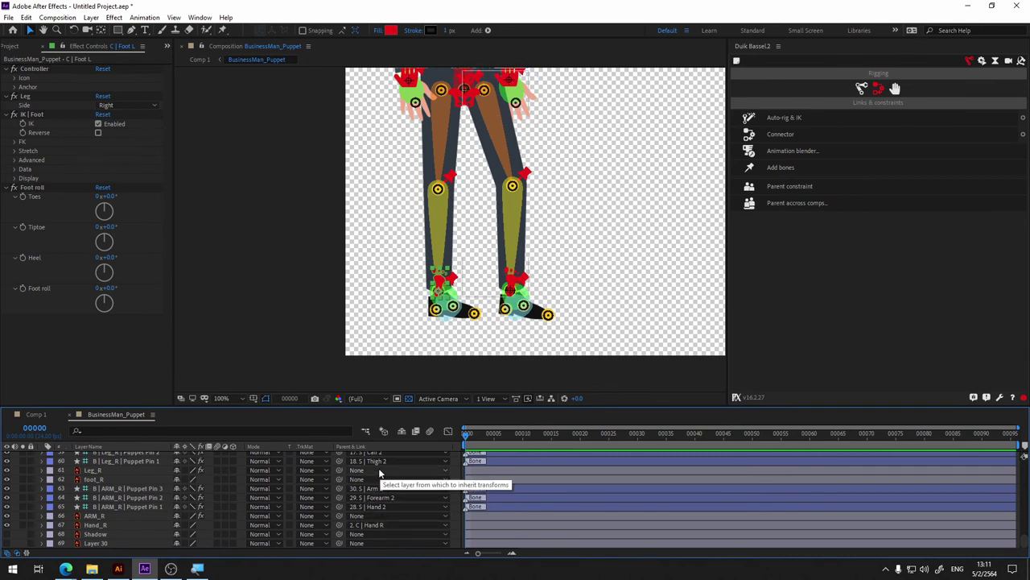
left_click(374, 481)
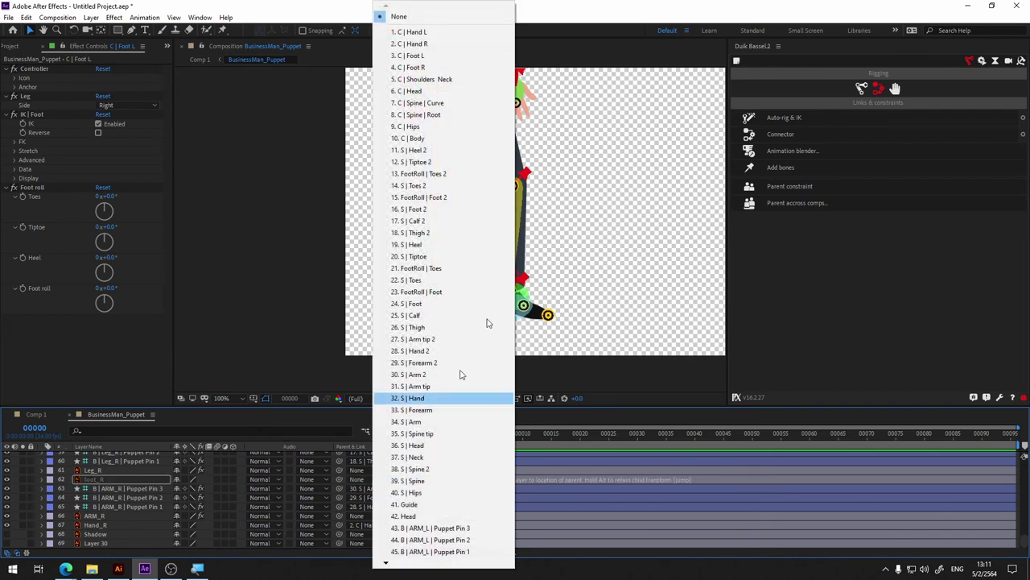
left_click(449, 67)
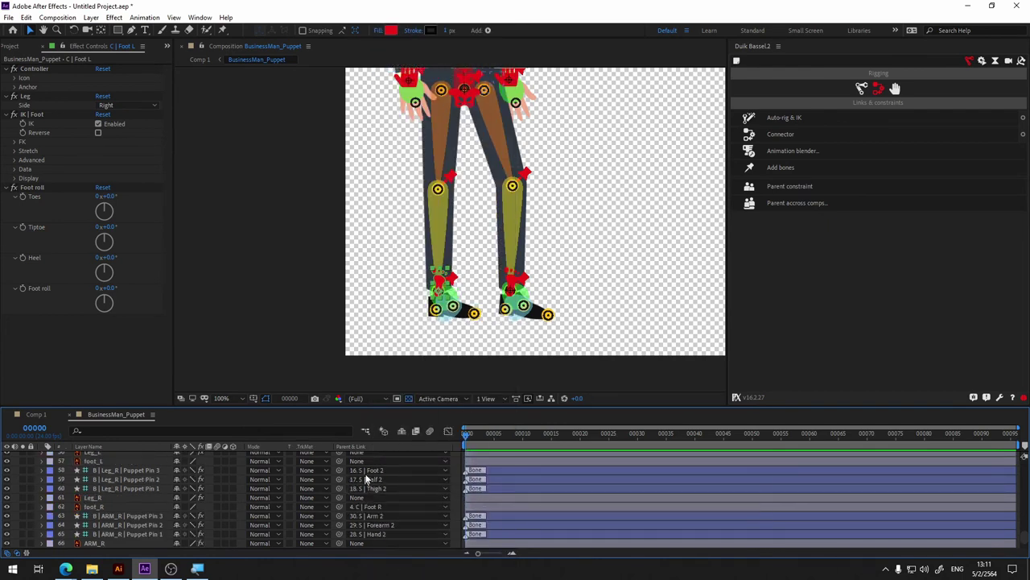
left_click(374, 462)
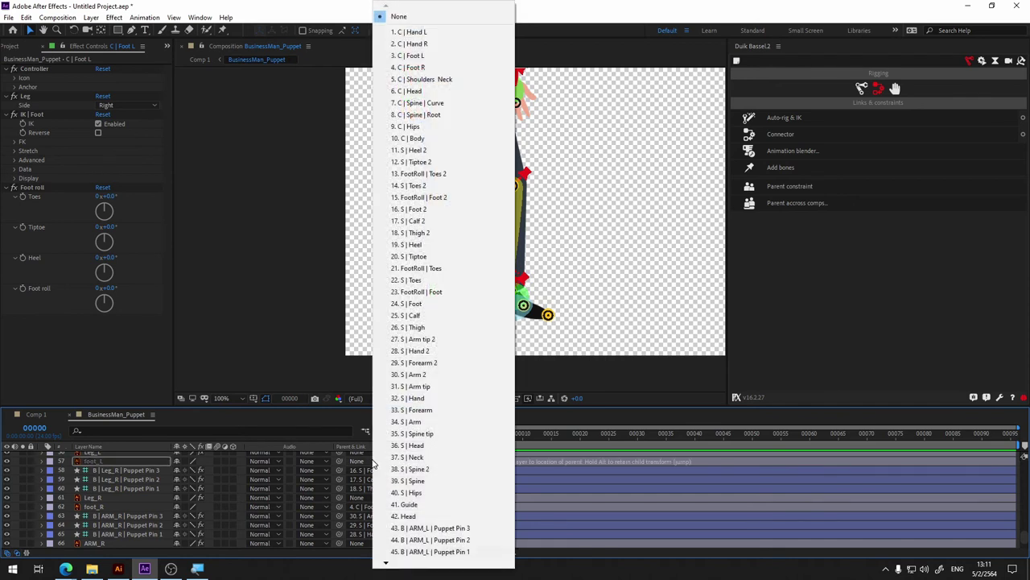
left_click(433, 62)
- Parent hand_L to the C | Hand L controller, then select the S | Heel 2 layer
scroll(381, 473, "up", 2)
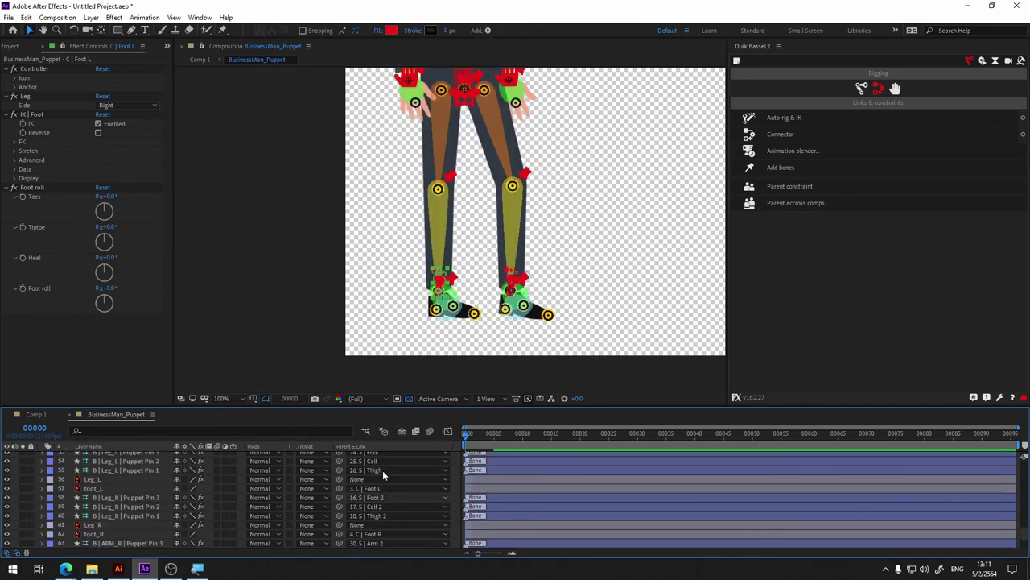
scroll(383, 475, "up", 3)
scroll(383, 476, "up", 2)
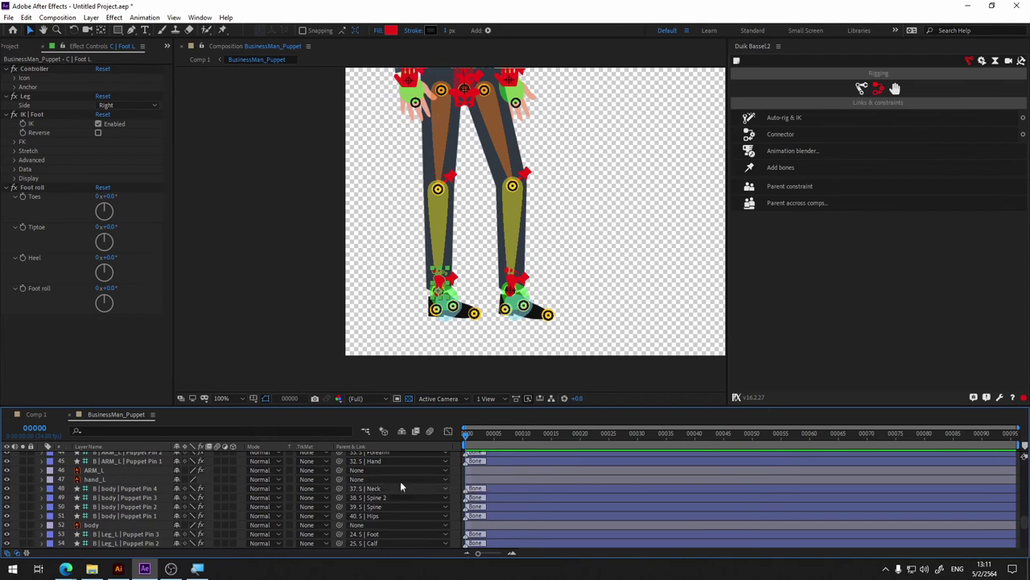
left_click(381, 480)
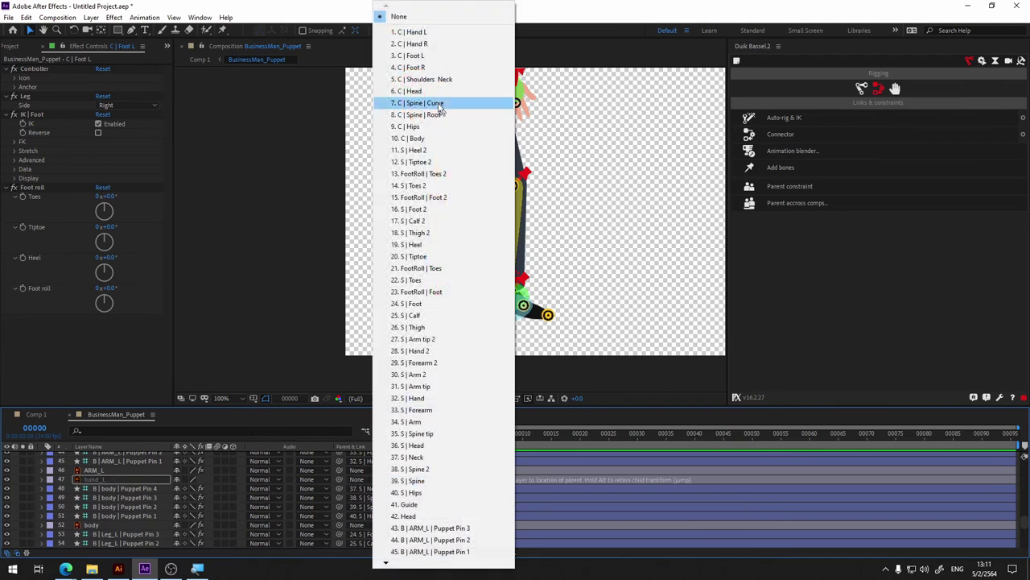
left_click(422, 33)
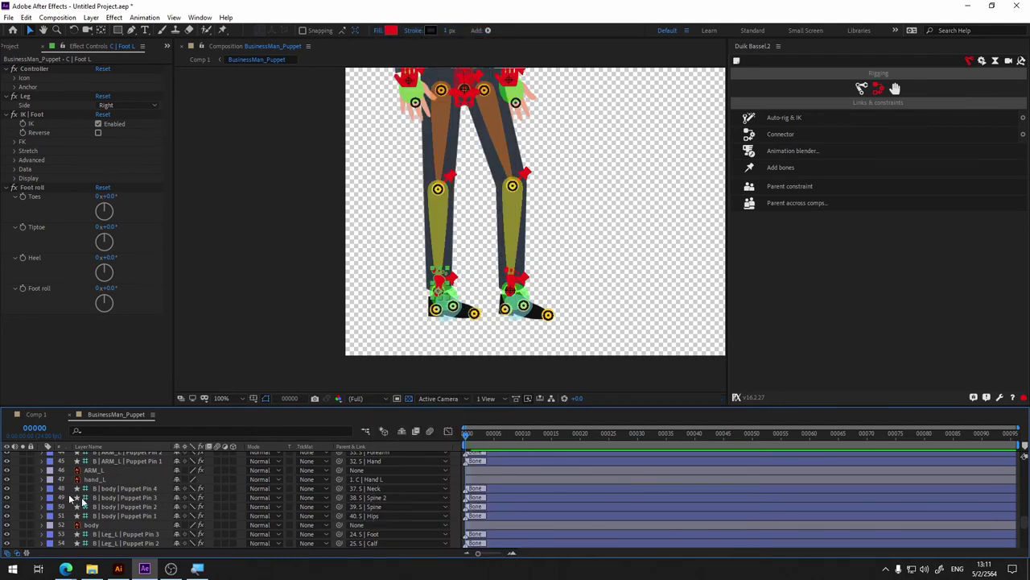
scroll(50, 482, "up", 5)
scroll(50, 481, "up", 5)
scroll(50, 481, "up", 5)
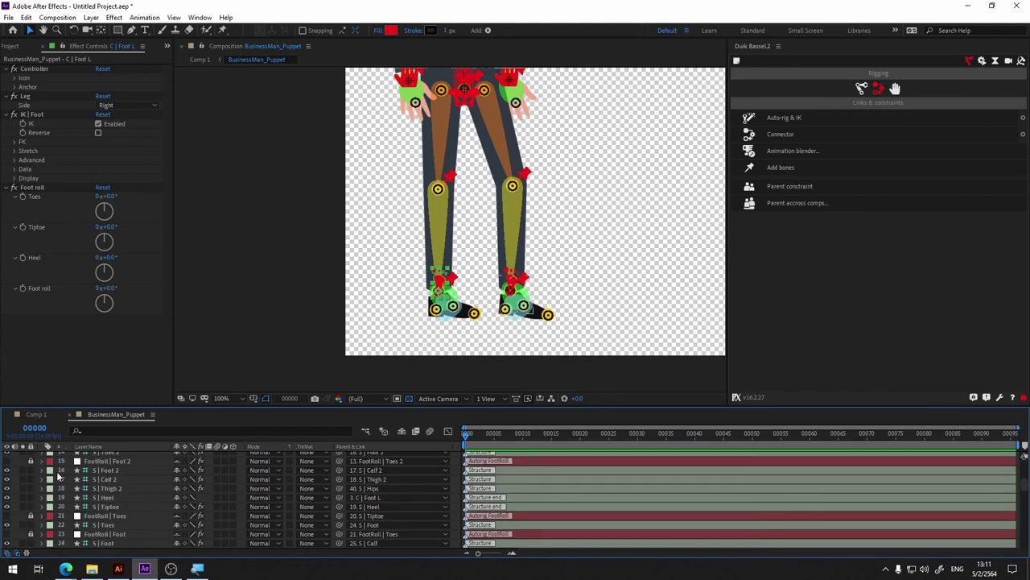
scroll(77, 462, "up", 5)
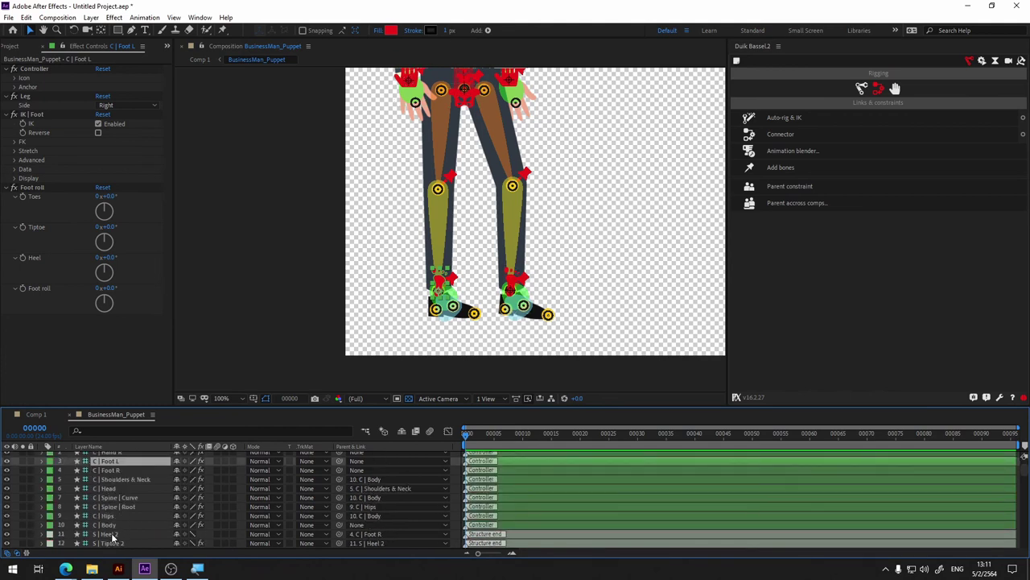
left_click(112, 534)
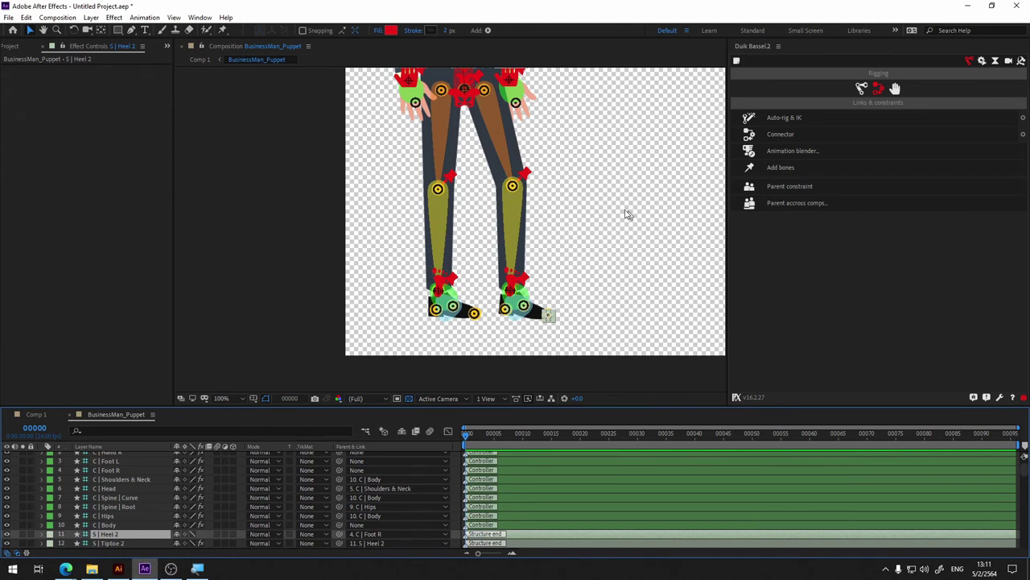
scroll(594, 200, "up", 2)
scroll(594, 200, "down", 3)
- Test-move the head controller to the right and undo the move
key("h")
left_click_drag(563, 143, 573, 384)
key("v")
left_click(473, 107)
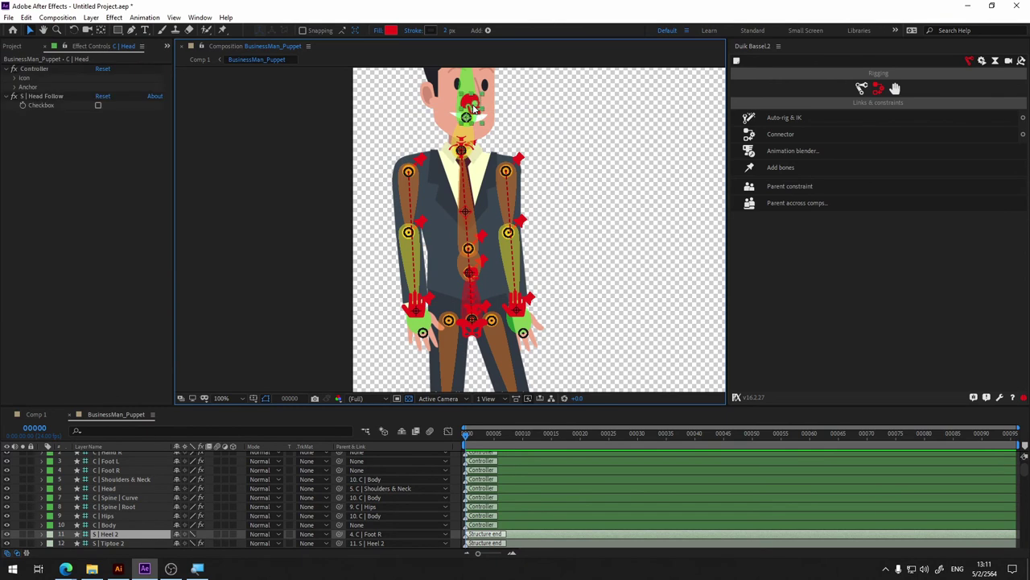
left_click_drag(473, 107, 503, 108)
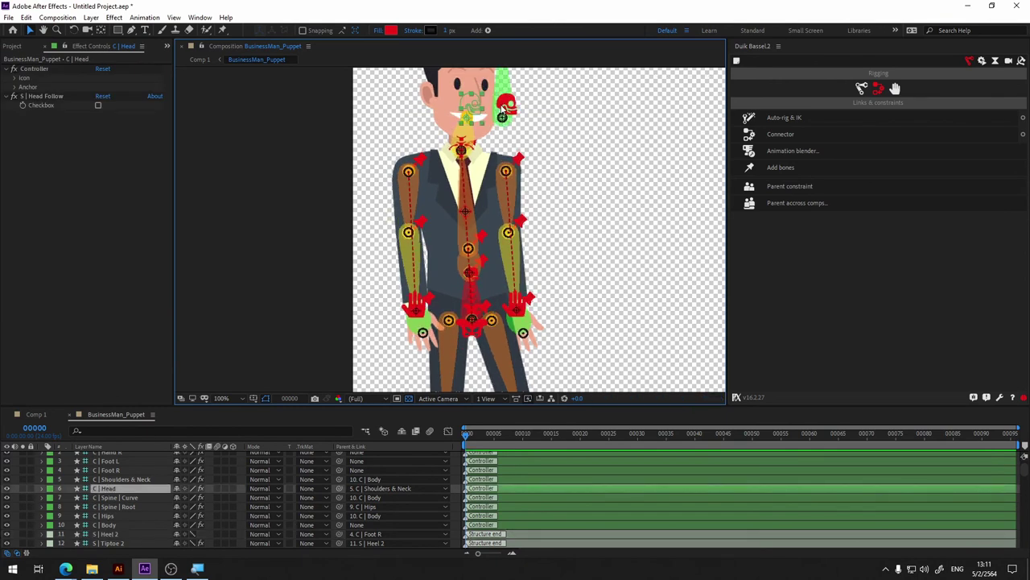
key("ctrl+z")
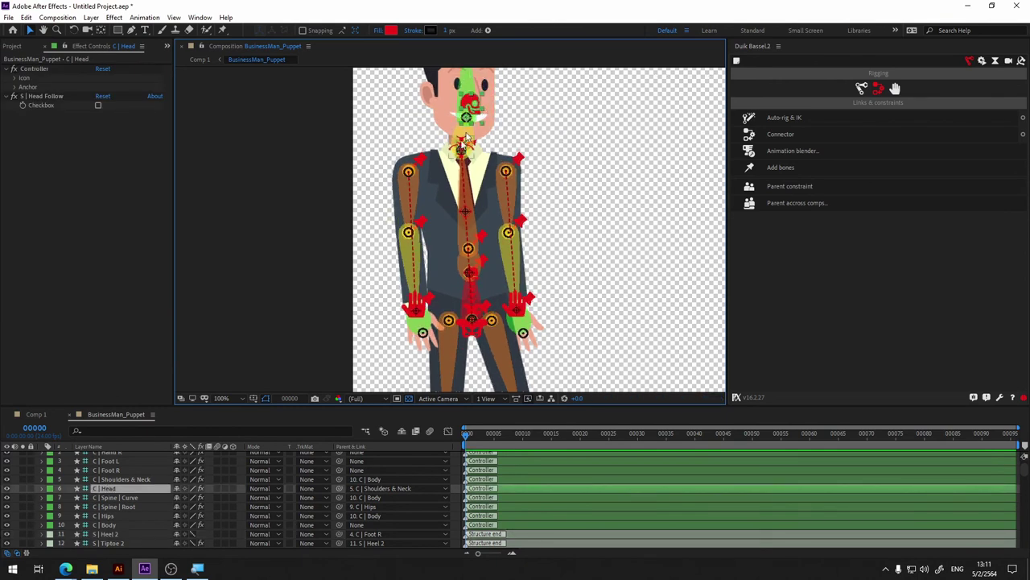
left_click_drag(439, 84, 452, 136)
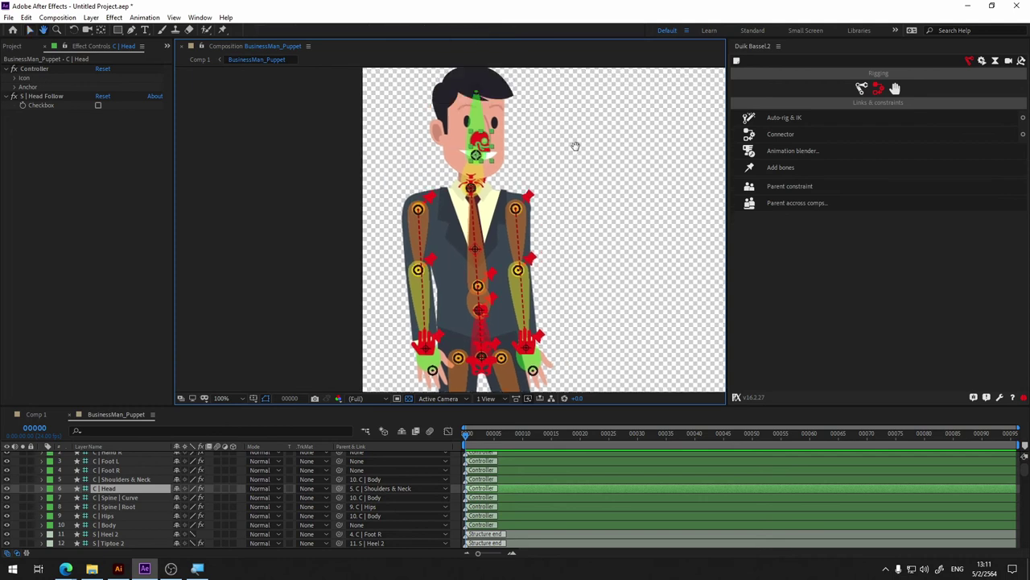
key("v")
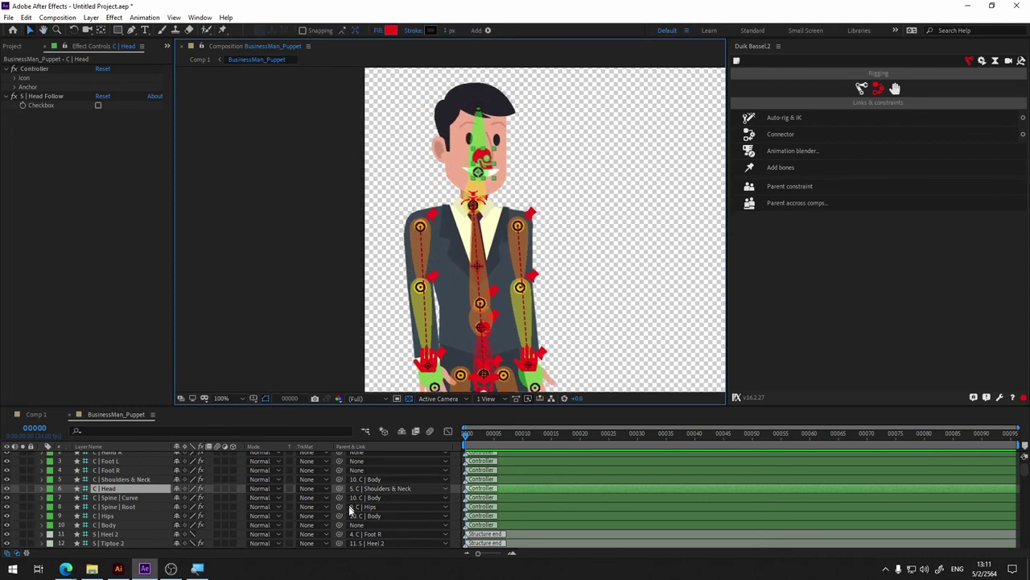
- Parent the Head artwork layer to 6. C | Head
scroll(164, 525, "down", 2)
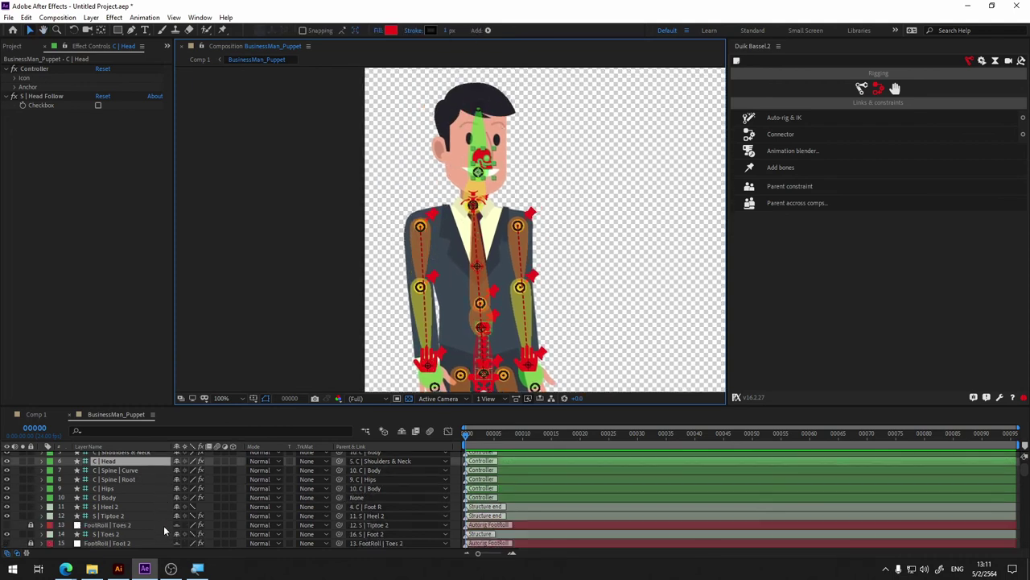
scroll(164, 524, "down", 2)
scroll(163, 525, "down", 2)
scroll(165, 525, "down", 6)
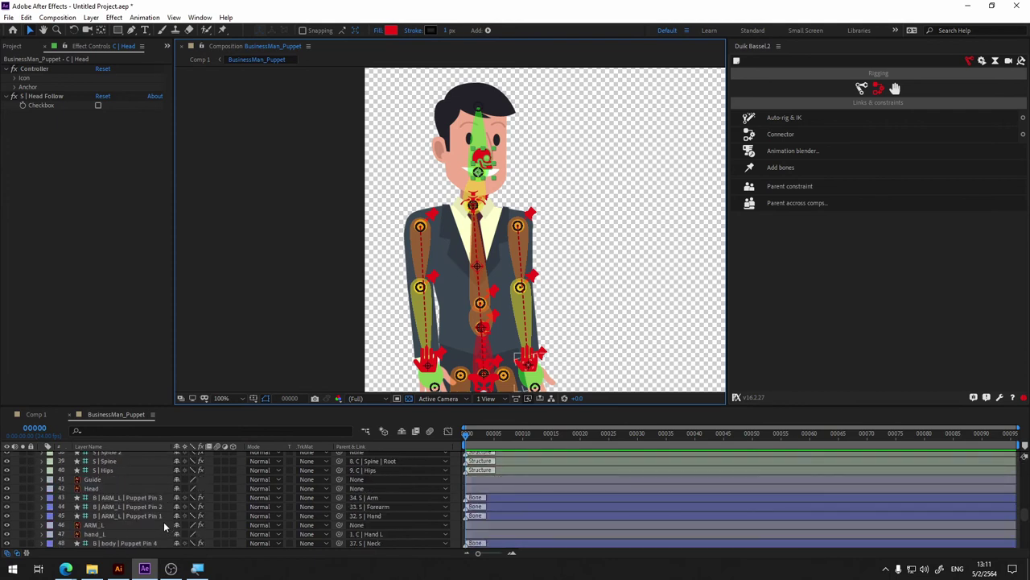
left_click(356, 488)
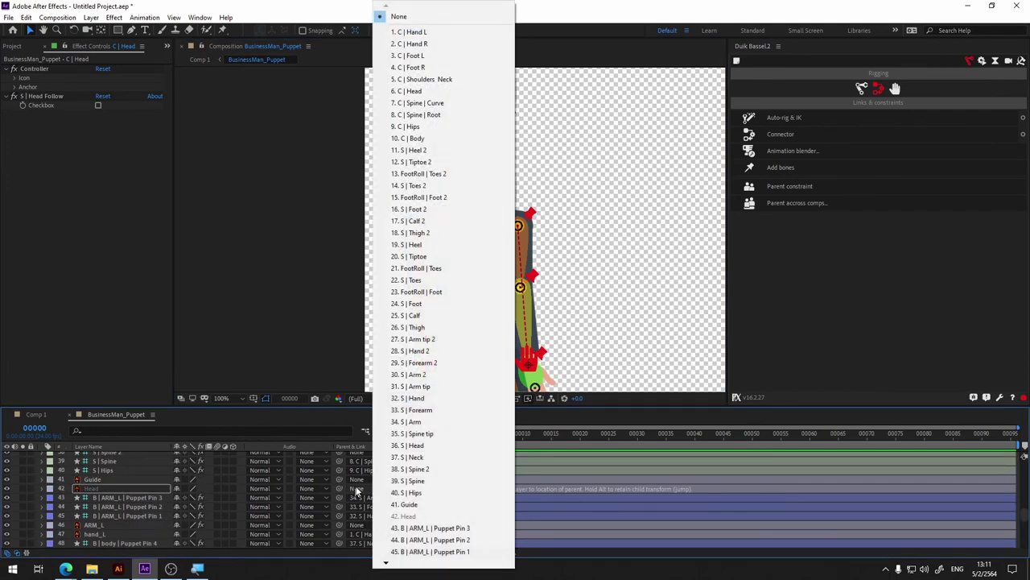
left_click(439, 95)
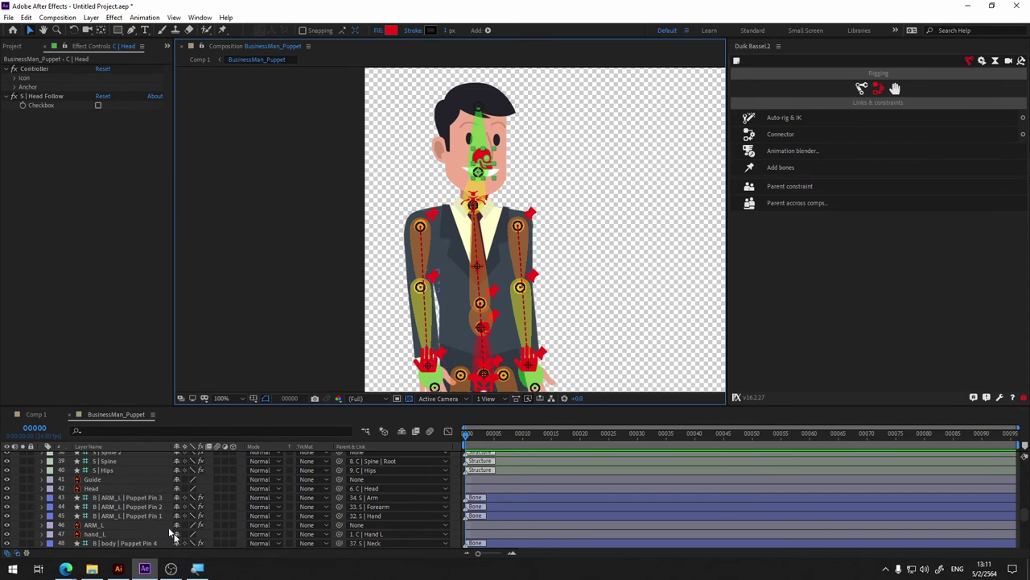
- Select all composition layers and hide the shy layers from the timeline
scroll(105, 476, "up", 5)
scroll(106, 476, "up", 2)
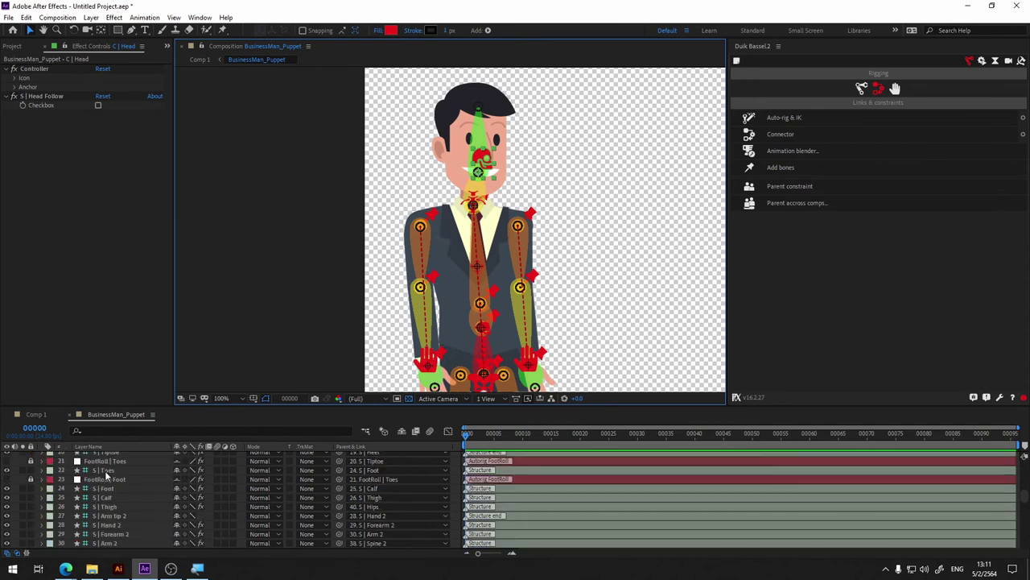
scroll(107, 474, "up", 2)
scroll(111, 473, "up", 3)
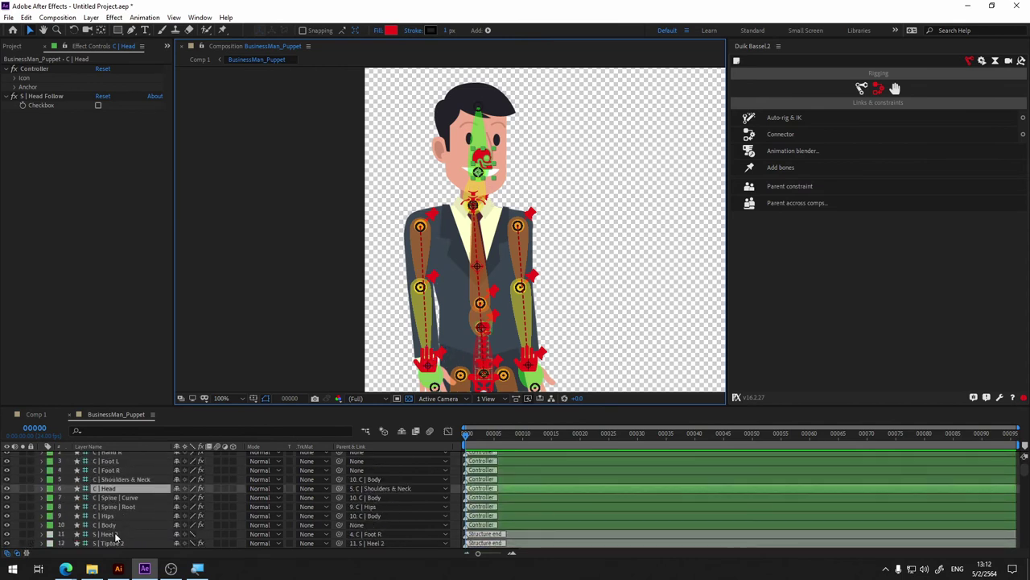
left_click(121, 534)
scroll(129, 541, "down", 6)
scroll(128, 541, "down", 7)
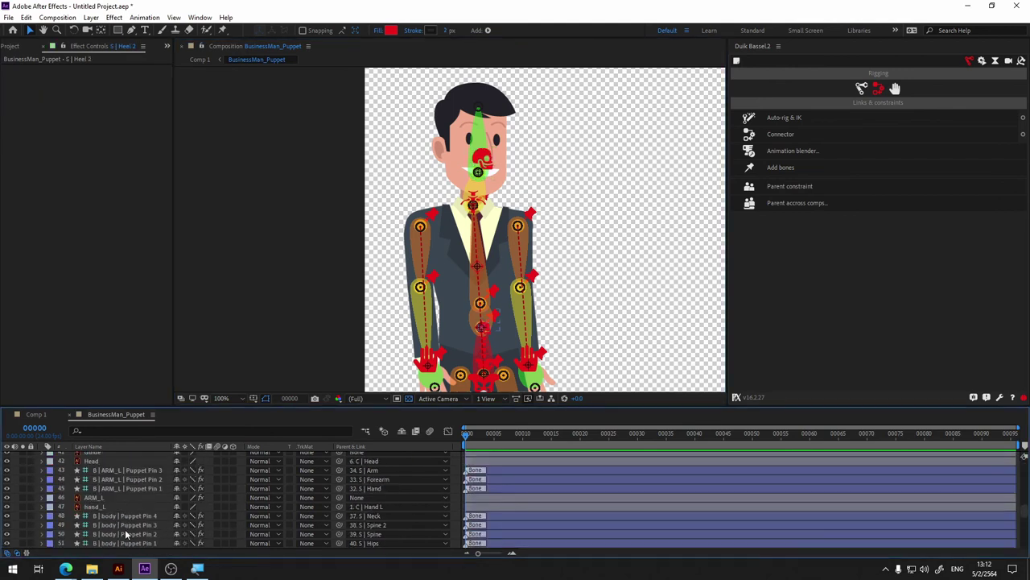
scroll(126, 541, "down", 6)
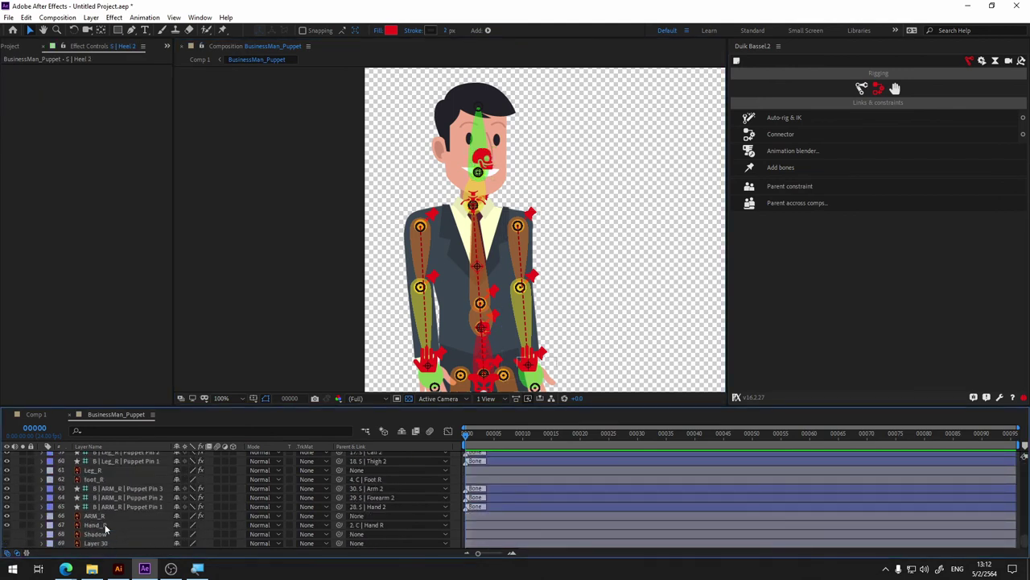
key("ctrl+a")
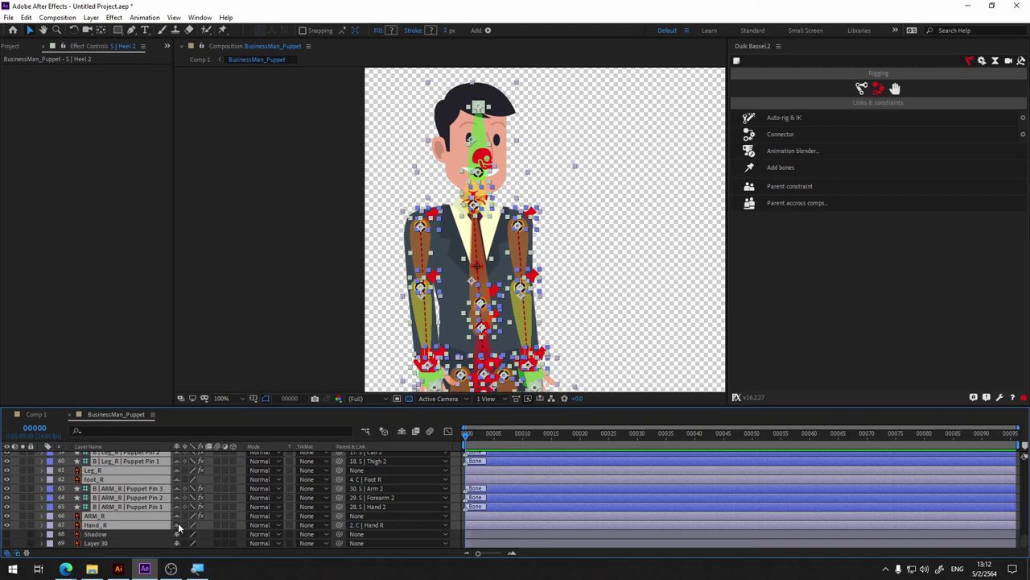
left_click(401, 432)
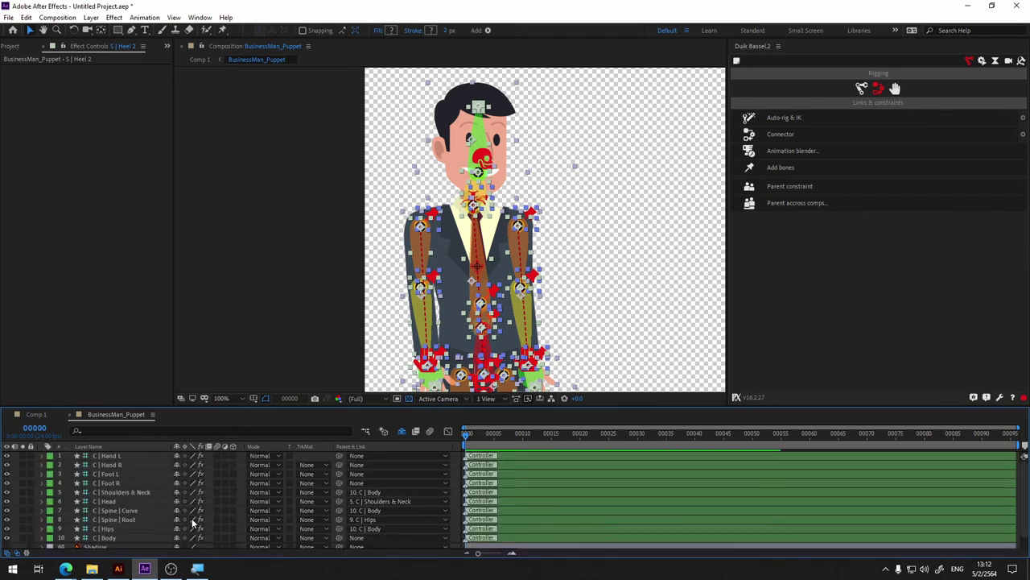
- Show the shy layers again, review the layer list, then hide the shy rig layers once more
left_click(405, 433)
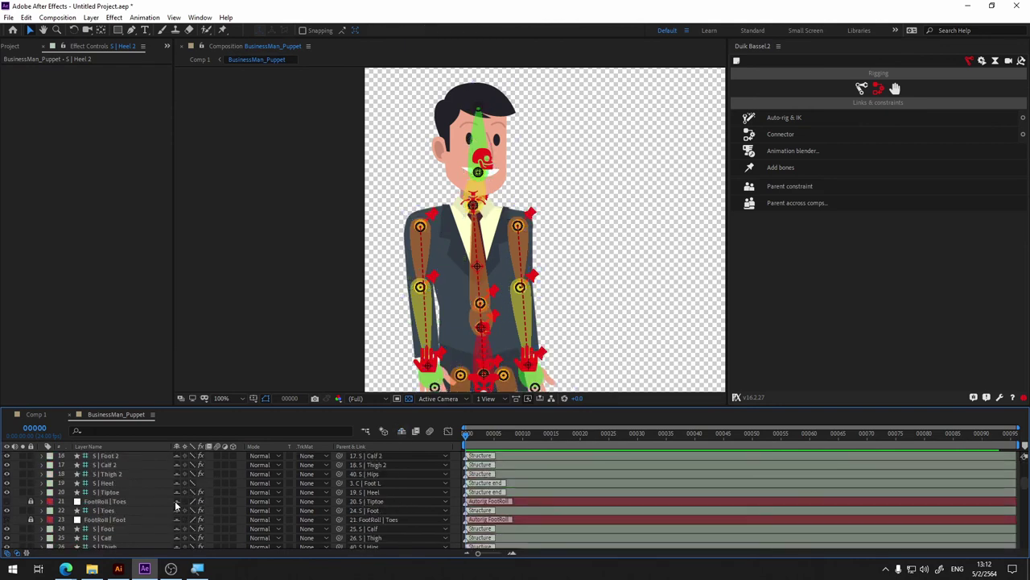
scroll(158, 500, "up", 3)
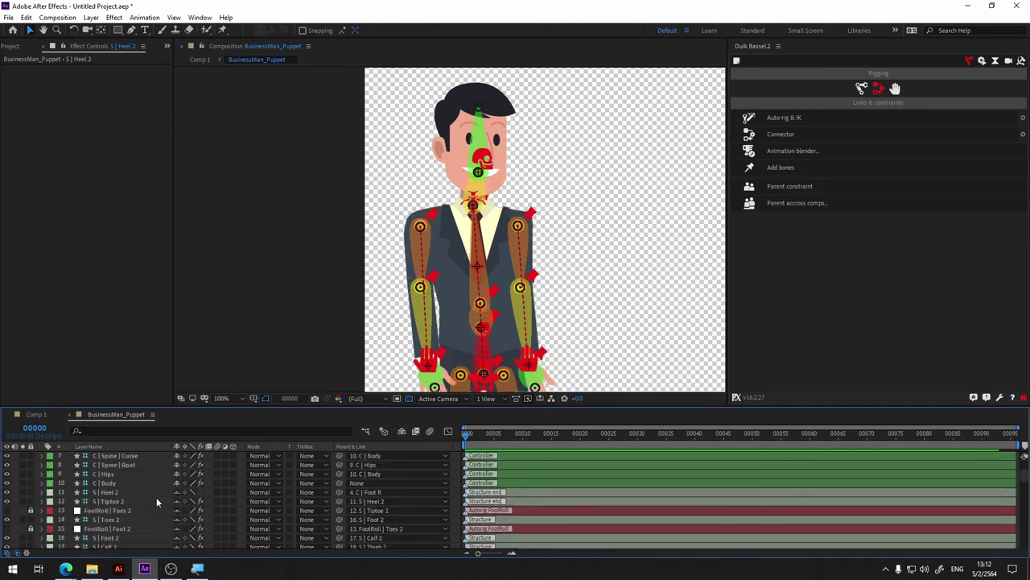
scroll(156, 496, "down", 8)
scroll(156, 496, "down", 7)
scroll(156, 495, "down", 8)
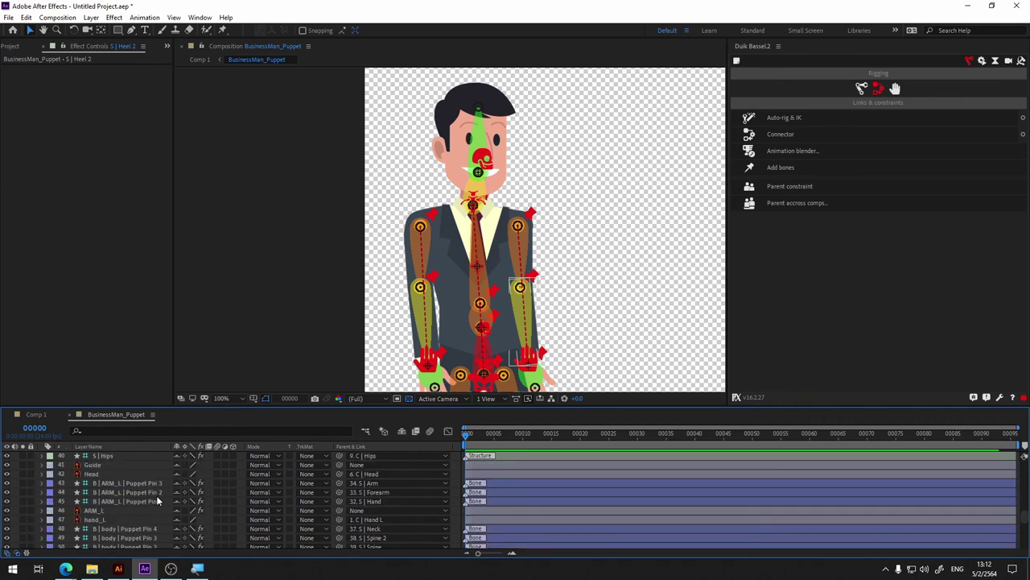
scroll(156, 495, "down", 7)
scroll(156, 495, "down", 5)
scroll(156, 495, "down", 5)
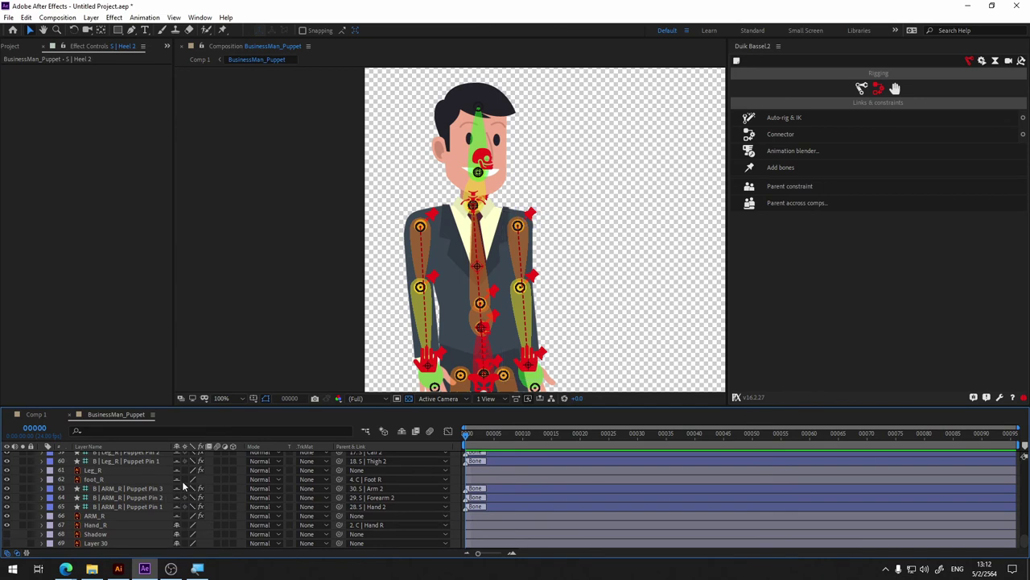
scroll(182, 492, "up", 2)
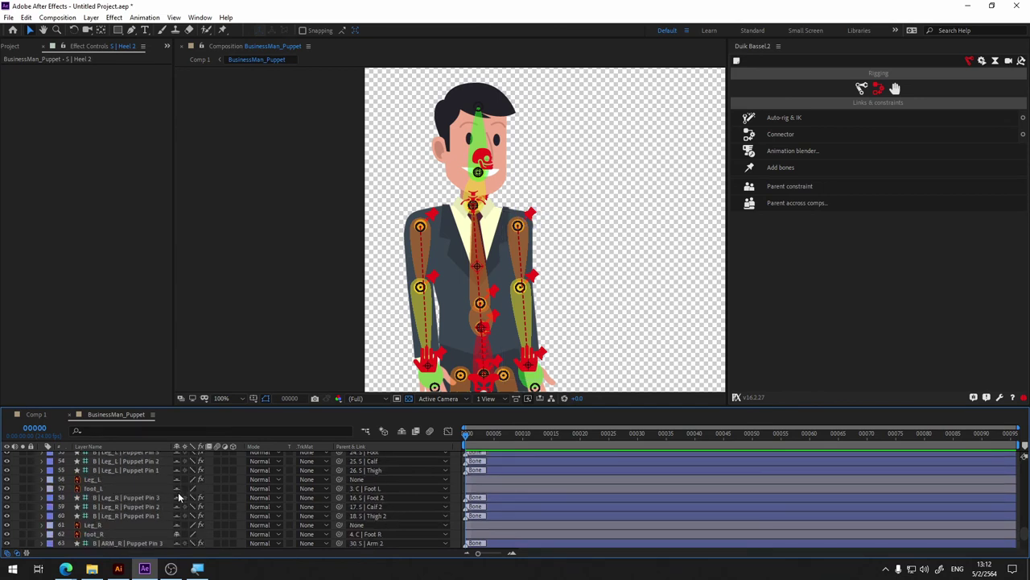
scroll(181, 496, "up", 1)
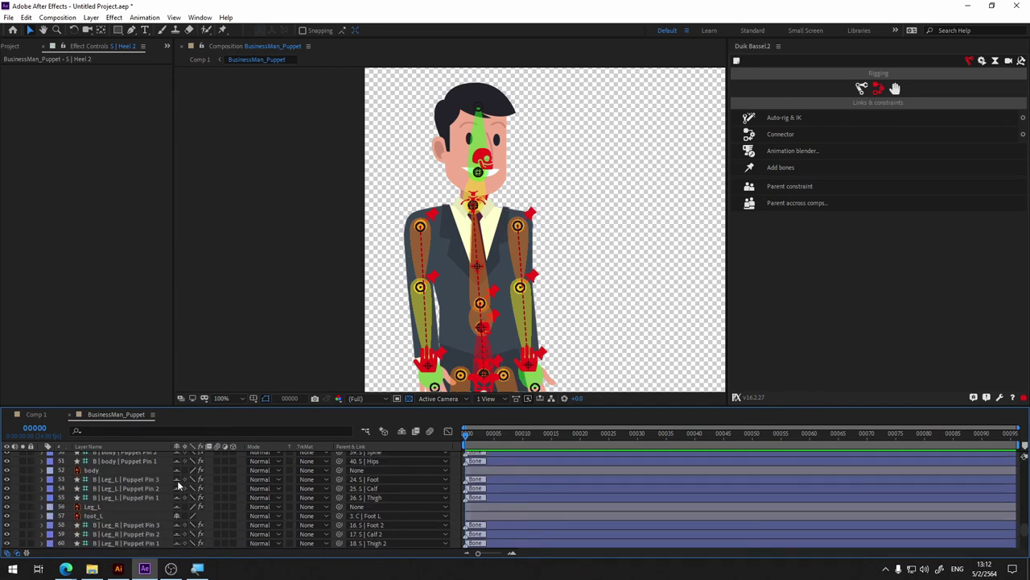
scroll(178, 483, "up", 1)
scroll(178, 484, "up", 1)
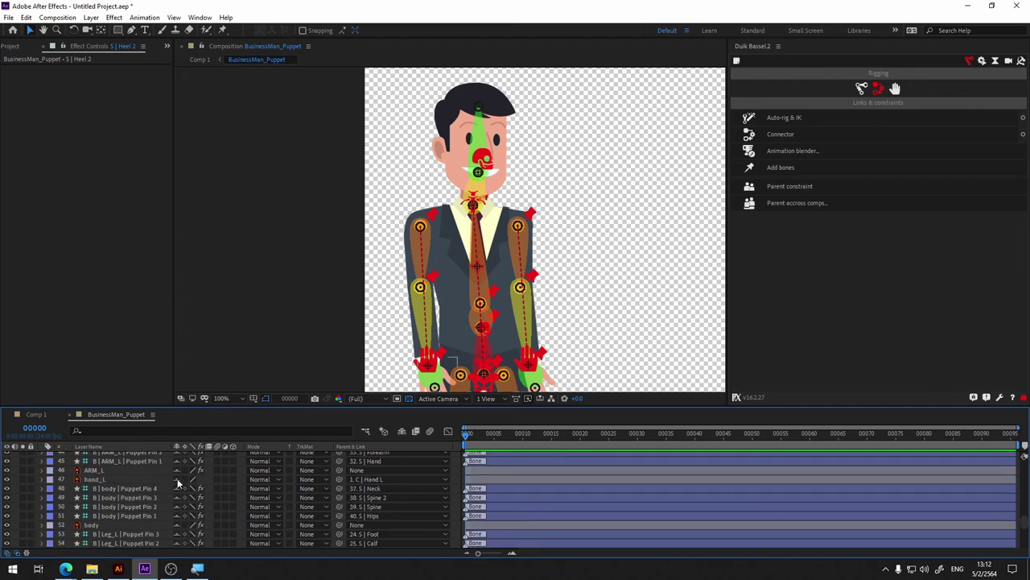
left_click(401, 432)
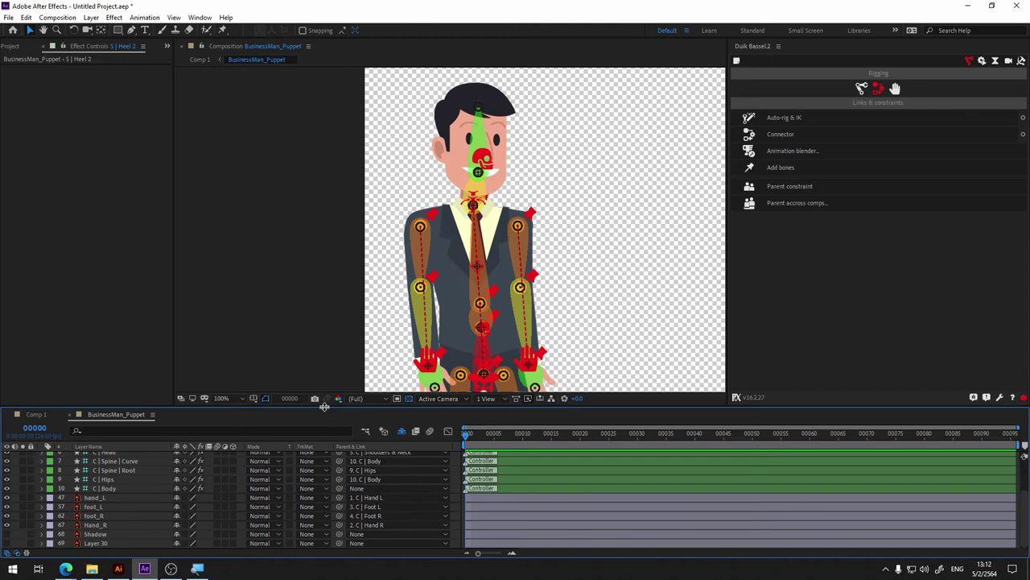
- Make the timeline panel taller and turn off Hide Shy Layers
left_click_drag(324, 407, 326, 382)
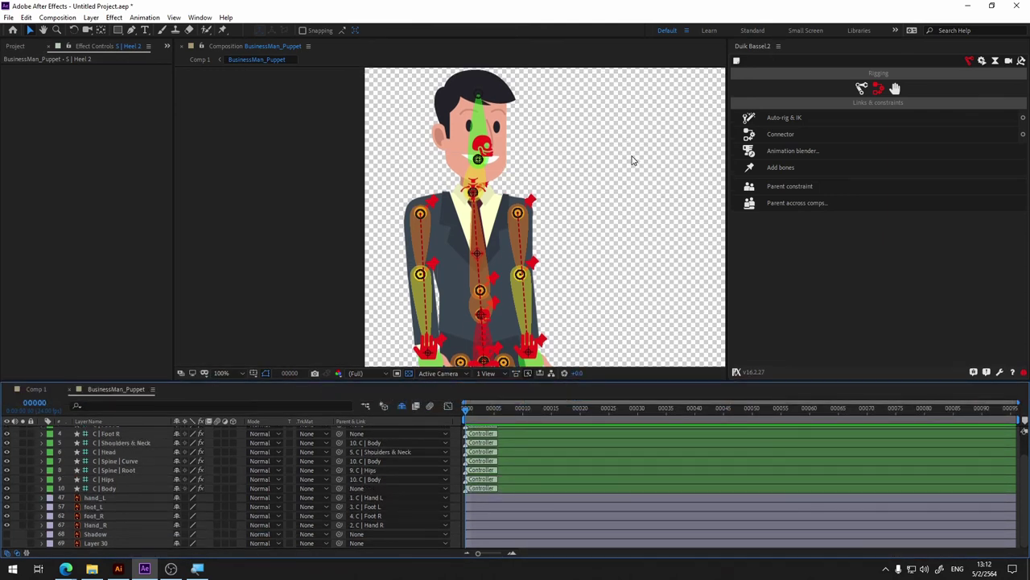
left_click(561, 167)
left_click_drag(562, 167, 506, 206)
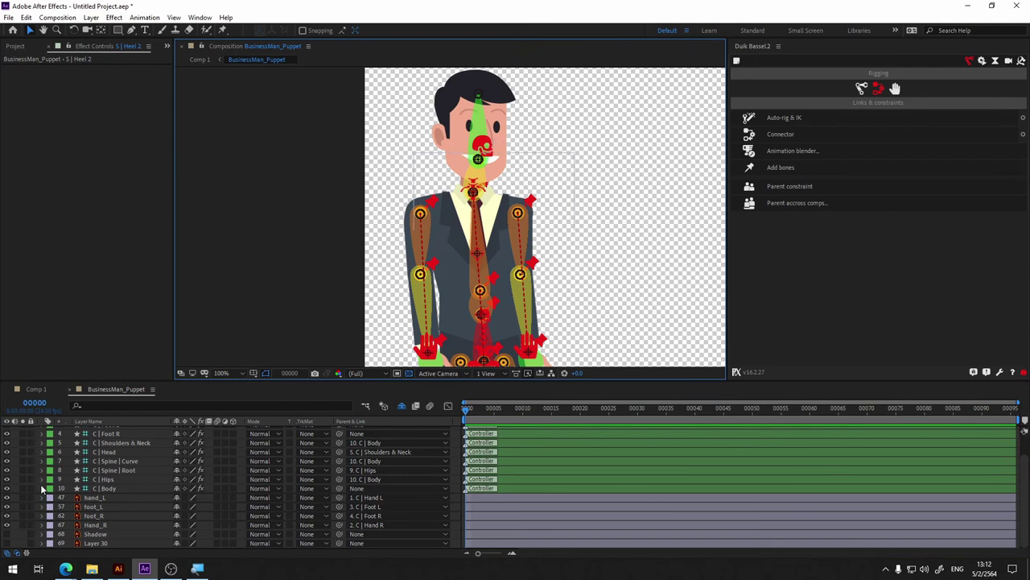
left_click(400, 407)
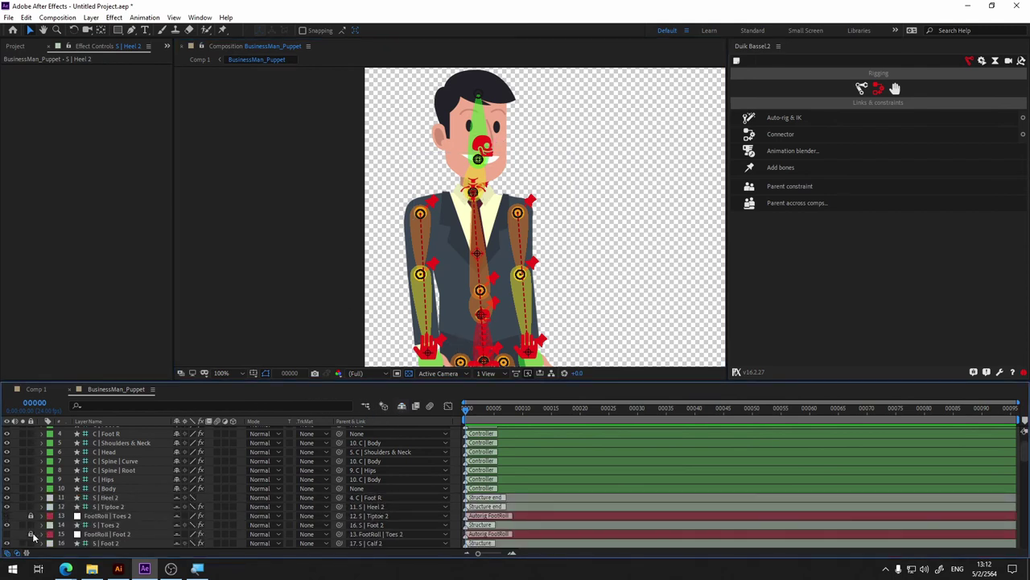
- Select S | Heel 2, scroll the layer list and select layers 40 through 45
left_click(109, 498)
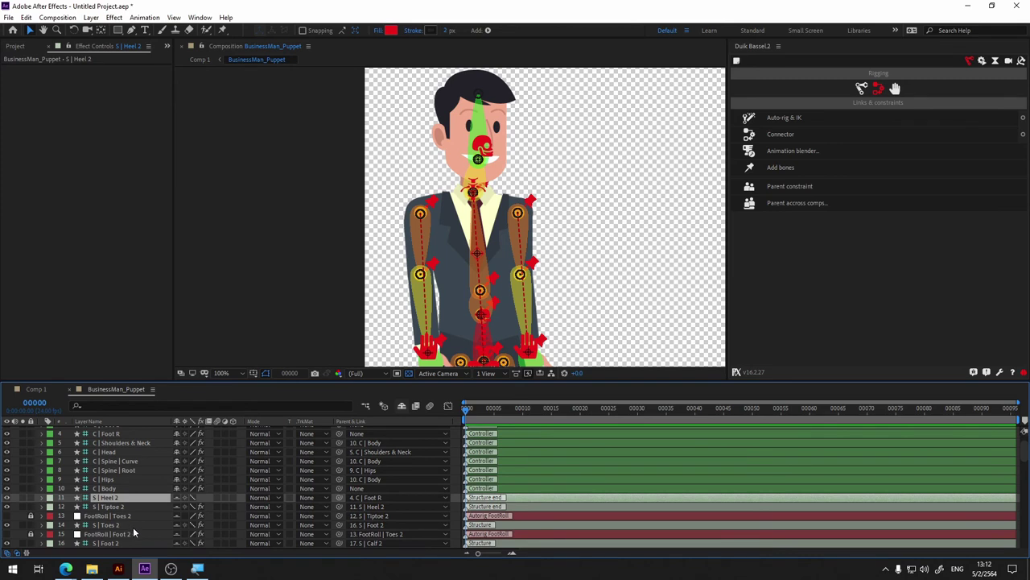
scroll(133, 531, "down", 3)
scroll(133, 531, "down", 2)
scroll(134, 532, "down", 3)
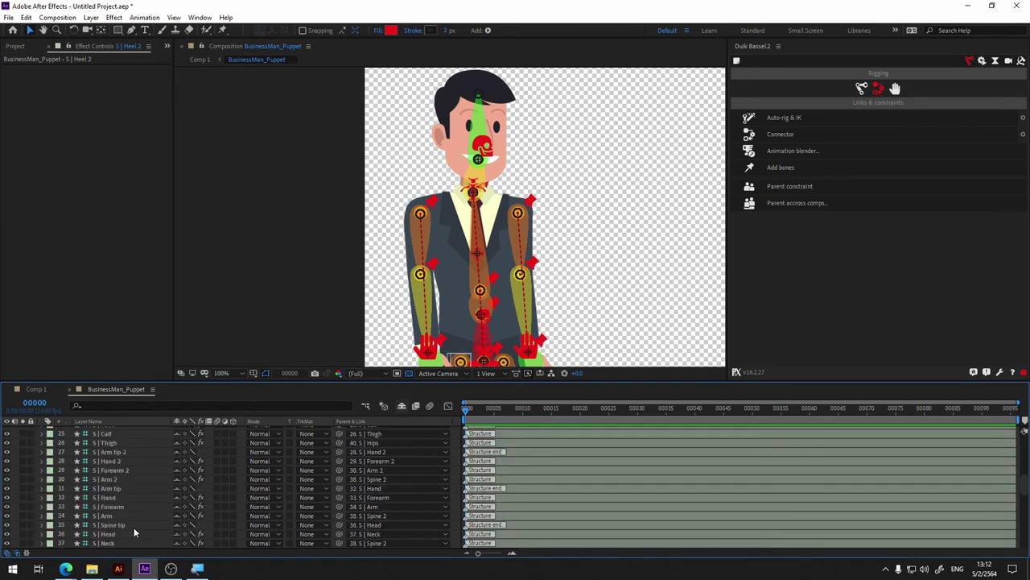
scroll(133, 528, "down", 3)
scroll(133, 527, "down", 3)
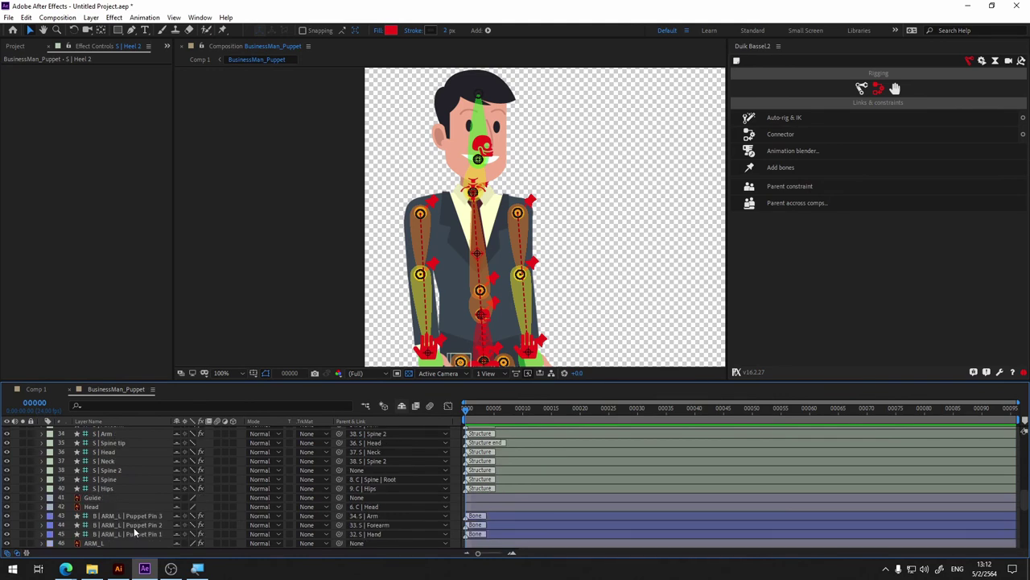
scroll(134, 527, "down", 2)
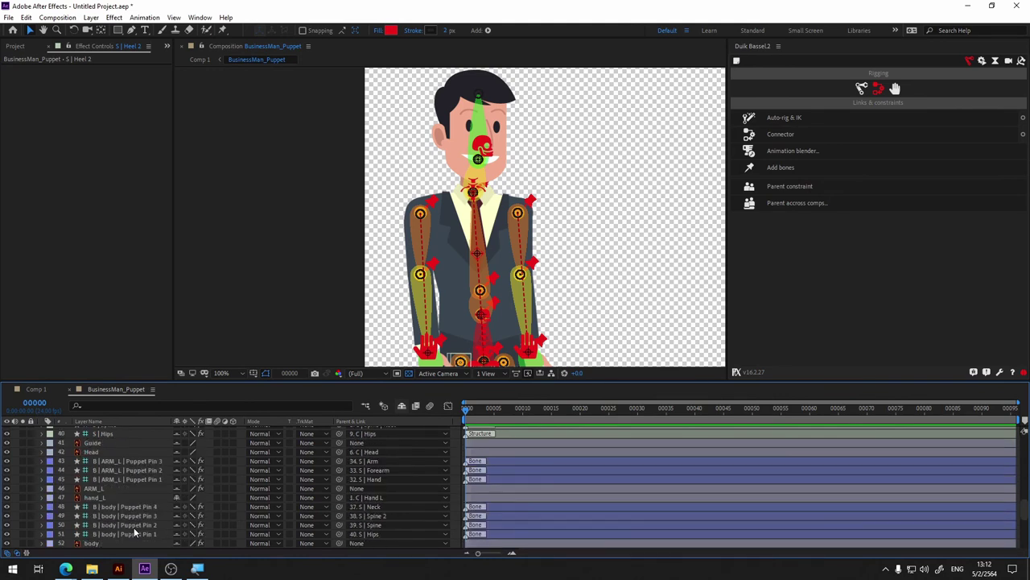
left_click(101, 481, "shift")
left_click(96, 489, "shift")
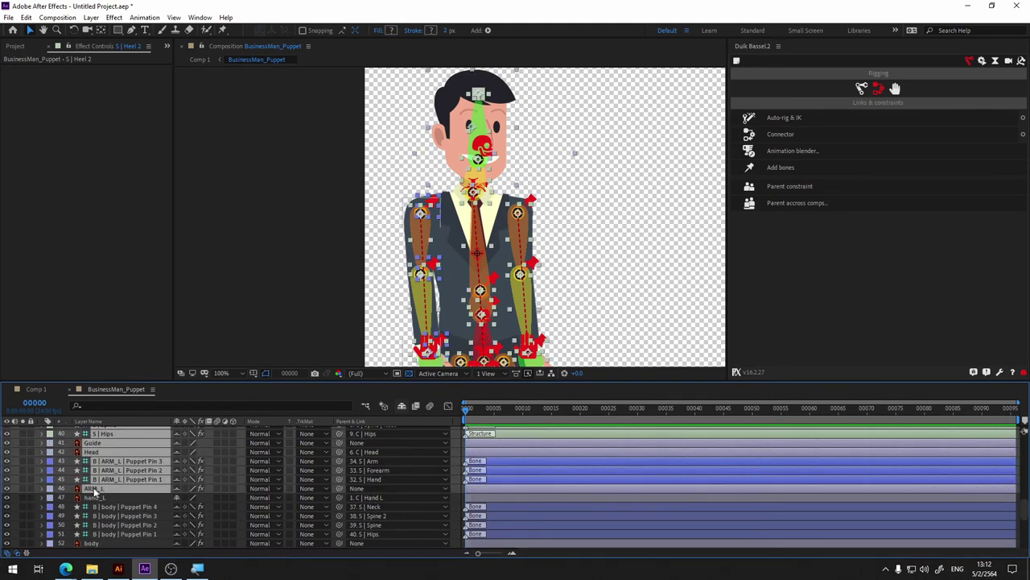
left_click(30, 489)
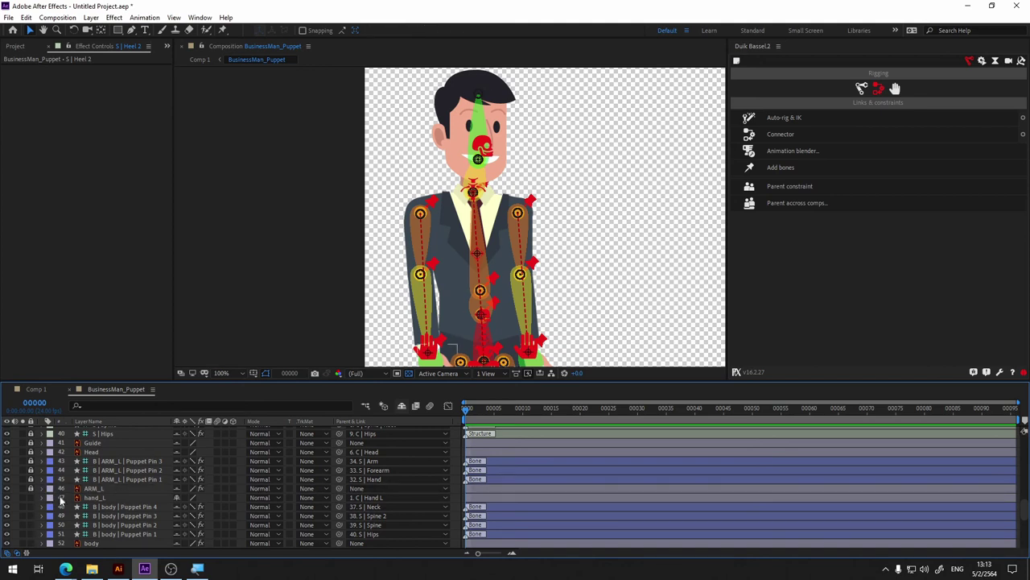
key("ctrl+z")
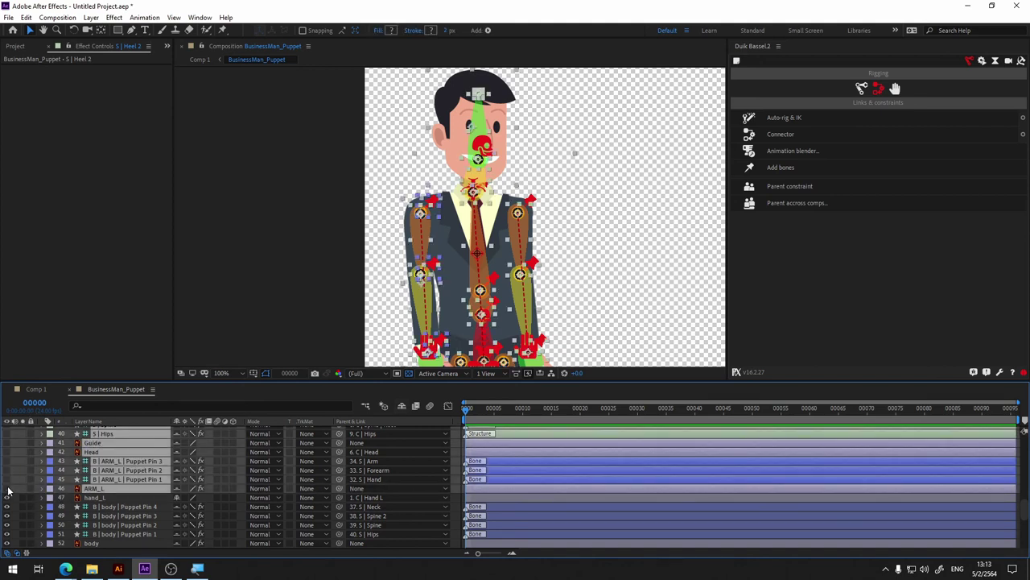
left_click(7, 488)
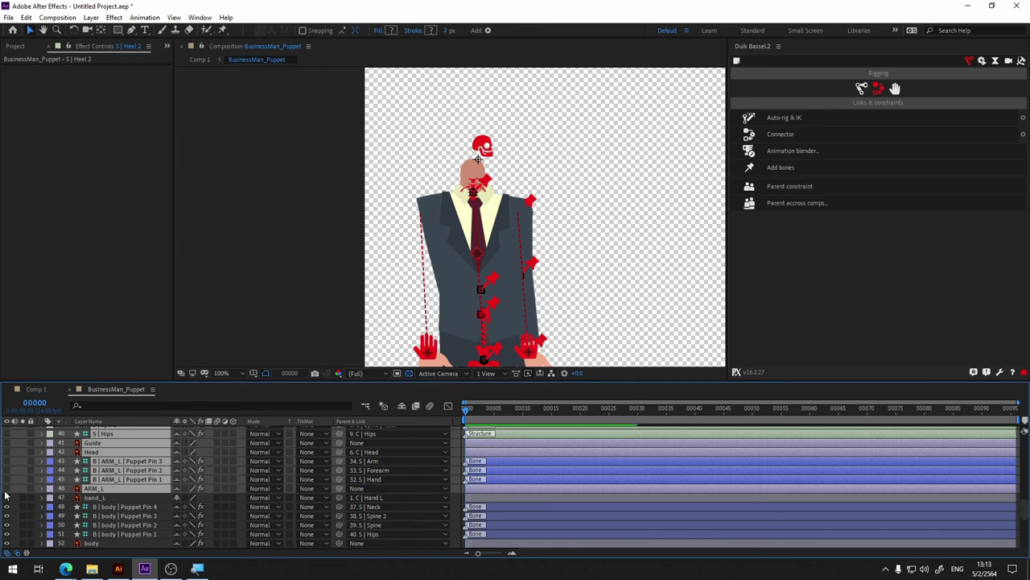
left_click(6, 489)
scroll(105, 489, "up", 1)
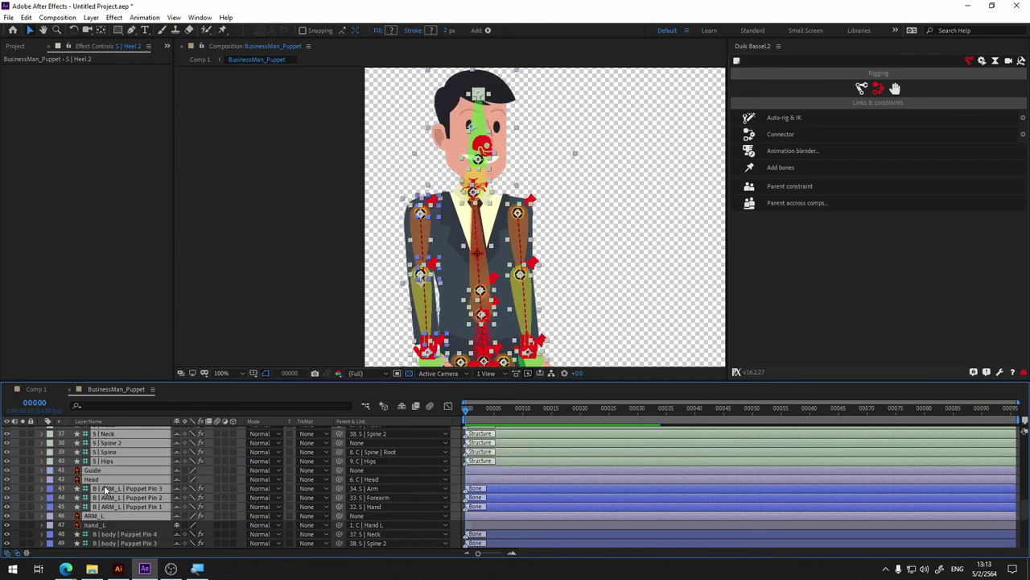
scroll(105, 488, "up", 2)
scroll(106, 488, "down", 2)
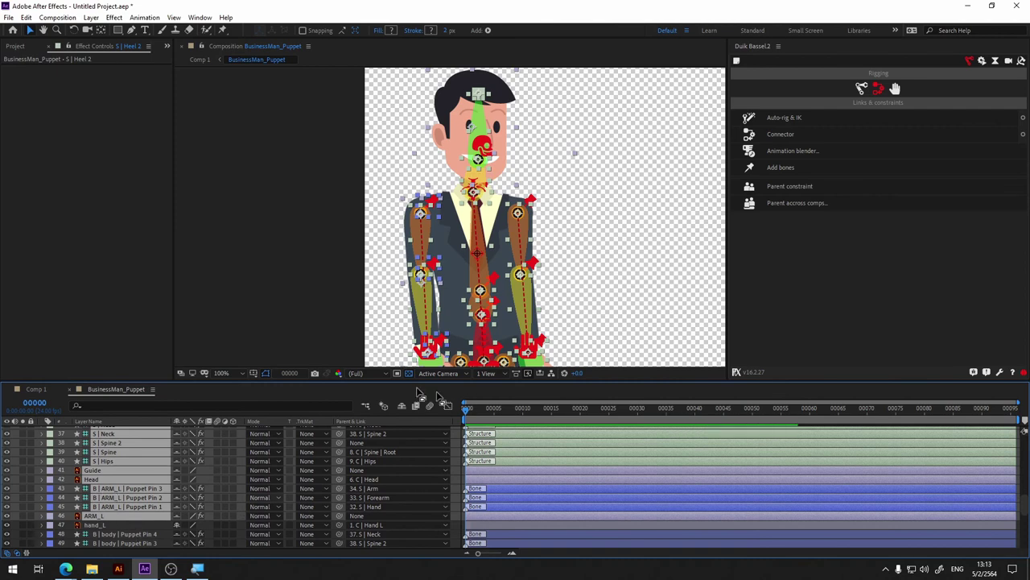
left_click(291, 310)
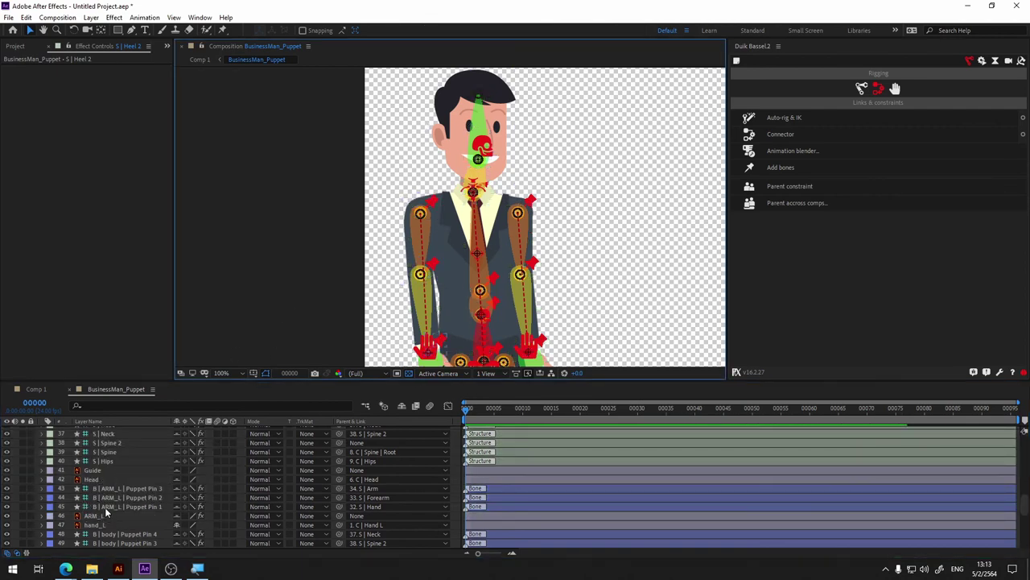
left_click(104, 506)
left_click(105, 489, "shift")
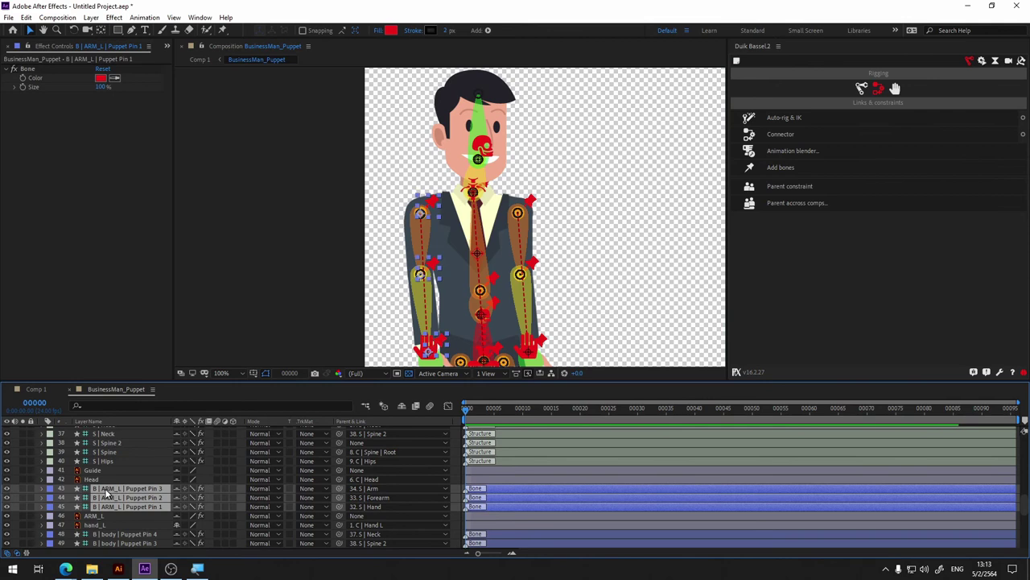
- Lock the ARM_L puppet pin layers and the S | Hips, Guide and Head layers
left_click(31, 506)
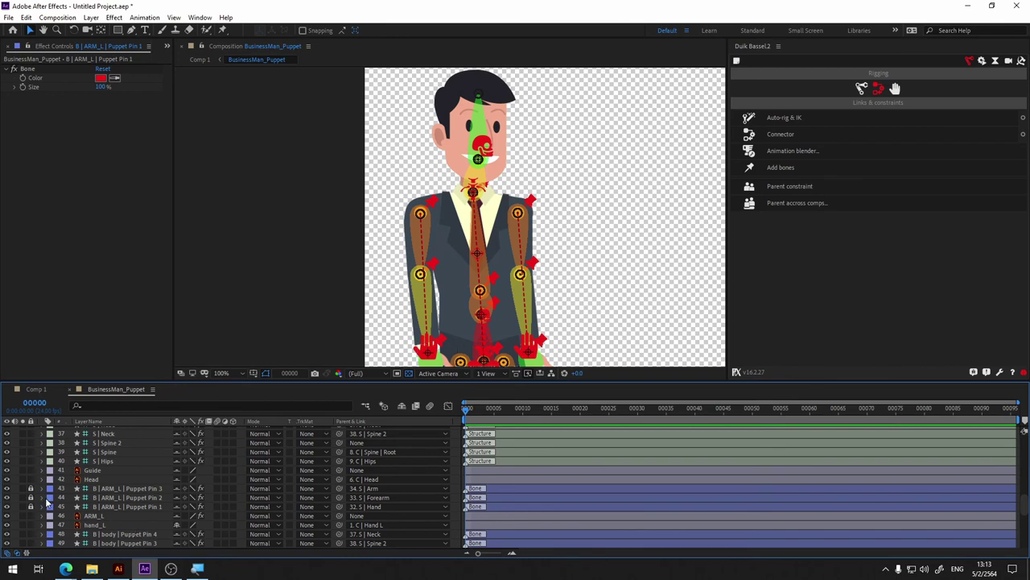
scroll(35, 482, "up", 2)
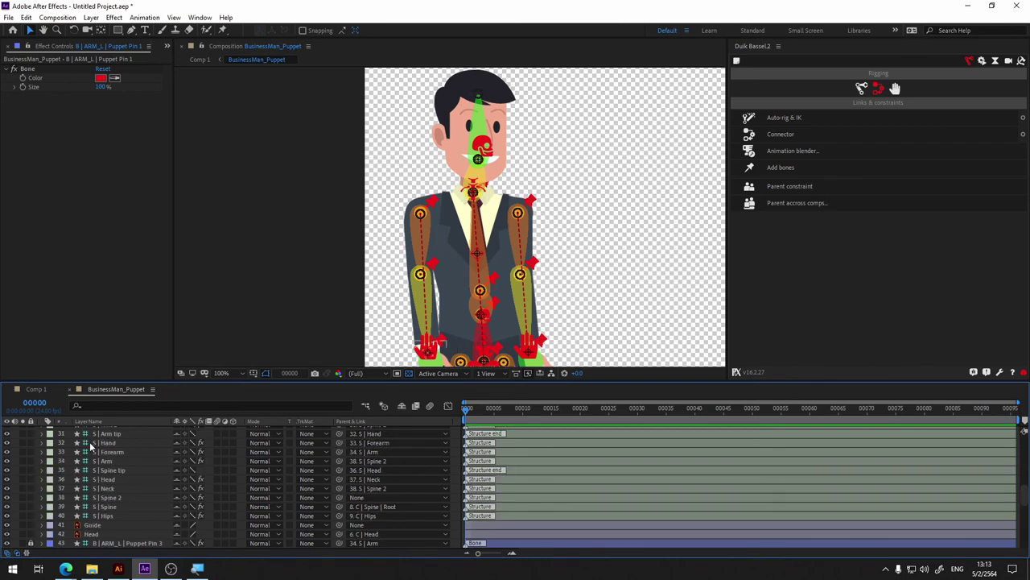
scroll(91, 446, "up", 5)
scroll(96, 475, "up", 4)
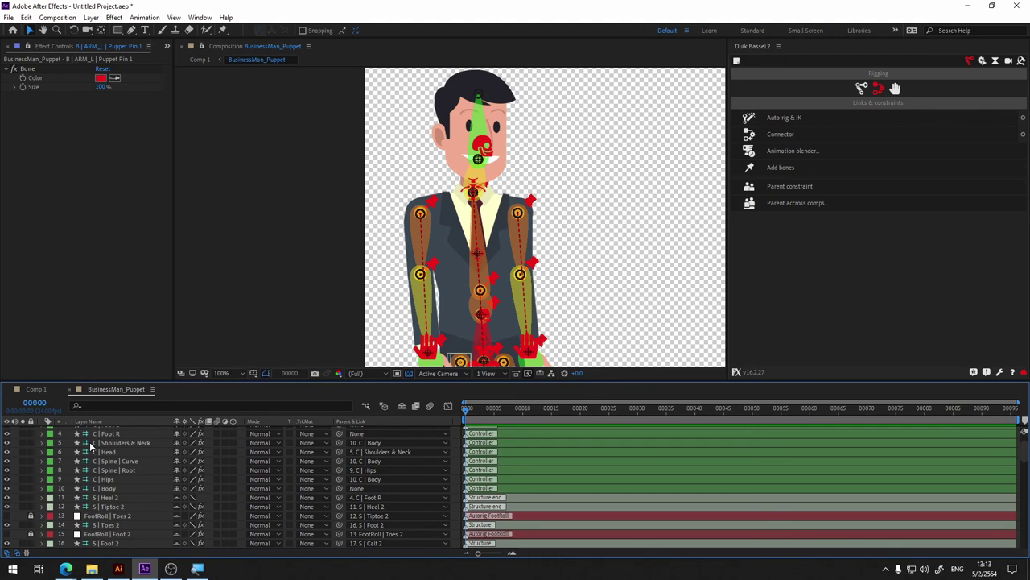
left_click(103, 498)
scroll(111, 507, "down", 6)
scroll(117, 513, "down", 6)
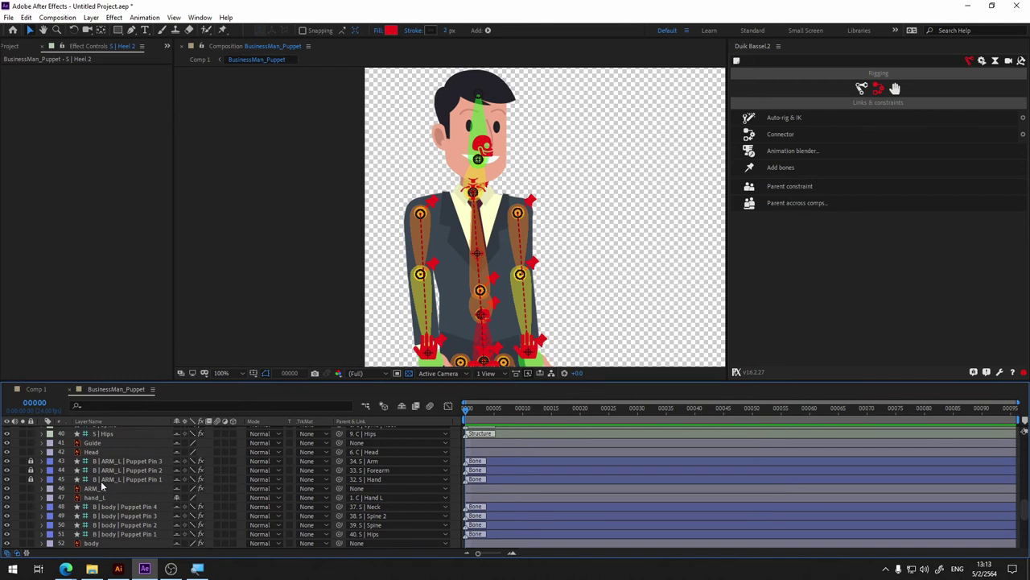
left_click(112, 453, "shift")
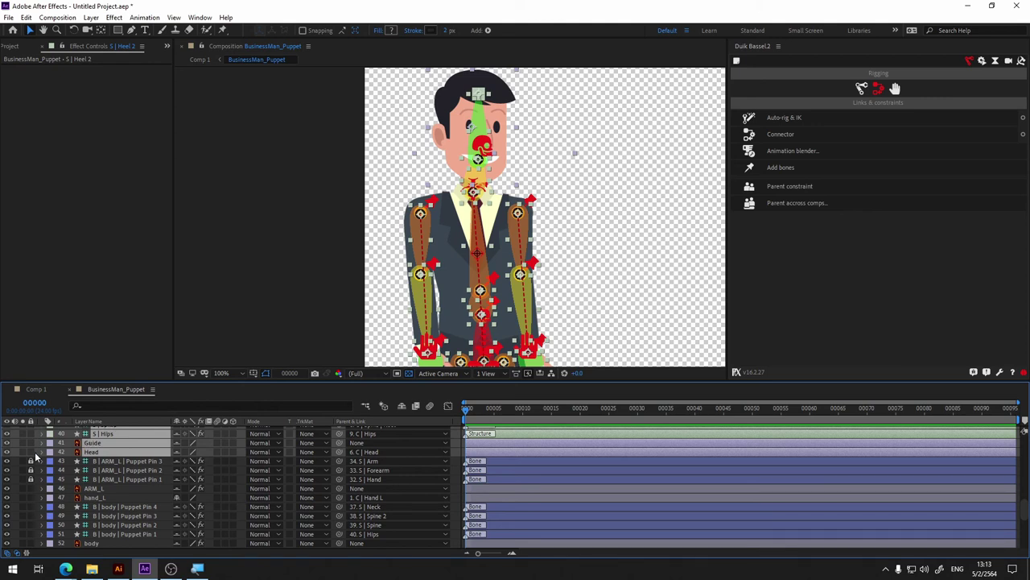
key("ctrl+l")
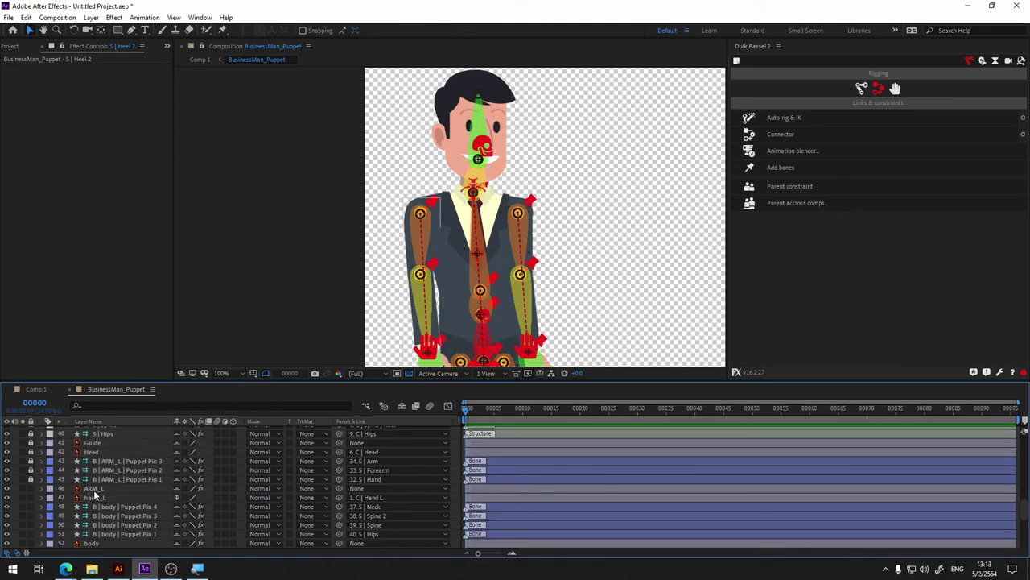
- Lock the ARM_L layer, the body and Leg_L pin layers, and the Leg_L layer
scroll(93, 494, "down", 1)
left_click(91, 471)
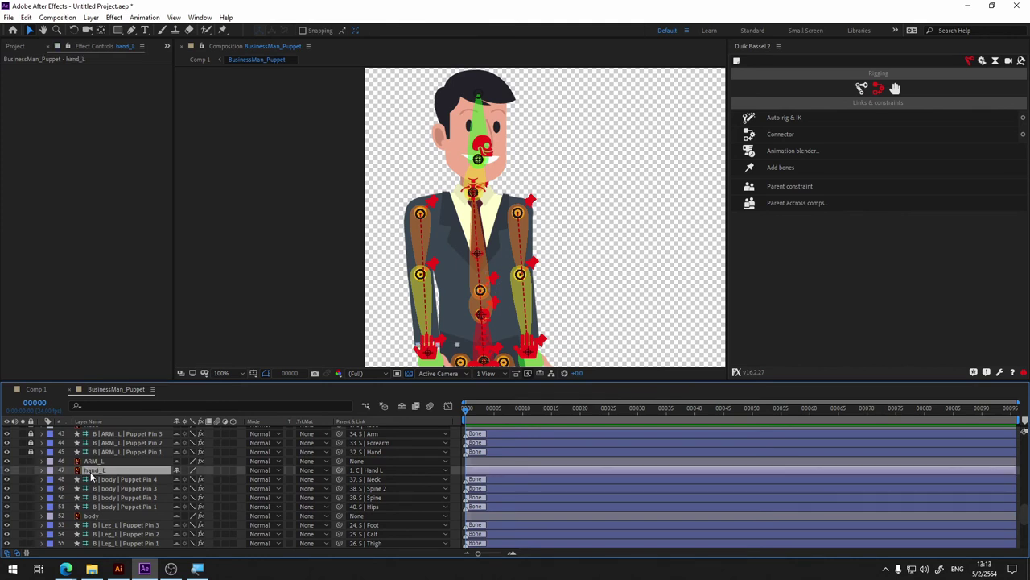
left_click(93, 462)
left_click(31, 461)
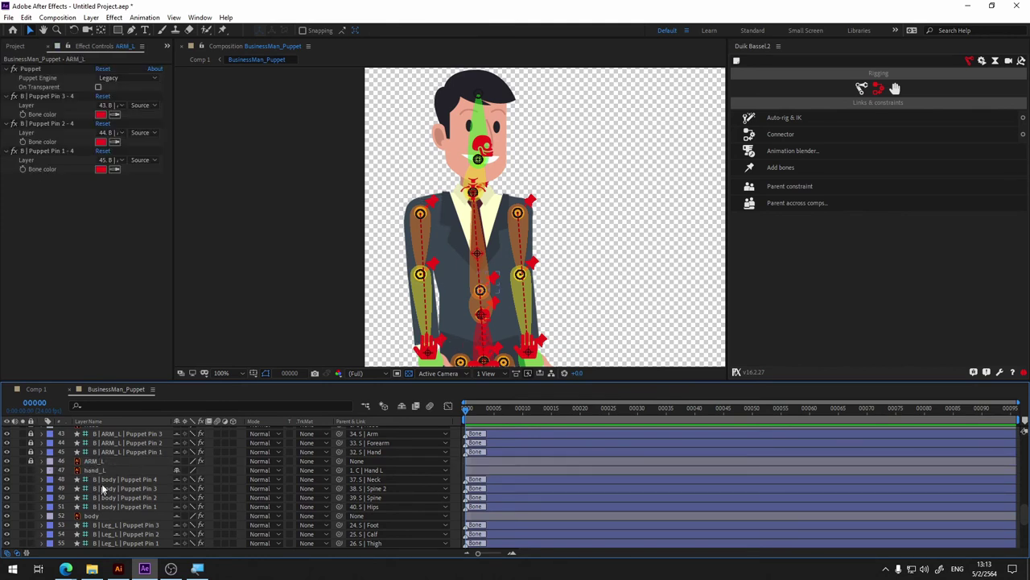
left_click(103, 479)
scroll(126, 525, "down", 2)
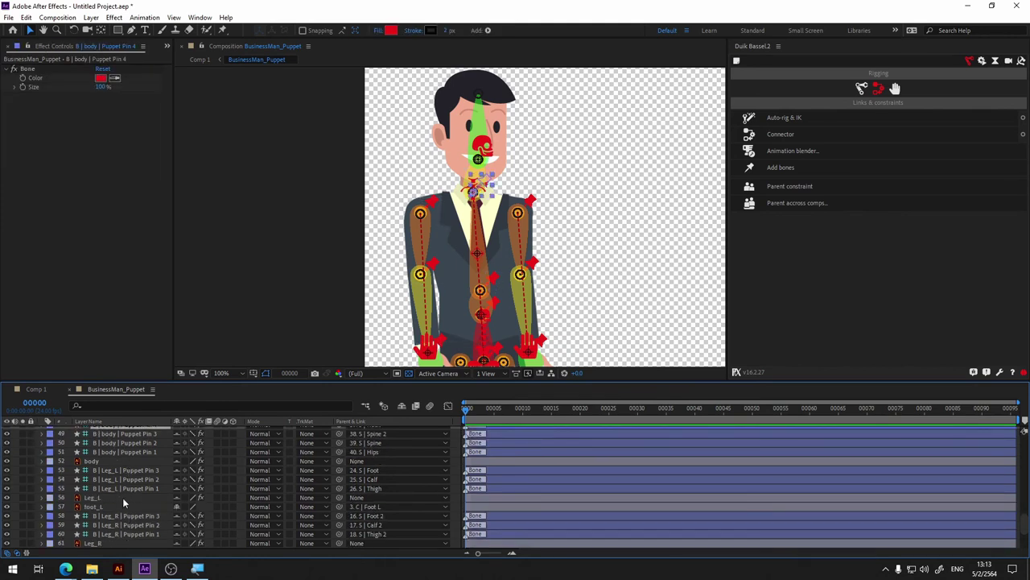
left_click(108, 495, "shift")
left_click_drag(31, 488, 30, 433)
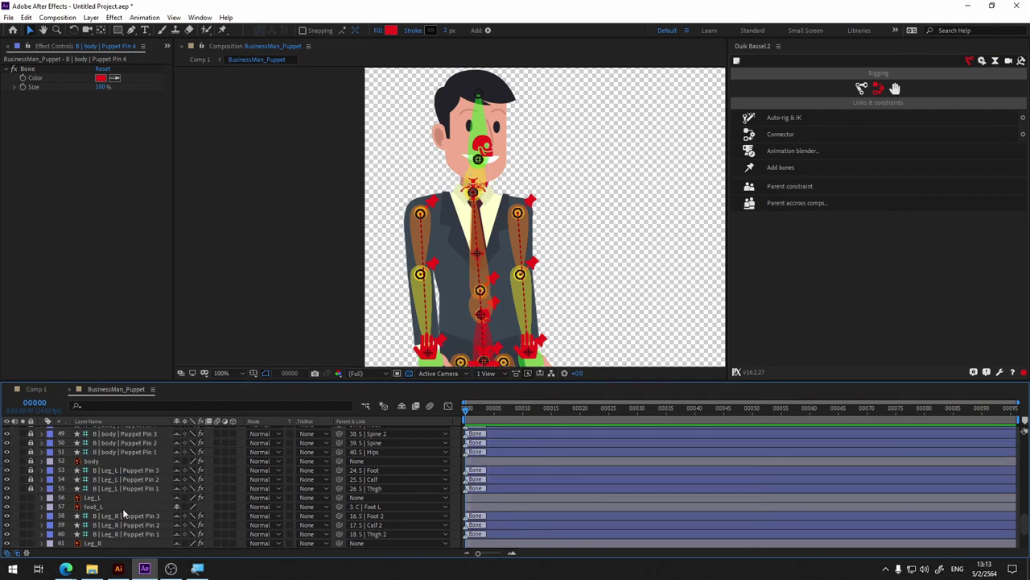
left_click(89, 499)
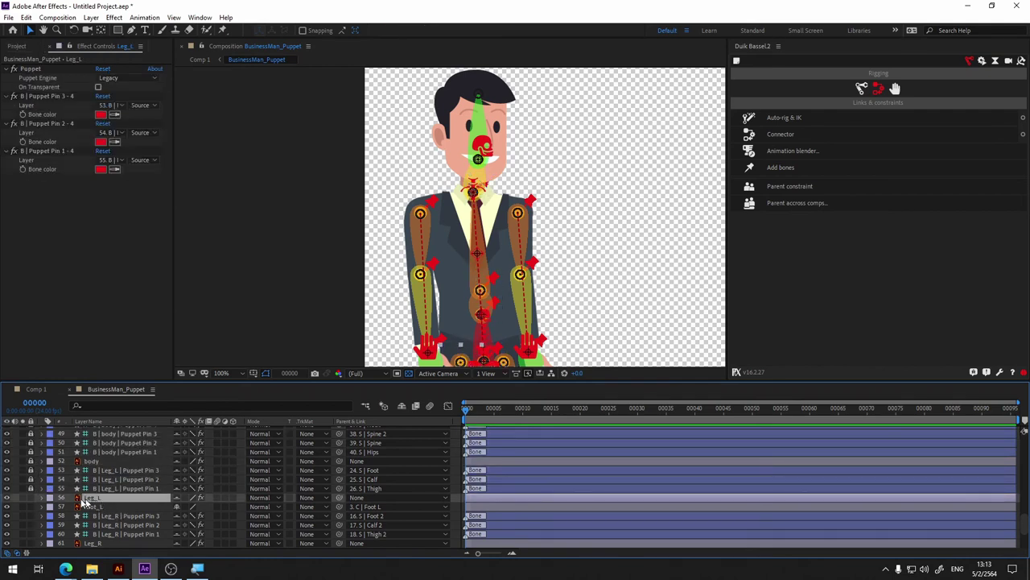
left_click(32, 498)
- Lock the Leg_R and ARM_R puppet pin layers together with Leg_R and ARM_R
left_click(101, 516)
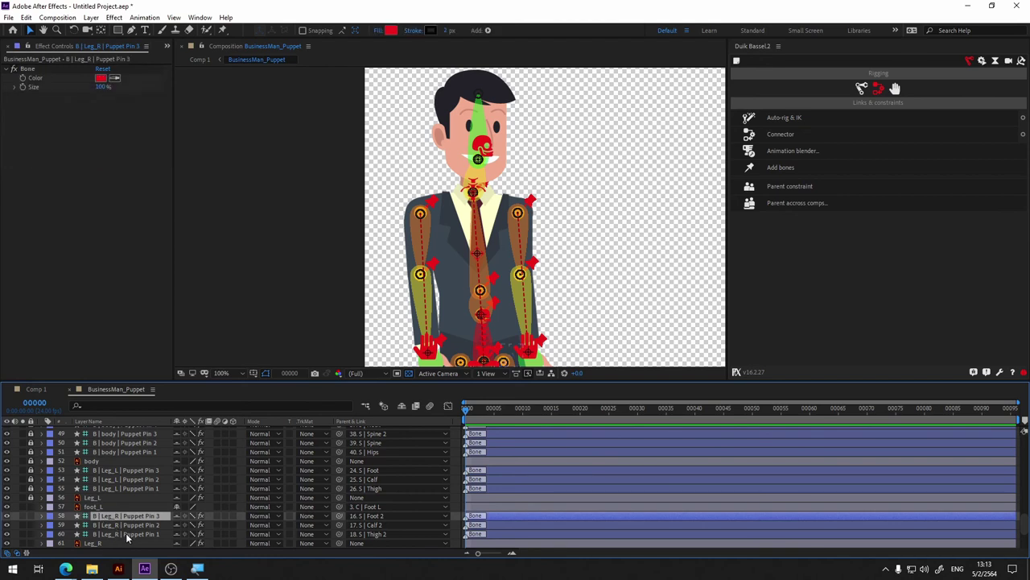
scroll(112, 503, "down", 2)
left_click(104, 489, "shift")
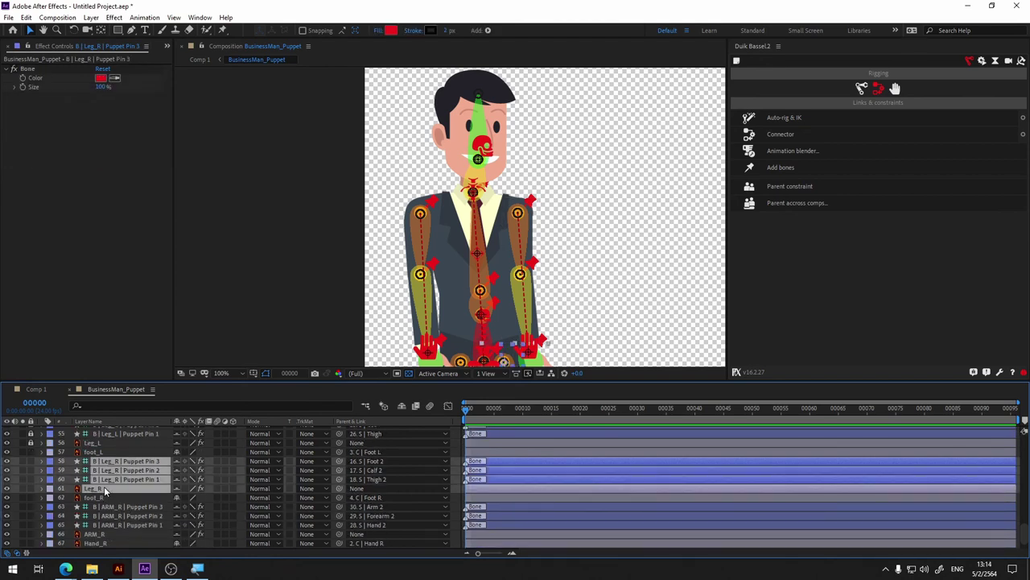
left_click(32, 489)
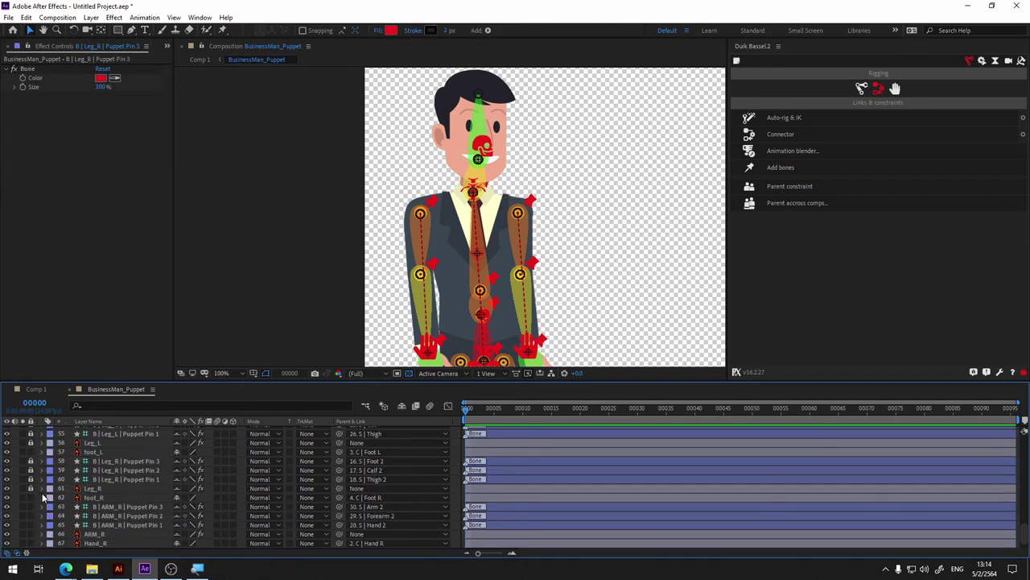
left_click(101, 508)
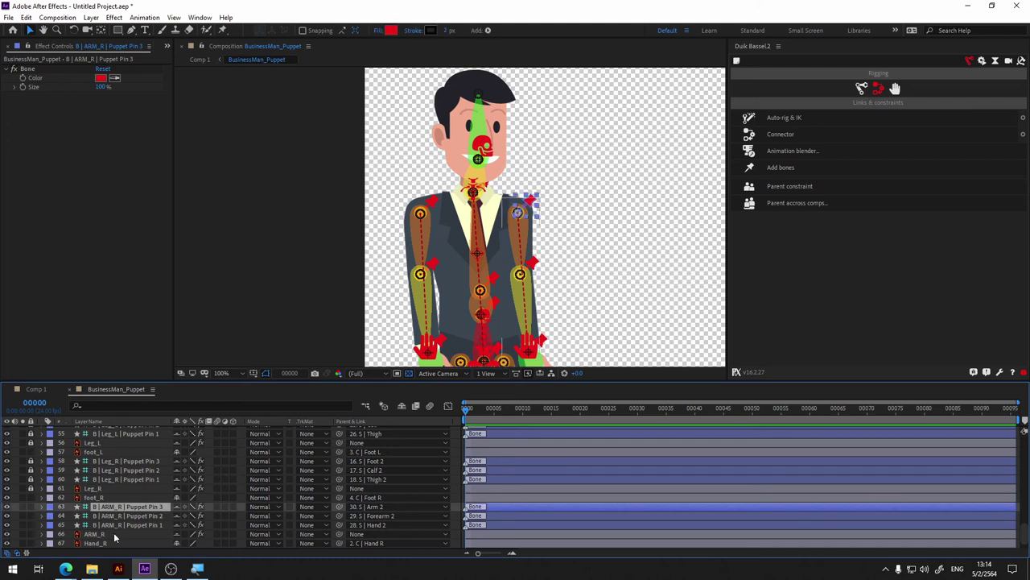
left_click(102, 534, "shift")
left_click(33, 535)
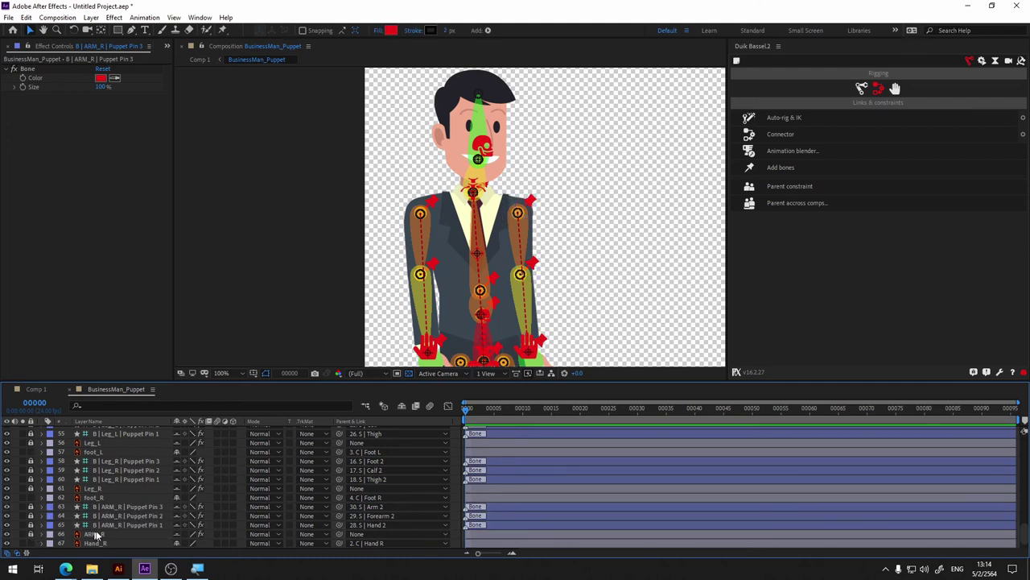
scroll(142, 507, "down", 1)
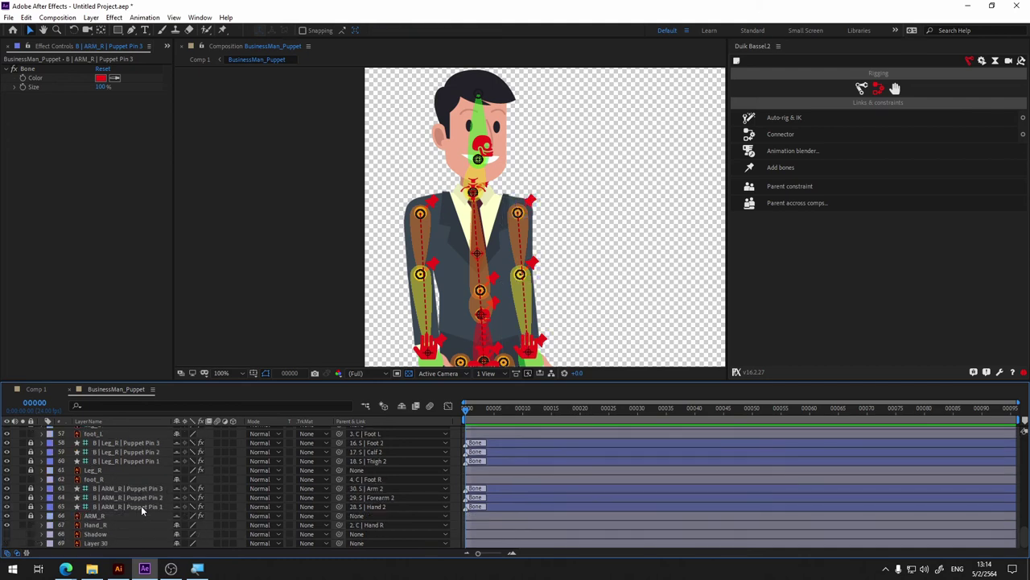
- Toggle the Hide Shy Layers switch so the shy structure and foot-roll layers are listed
left_click(402, 405)
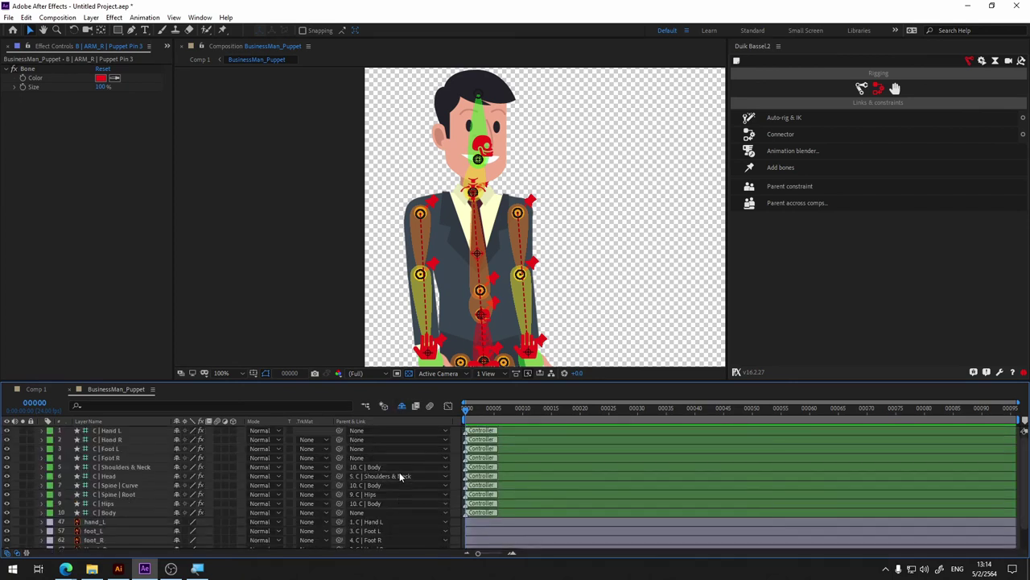
scroll(396, 475, "up", 1)
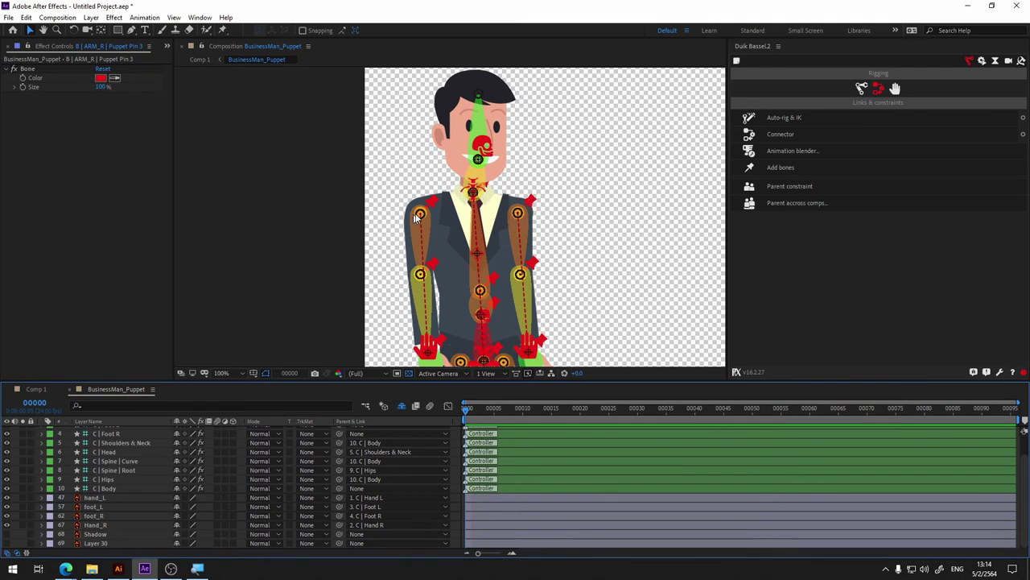
scroll(121, 481, "up", 1)
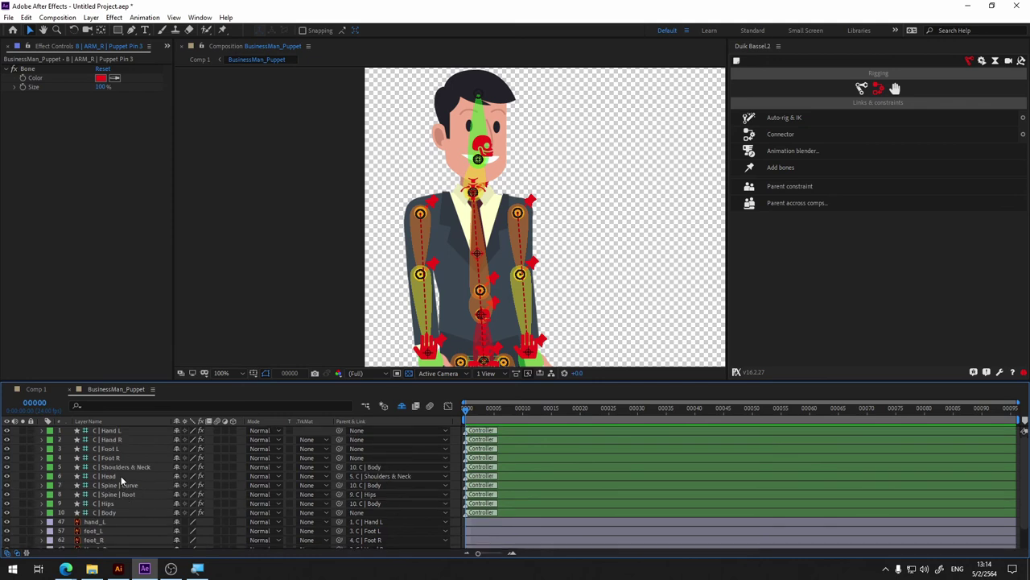
scroll(121, 480, "down", 1)
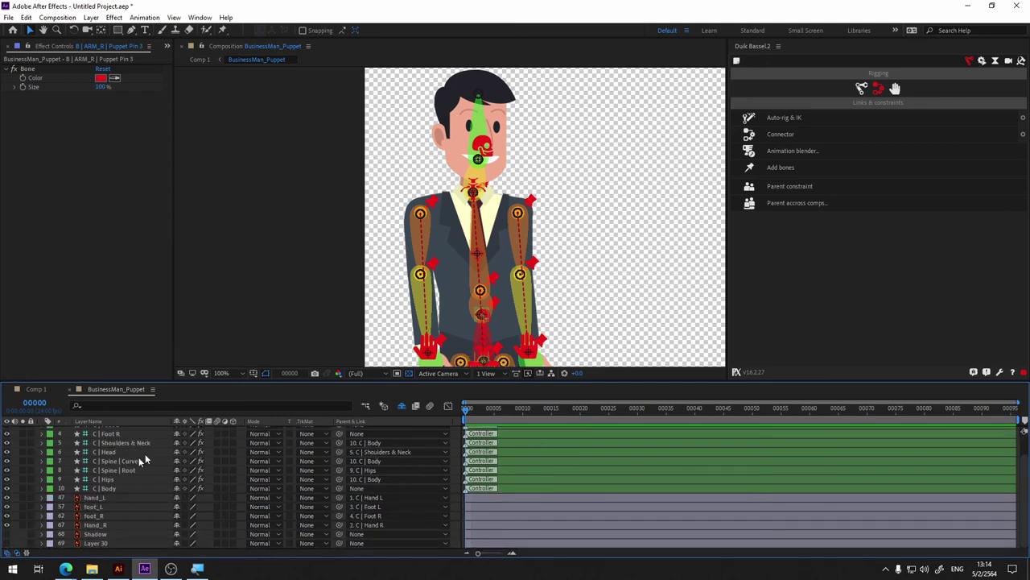
left_click(402, 408)
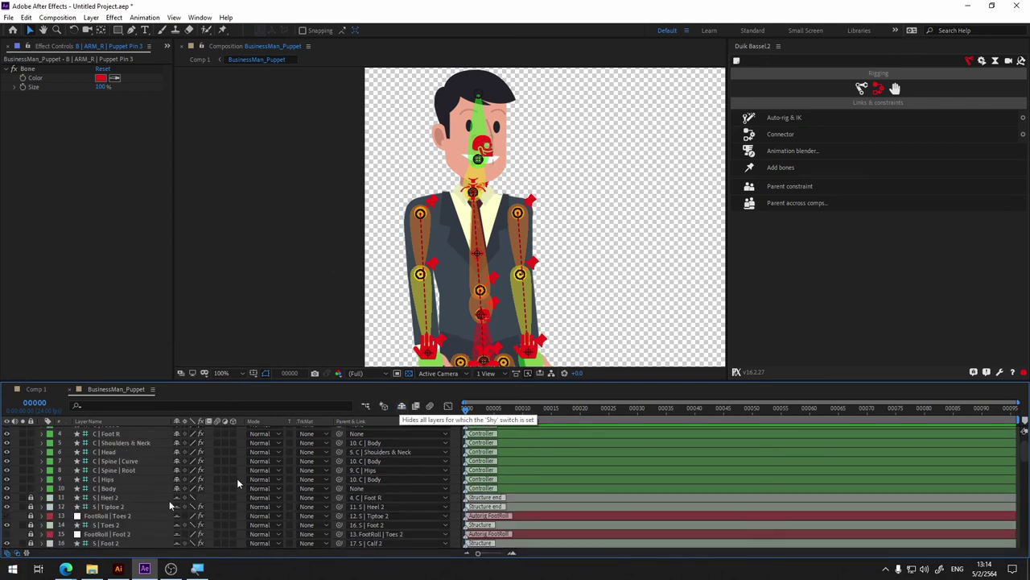
scroll(102, 525, "up", 1)
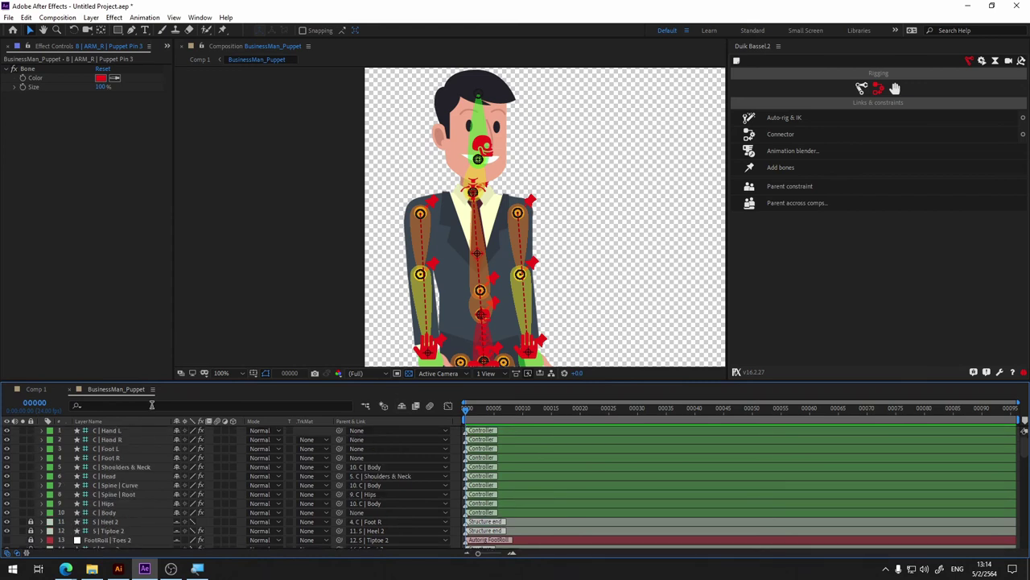
- Search the timeline layers for 'B' and scroll through the results
left_click(152, 405)
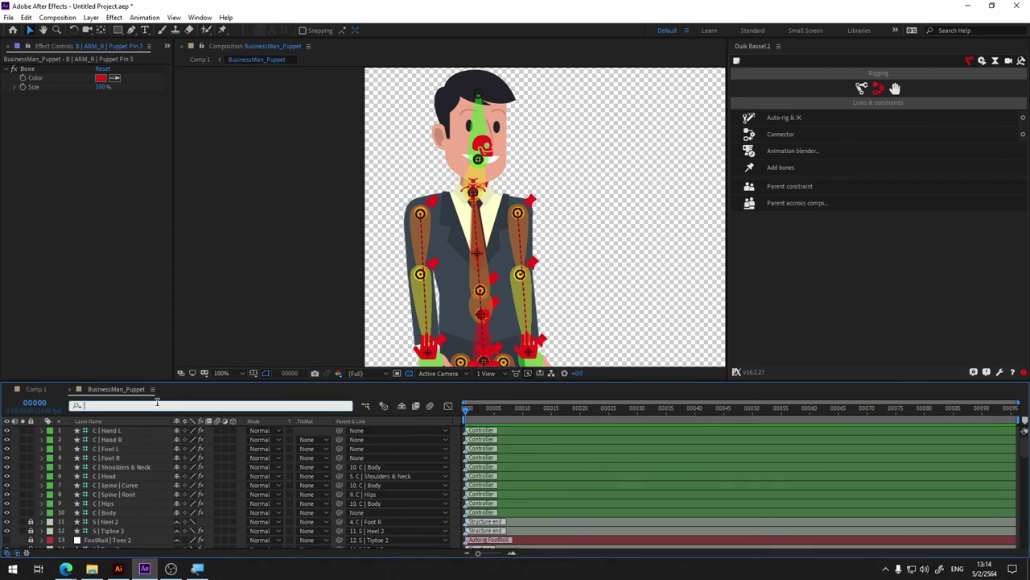
type("B")
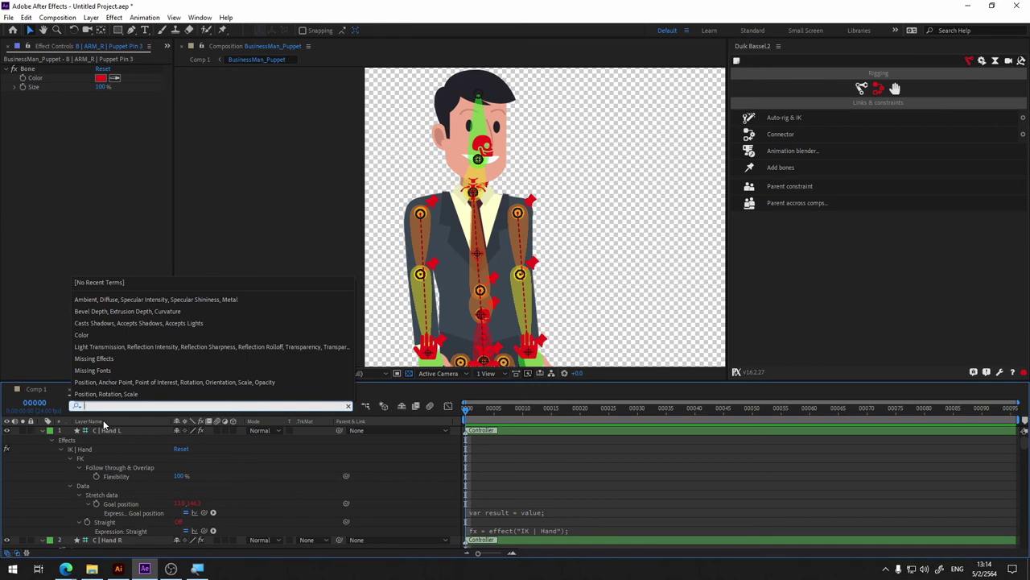
scroll(104, 515, "down", 1)
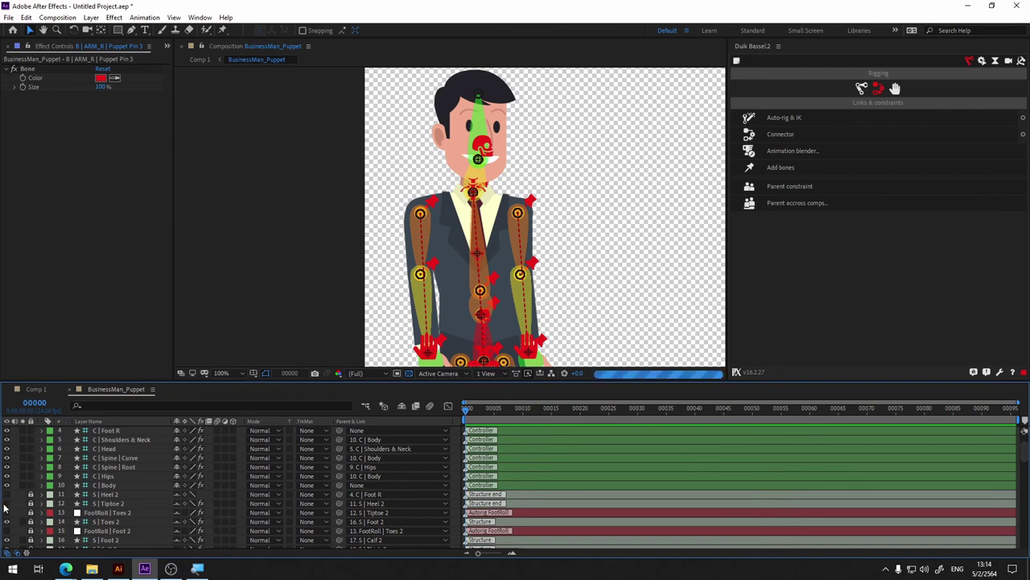
scroll(13, 521, "down", 2)
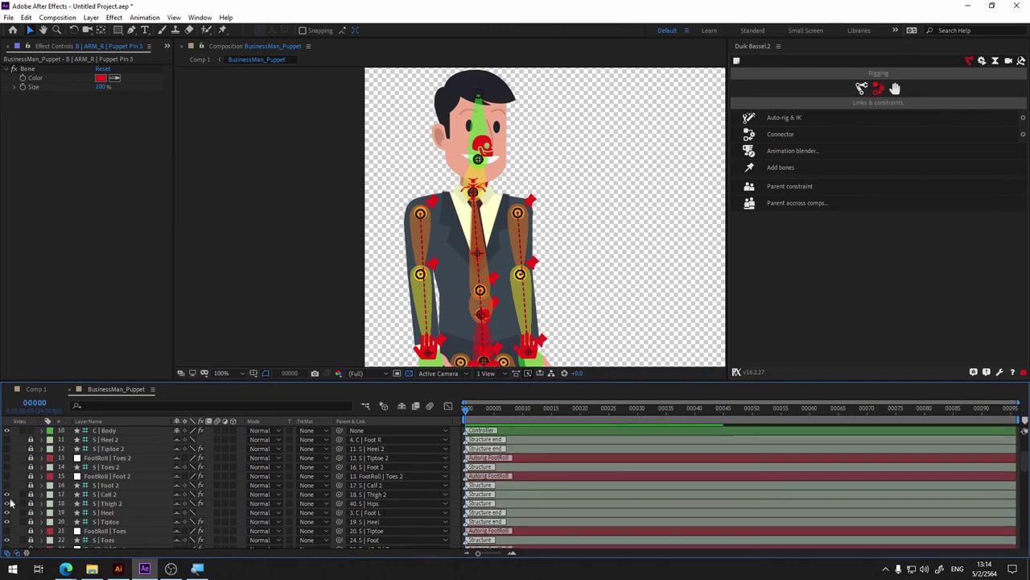
- Turn off visibility of the S structure layers from S | Arm 2 to S | Hips
left_click_drag(6, 476, 18, 539)
scroll(17, 535, "down", 1)
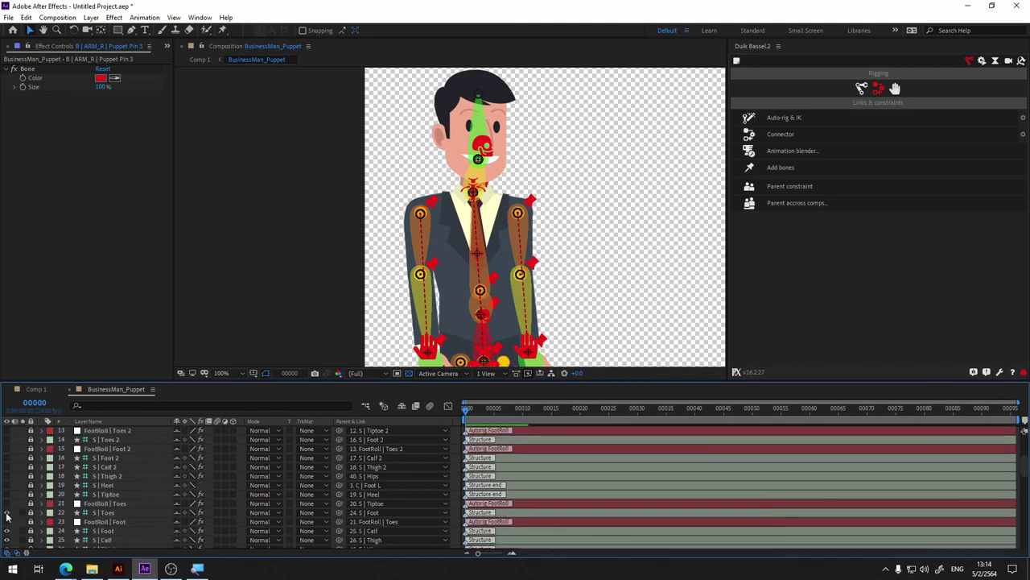
scroll(8, 515, "down", 1)
scroll(6, 499, "down", 1)
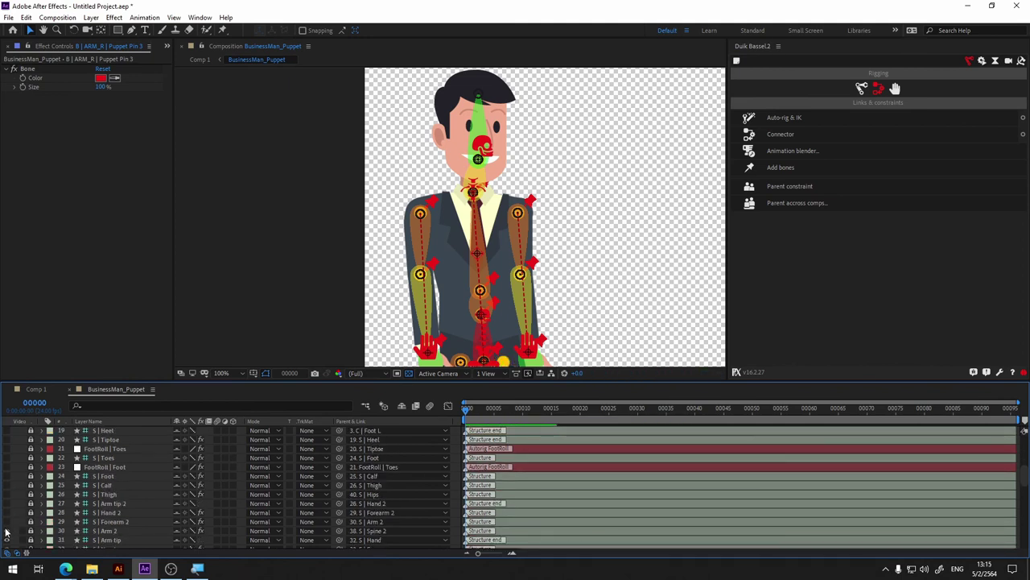
mouse_move(7, 476)
left_mouse_down()
mouse_move(8, 539)
mouse_move(7, 493)
left_mouse_up()
scroll(11, 524, "down", 2)
scroll(8, 495, "down", 2)
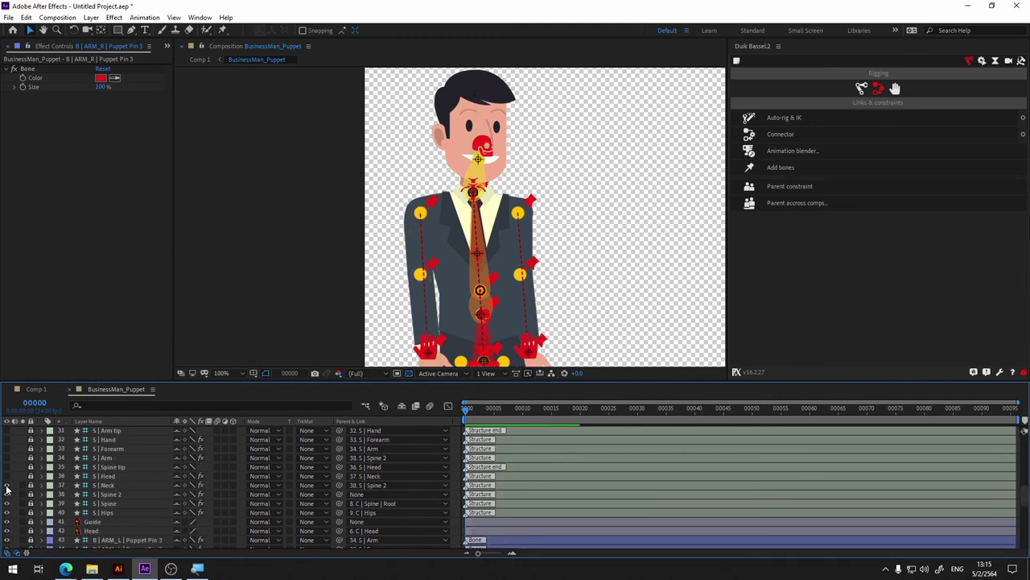
- Hide the spine bone over the tie, the ARM_R pin bones and the Guide layer
left_click_drag(6, 521, 9, 541)
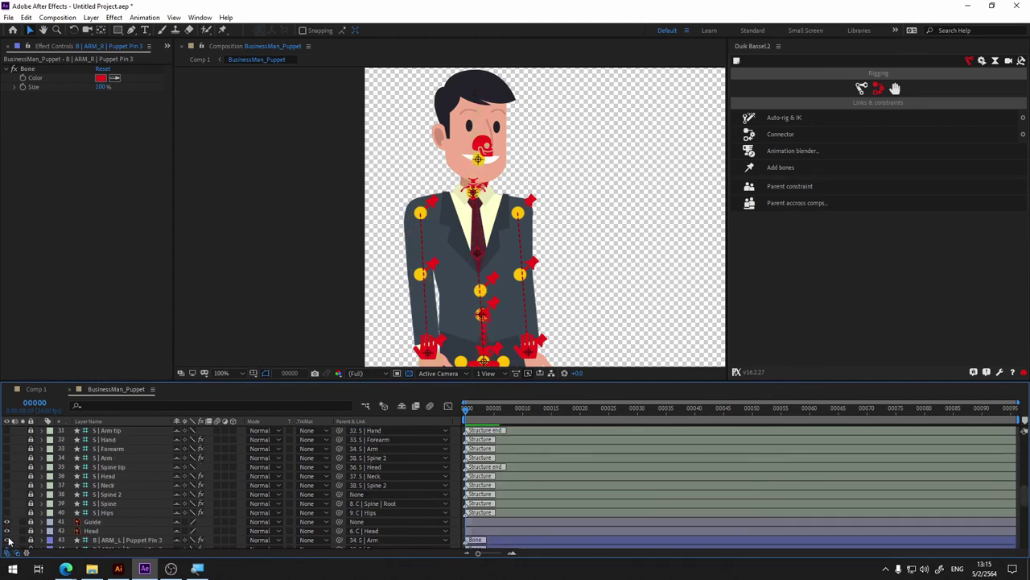
scroll(15, 523, "down", 2)
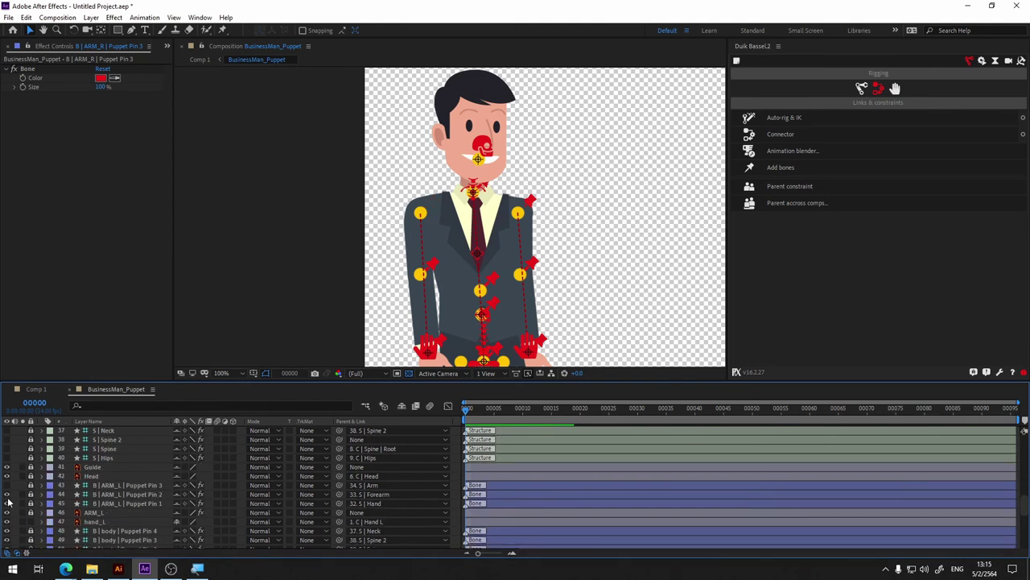
scroll(8, 503, "down", 2)
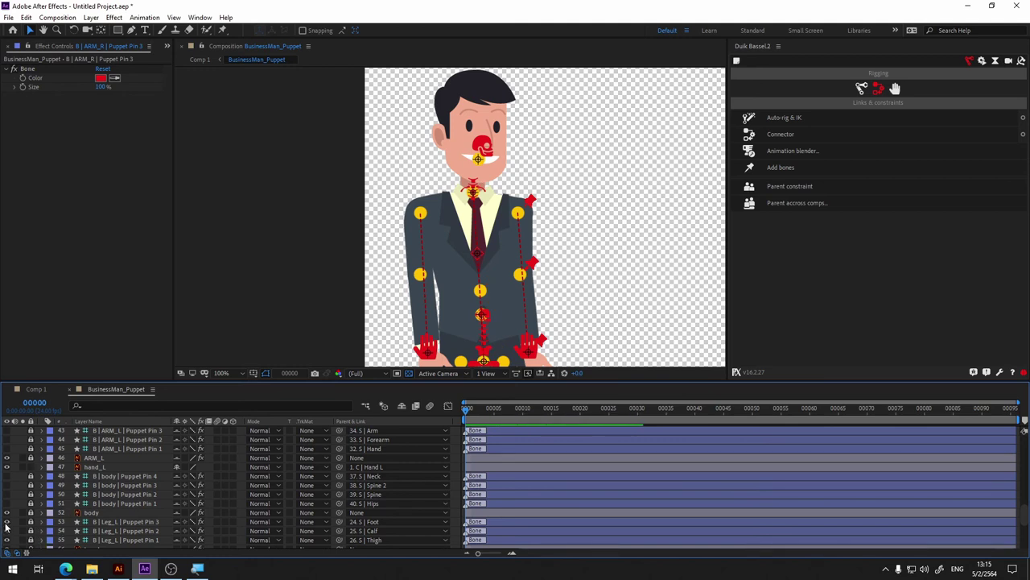
scroll(8, 539, "down", 1)
scroll(24, 538, "down", 1)
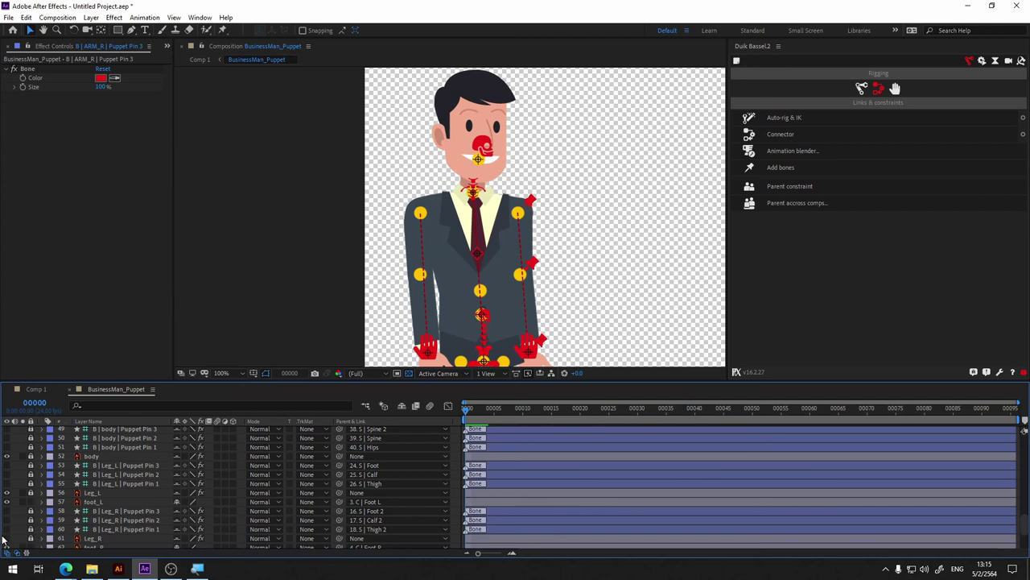
scroll(6, 541, "down", 2)
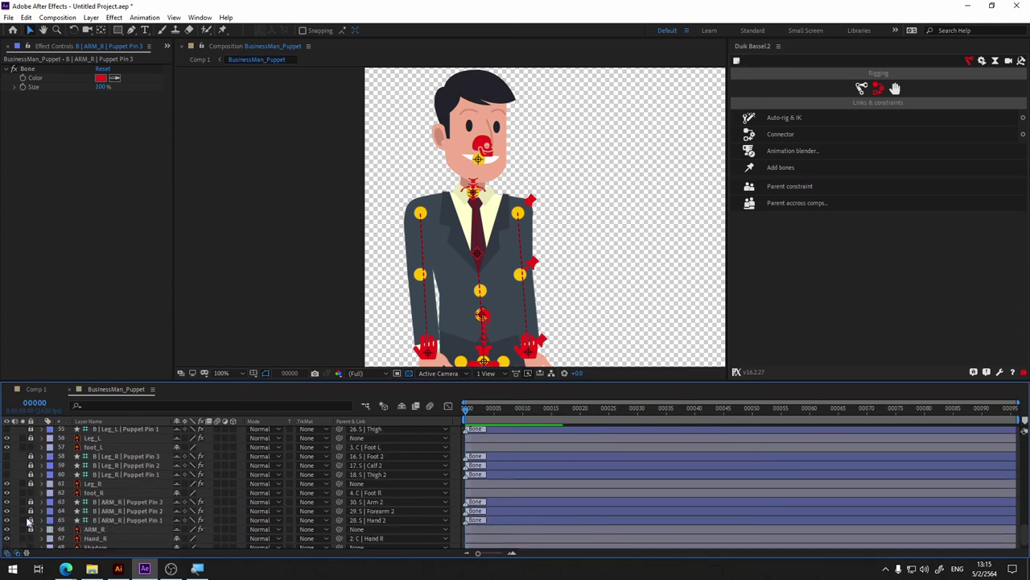
left_click_drag(7, 519, 6, 502)
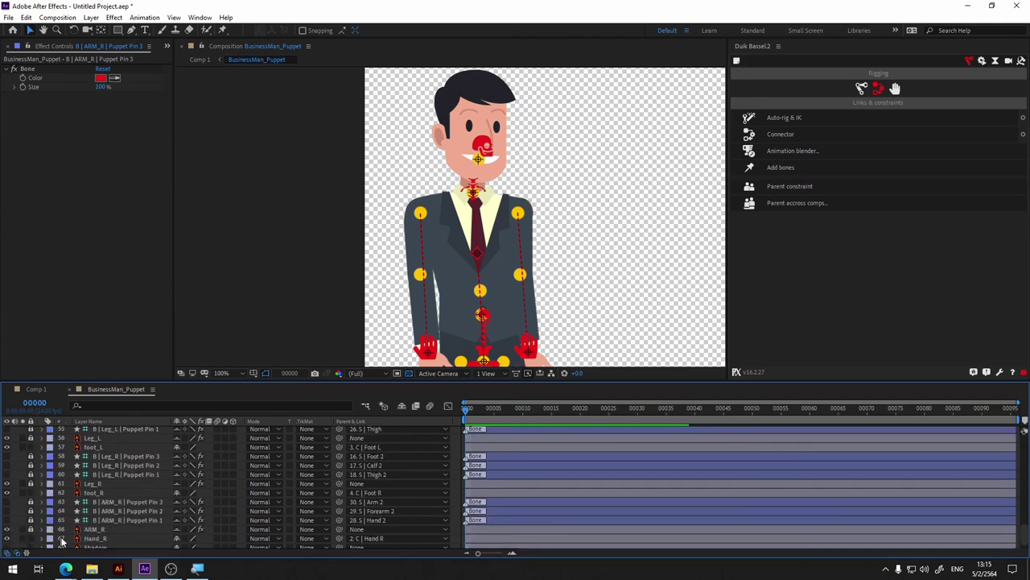
scroll(78, 530, "down", 1)
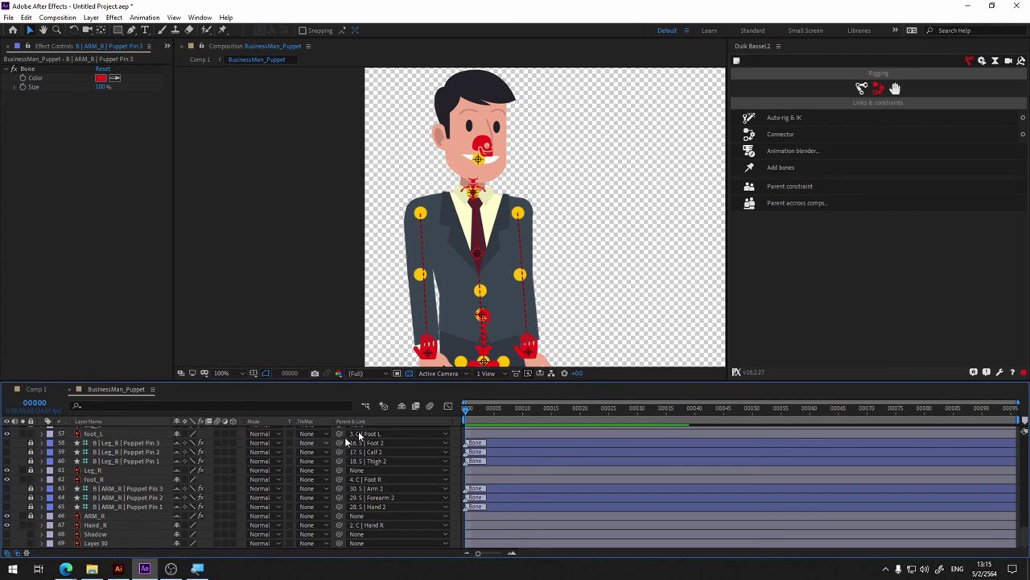
scroll(65, 515, "up", 3)
scroll(59, 532, "up", 6)
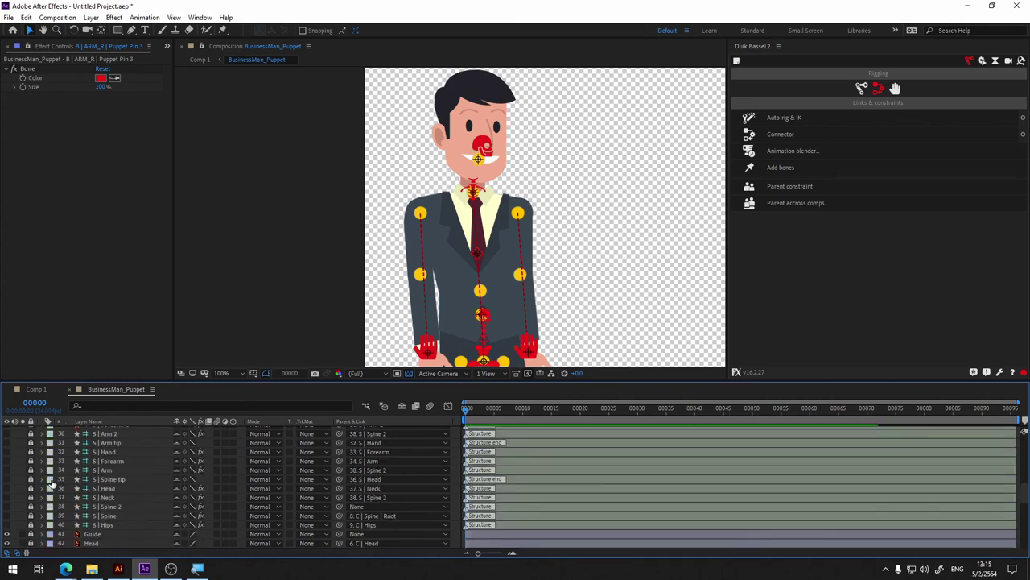
left_click(7, 534)
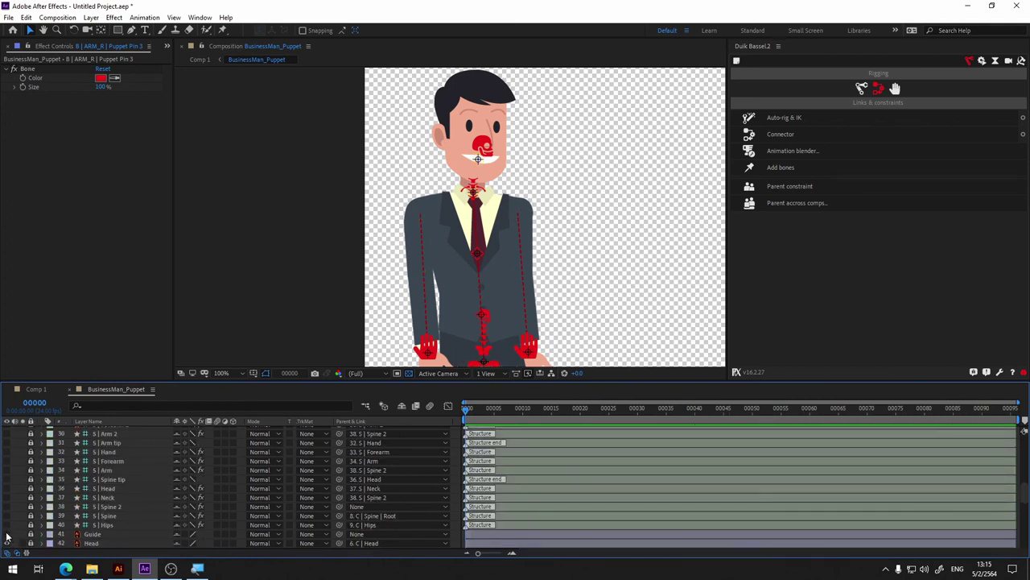
- Enable Hide Shy Layers so the rig layers drop out of the timeline list
left_click(403, 408)
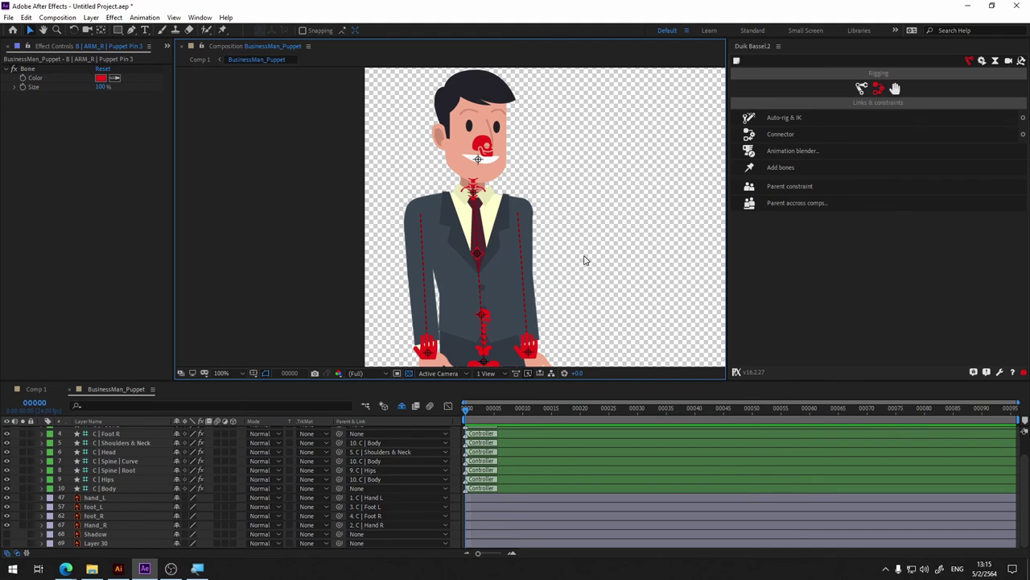
scroll(585, 260, "down", 3)
scroll(531, 258, "up", 1)
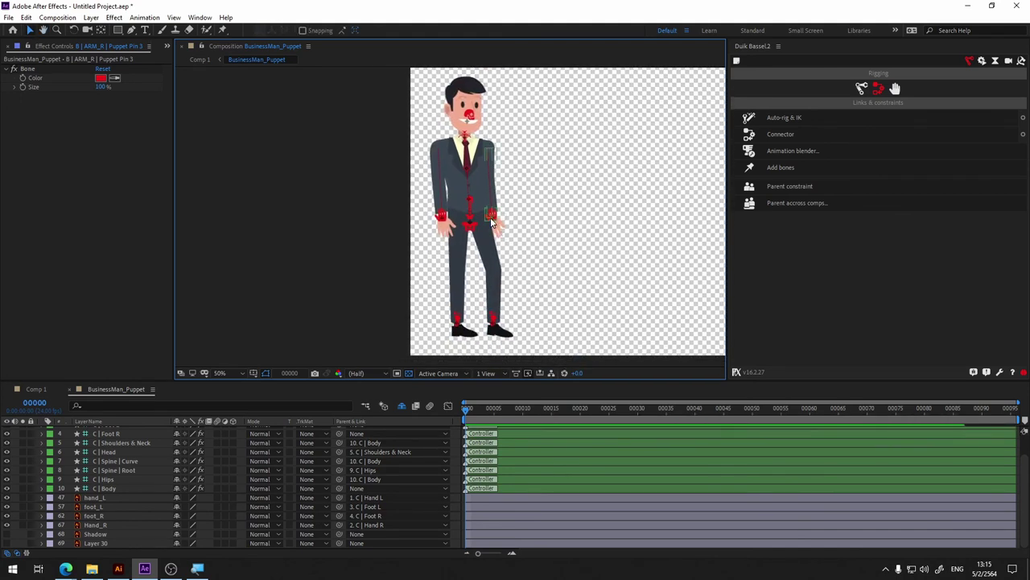
- Test the rig by dragging the Hand R and Foot R controllers, then undo the leg pose
left_click_drag(491, 217, 533, 188)
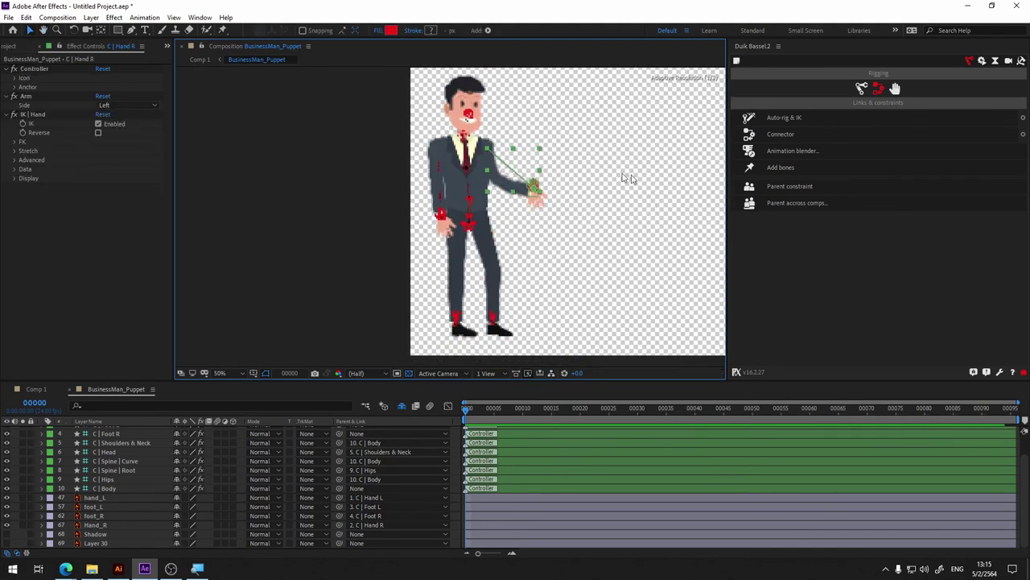
left_click_drag(491, 328, 532, 294)
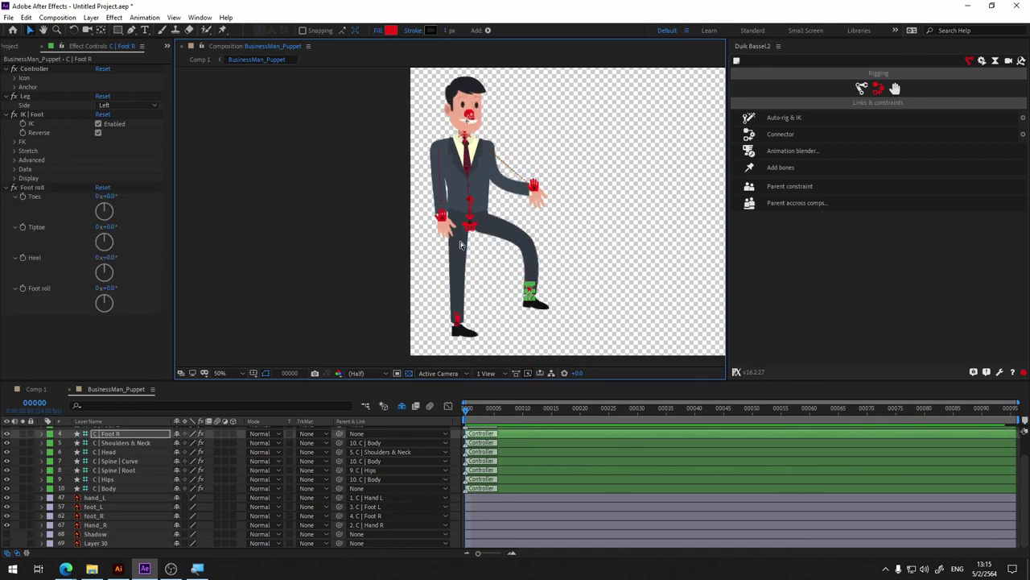
key("ctrl+z")
key("ctrl+z")
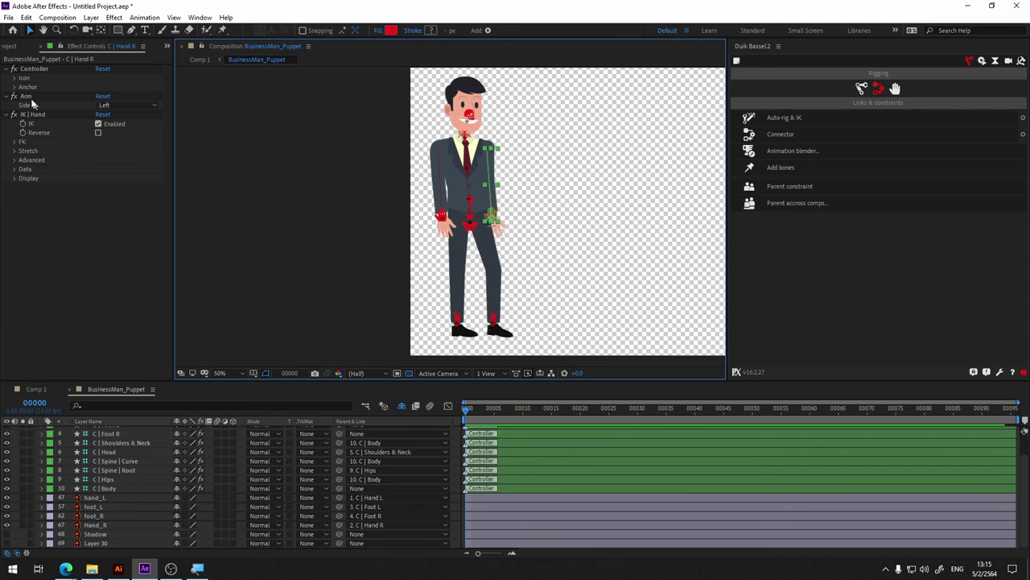
- Set the arm Side to Right on C | Hand R and Left on C | Hand L
left_click(104, 105)
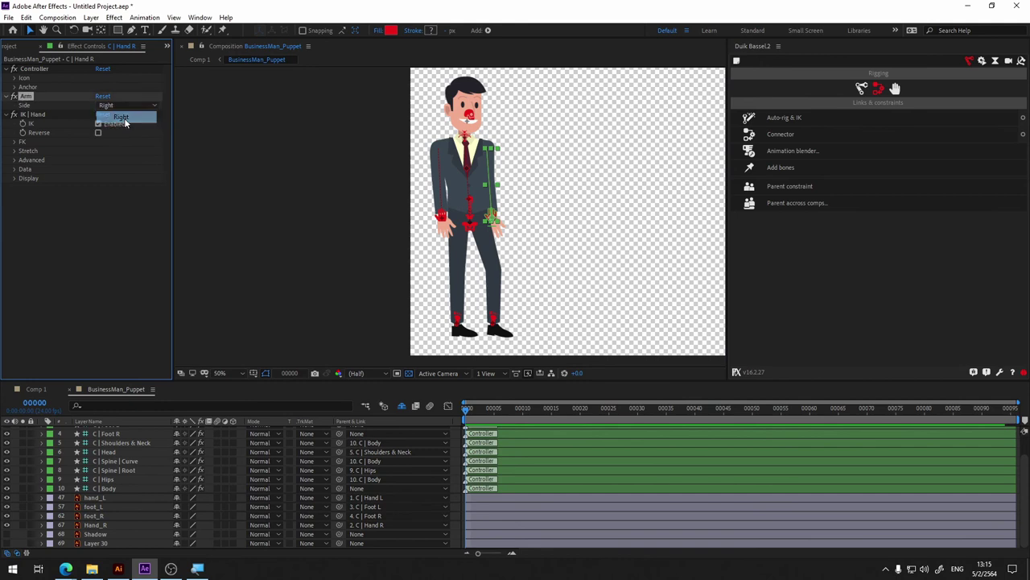
left_click(124, 123)
scroll(38, 458, "up", 2)
left_click(108, 431)
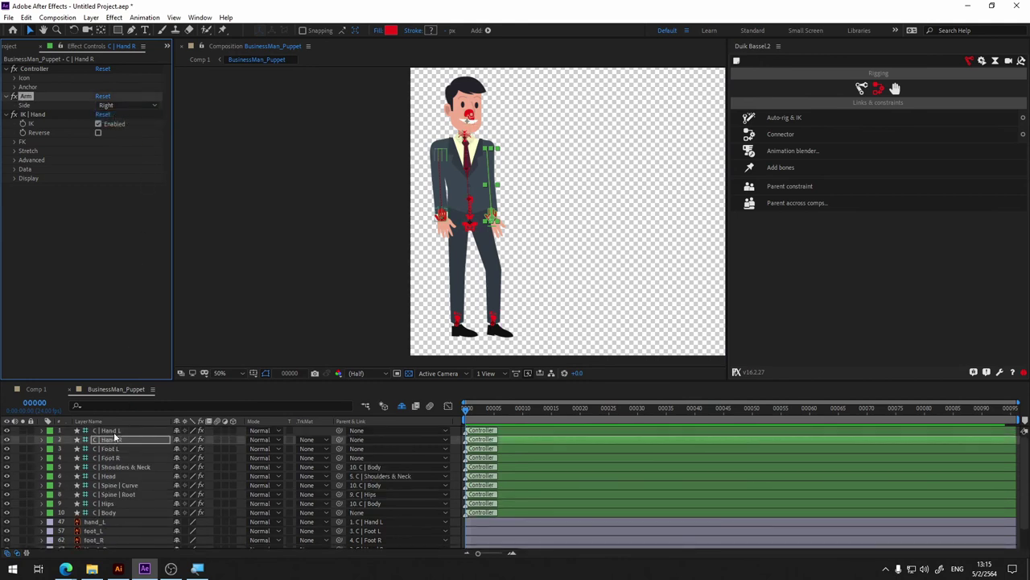
left_click(109, 106)
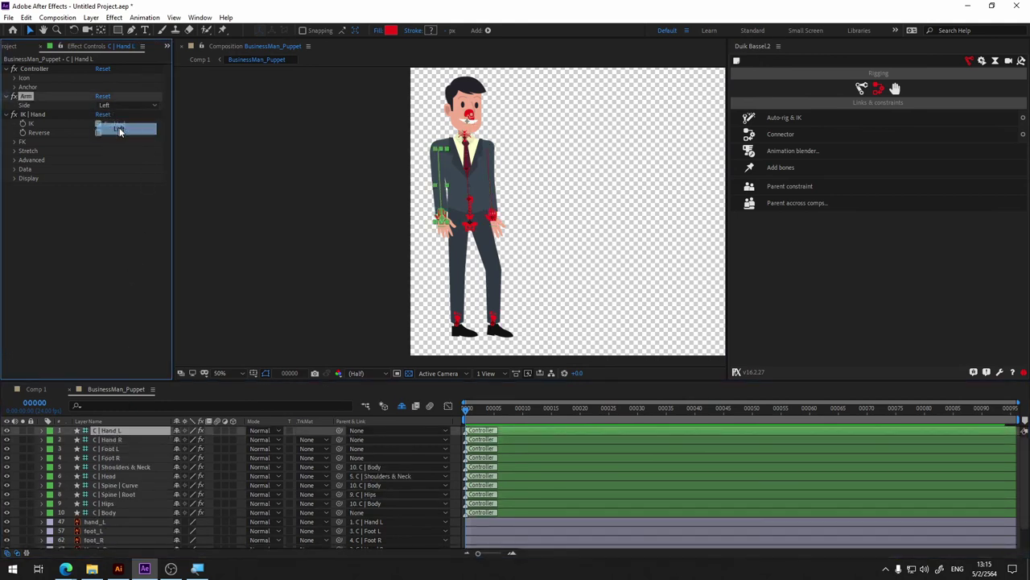
left_click(119, 129)
- Set the leg Side to Left on C | Foot L and Right on C | Foot R
left_click(110, 449)
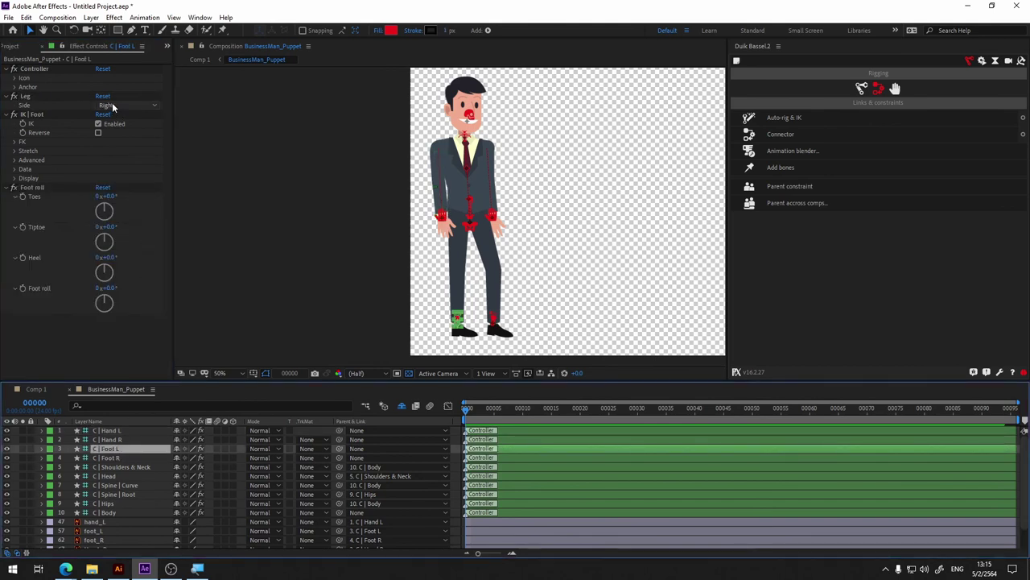
left_click(113, 106)
left_click(119, 129)
left_click(110, 457)
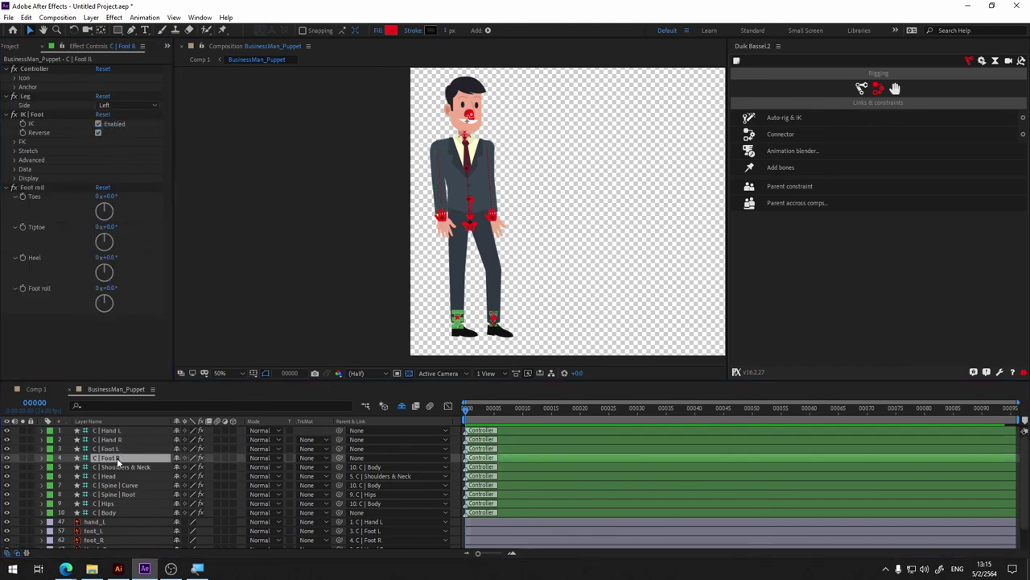
left_click(121, 105)
left_click(113, 116)
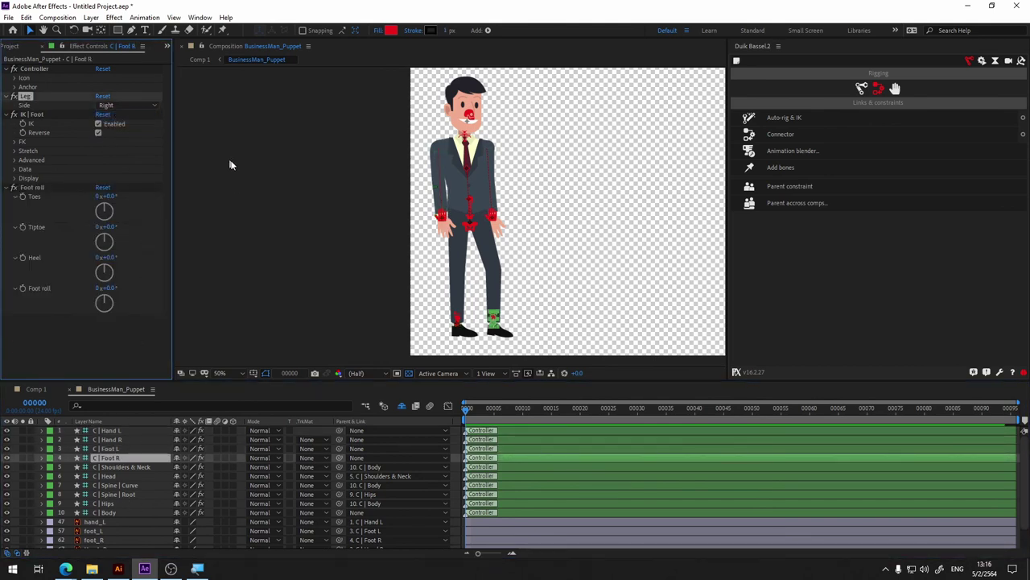
left_click(8, 16)
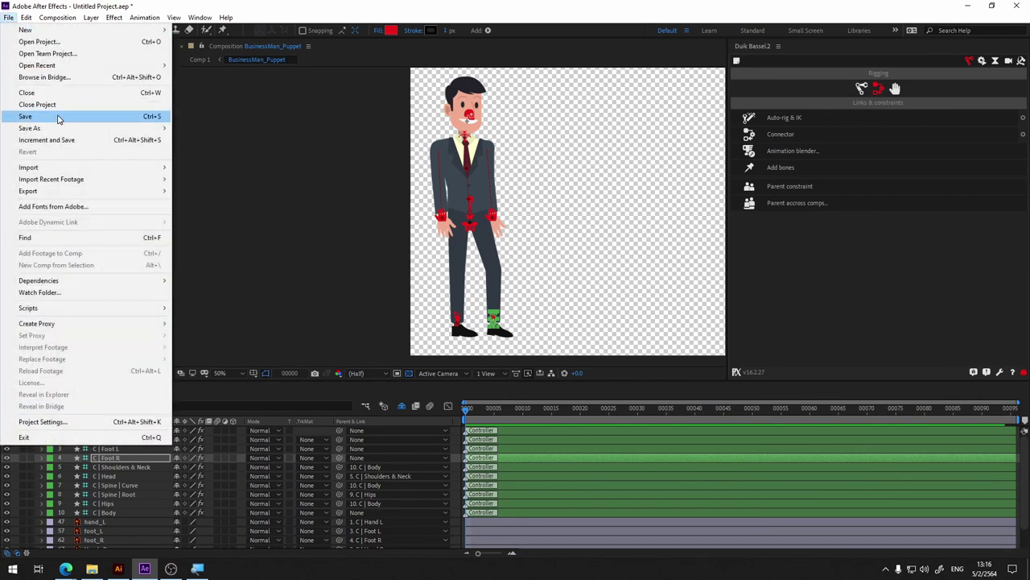
- Save As W5_2.aep in D:\AE_Cache by appending _2 to the W5 name
mouse_move(62, 129)
left_click(201, 128)
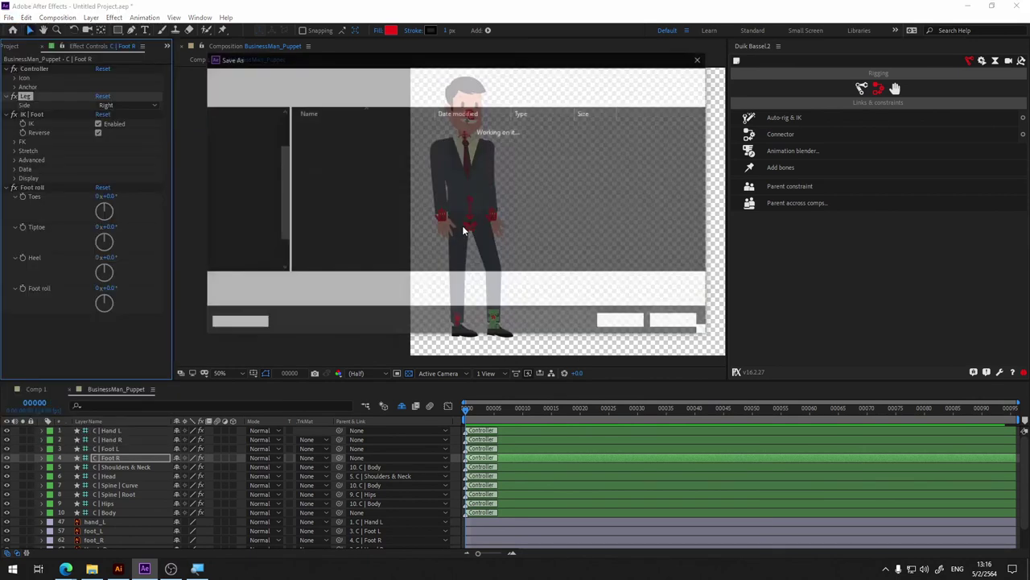
left_click(326, 173)
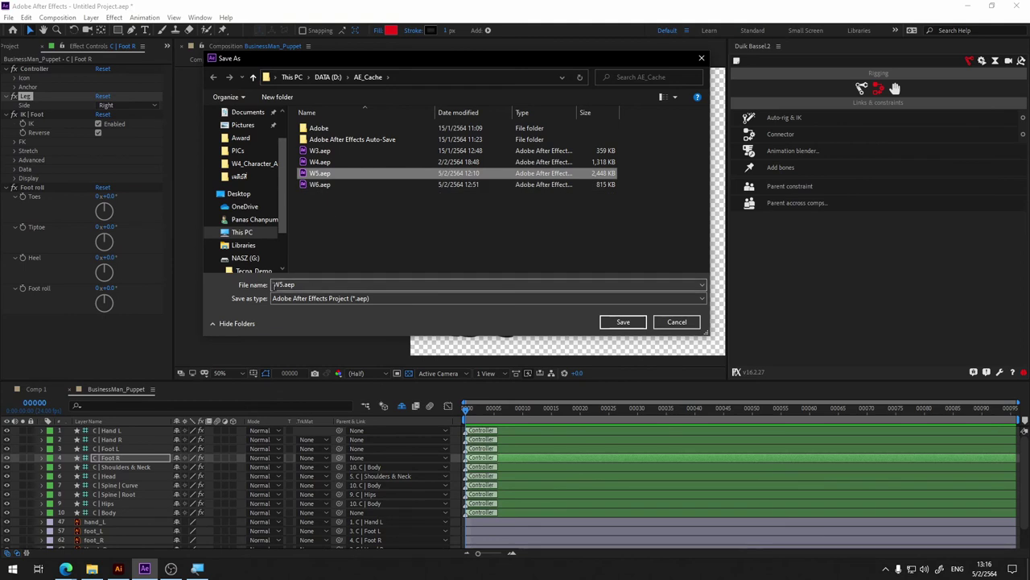
left_click(282, 284)
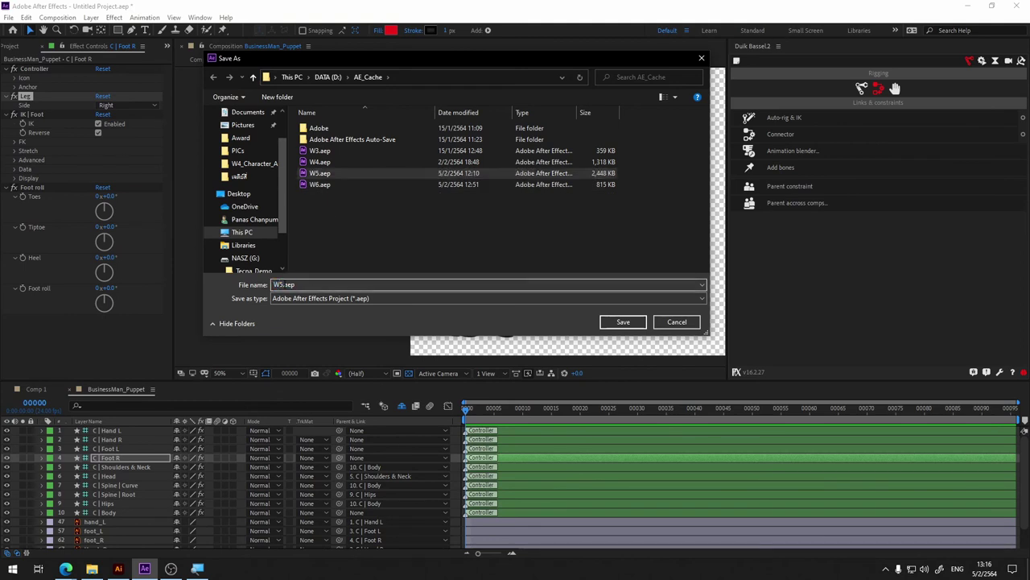
type("_")
type("2")
key("Return")
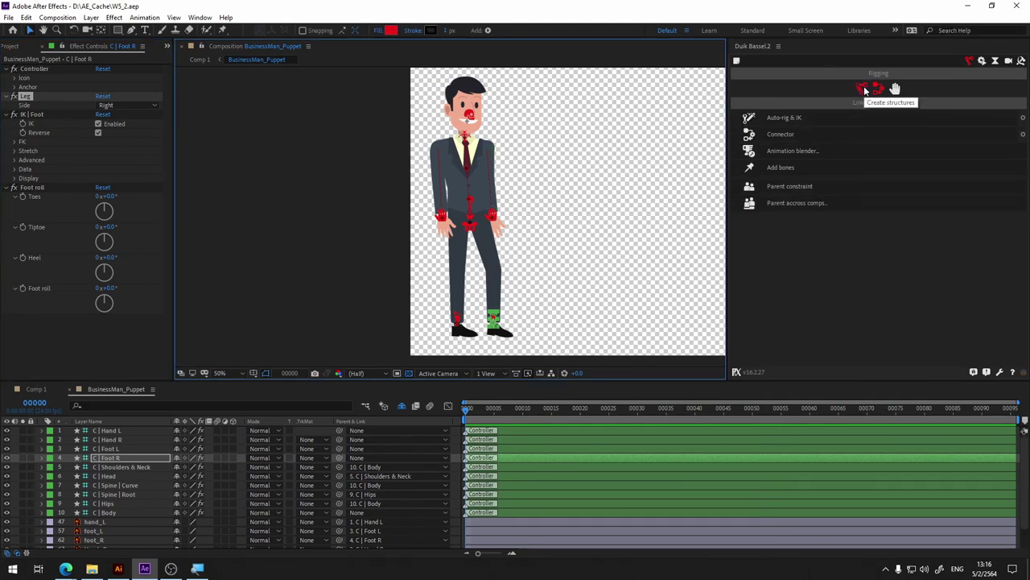
- Select the ten controllers from C | Body to C | Hand L and apply Duik's Walk cycle
left_click(121, 512)
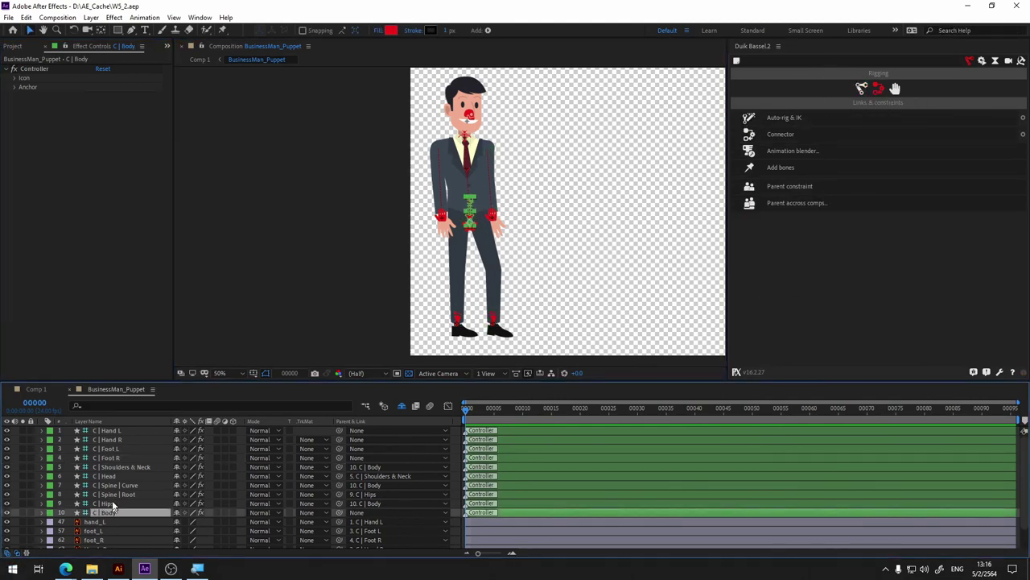
left_click(120, 432, "shift")
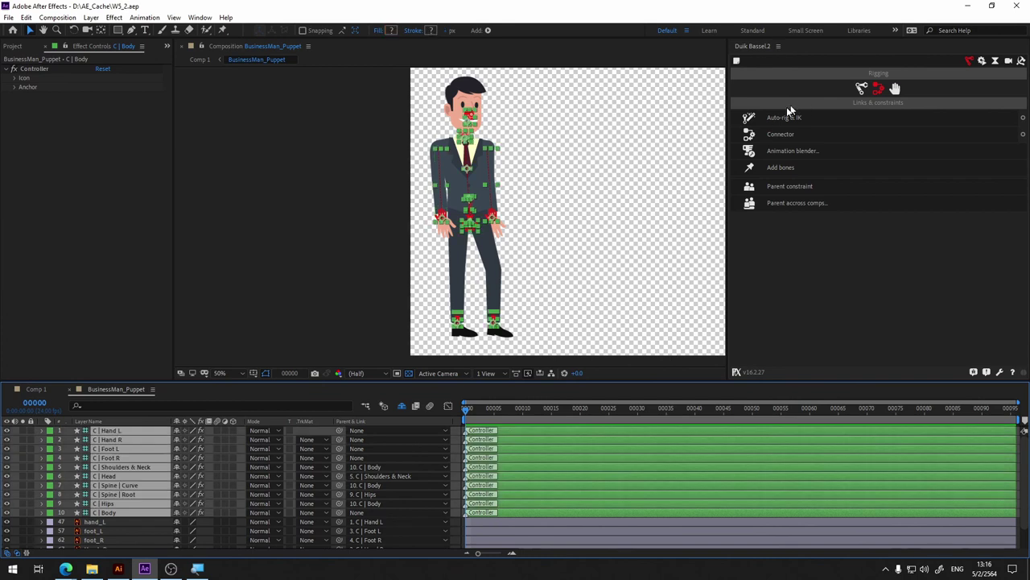
left_click(864, 89)
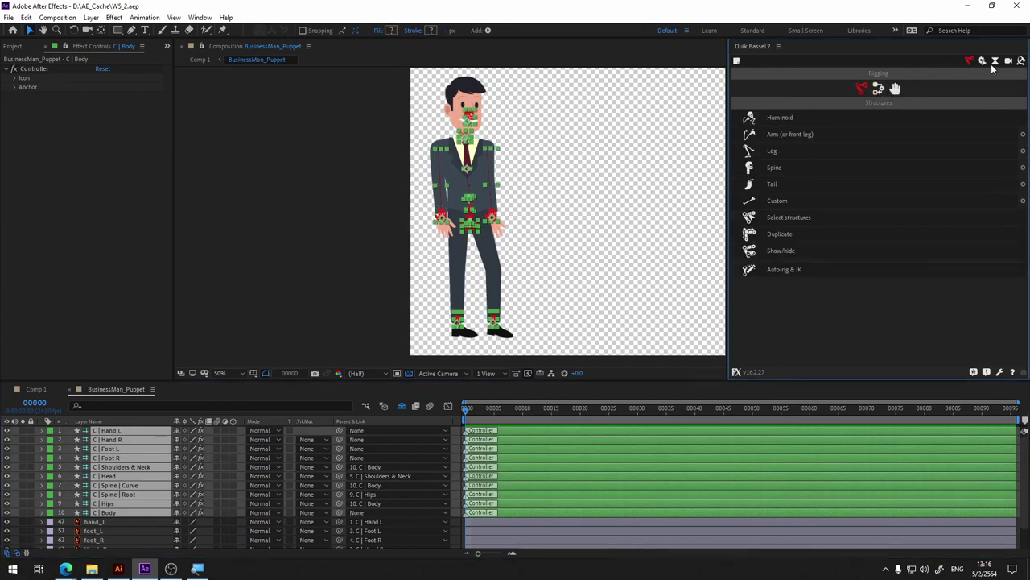
left_click(982, 61)
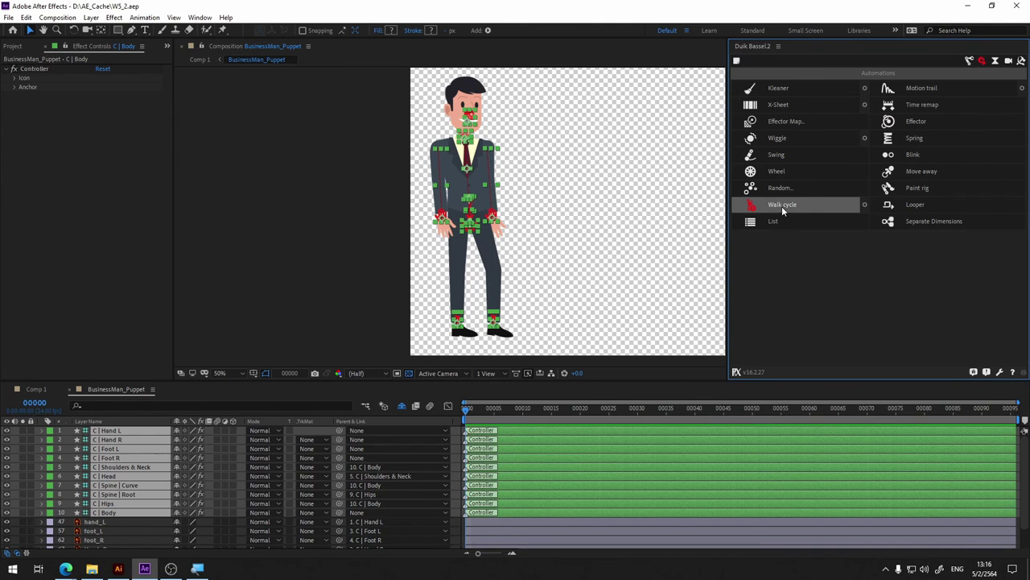
left_click(782, 209)
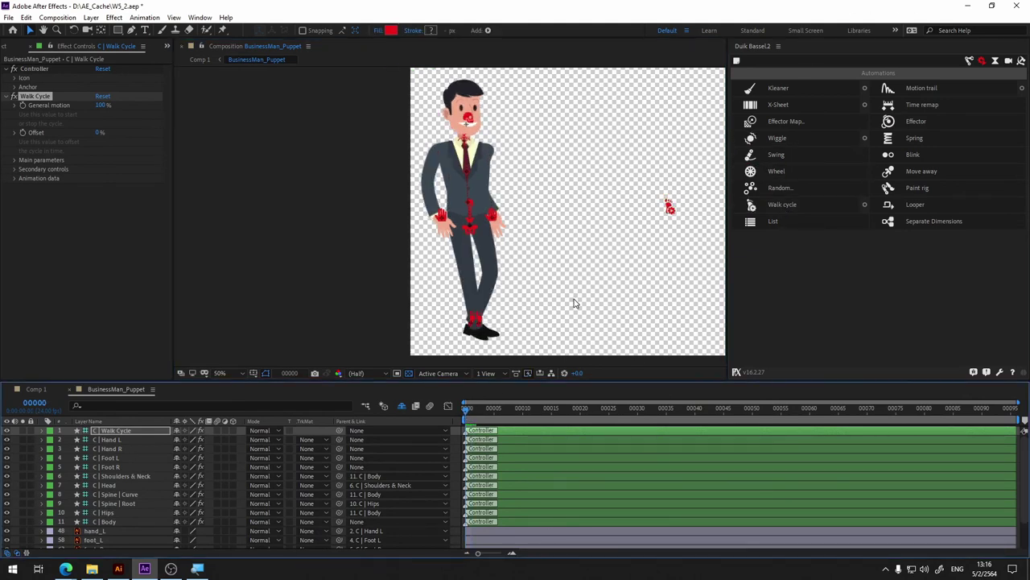
- Preview the walk cycle, checking frames 6 and 21, then select C | Hand L
key("space")
key("space")
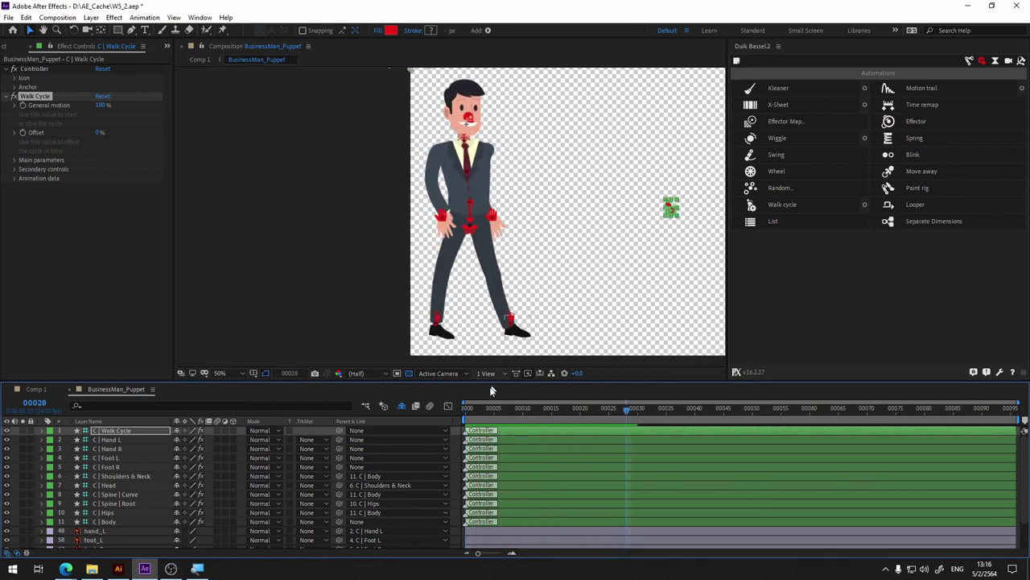
key("space")
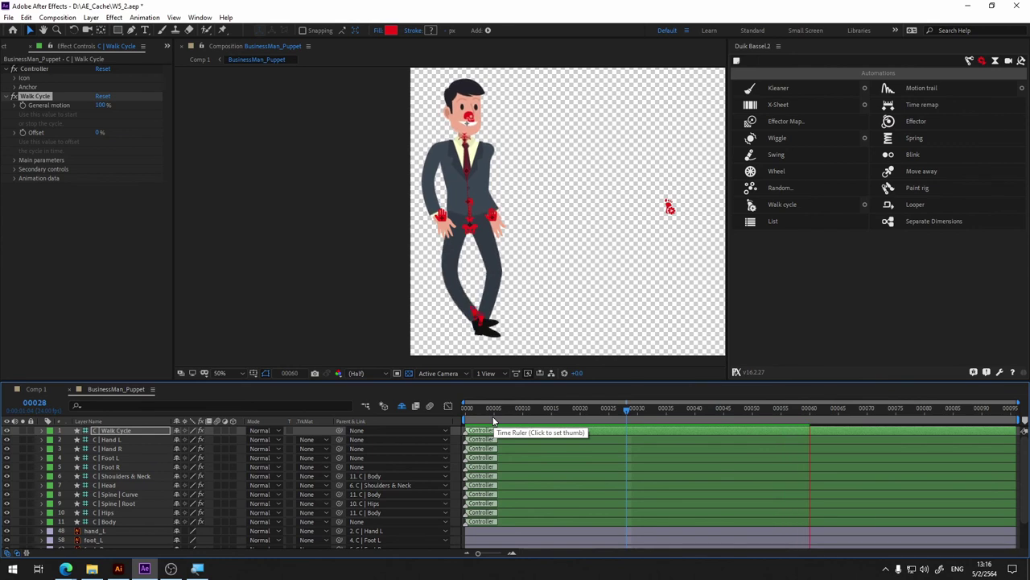
left_click(497, 410)
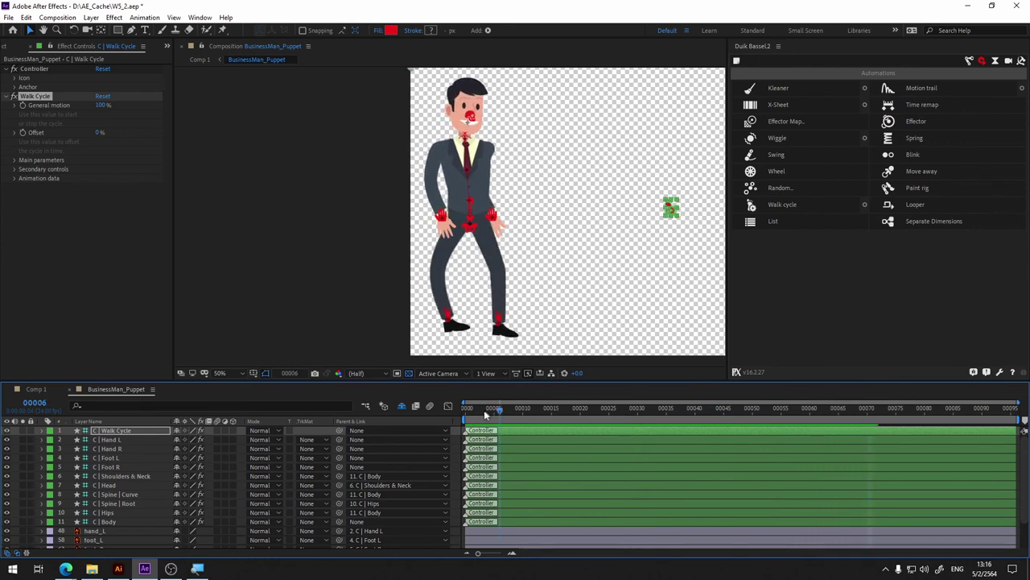
key("space")
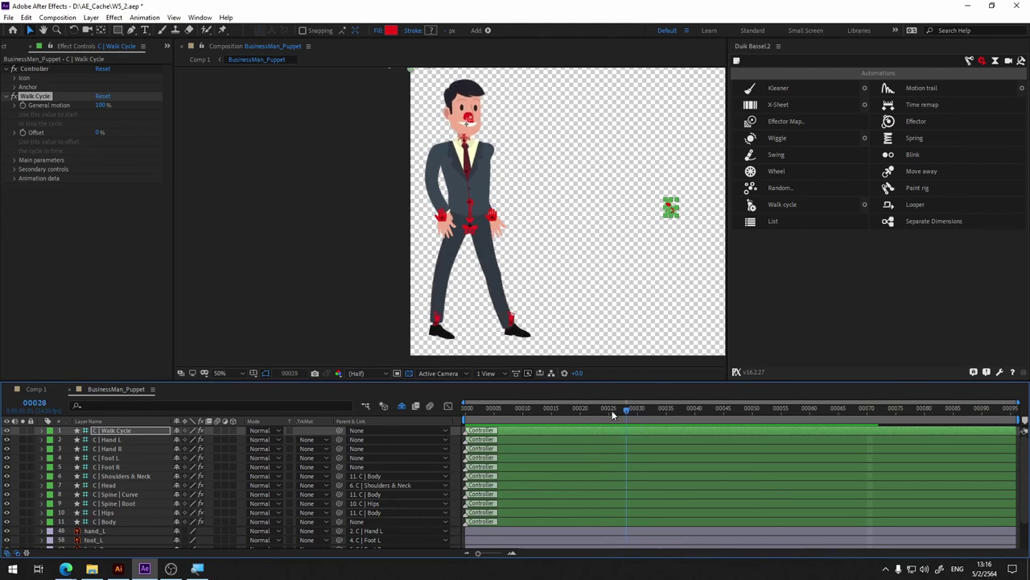
left_click(586, 409)
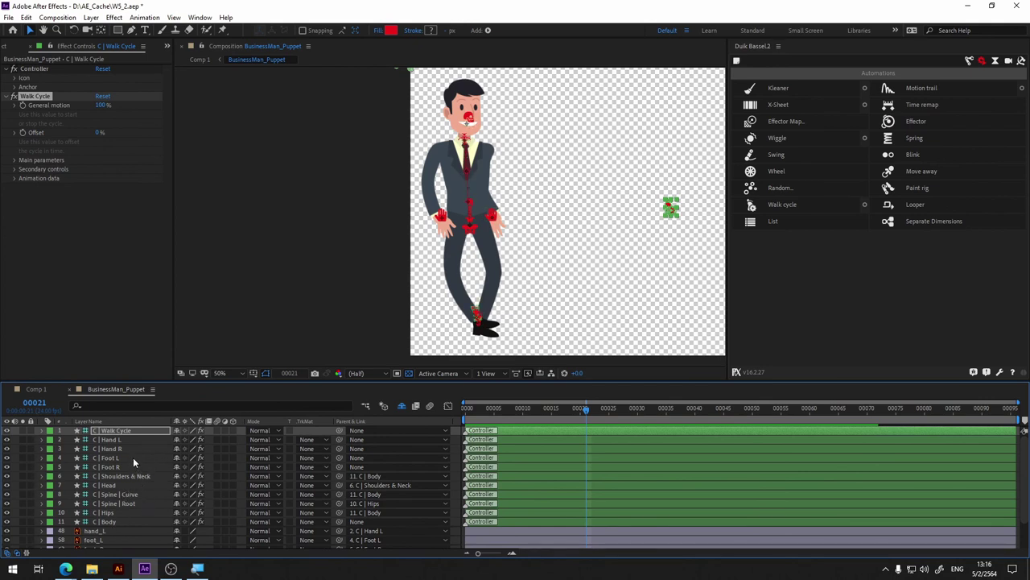
scroll(133, 459, "down", 2)
scroll(133, 465, "up", 2)
scroll(133, 466, "down", 2)
scroll(126, 459, "up", 2)
left_click(124, 442)
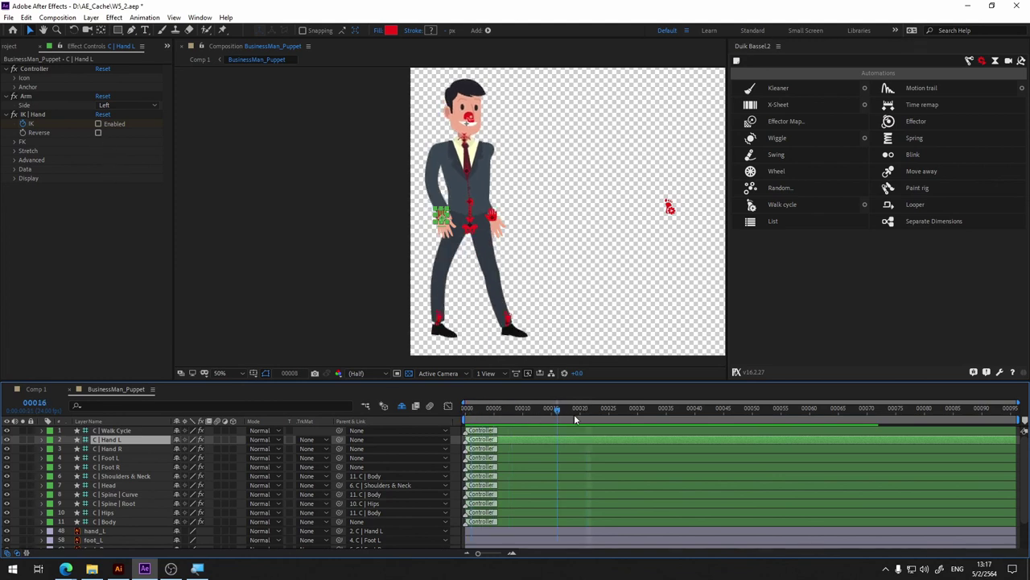
- Tick Reverse on C | Foot L's foot IK, replay the walk, then select C | Walk Cycle
left_click(475, 407)
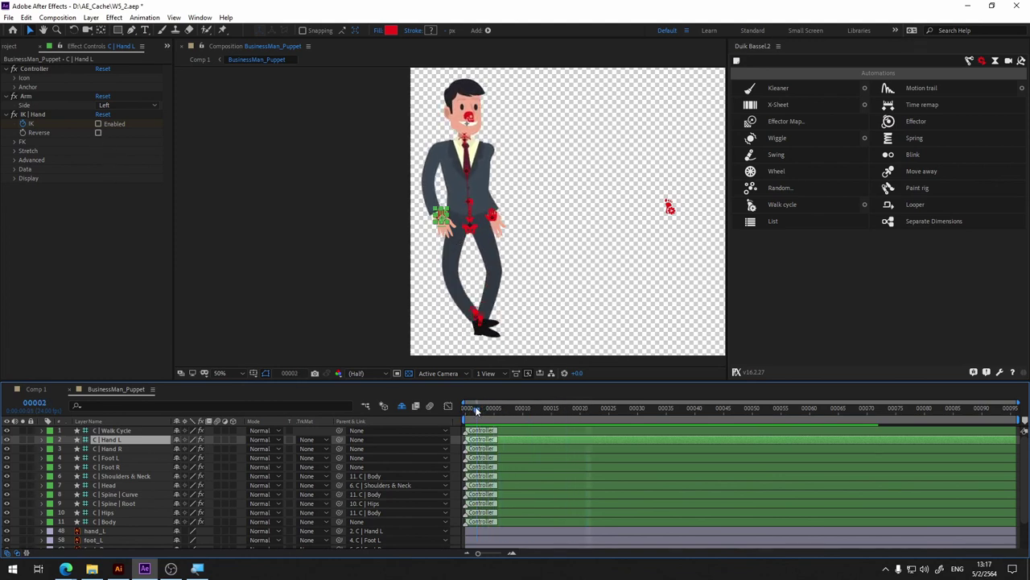
left_click(105, 458)
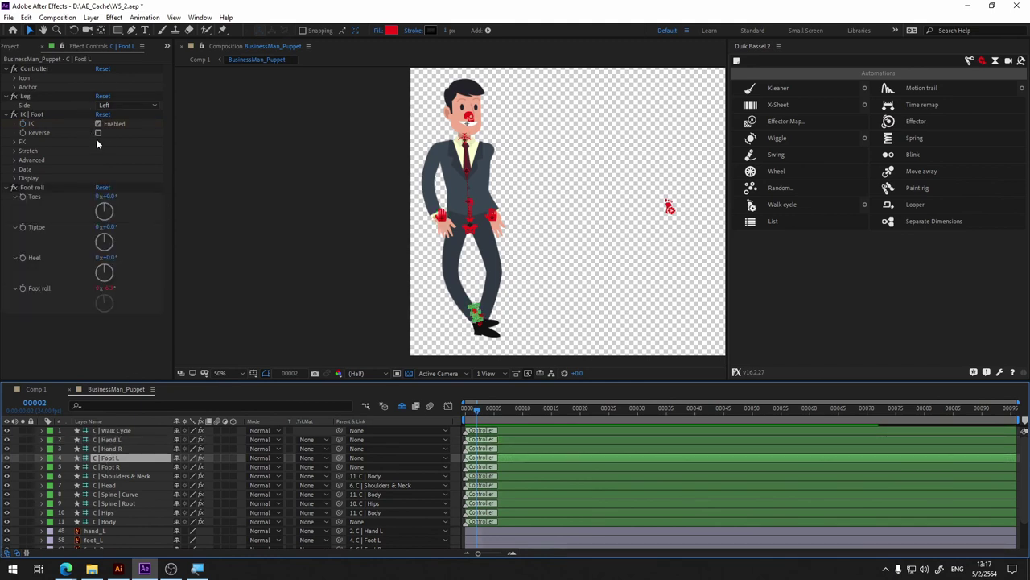
left_click(99, 134)
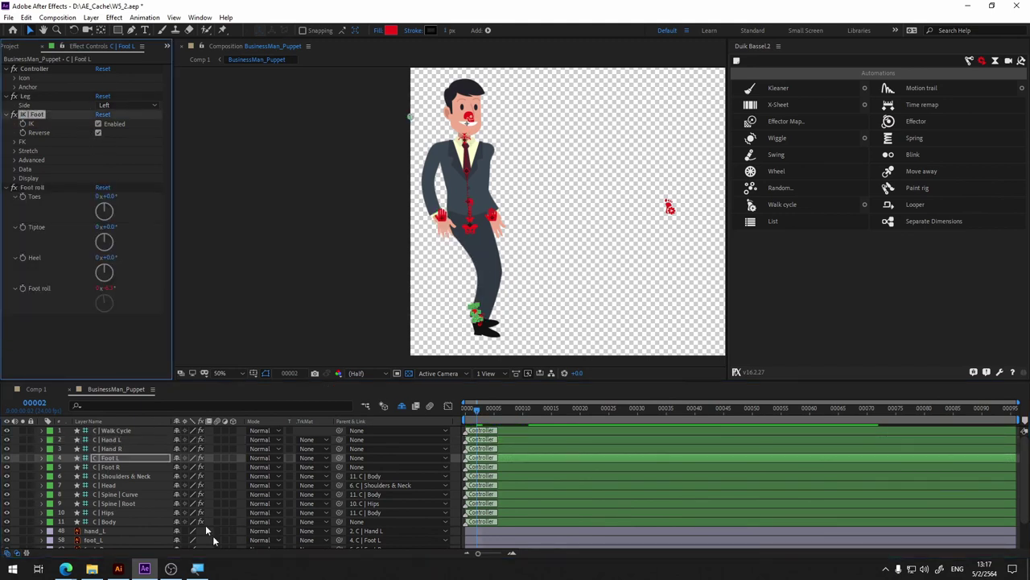
left_click(533, 409)
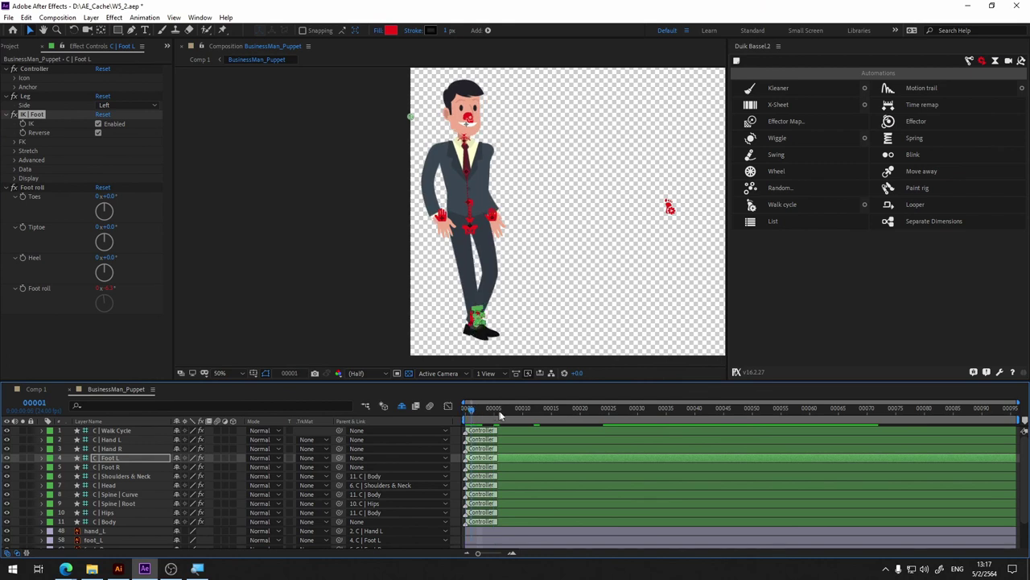
key("space")
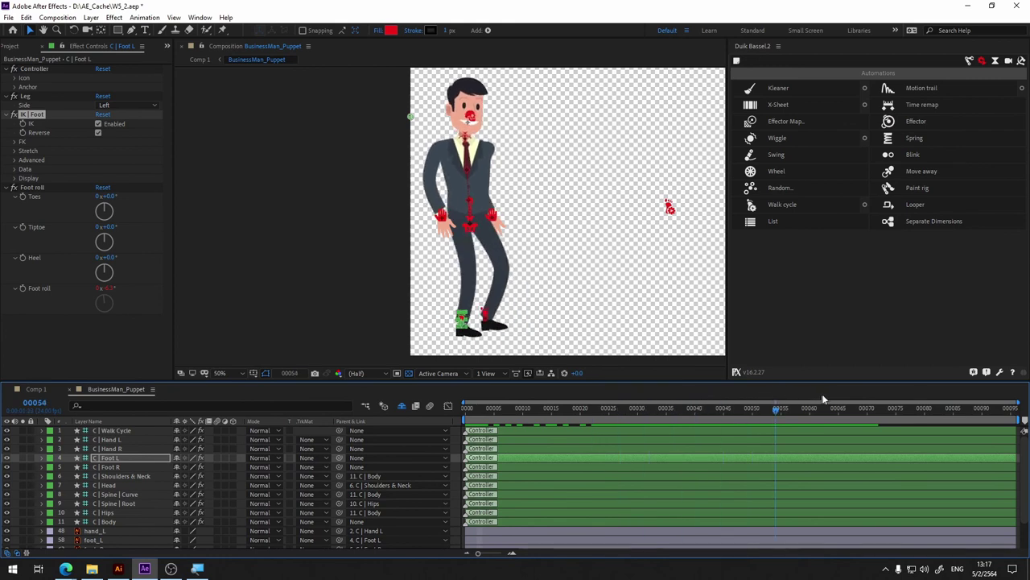
key("space")
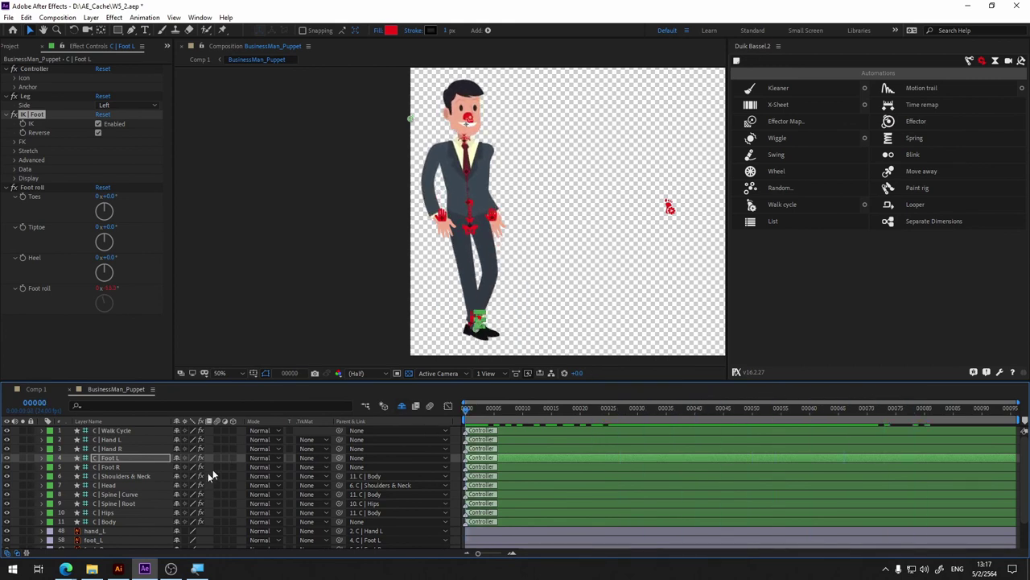
left_click(670, 208)
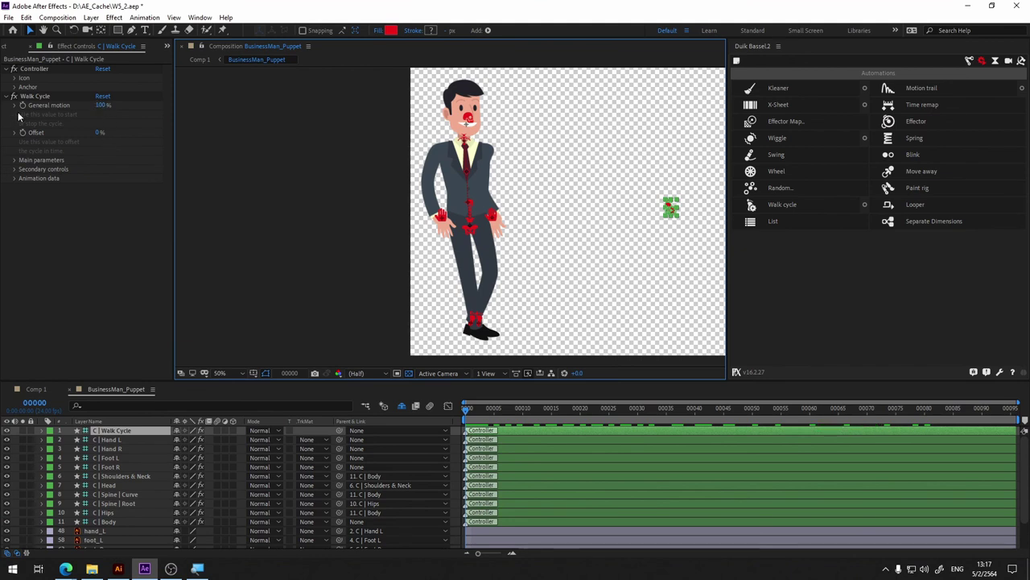
- Set the Walk Cycle controller's walk speed to 2.00, keeping the Realistic type
left_click(15, 161)
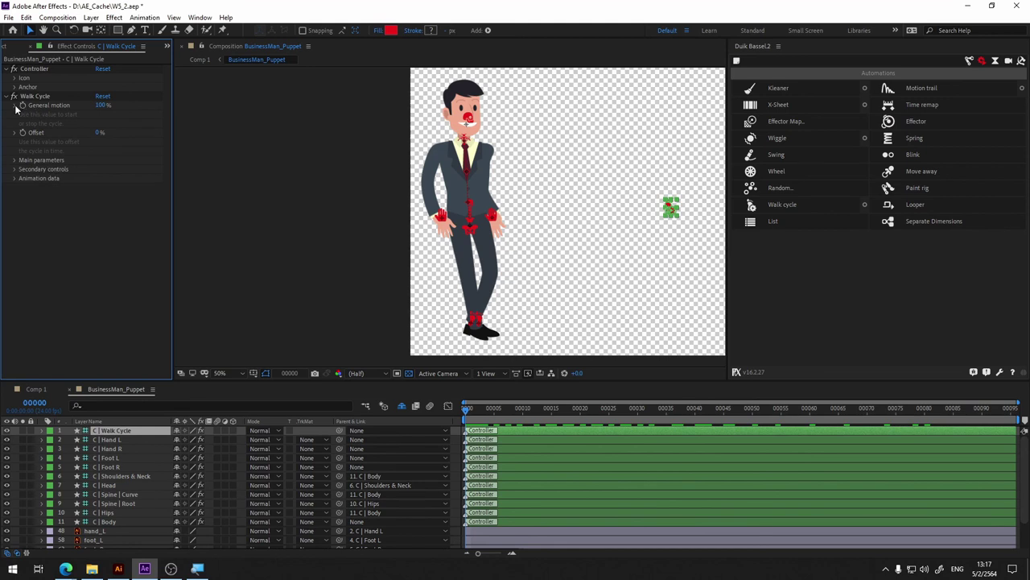
left_click(19, 160)
left_click(14, 161)
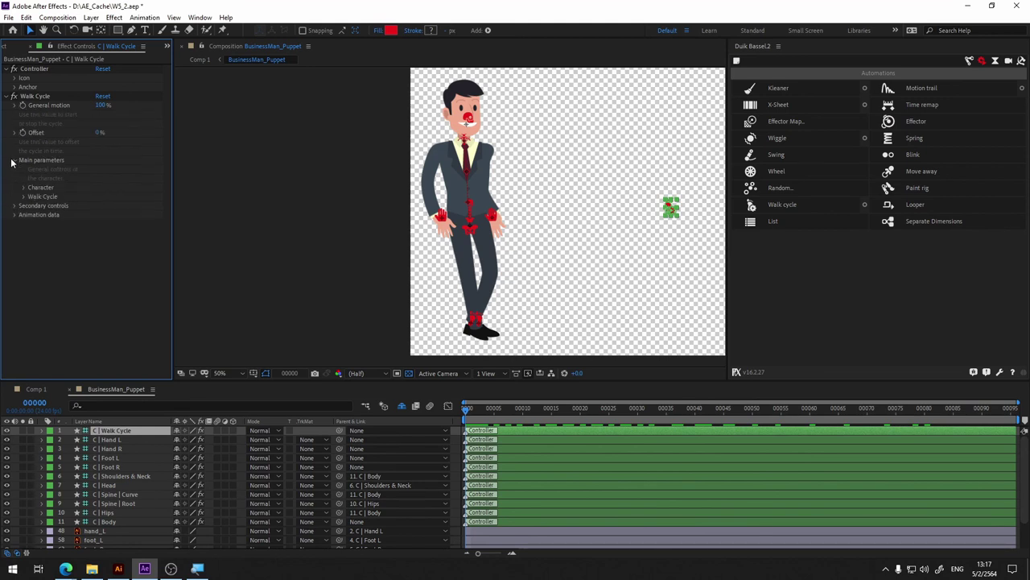
left_click(36, 98)
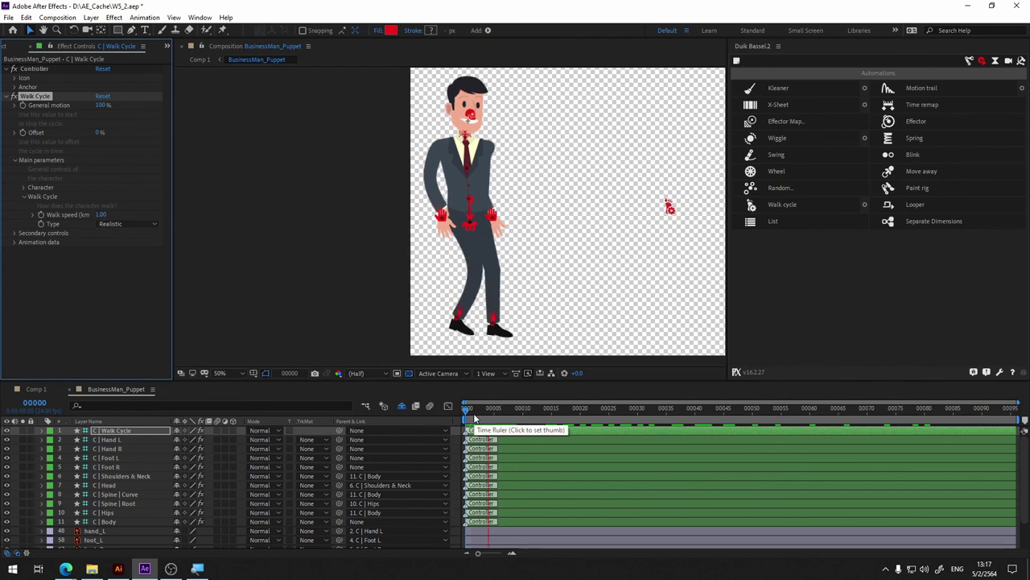
key("space")
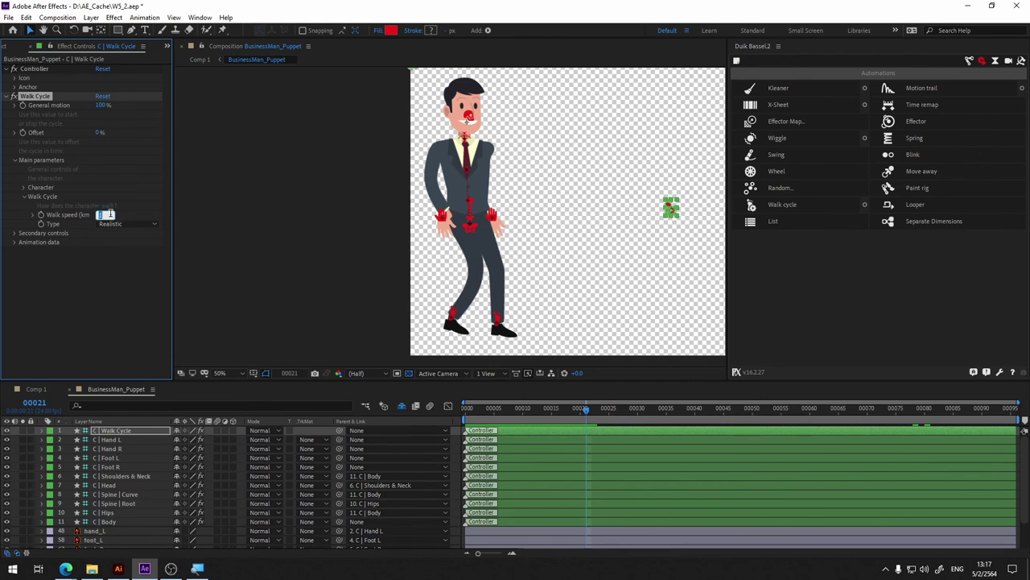
type("2")
key("Return")
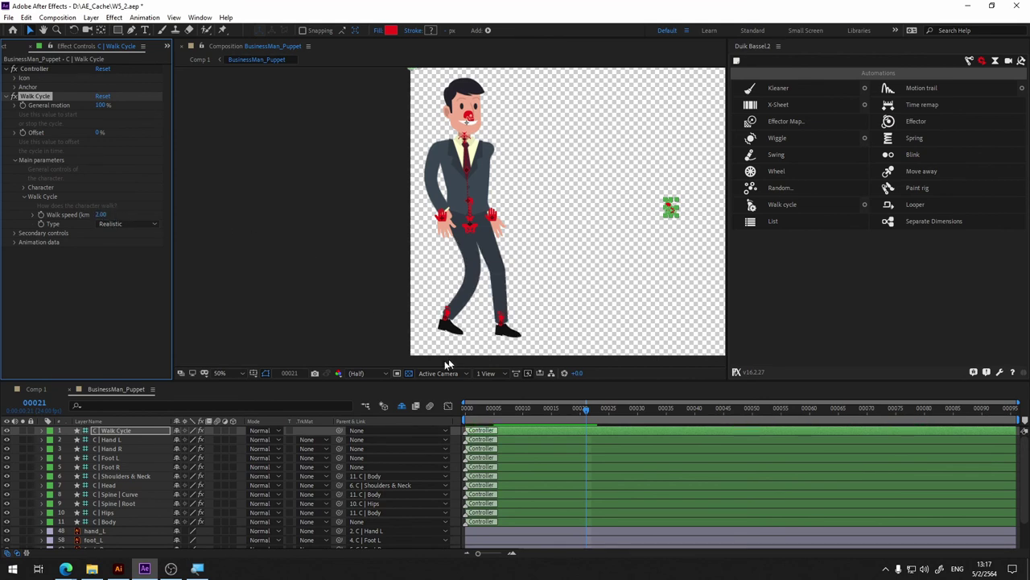
- Play the faster walk from the start of the animation, then stop the preview
left_click(467, 417)
left_click(311, 252)
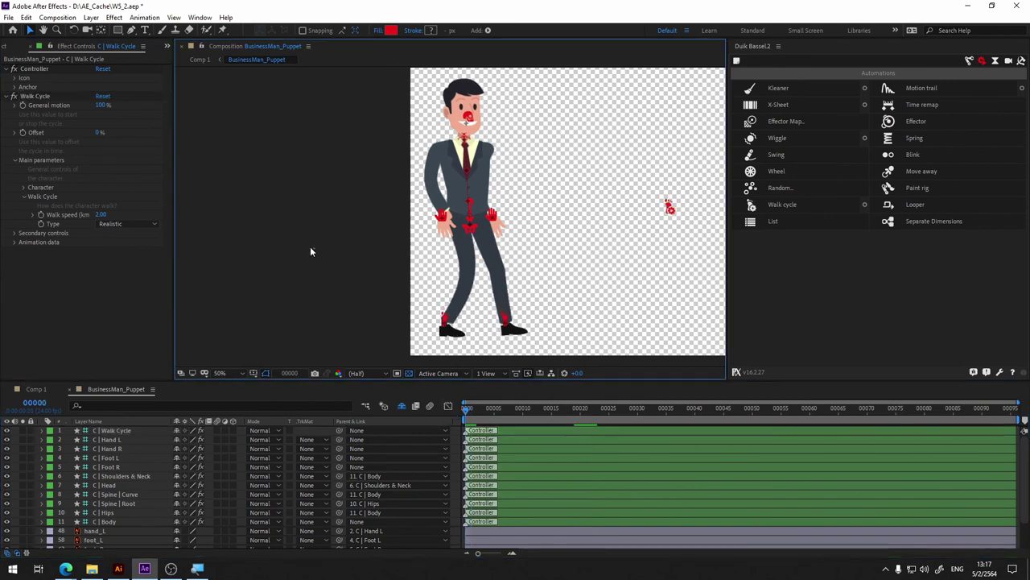
key("space")
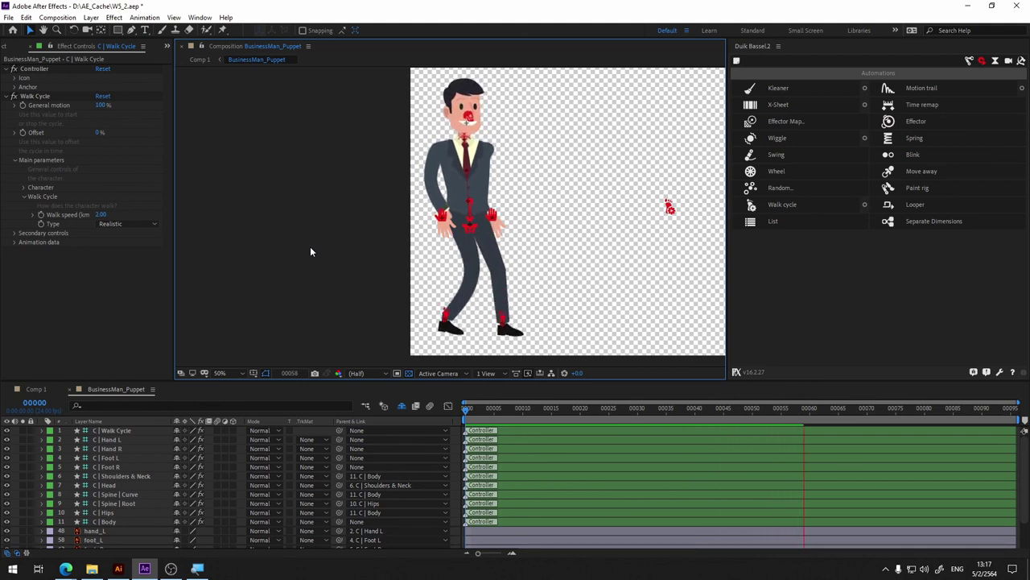
key("space")
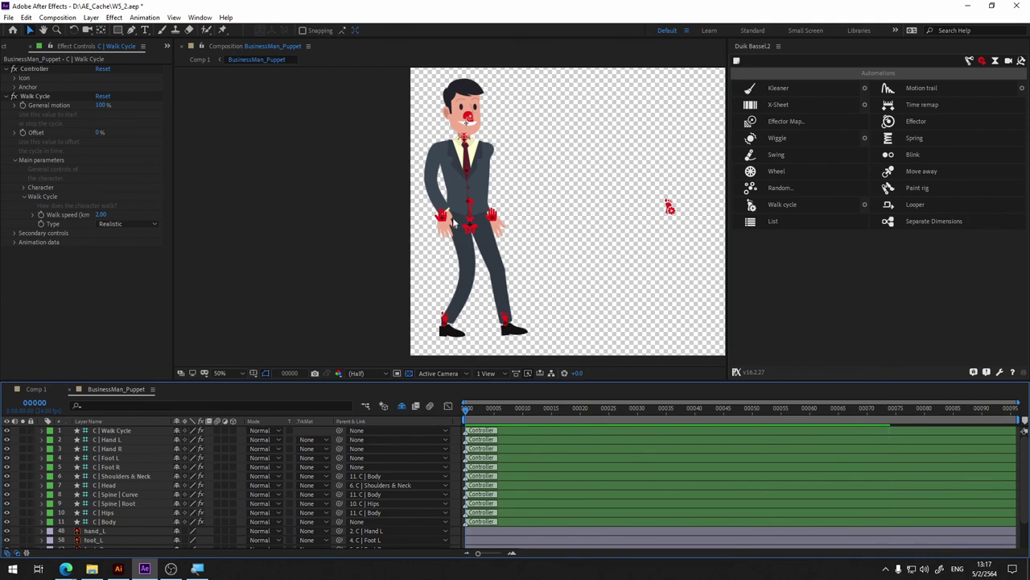
- Shift the C | Hips controller slightly right so the spine and legs bend
scroll(469, 233, "up", 4)
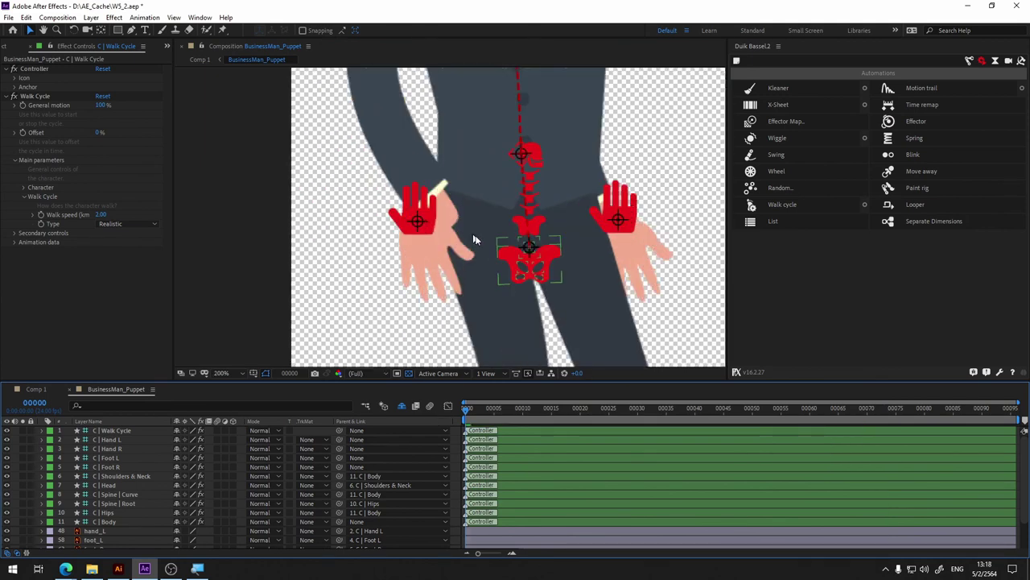
left_click(528, 250)
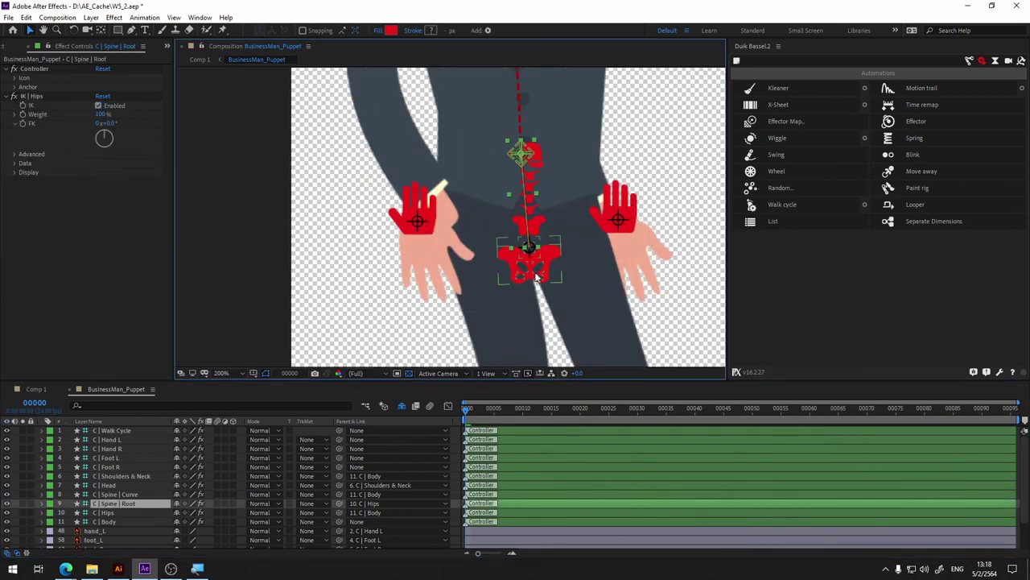
left_click(341, 349)
left_click(529, 261)
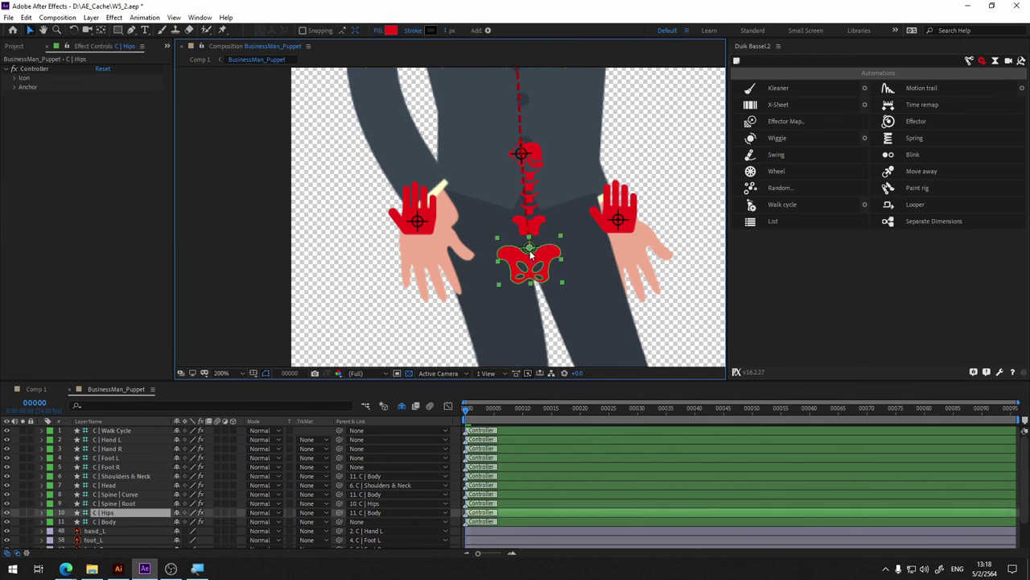
left_click_drag(531, 251, 547, 248)
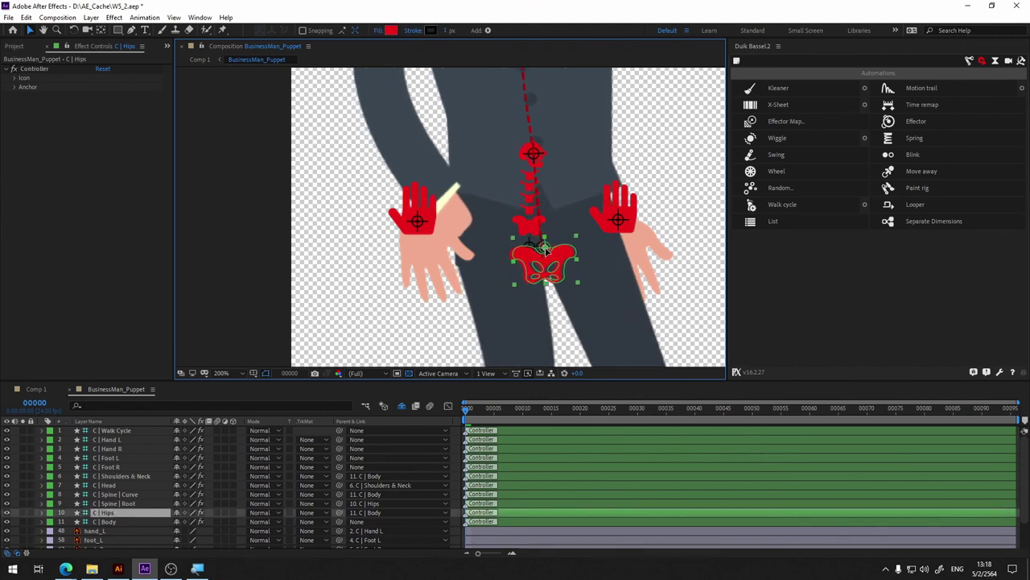
- Move the shoulders-and-neck controller right and nudge the C | Spine | Curve controller slightly left
left_click_drag(676, 115, 563, 322)
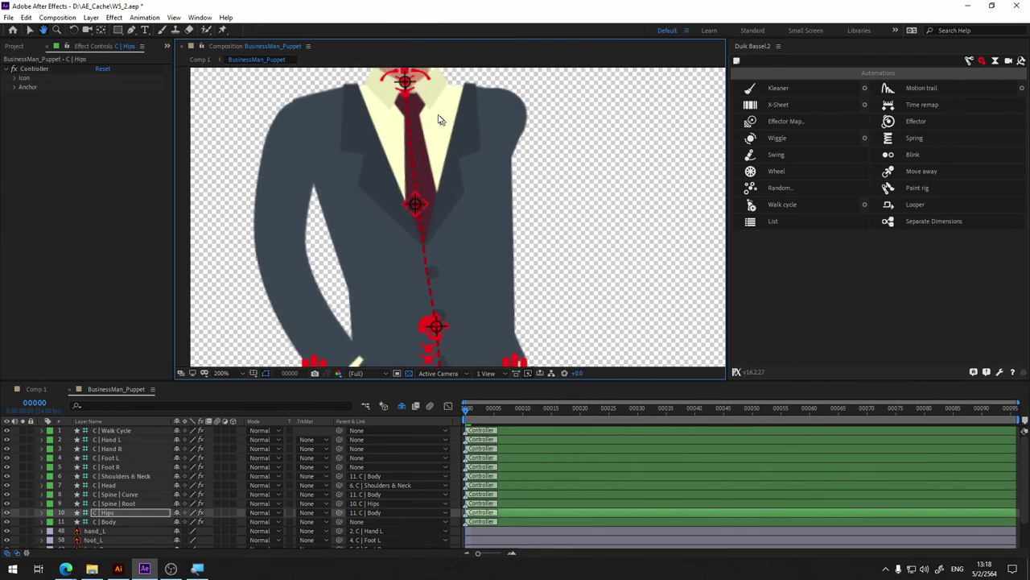
left_click_drag(406, 91, 428, 90)
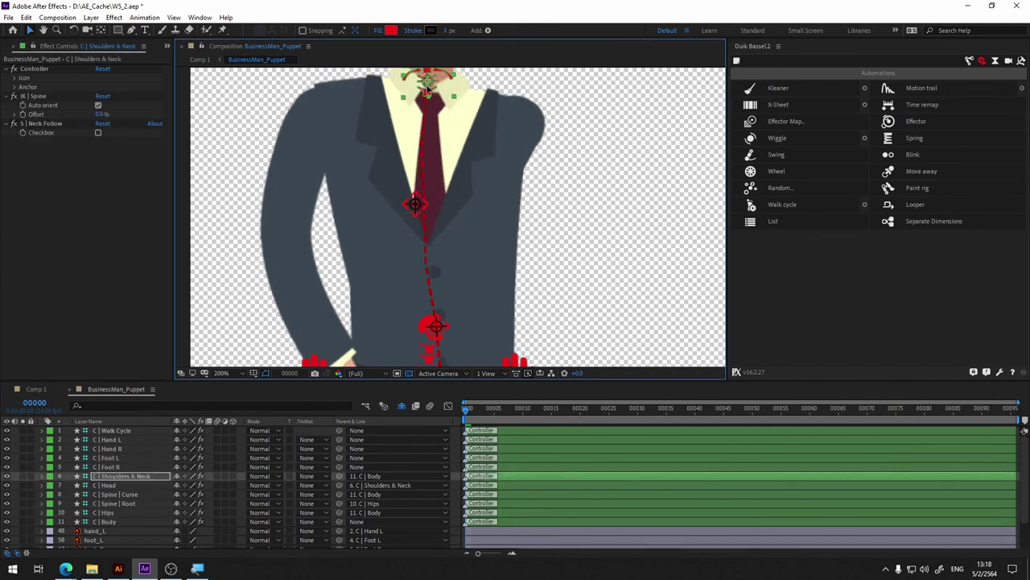
scroll(539, 217, "down", 3)
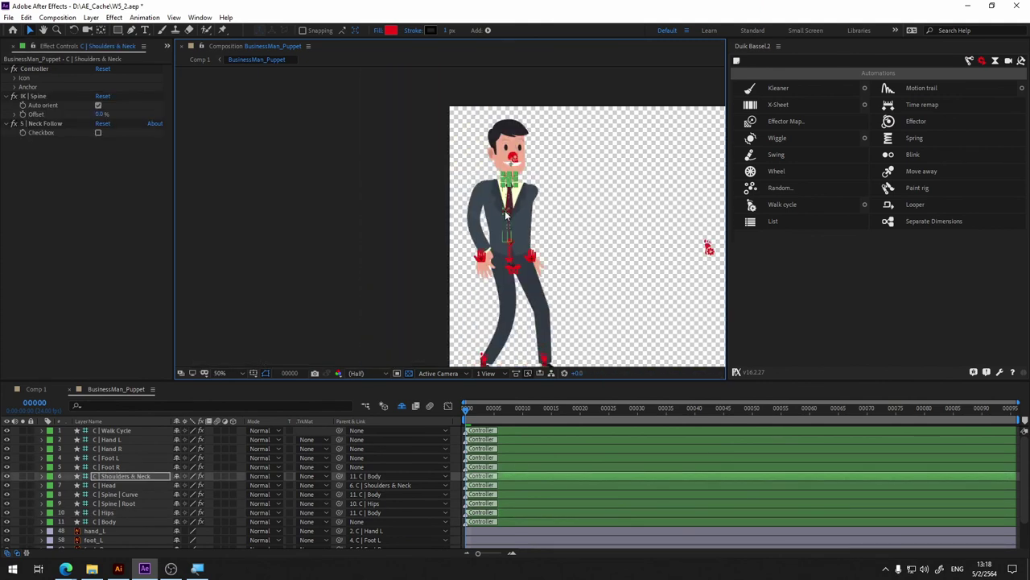
left_click(508, 214)
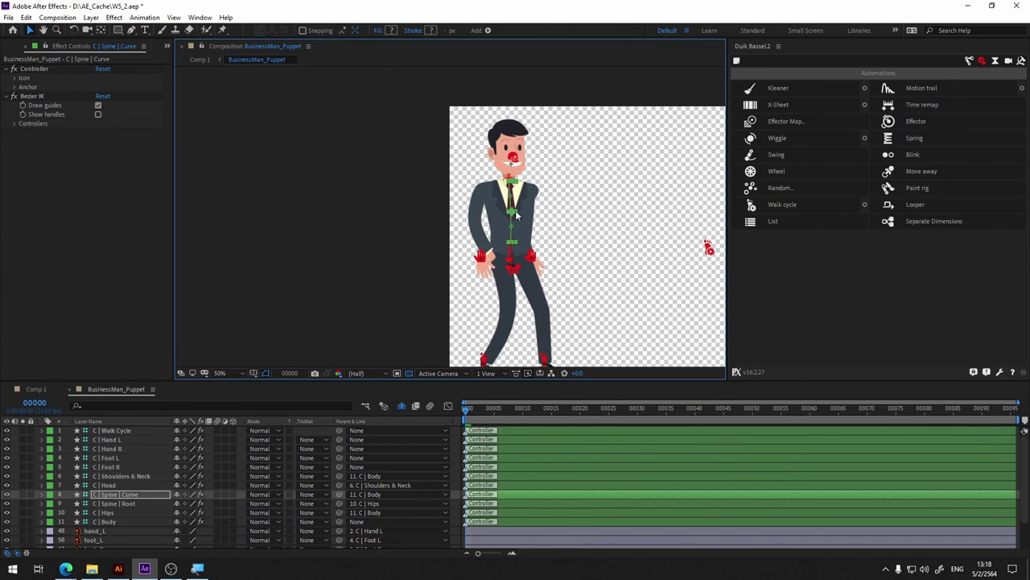
left_click_drag(512, 214, 506, 214)
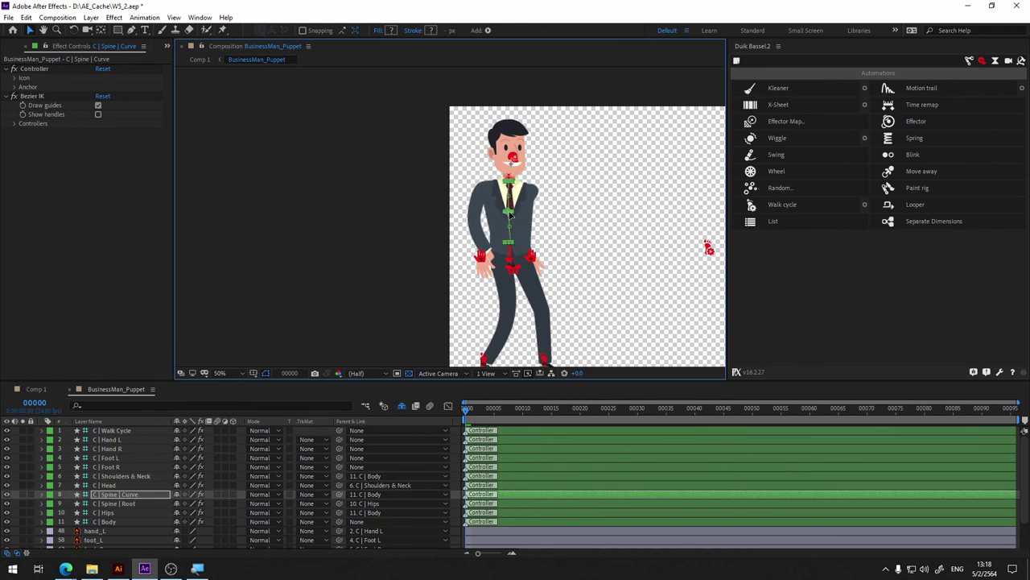
- Fine-tune the upper torso bend and move the C | Shoulders & Neck controller slightly right
scroll(511, 211, "up", 4)
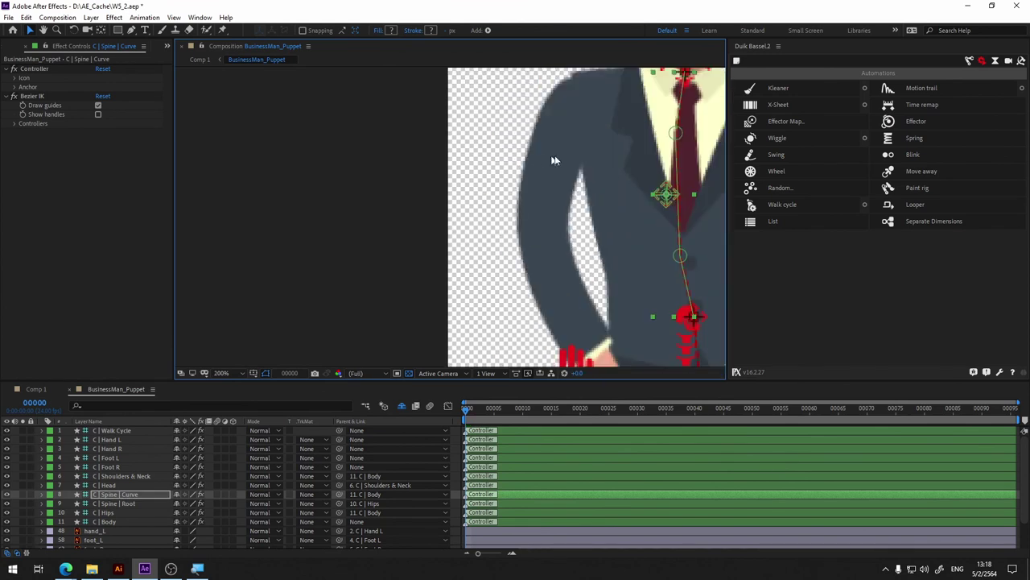
scroll(600, 144, "down", 2)
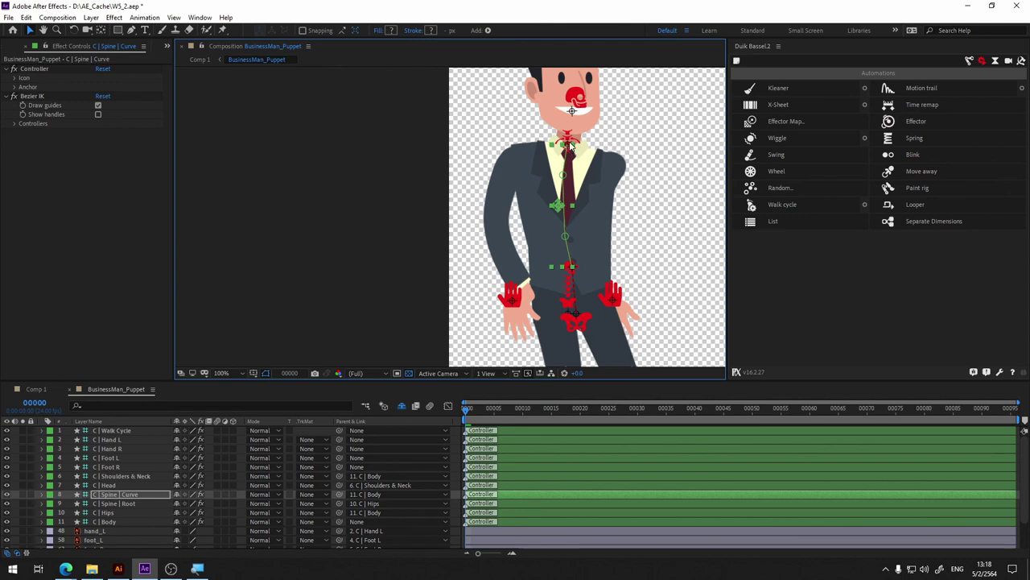
left_click_drag(567, 147, 565, 144)
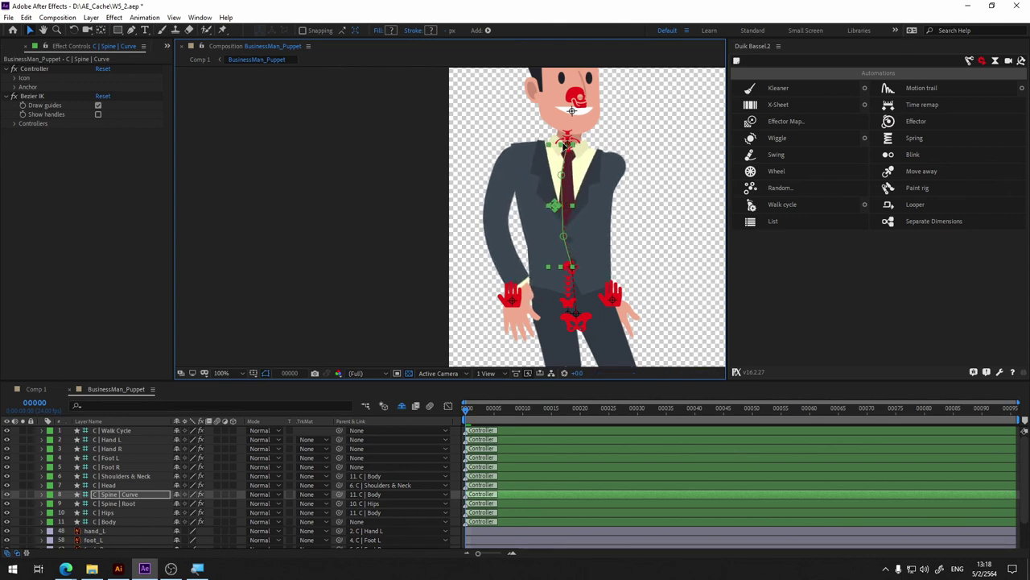
left_click(649, 146)
left_click(570, 145)
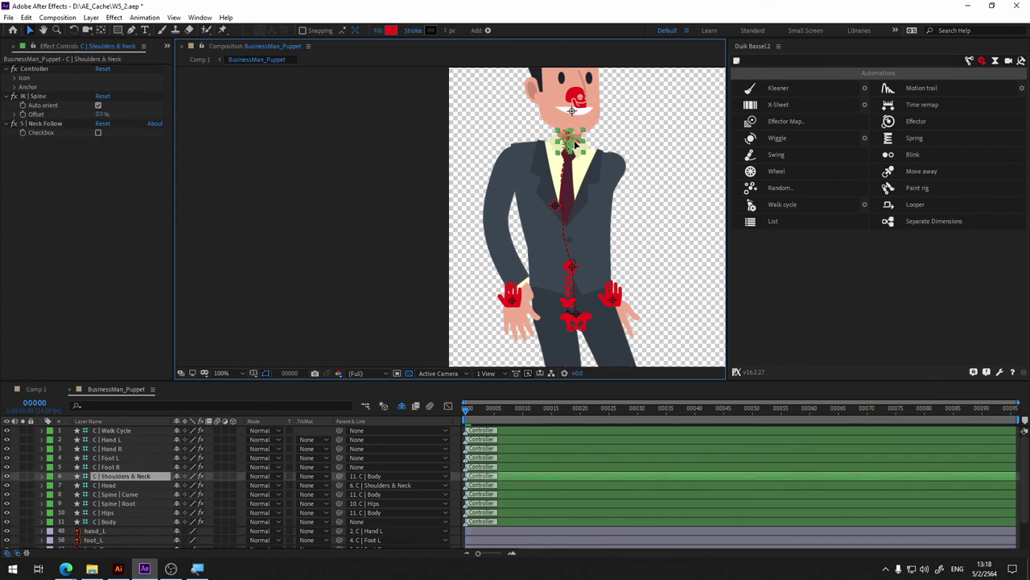
left_click_drag(576, 145, 582, 145)
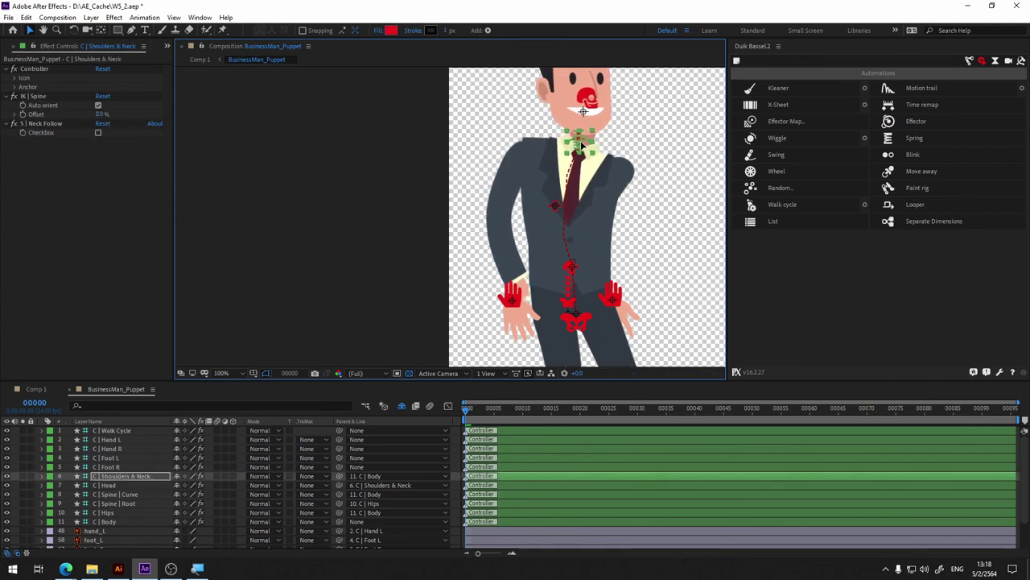
left_click_drag(669, 253, 610, 153)
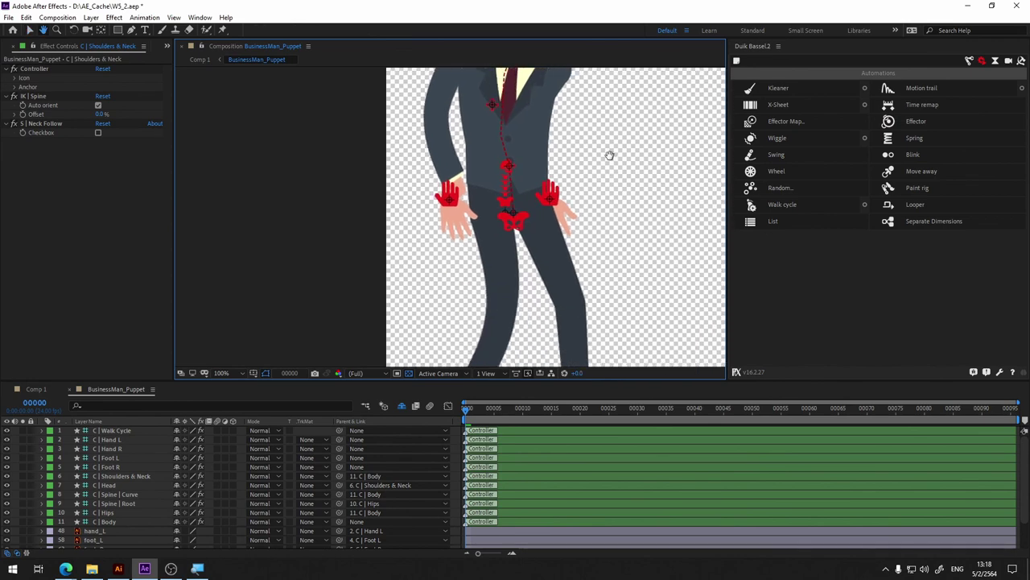
left_click(523, 220)
scroll(503, 244, "down", 2)
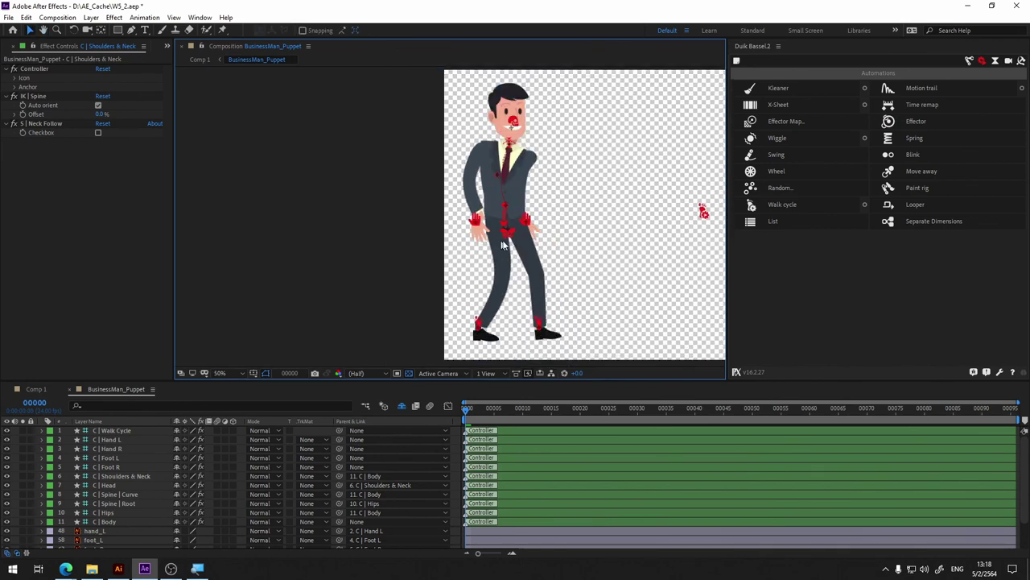
key("space")
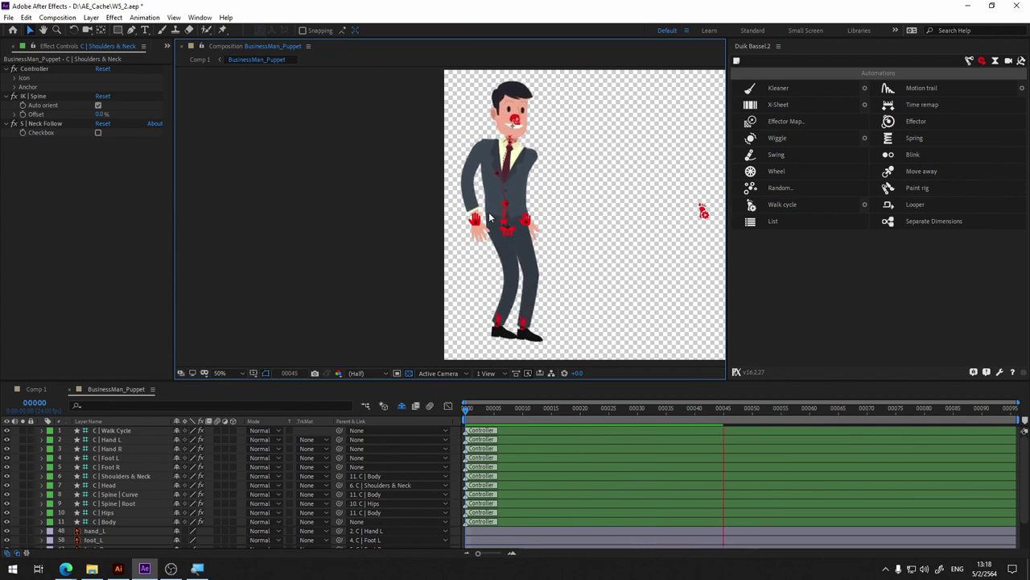
key("space")
key("space")
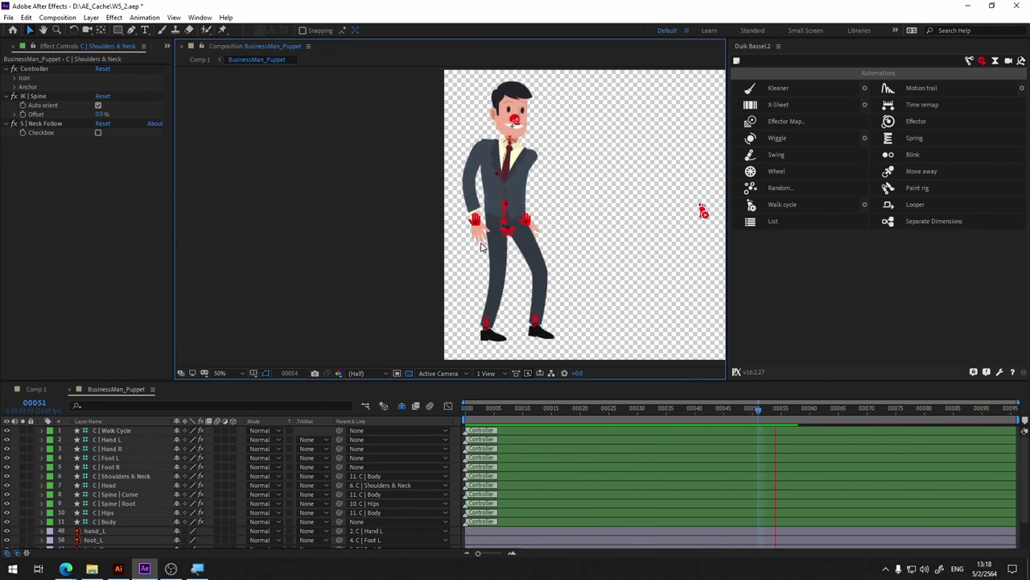
key("space")
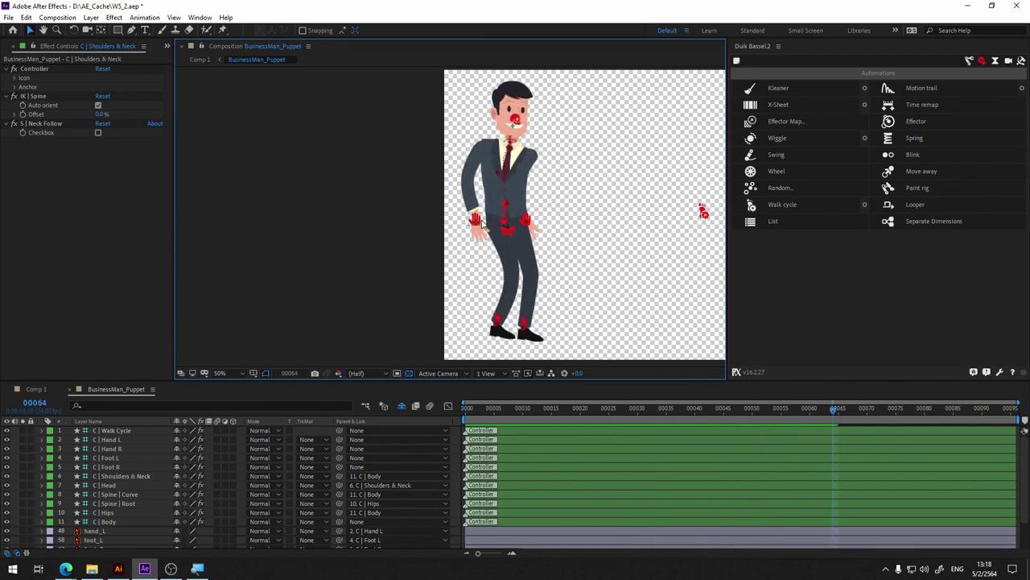
left_click(476, 224)
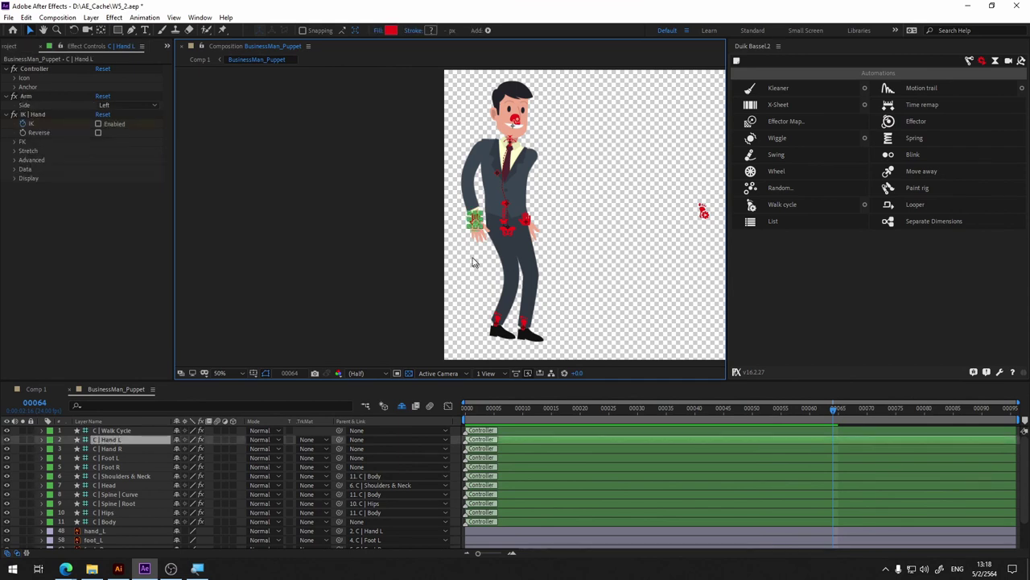
scroll(474, 263, "up", 2)
scroll(514, 194, "up", 2)
scroll(467, 177, "up", 3)
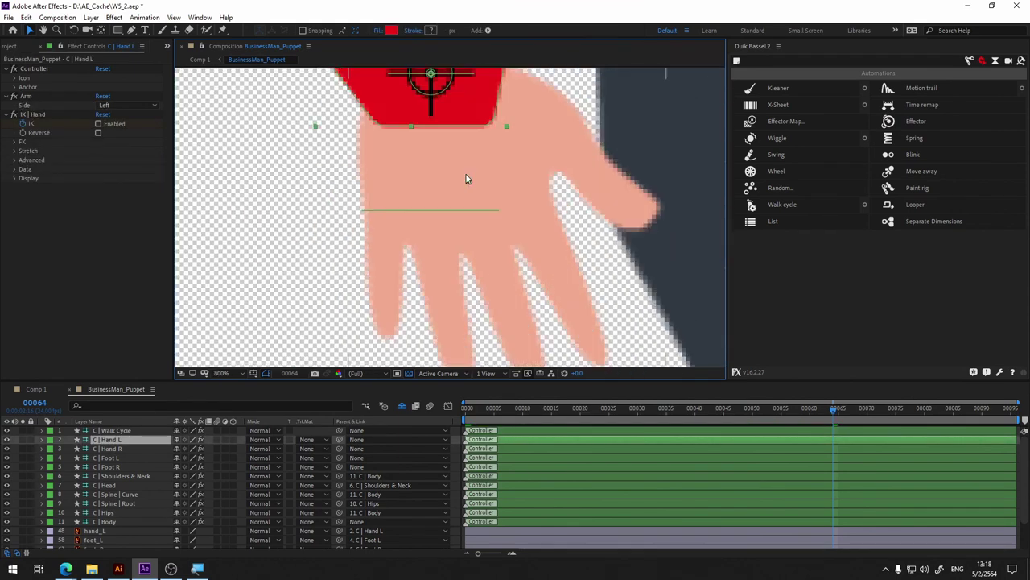
scroll(466, 169, "down", 5)
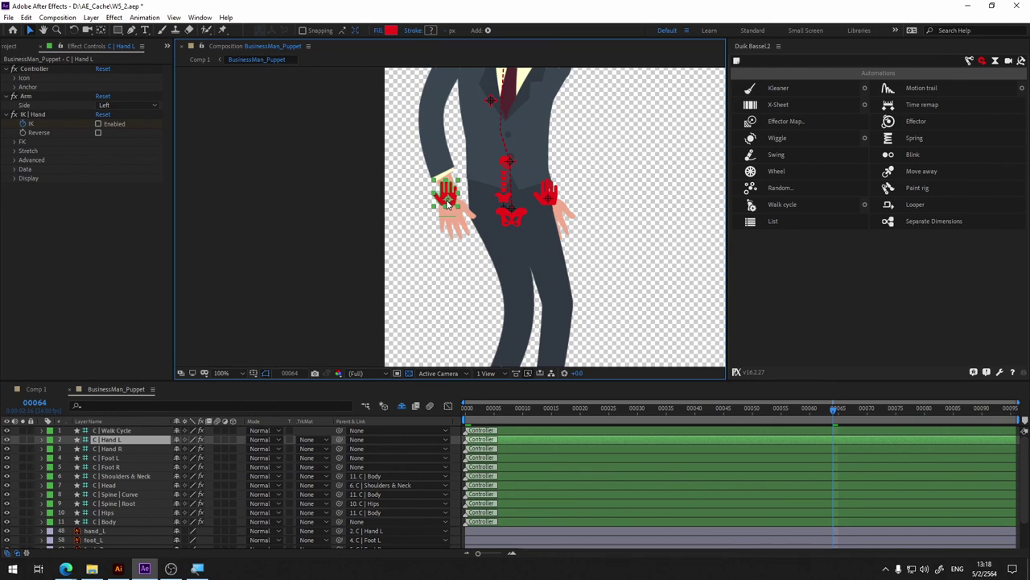
key("space")
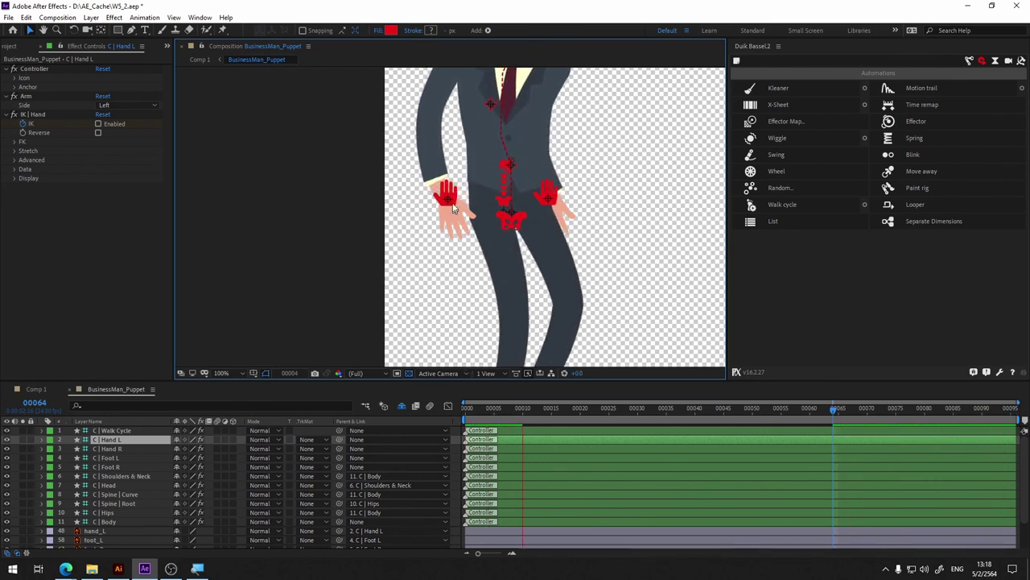
left_click(133, 442)
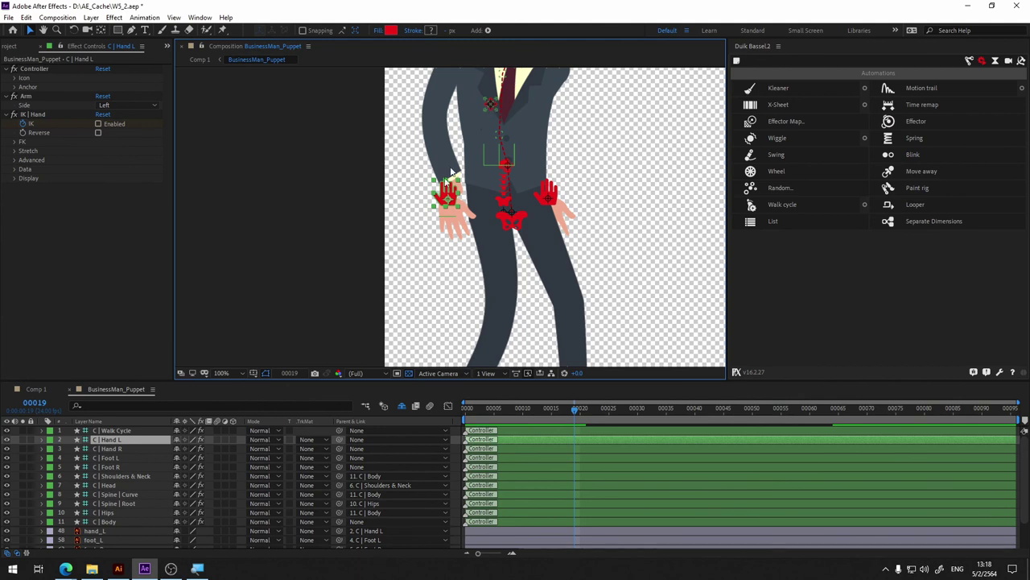
key("space")
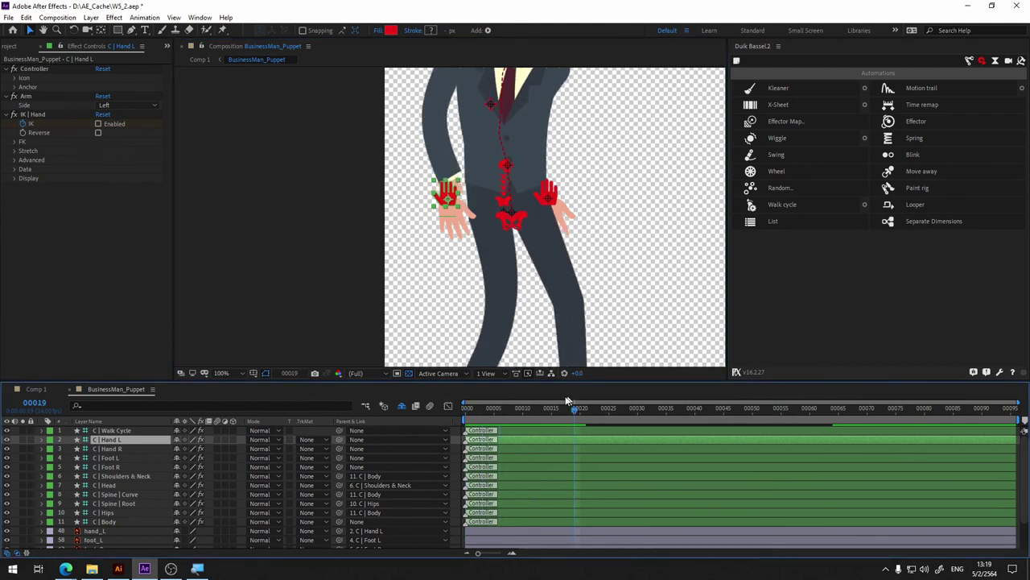
left_click(684, 260)
scroll(615, 272, "down", 2)
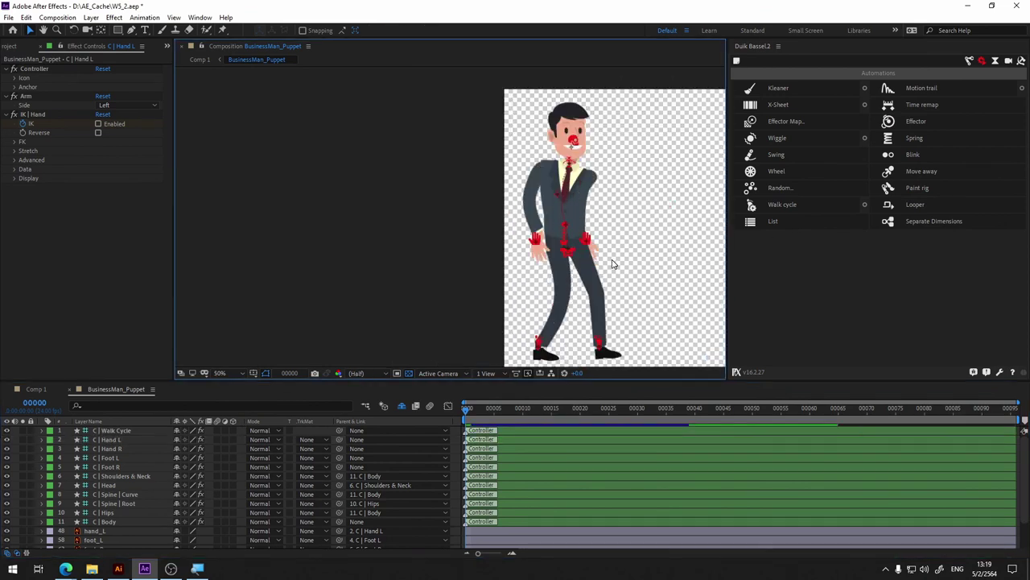
- Stop the walk preview and bring the time indicator back to frame 0 so the puppet renders
left_click_drag(641, 260, 424, 217)
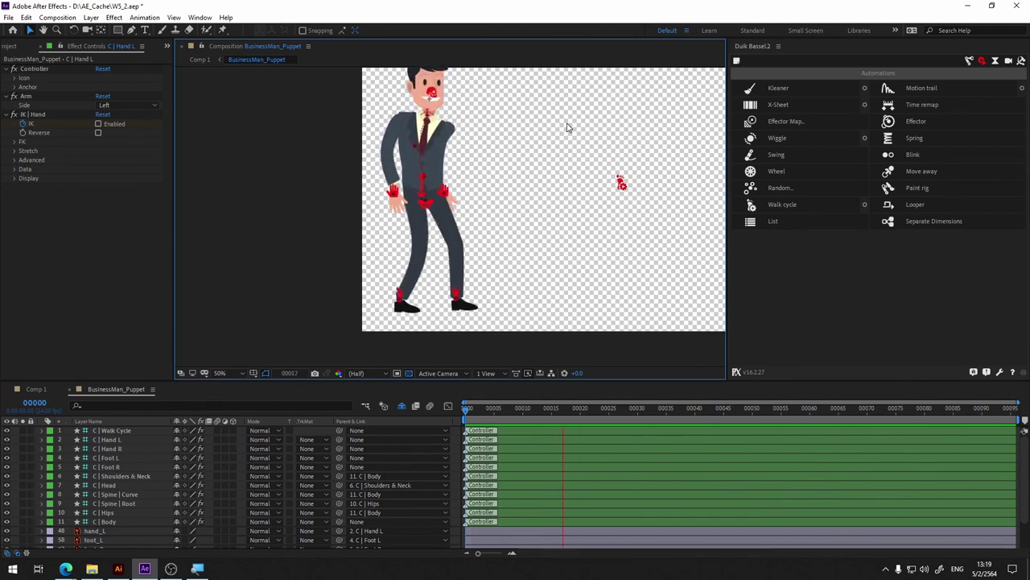
key("space")
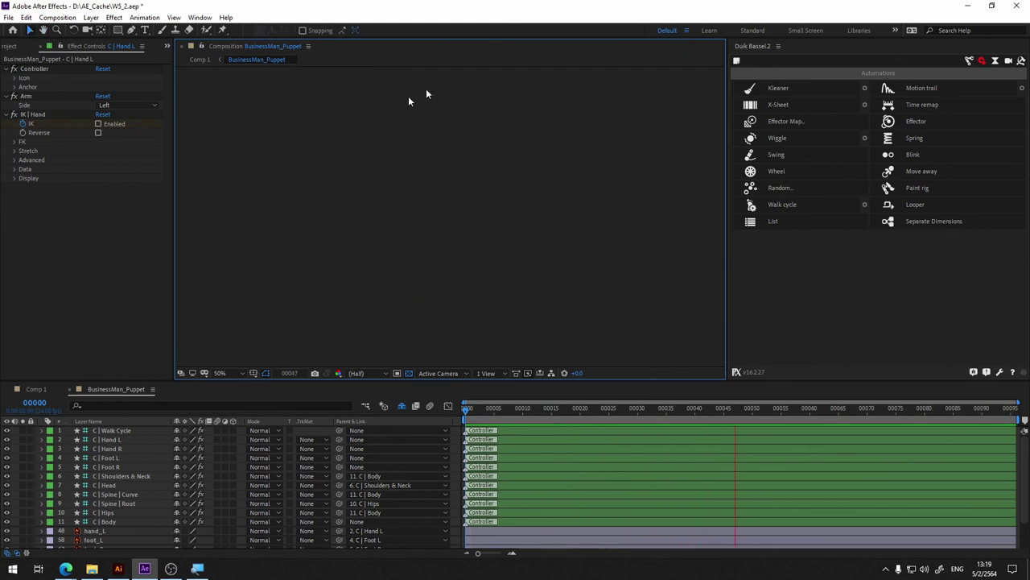
left_click(476, 412)
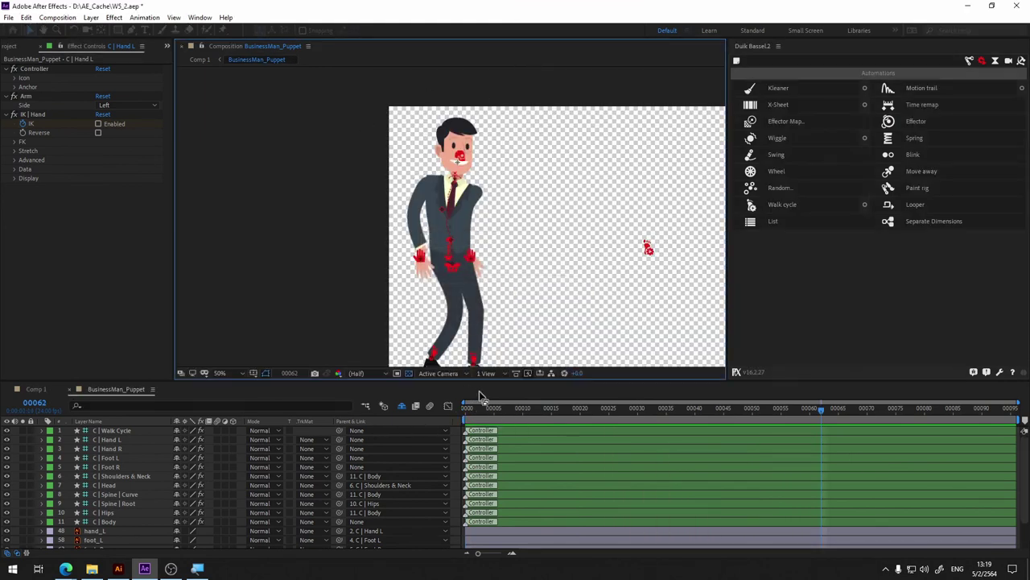
left_click_drag(493, 417, 435, 412)
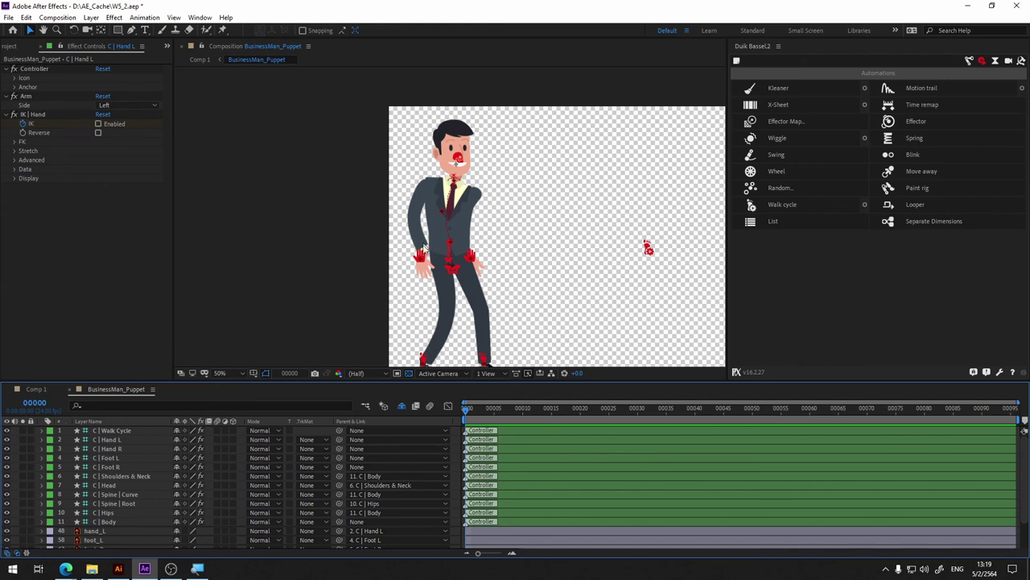
- Parent hand_L to the 33. S | Hand bone after first trying S | Hand 2, checking playback
left_click(386, 531)
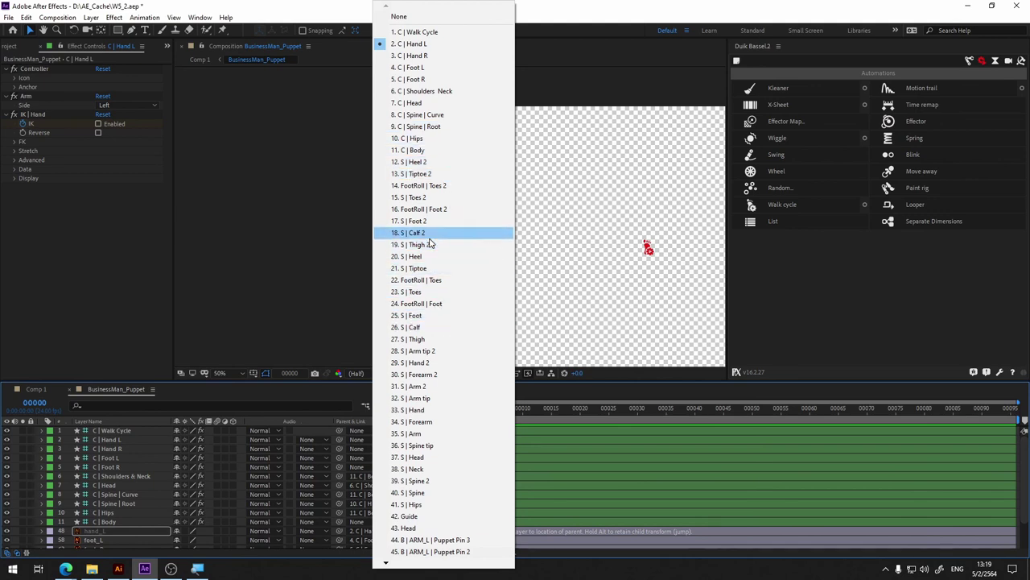
left_click(427, 362)
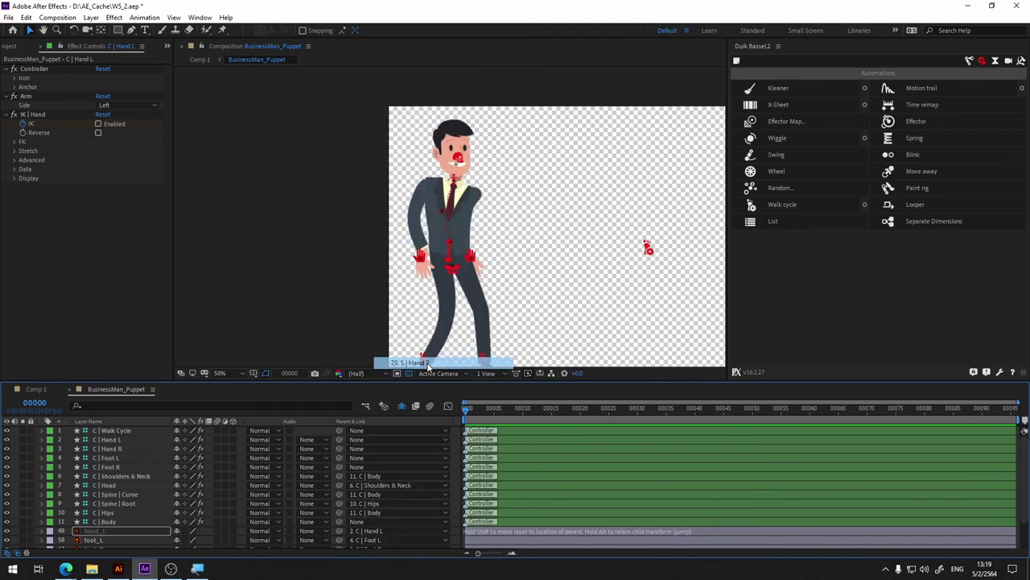
key("space")
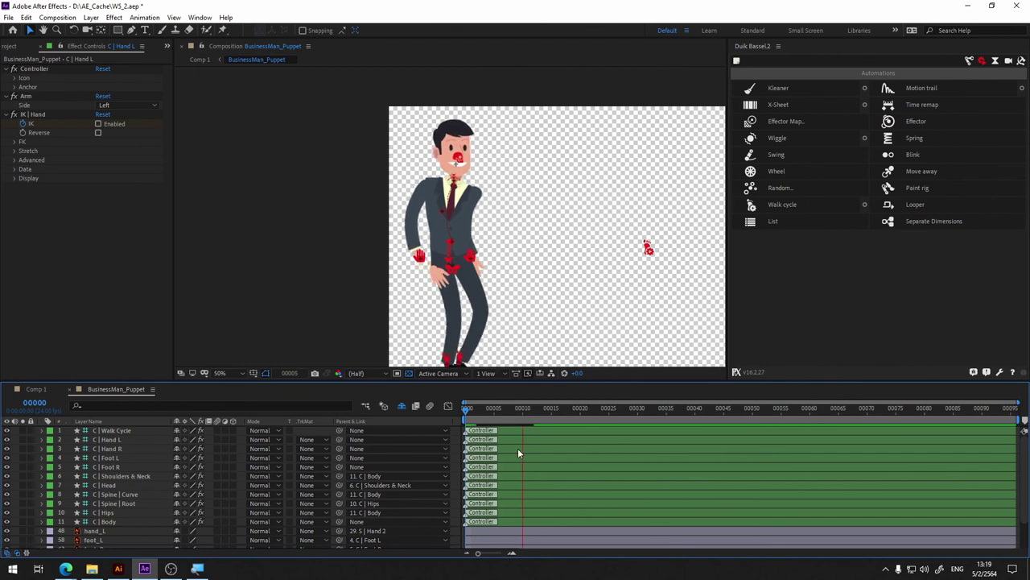
key("space")
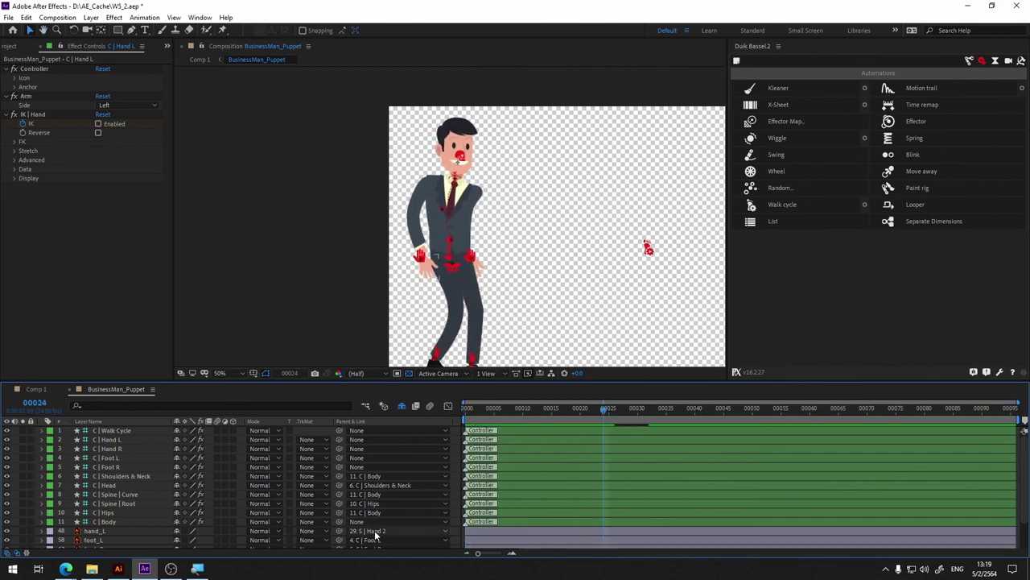
left_click(379, 531)
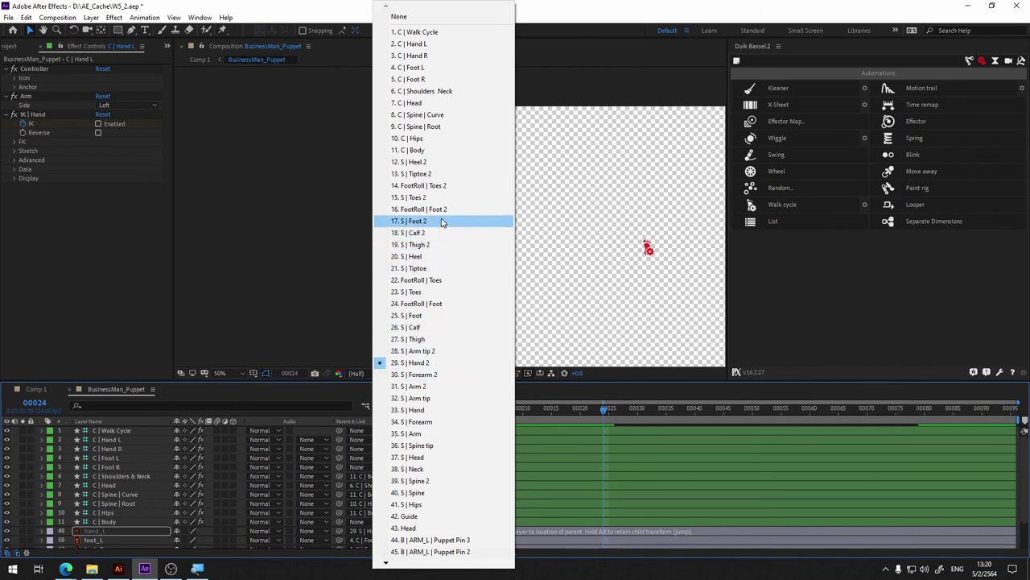
left_click(577, 412)
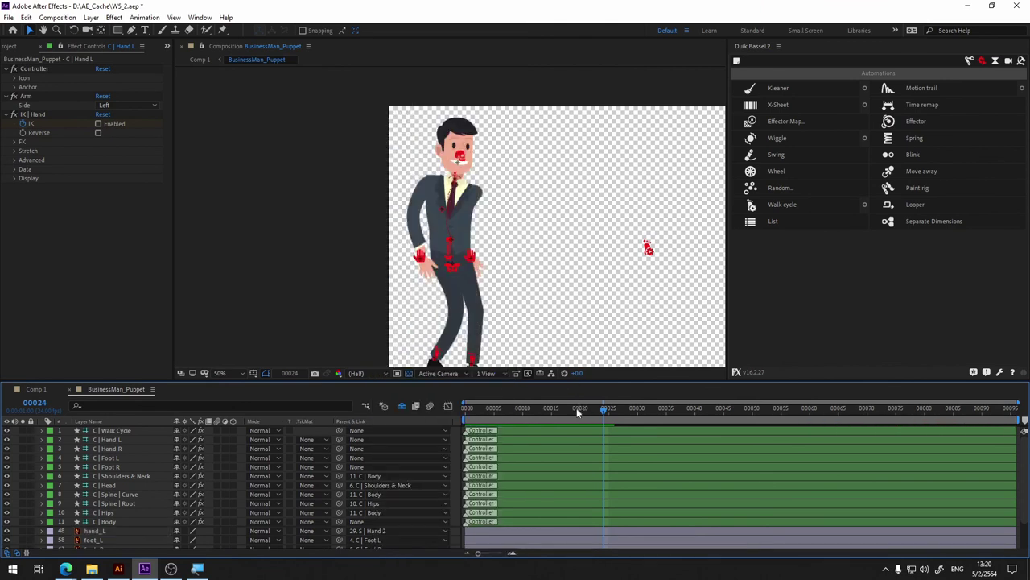
key("Home")
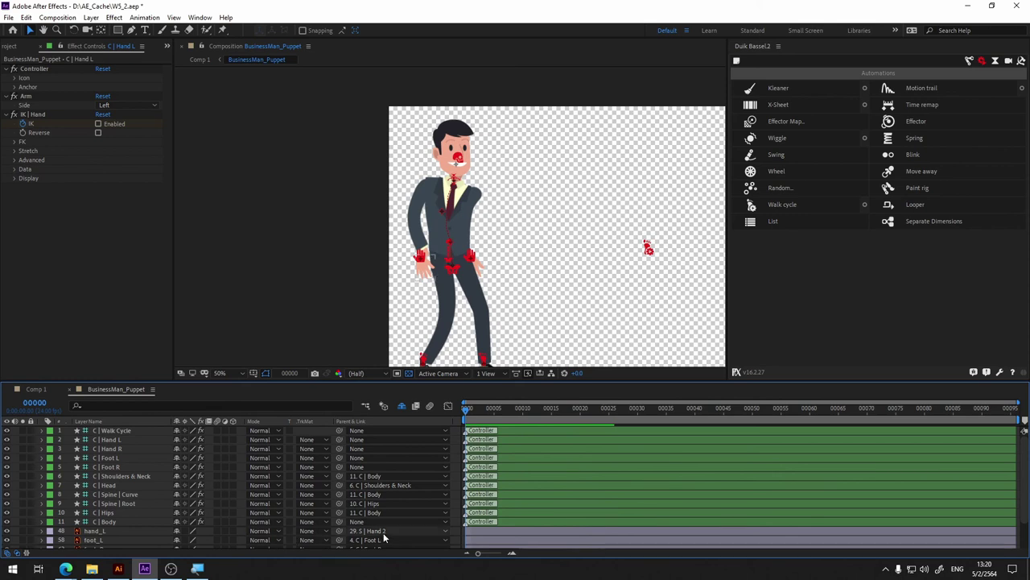
left_click(385, 533)
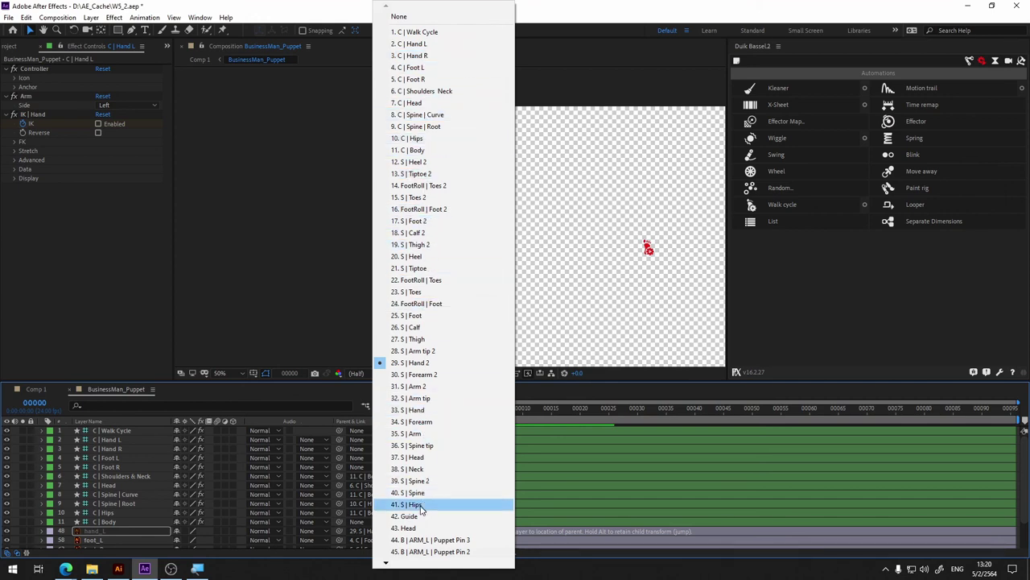
left_click(413, 412)
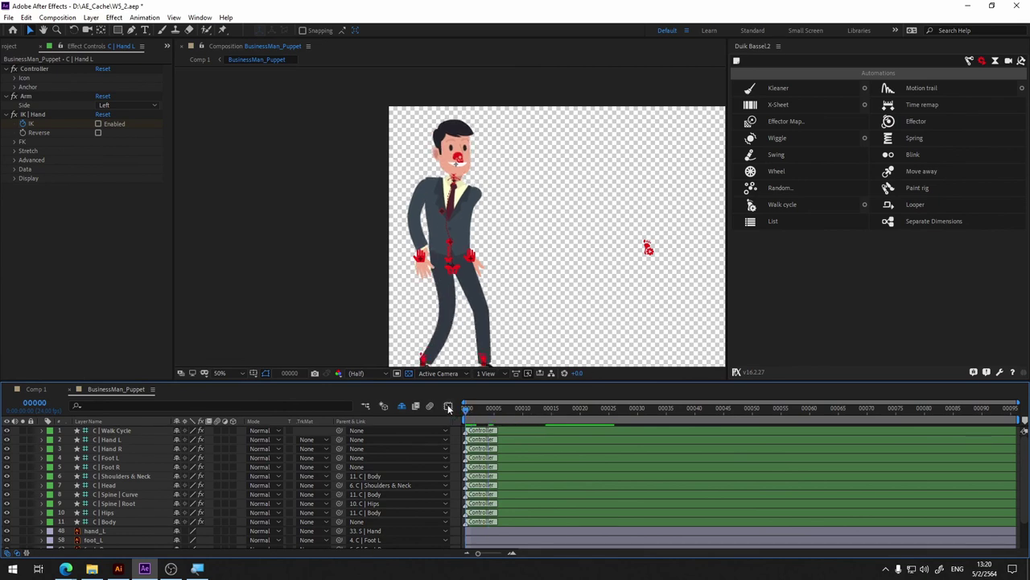
key("space")
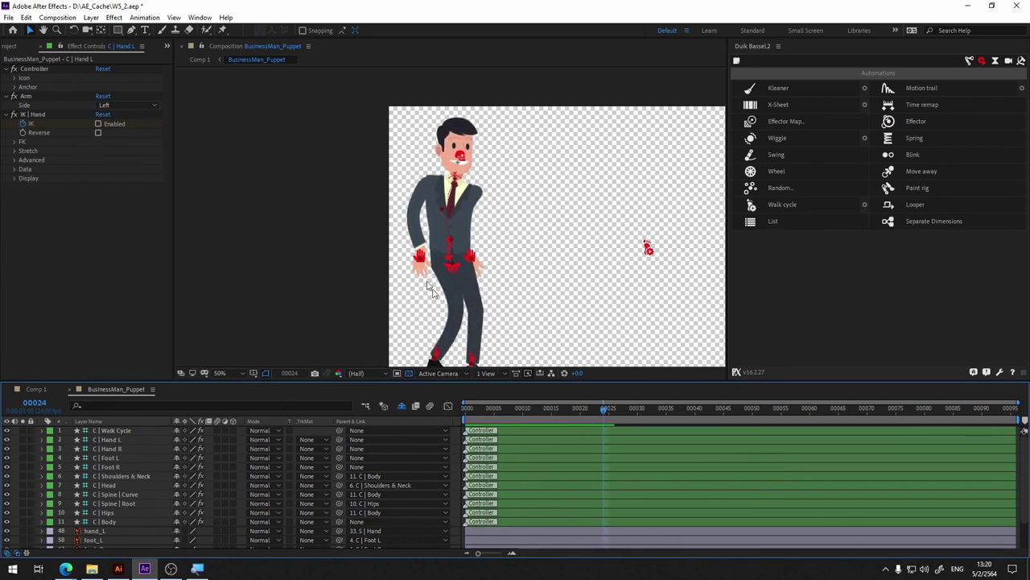
key("space")
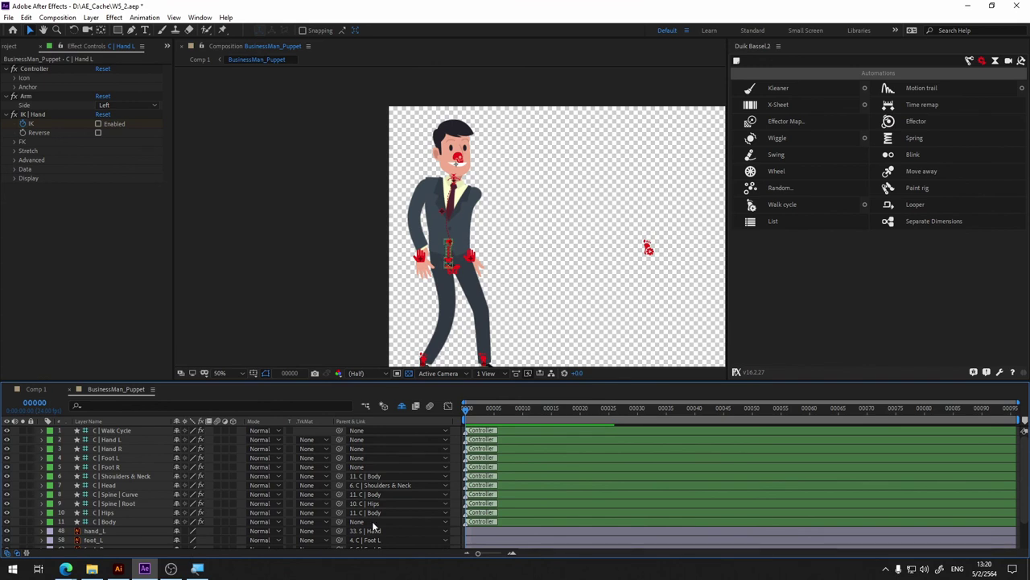
- Parent Hand_R to the 29. S | Hand 2 bone and preview the walk
scroll(394, 531, "down", 2)
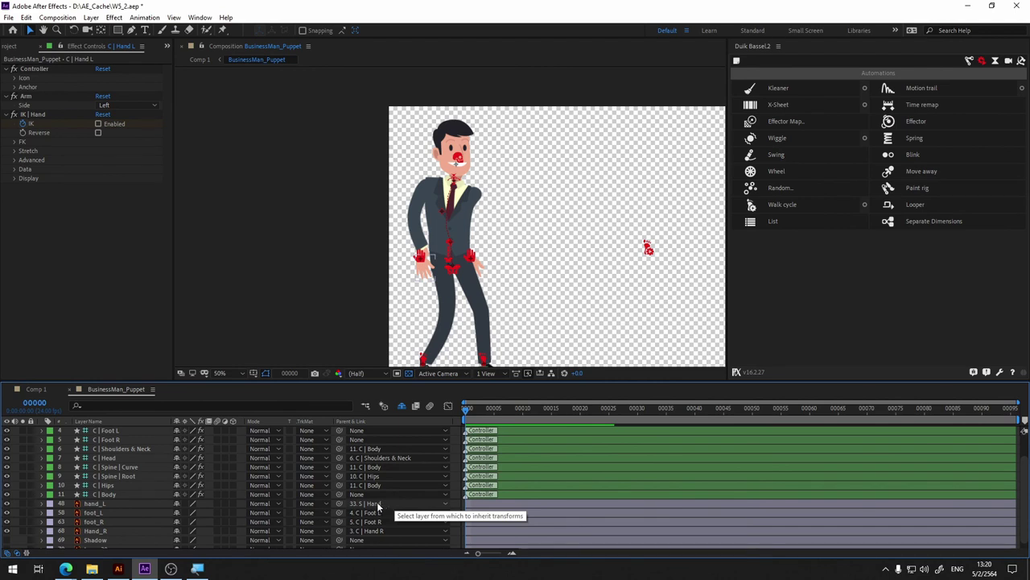
scroll(374, 519, "down", 1)
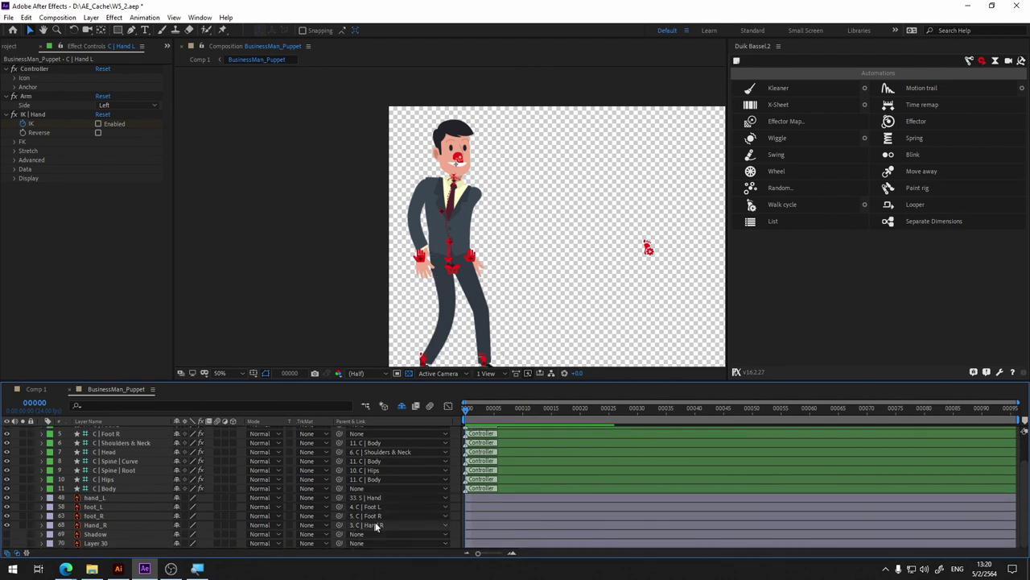
left_click(372, 526)
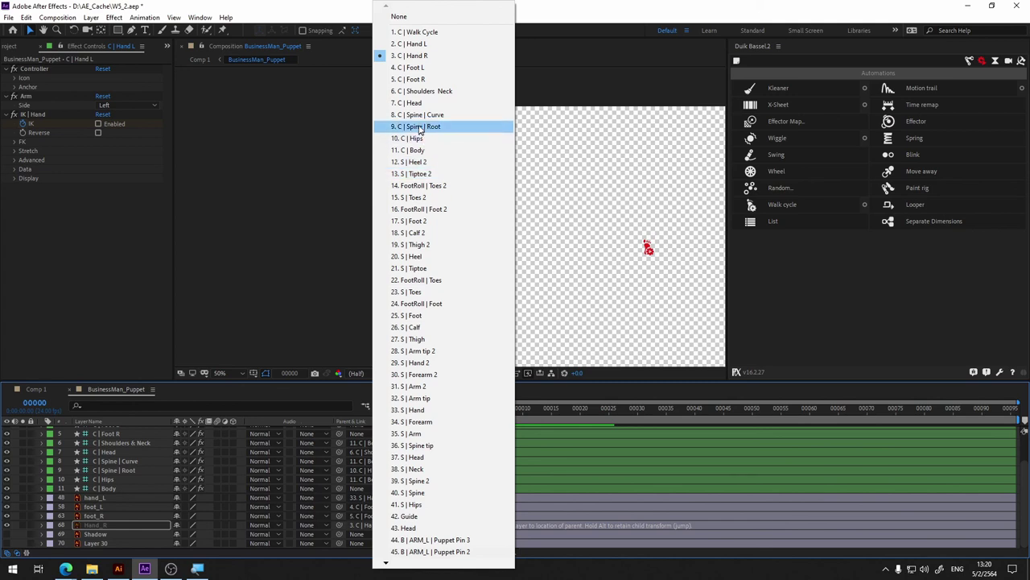
left_click(433, 367)
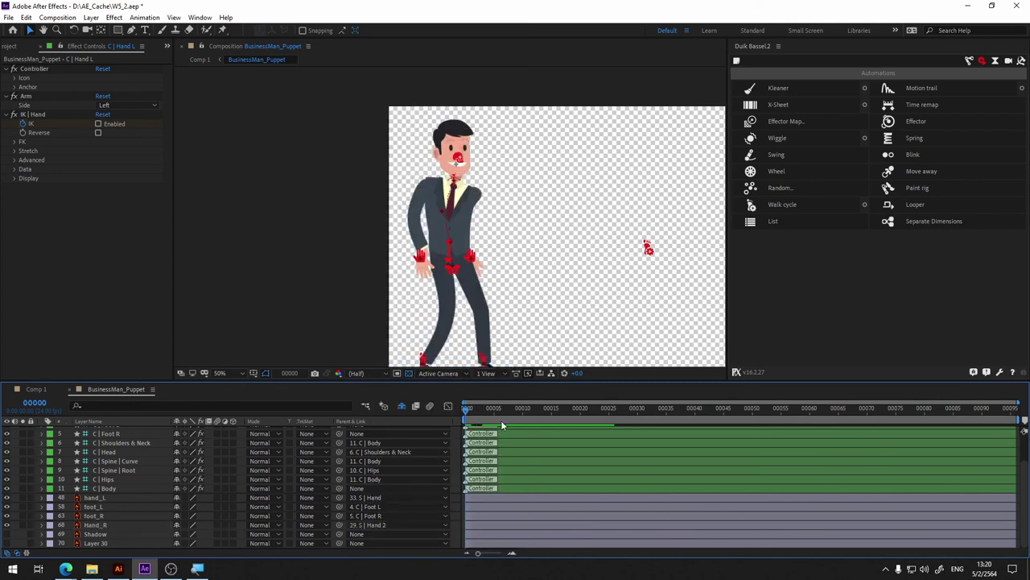
key("space")
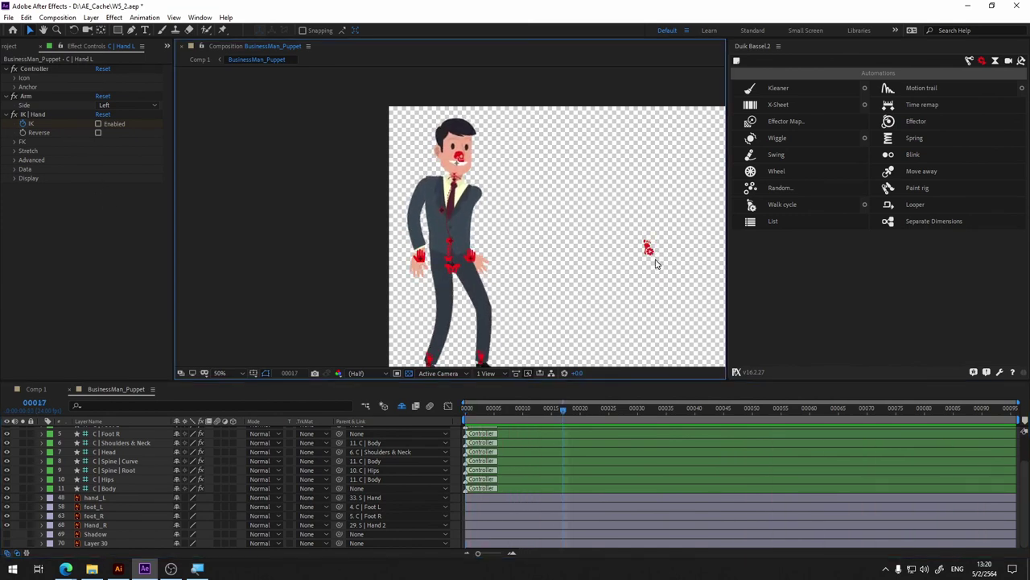
- Set the Walk Cycle controller's Walk speed to 3 in Effect Controls
left_click(650, 253)
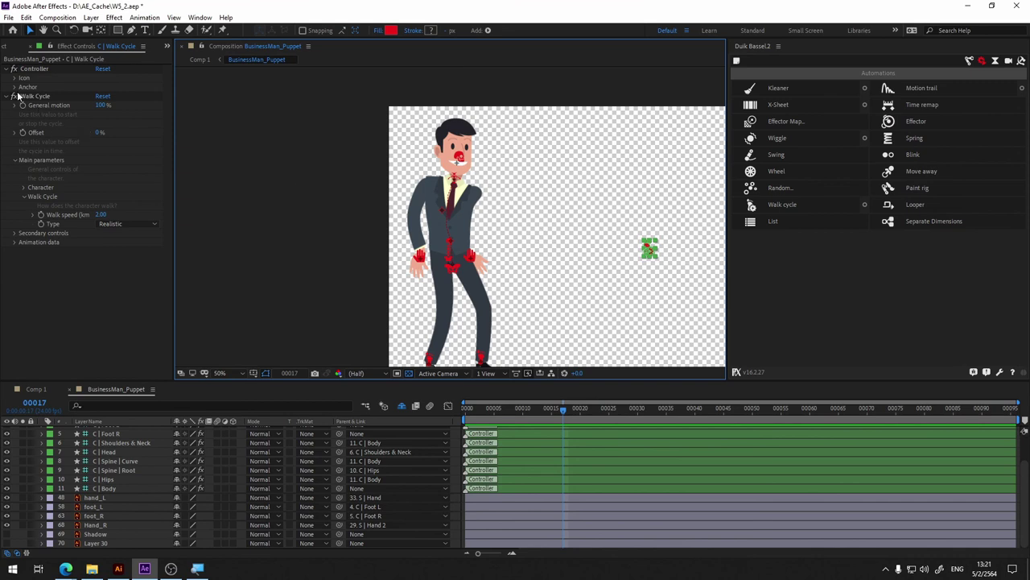
left_click(103, 214)
type("3")
key("Return")
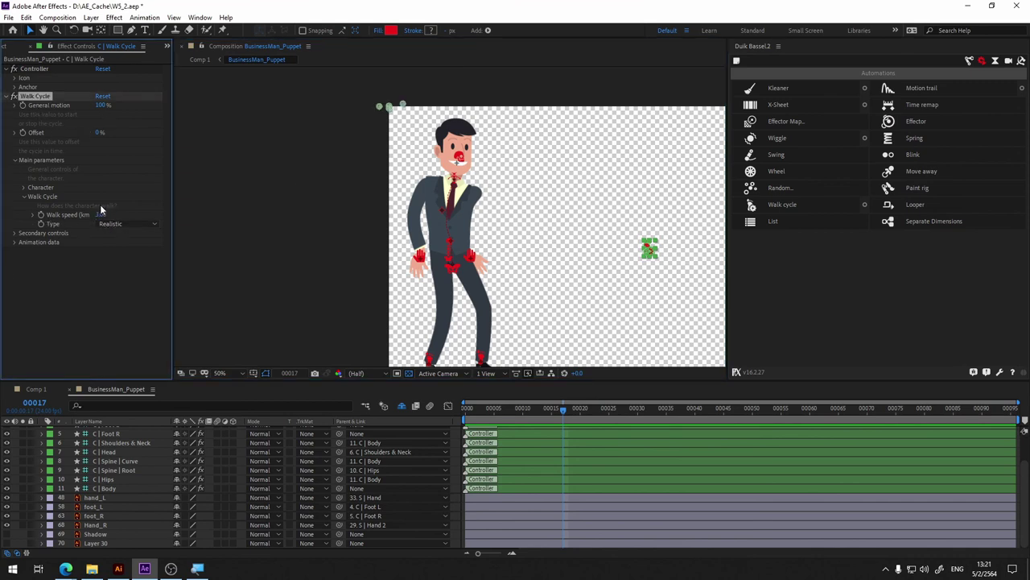
- Expand the Character settings and preview the faster walk from the first frame
left_click(25, 188)
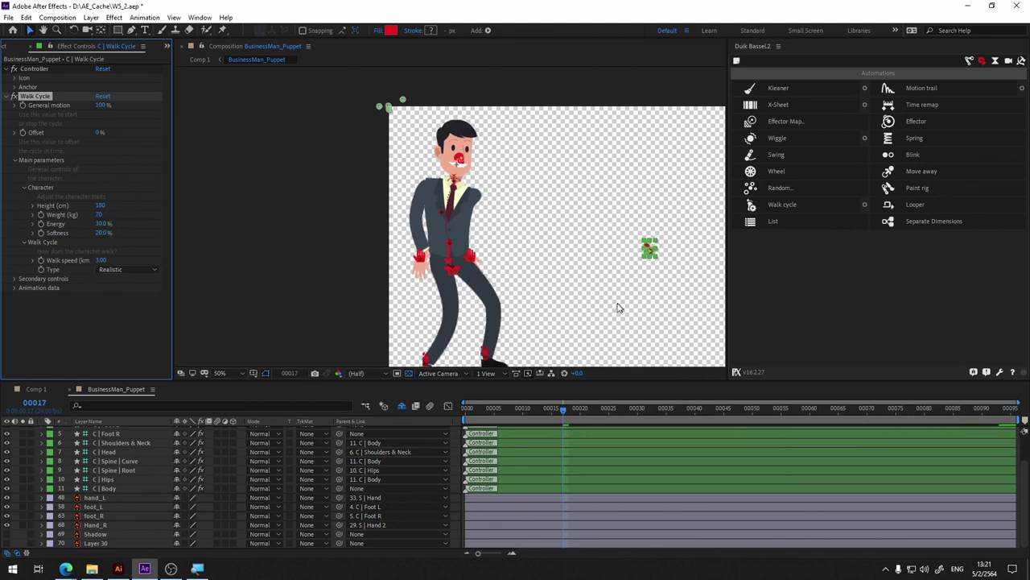
key("Home")
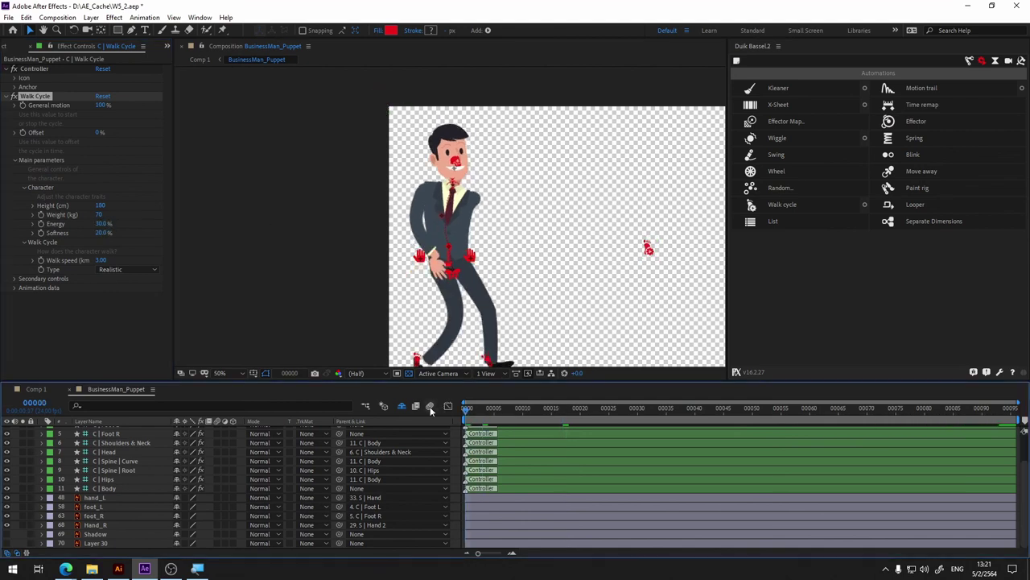
key("space")
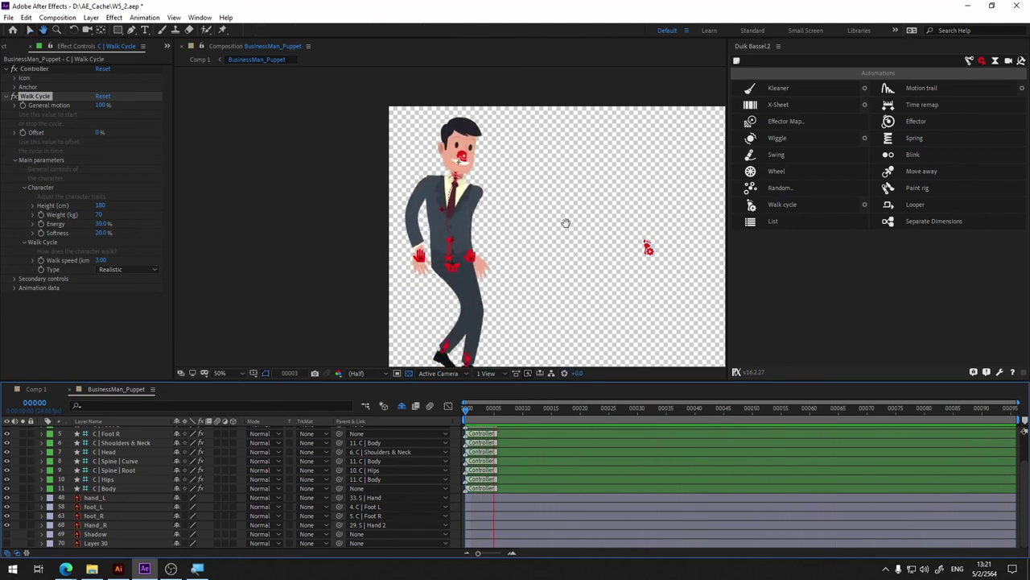
key("space")
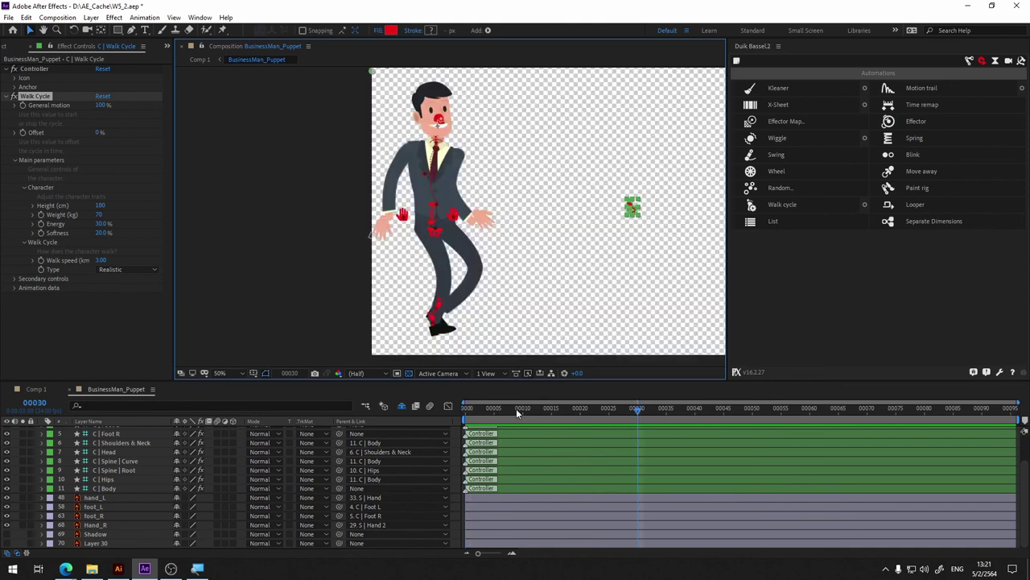